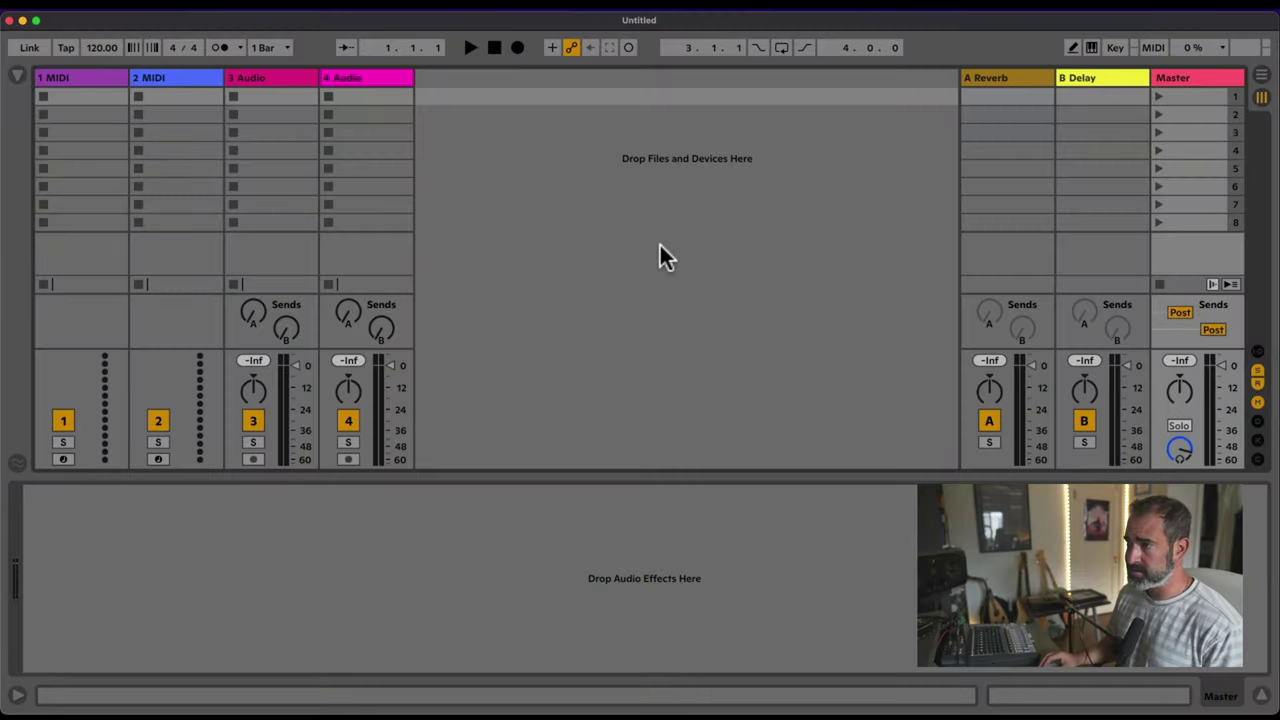
# Step: Show return A's Reverb device and switch from Session to Arrangement view
pyautogui.click(994, 83)
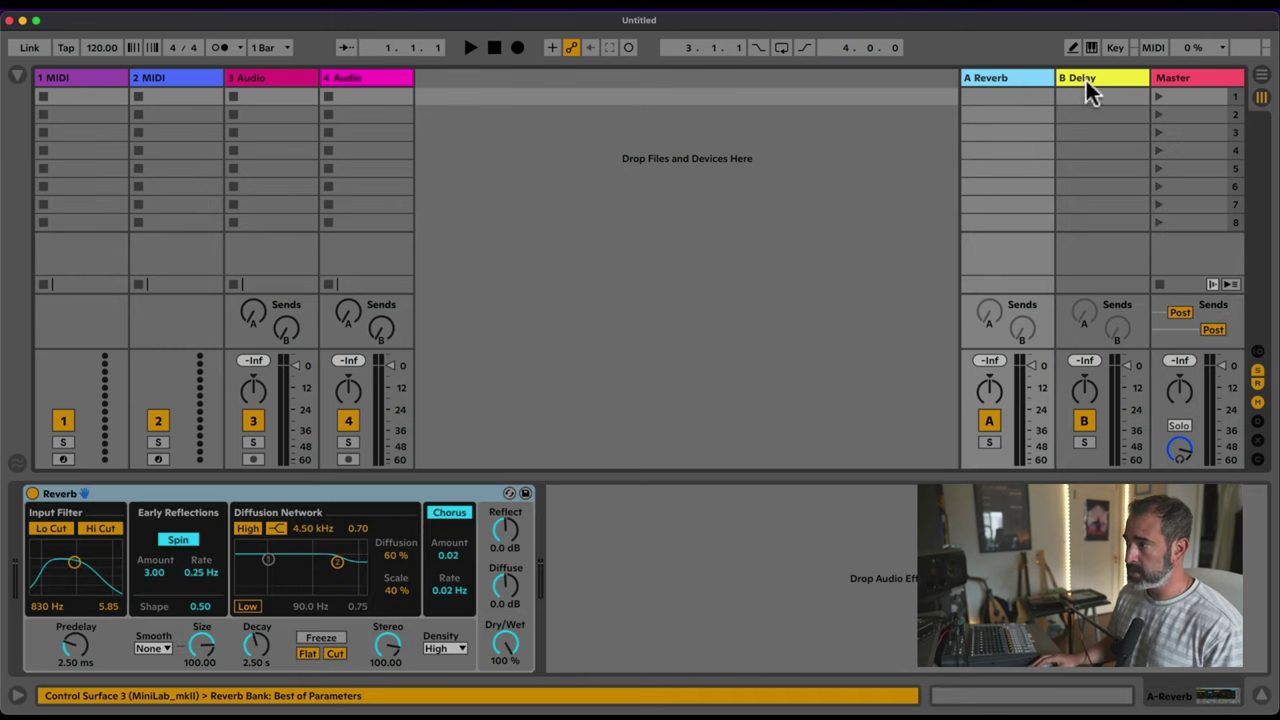
pyautogui.click(1085, 84)
pyautogui.click(1033, 80)
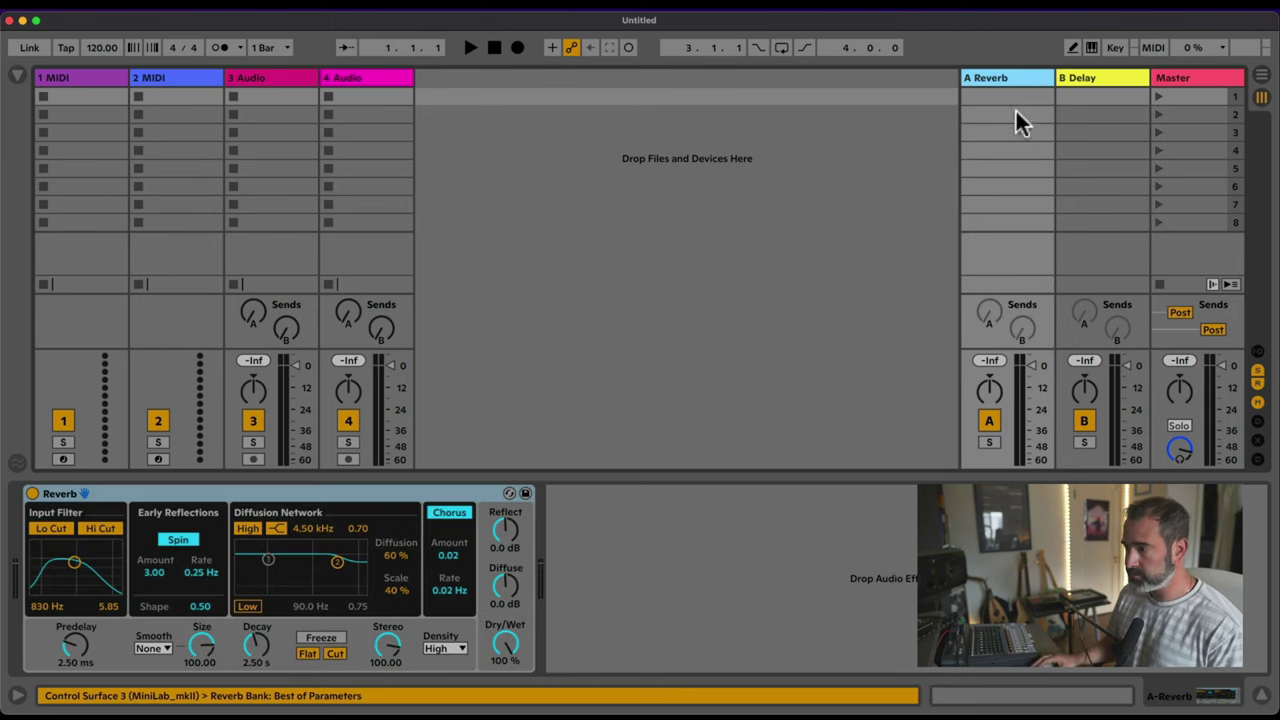
pyautogui.press('Tab')
pyautogui.click(1000, 428)
pyautogui.click(1004, 410)
# Step: Insert ten extra return tracks with Ctrl+Alt+T and go back to Session view
pyautogui.click(1000, 428)
pyautogui.click(1005, 410)
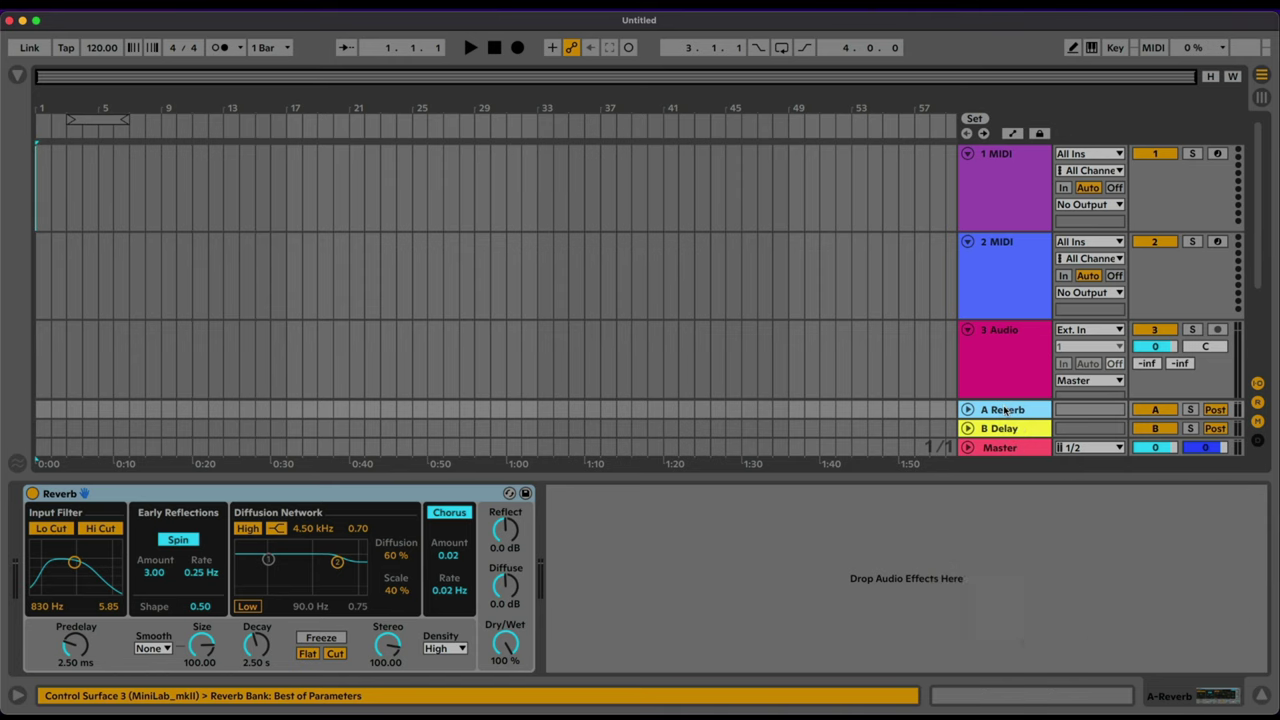
pyautogui.rightClick(1005, 409)
pyautogui.click(990, 363)
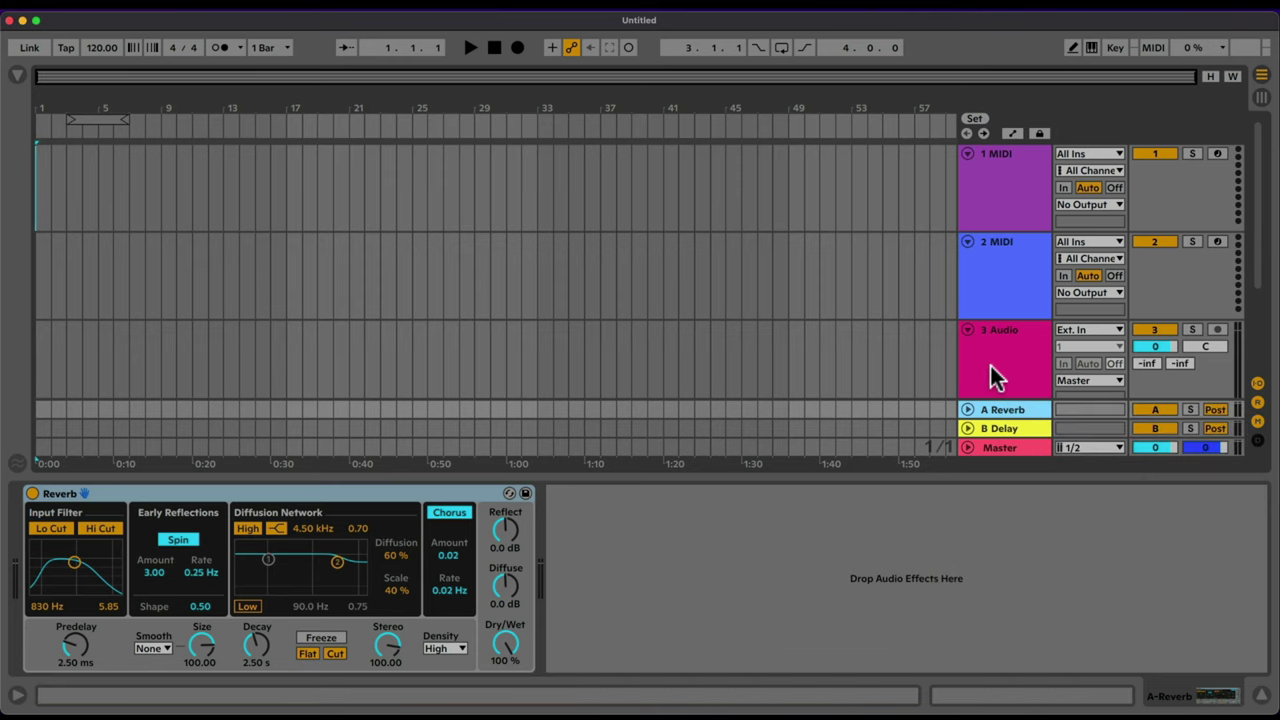
pyautogui.press('super+alt+t')
pyautogui.press('super+alt+t')
pyautogui.press('super+alt+t')
pyautogui.press('super+alt+t')
pyautogui.press('super+alt+t')
pyautogui.press('super+alt+t')
pyautogui.press('super+alt+t')
pyautogui.press('super+alt+t')
pyautogui.press('super+alt+t')
pyautogui.press('super+alt+t')
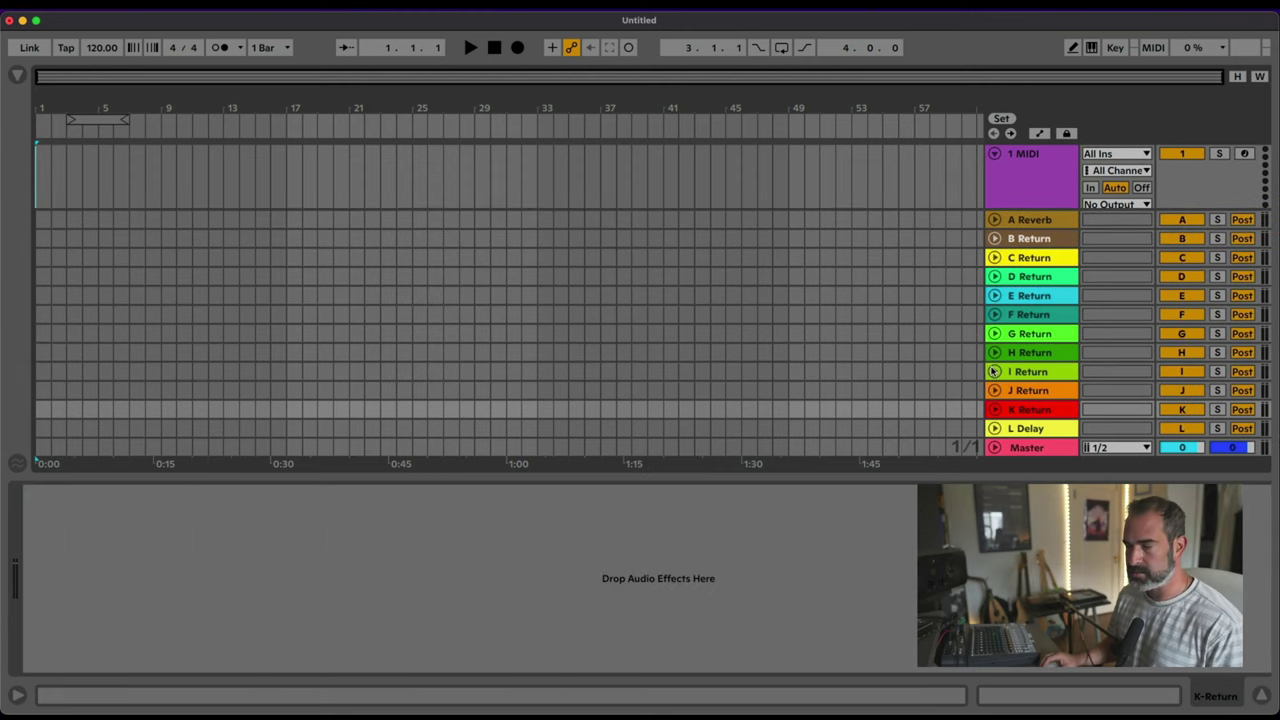
pyautogui.press('Tab')
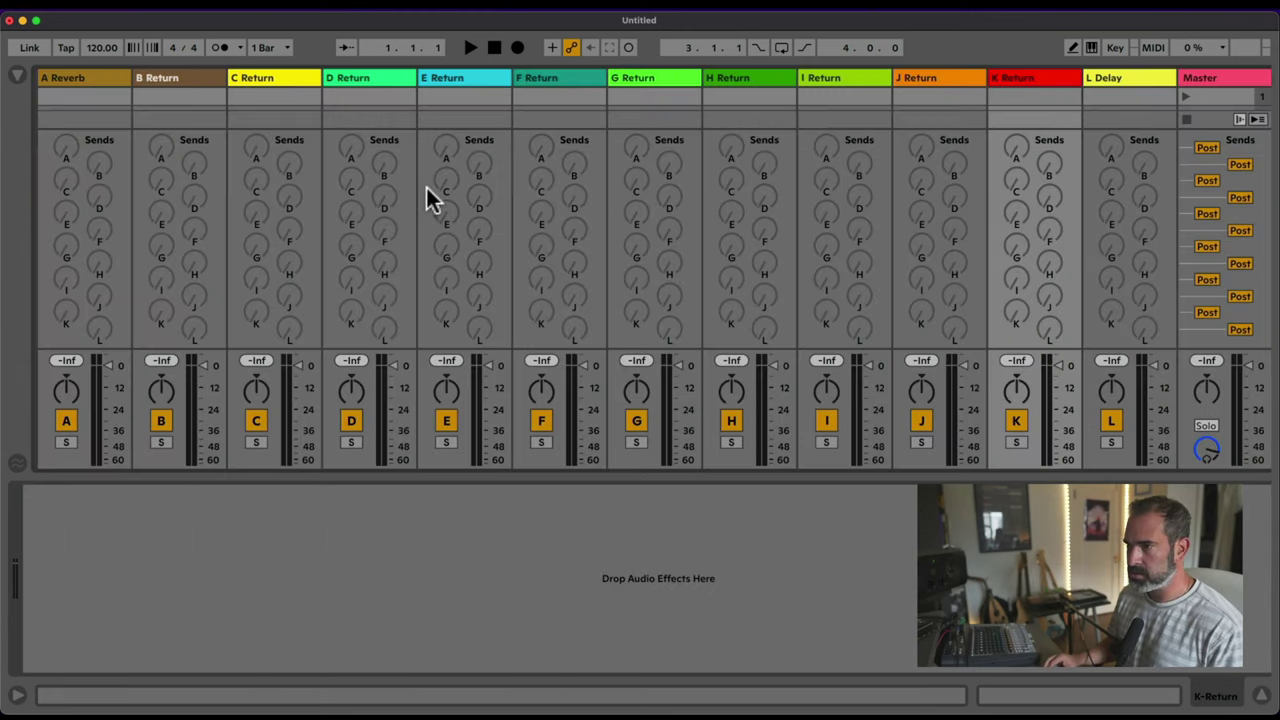
# Step: Delete the spare returns so only A Reverb, B Return and C Delay remain
pyautogui.press('super+z')
pyautogui.press('super+z')
pyautogui.press('super+z')
pyautogui.press('super+z')
pyautogui.press('super+z')
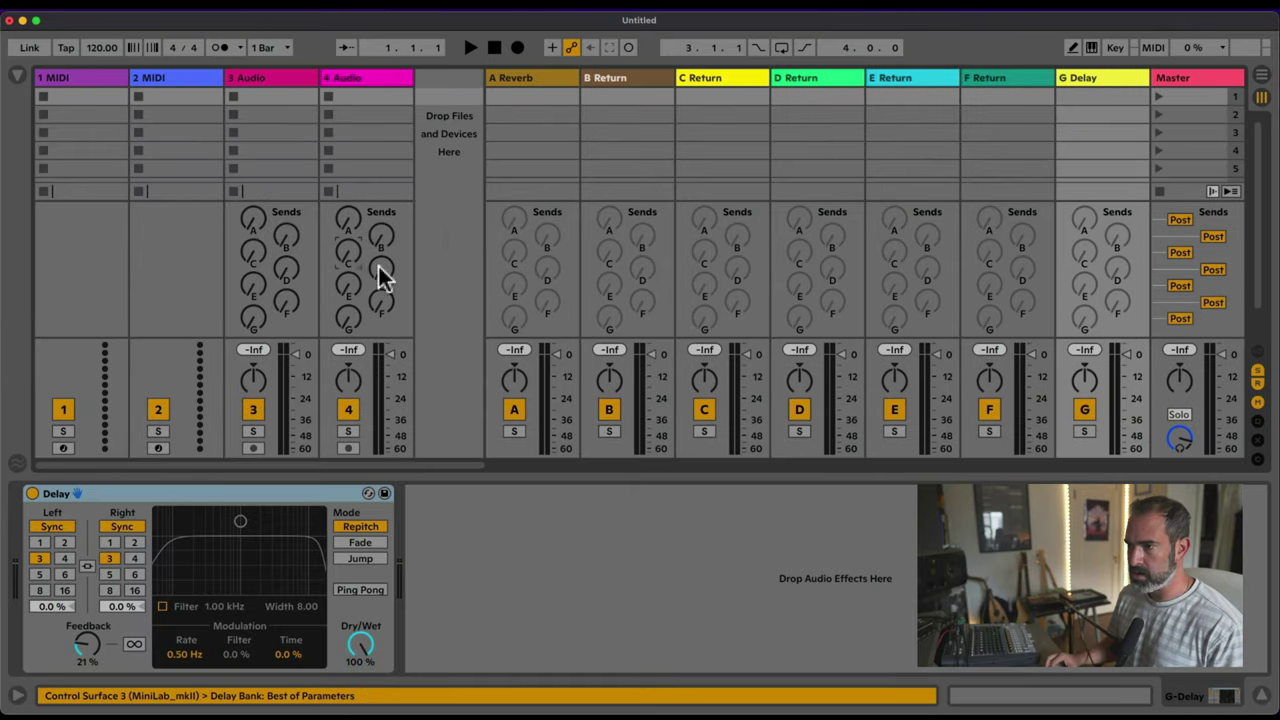
pyautogui.press('super+z')
pyautogui.press('super+z')
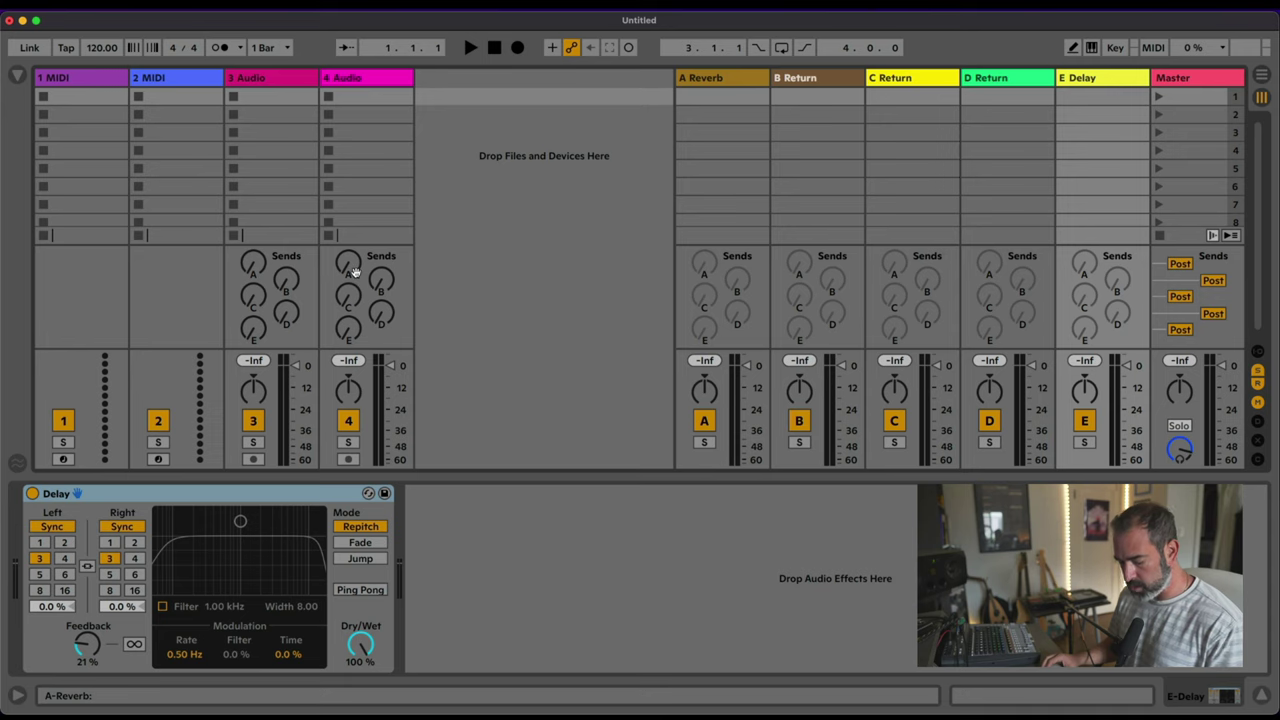
pyautogui.press('super+alt+r')
pyautogui.press('super+alt+r')
pyautogui.press('super+alt+r')
pyautogui.press('super+alt+r')
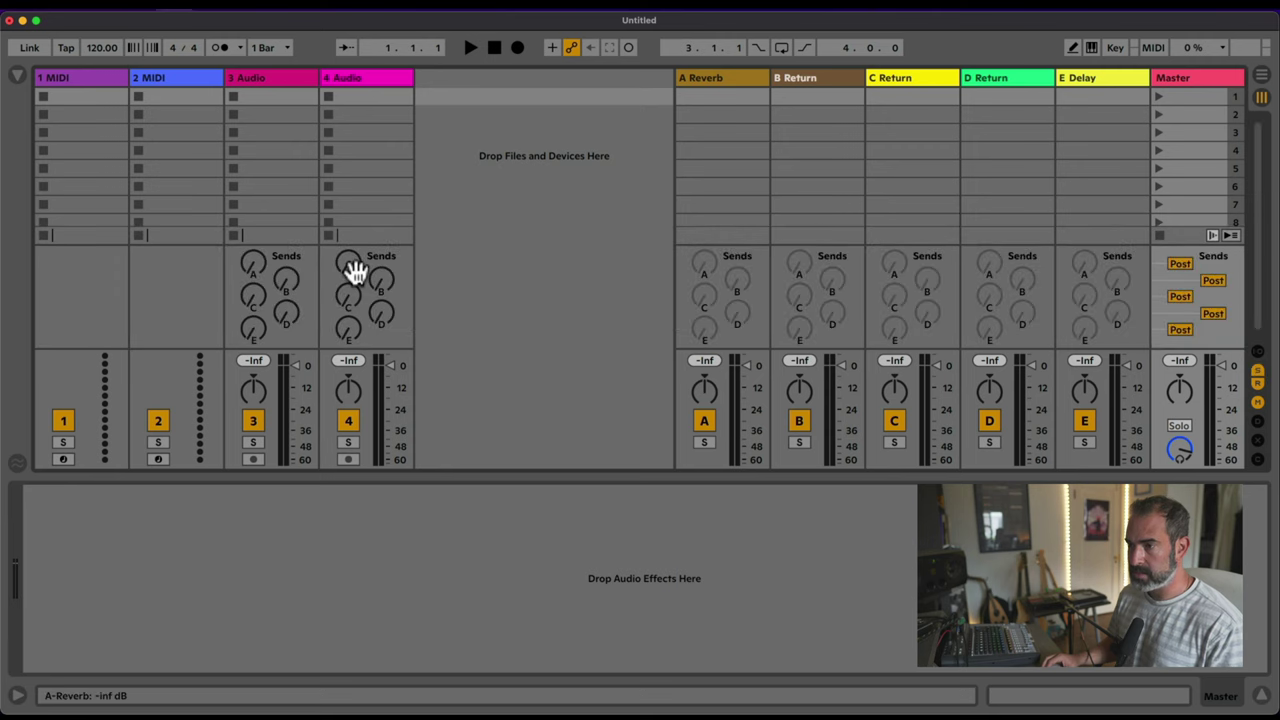
pyautogui.press('BackSpace')
pyautogui.press('BackSpace')
# Step: Open Return Effects.als from the browser's project folder, choosing Don't Save for the untitled set
pyautogui.click(24, 73)
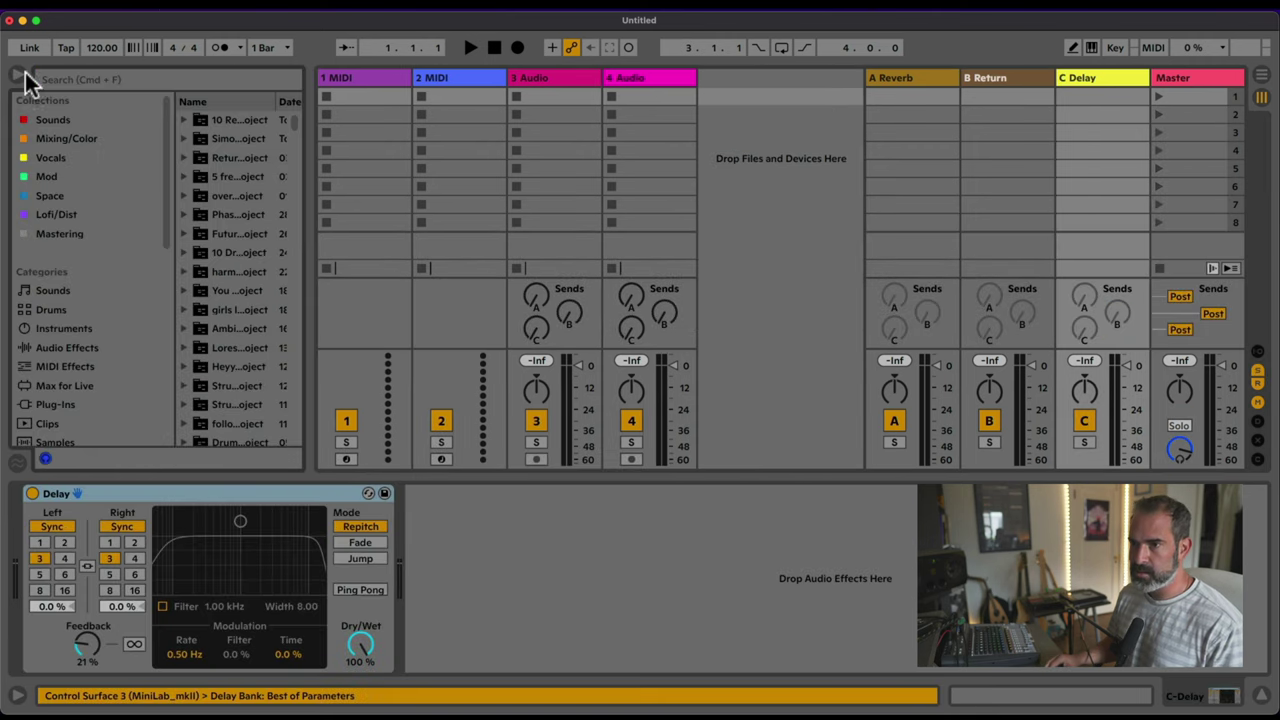
pyautogui.moveTo(306, 200); pyautogui.dragTo(552, 212)
pyautogui.click(203, 121)
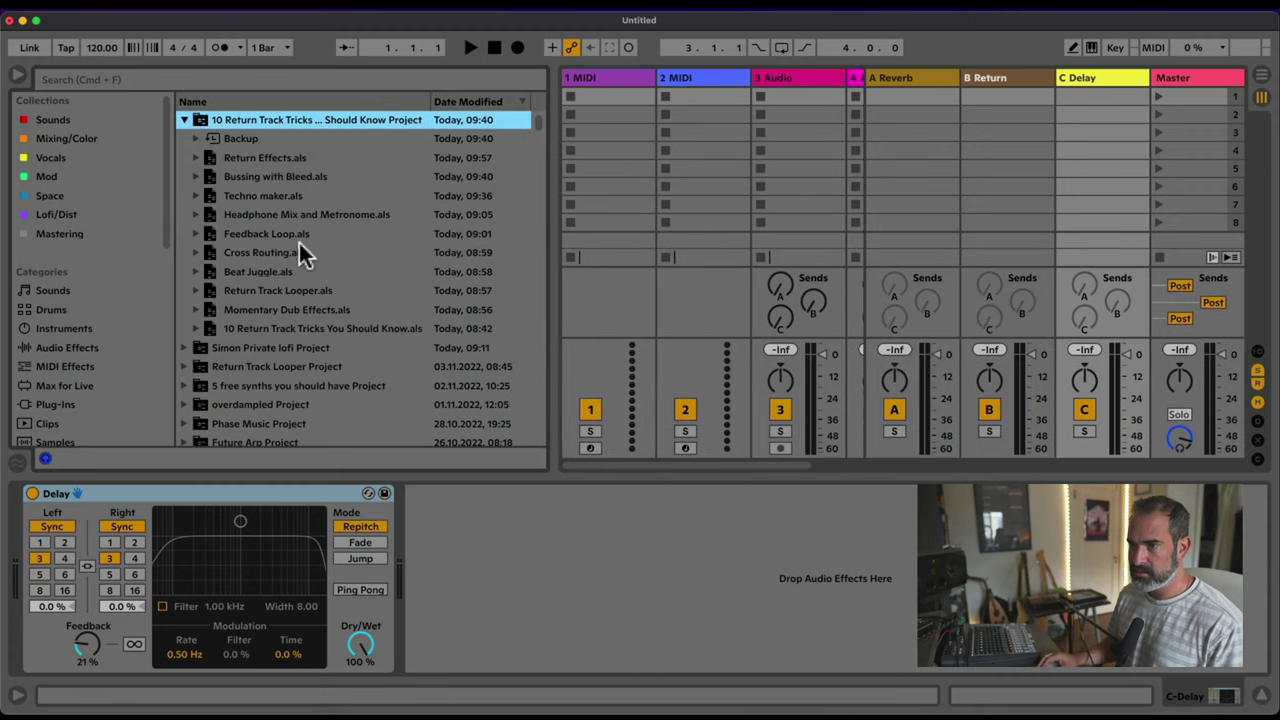
pyautogui.doubleClick(282, 157)
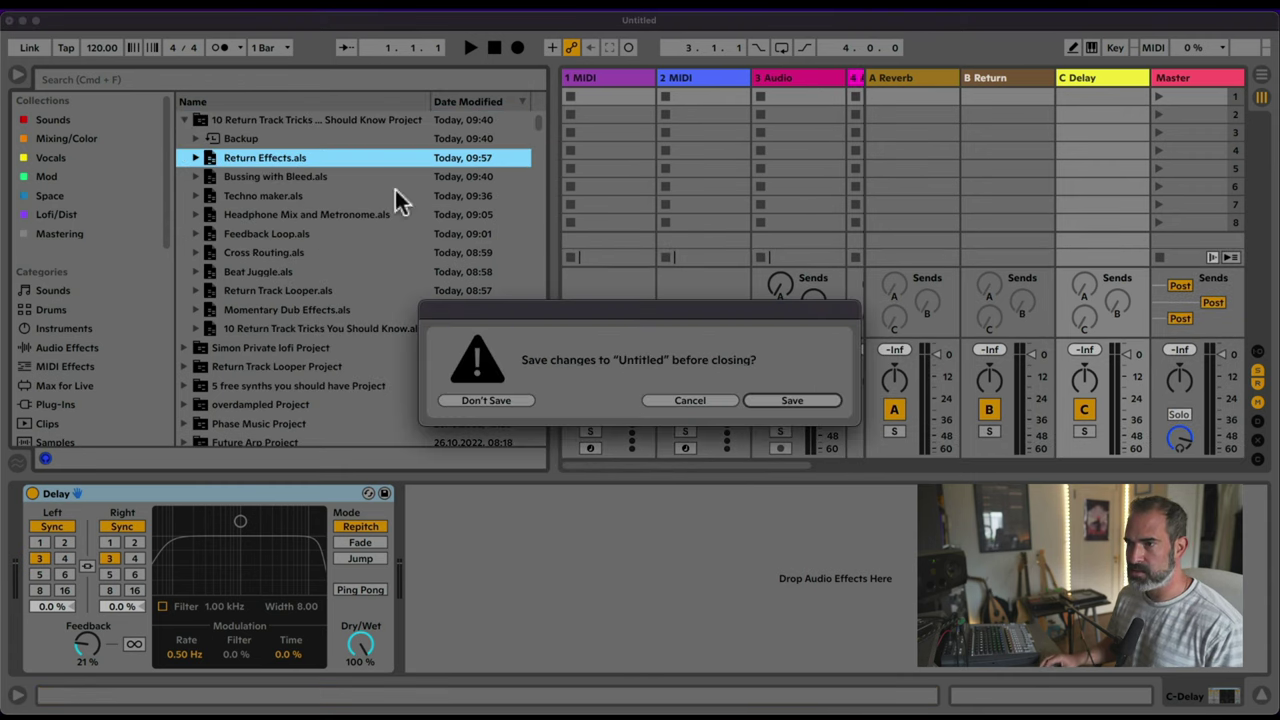
pyautogui.click(484, 400)
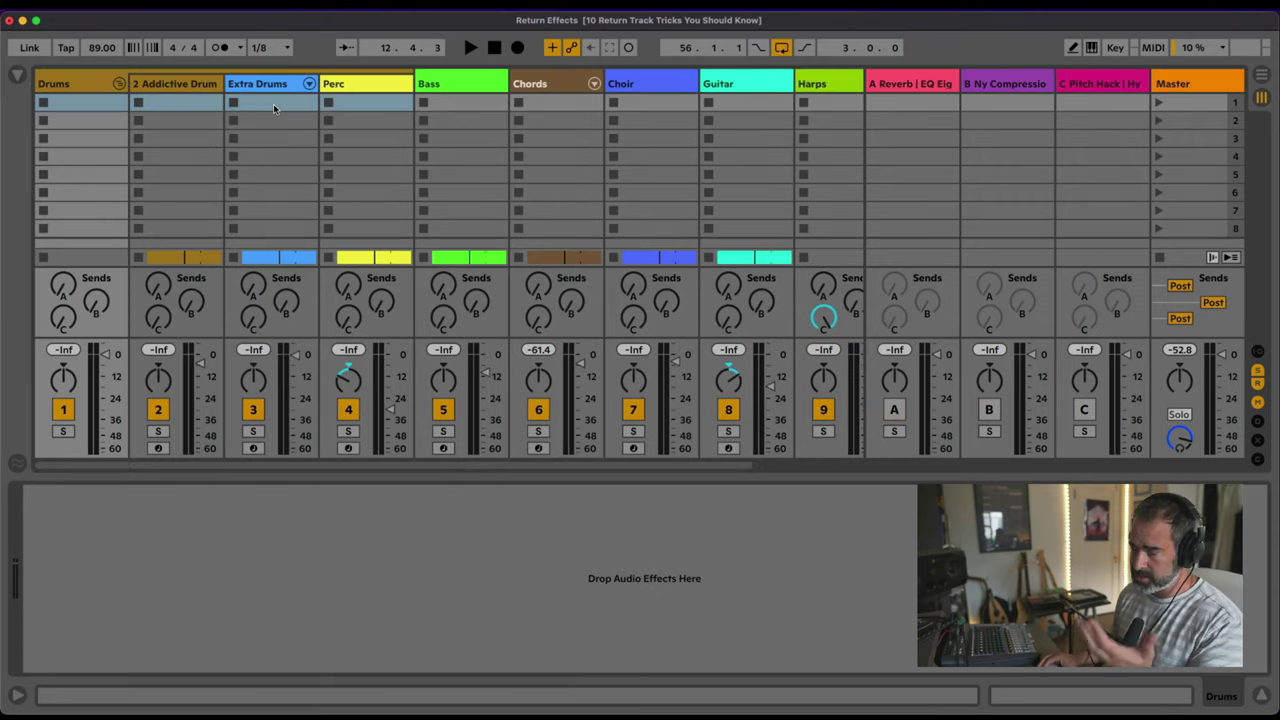
# Step: Play and stop the set, then view the Drums, Addictive Drum and Perc track devices
pyautogui.press('space')
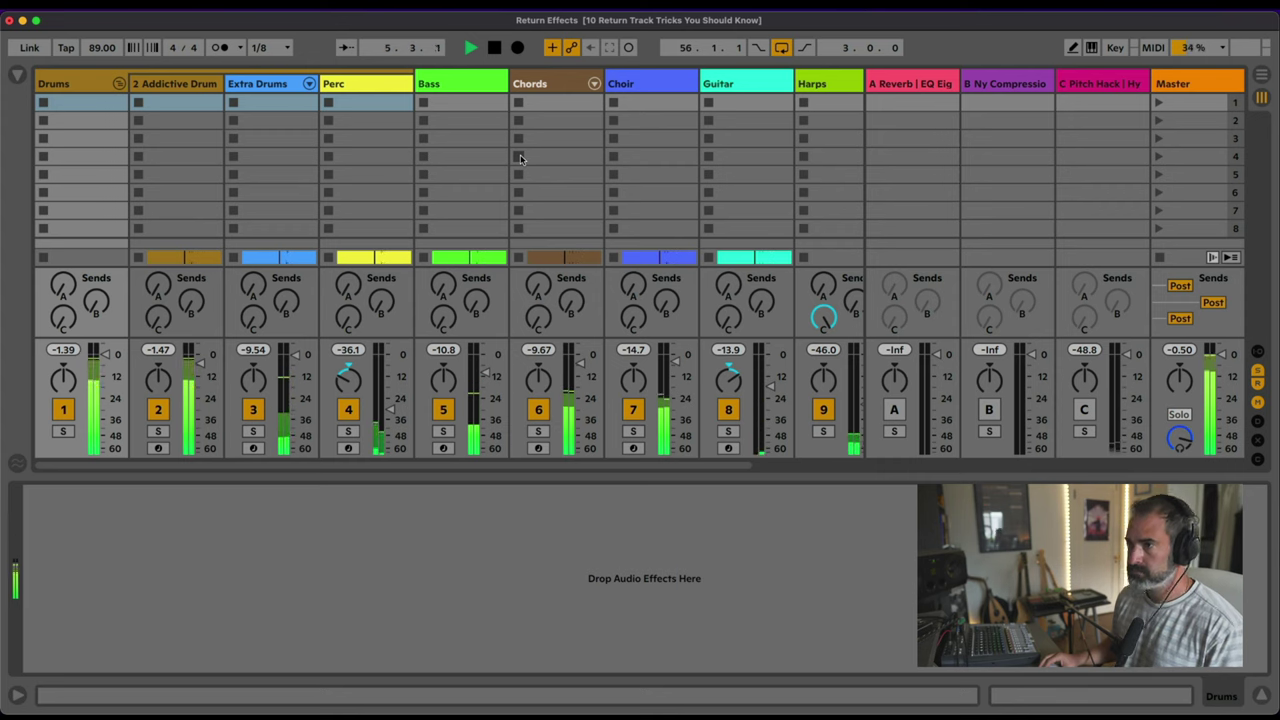
pyautogui.press('space')
pyautogui.click(84, 87)
pyautogui.click(194, 81)
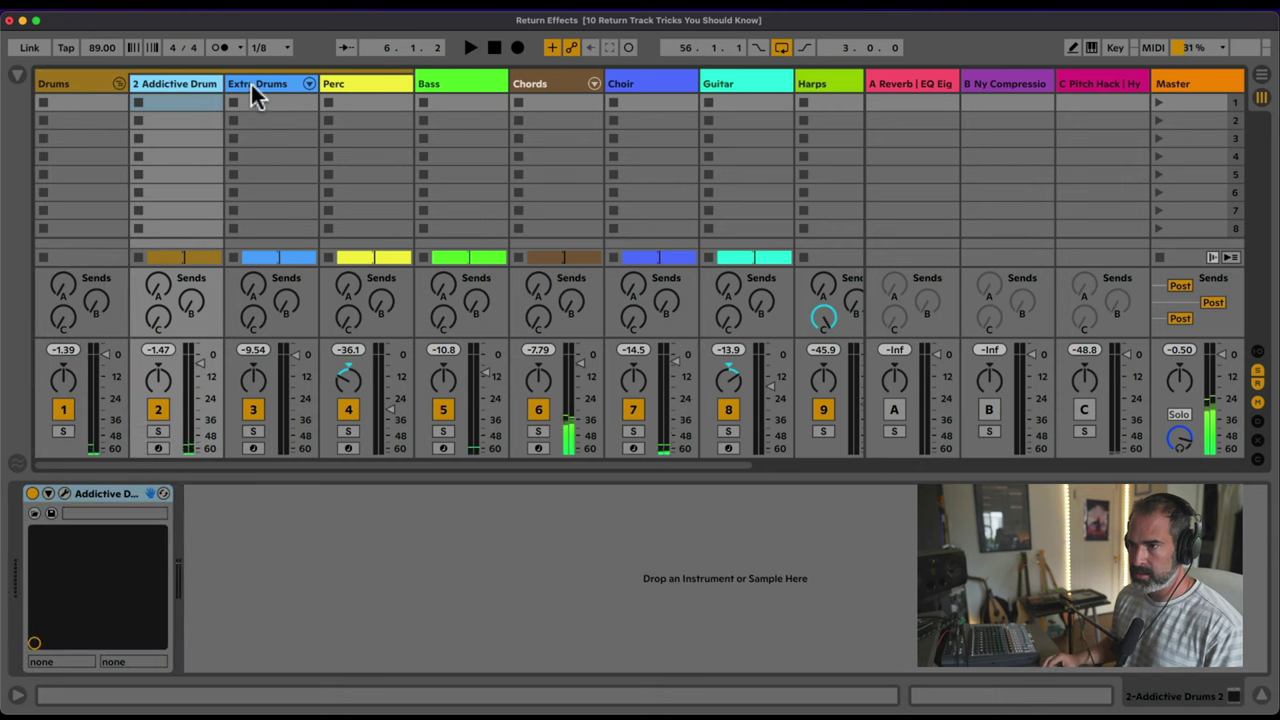
pyautogui.click(338, 79)
pyautogui.click(208, 84)
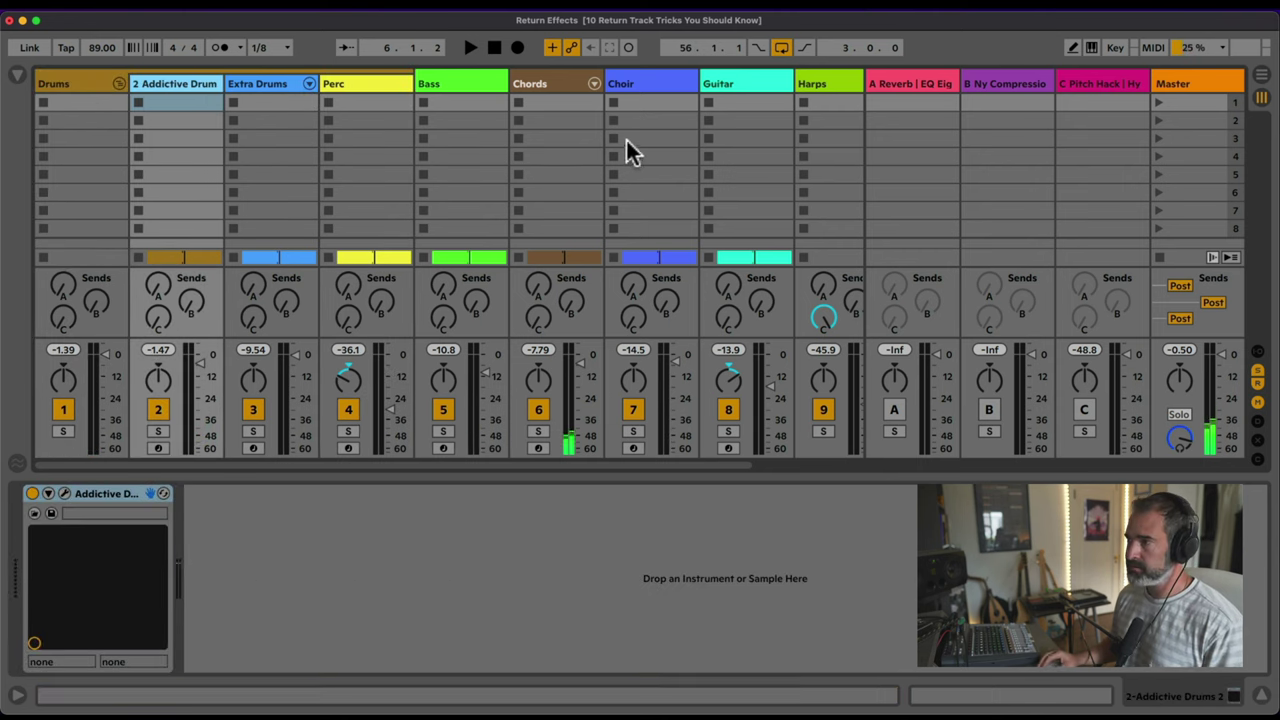
# Step: Switch return track A on and focus its Reverb's Dry/Wet amount
pyautogui.click(880, 84)
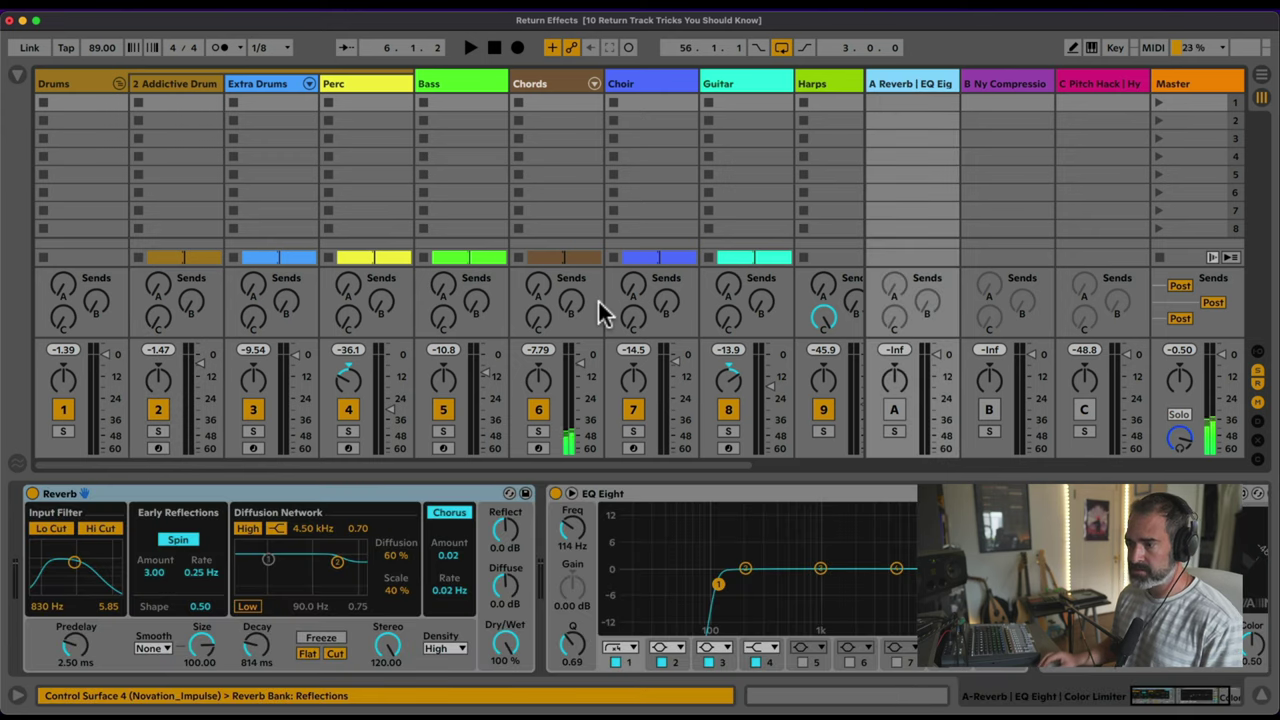
pyautogui.click(895, 410)
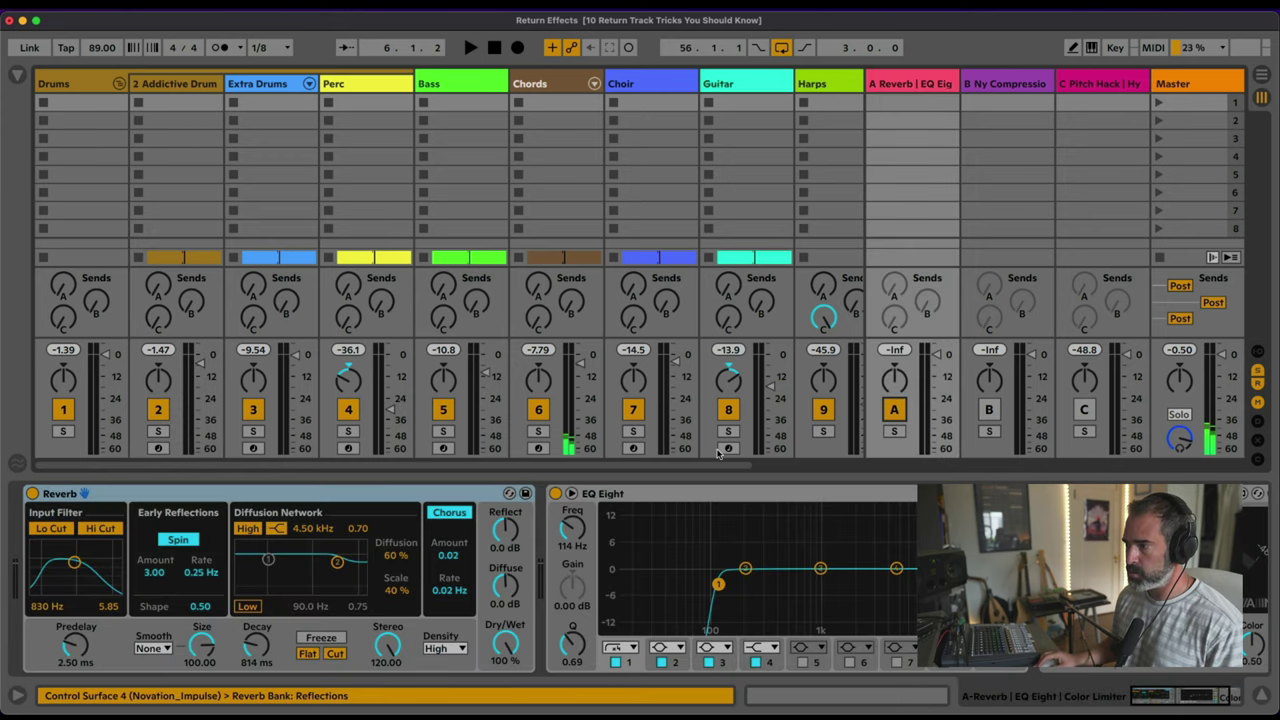
pyautogui.click(258, 500)
pyautogui.click(507, 647)
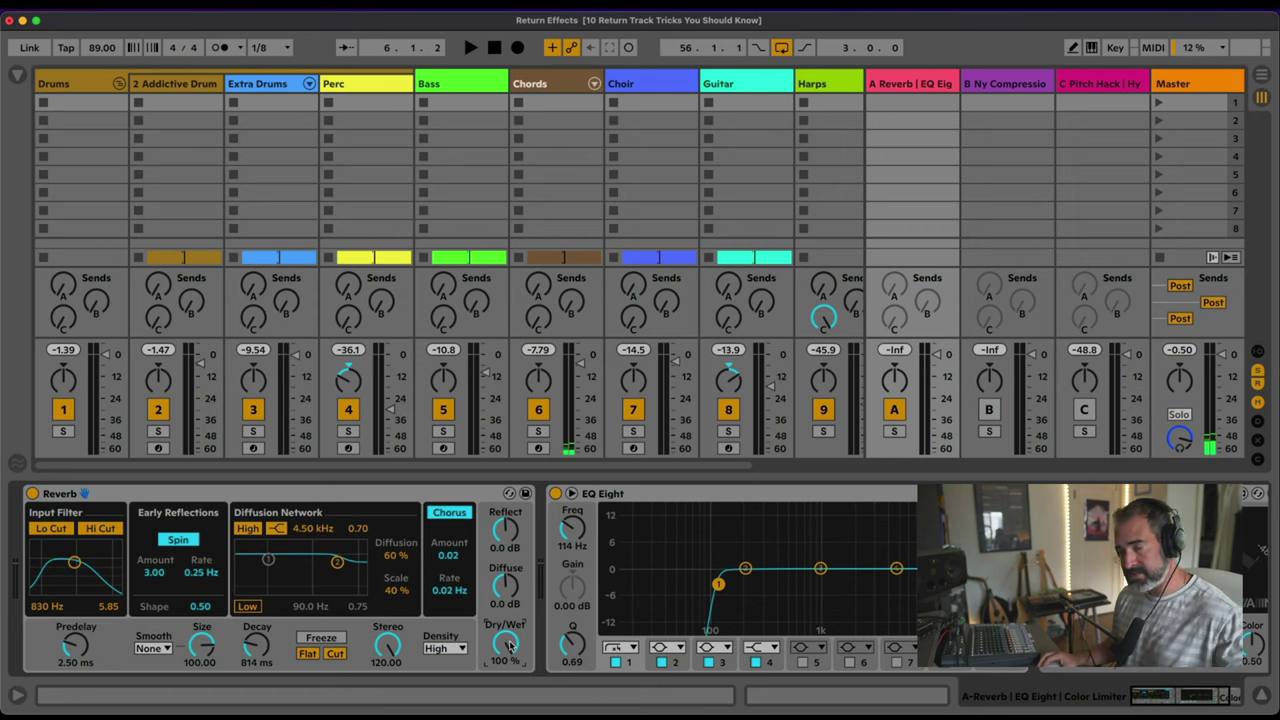
# Step: Scroll along return A's chain to bring the EQ Eight and Color Limiter into view
pyautogui.click(220, 103)
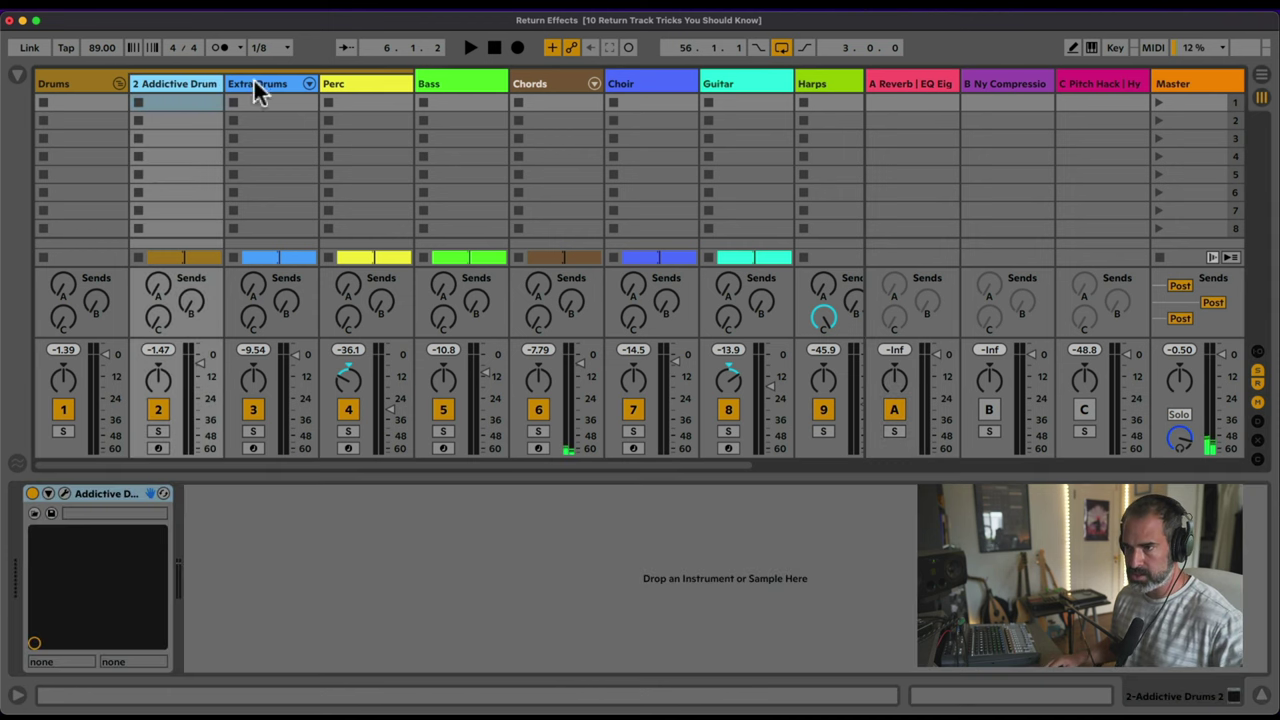
pyautogui.click(897, 84)
pyautogui.hscroll(5, 714, 575)
pyautogui.click(990, 505)
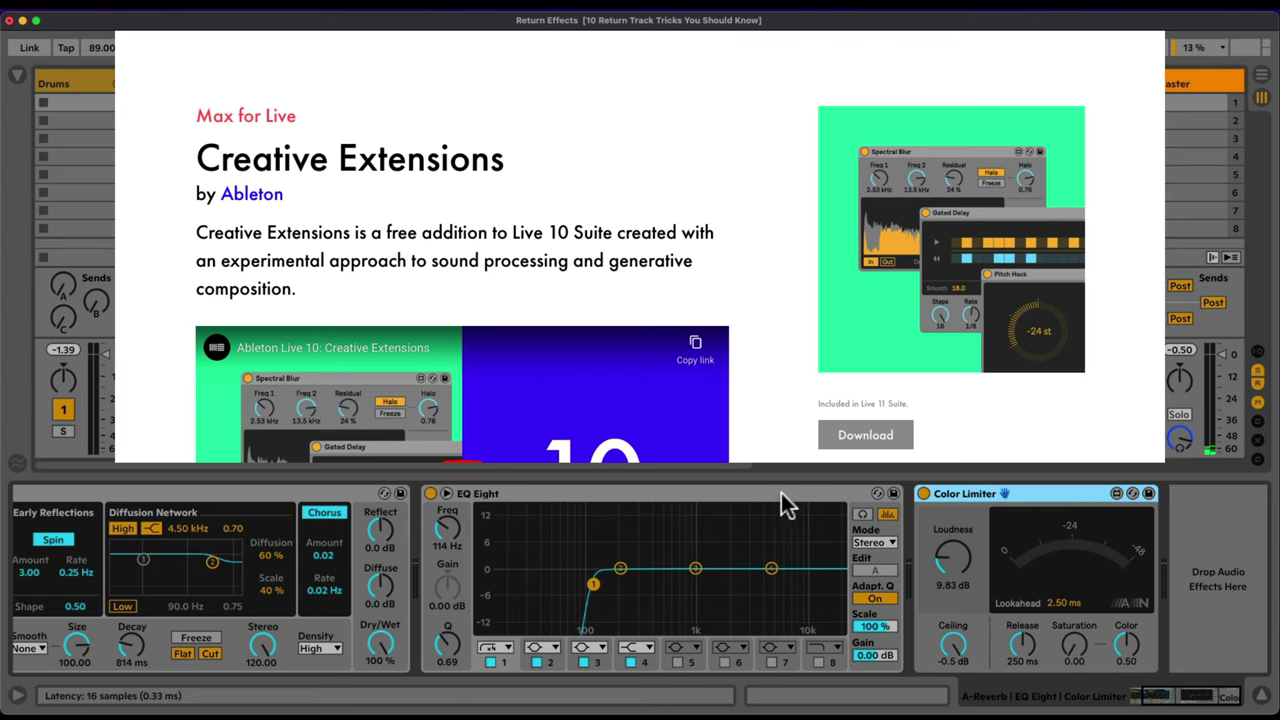
pyautogui.hscroll(-3, 786, 506)
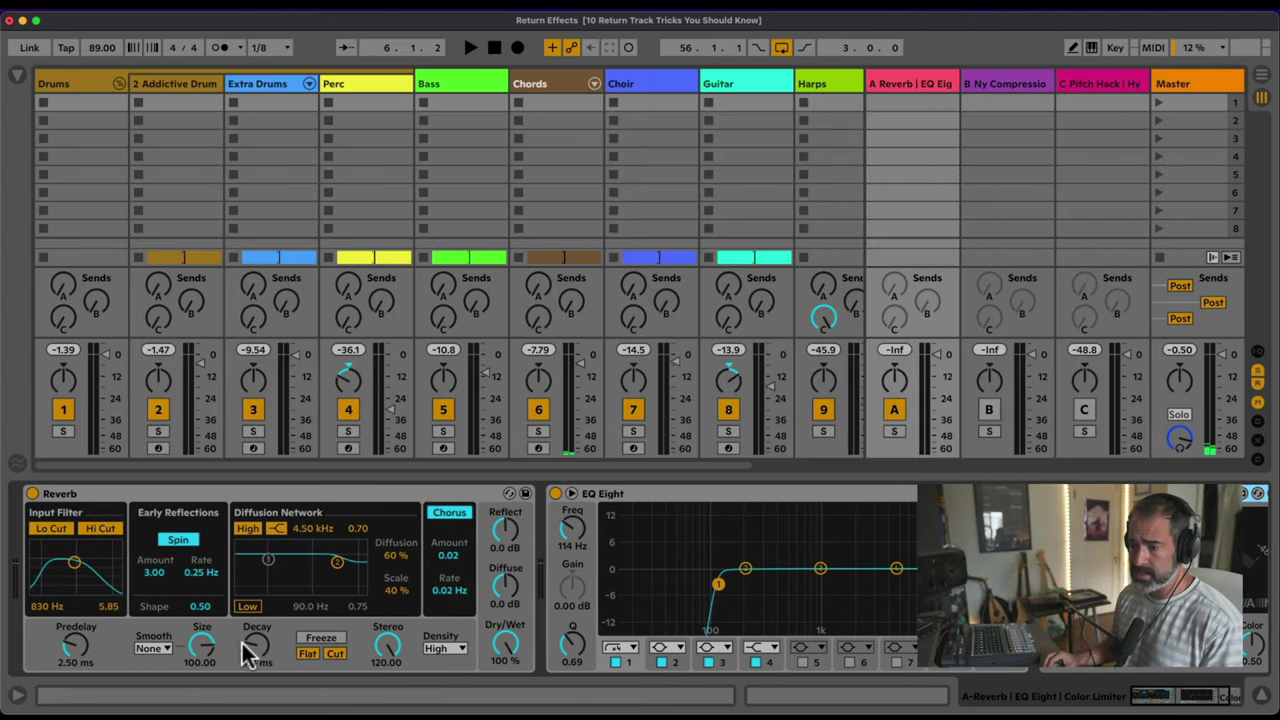
# Step: During playback, solo return A and raise the Addictive Drum reverb send to -41 dB
pyautogui.click(257, 648)
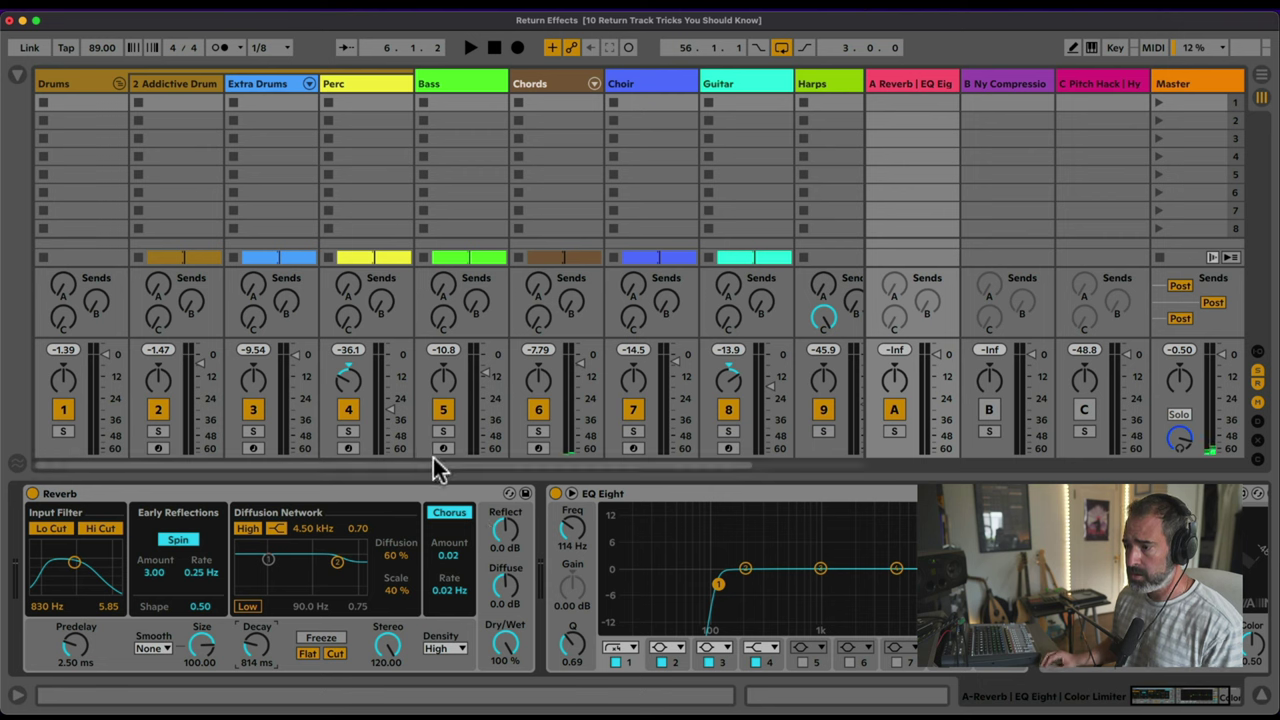
pyautogui.click(63, 431)
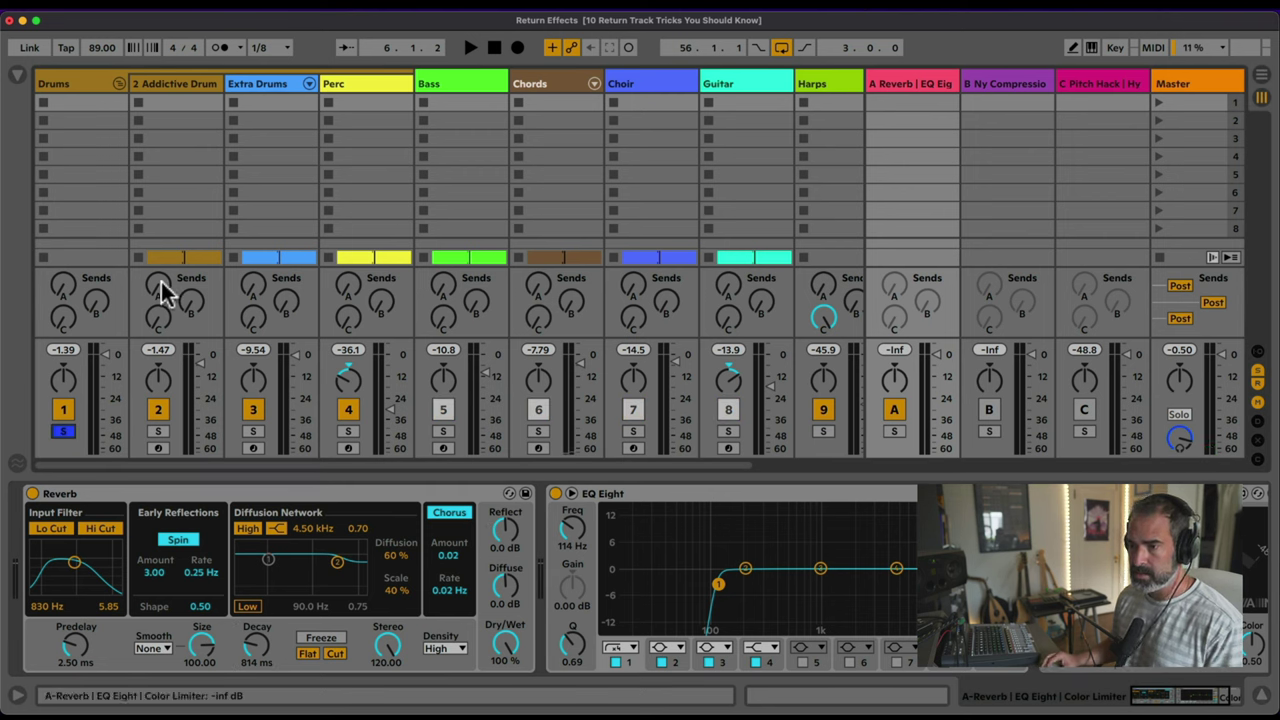
pyautogui.moveTo(161, 282); pyautogui.dragTo(161, 278)
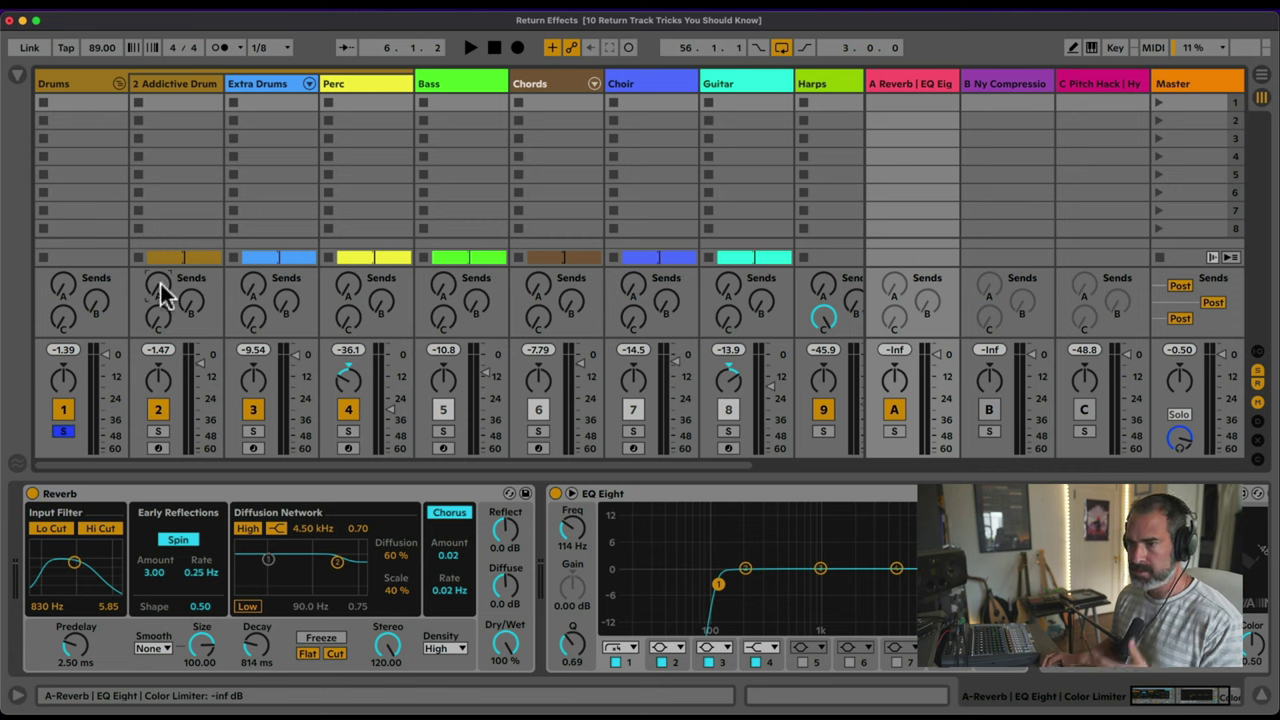
pyautogui.press('space')
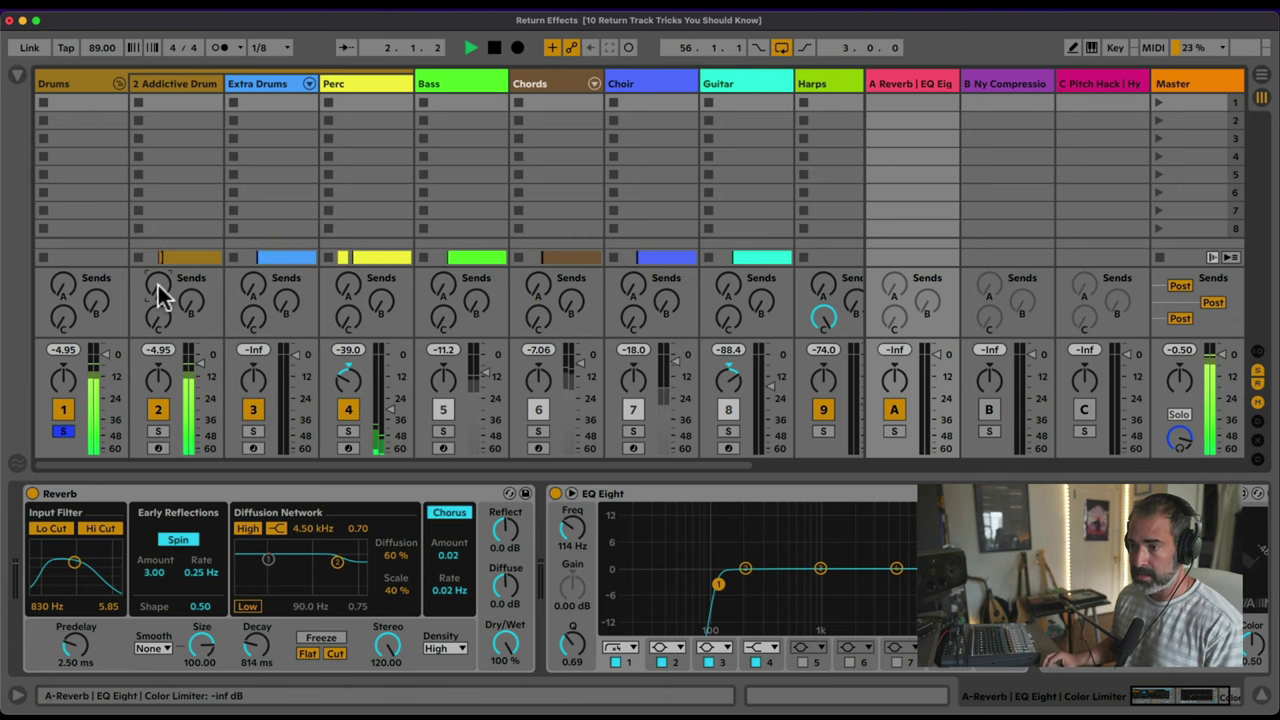
pyautogui.click(897, 432)
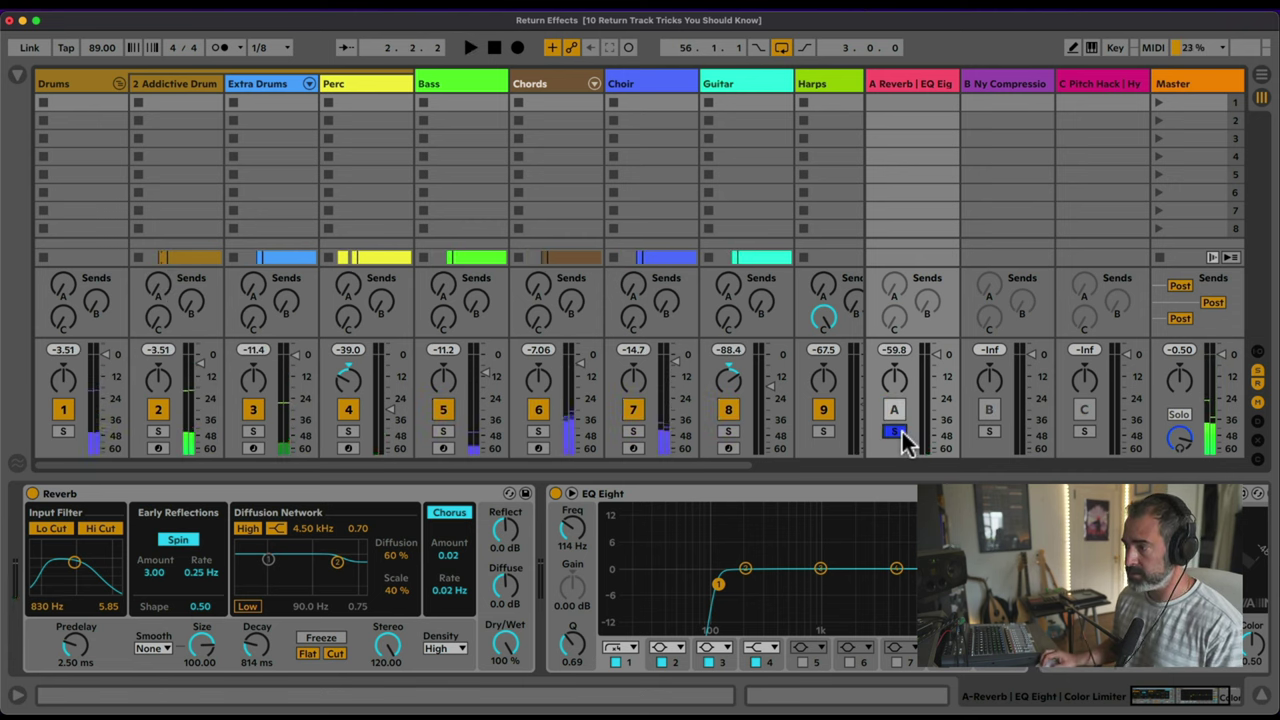
pyautogui.moveTo(150, 285); pyautogui.dragTo(150, 270)
# Step: Raise the Extra Drums send to the compression return
pyautogui.moveTo(288, 300); pyautogui.dragTo(288, 260)
pyautogui.scroll(2, 288, 304)
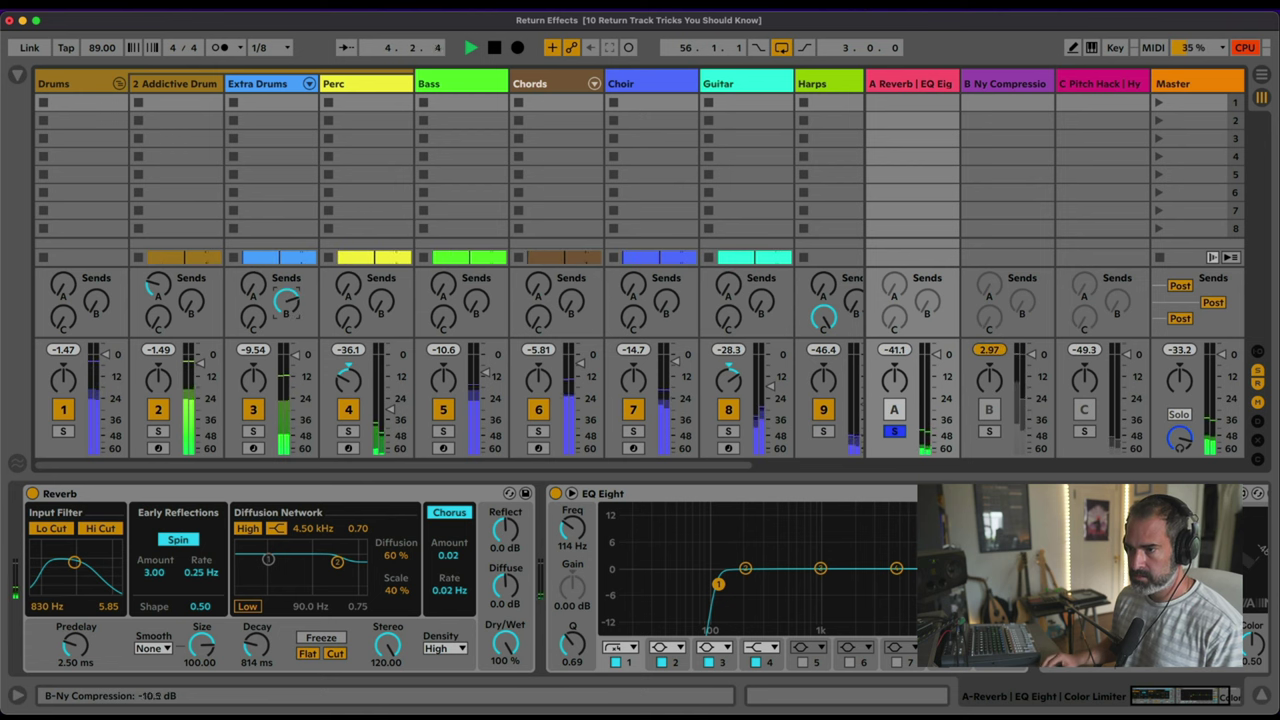
pyautogui.scroll(5, 350, 318)
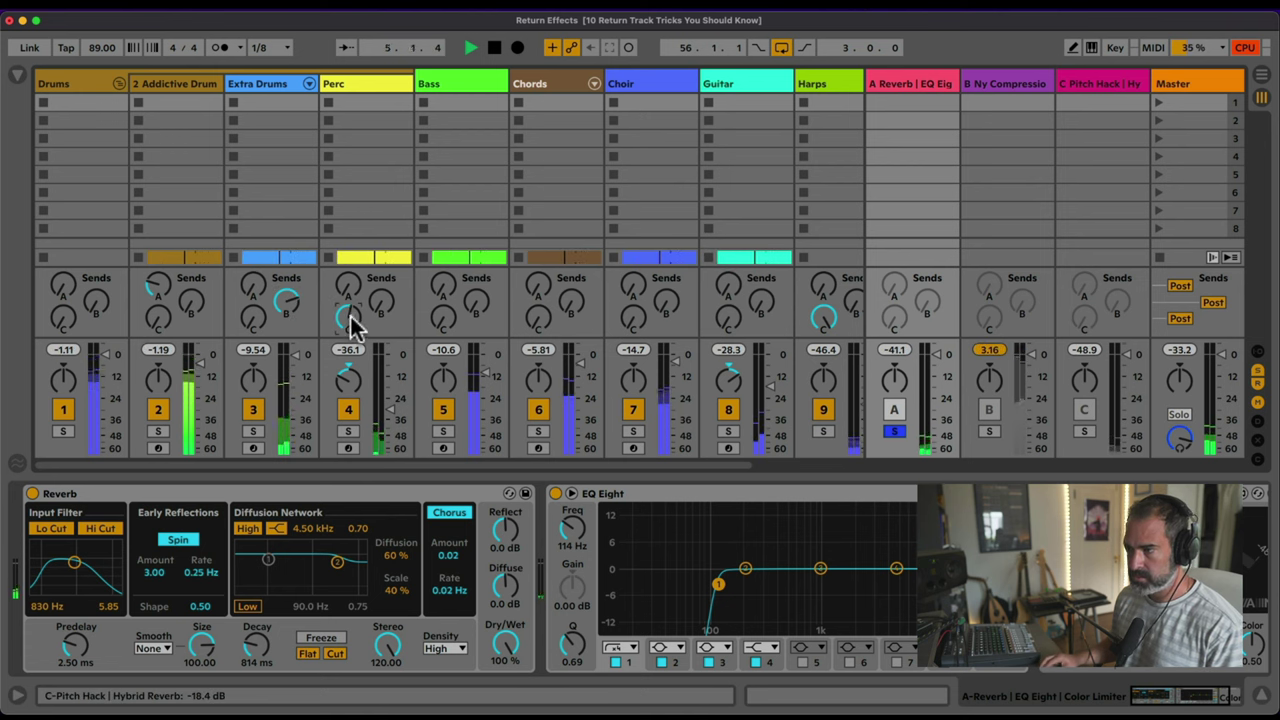
pyautogui.scroll(6, 350, 320)
pyautogui.hscroll(1, 348, 319)
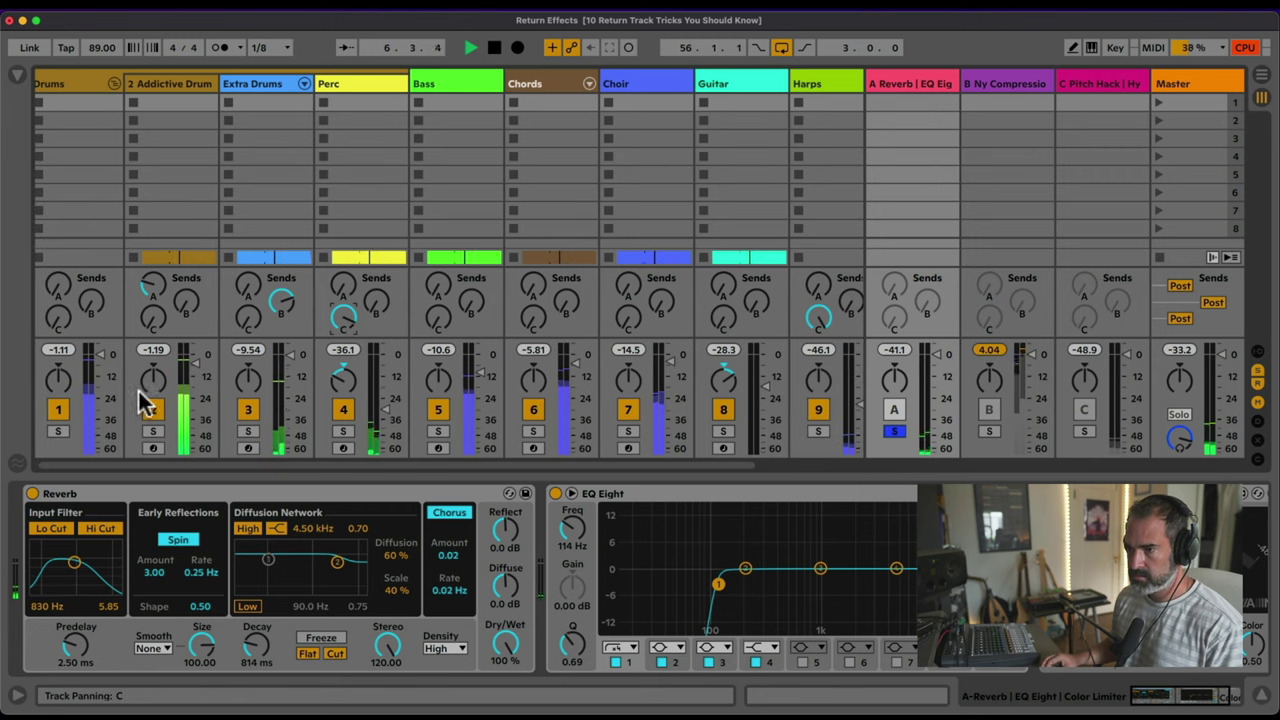
pyautogui.hscroll(-1, 145, 405)
# Step: Re-solo the Drums, compare return A off and on, then select the B Ny Compression return
pyautogui.click(62, 431)
pyautogui.moveTo(443, 409); pyautogui.dragTo(728, 409)
pyautogui.click(894, 412)
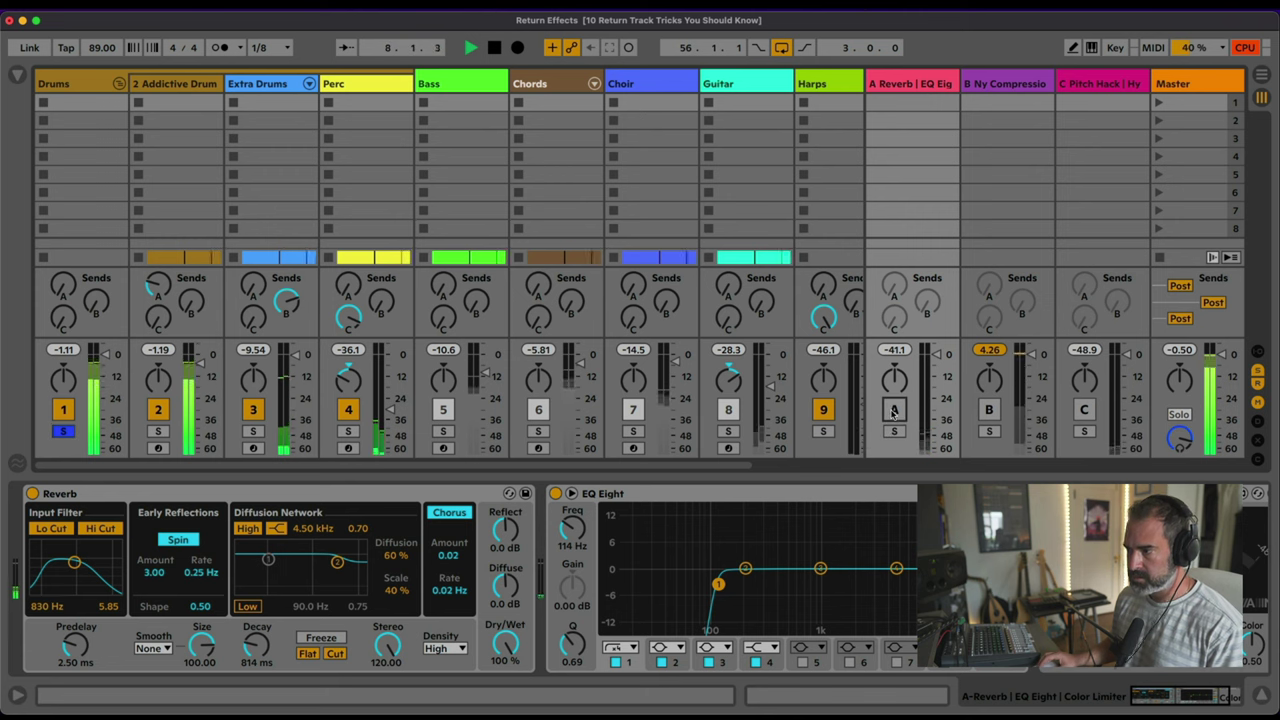
pyautogui.click(894, 411)
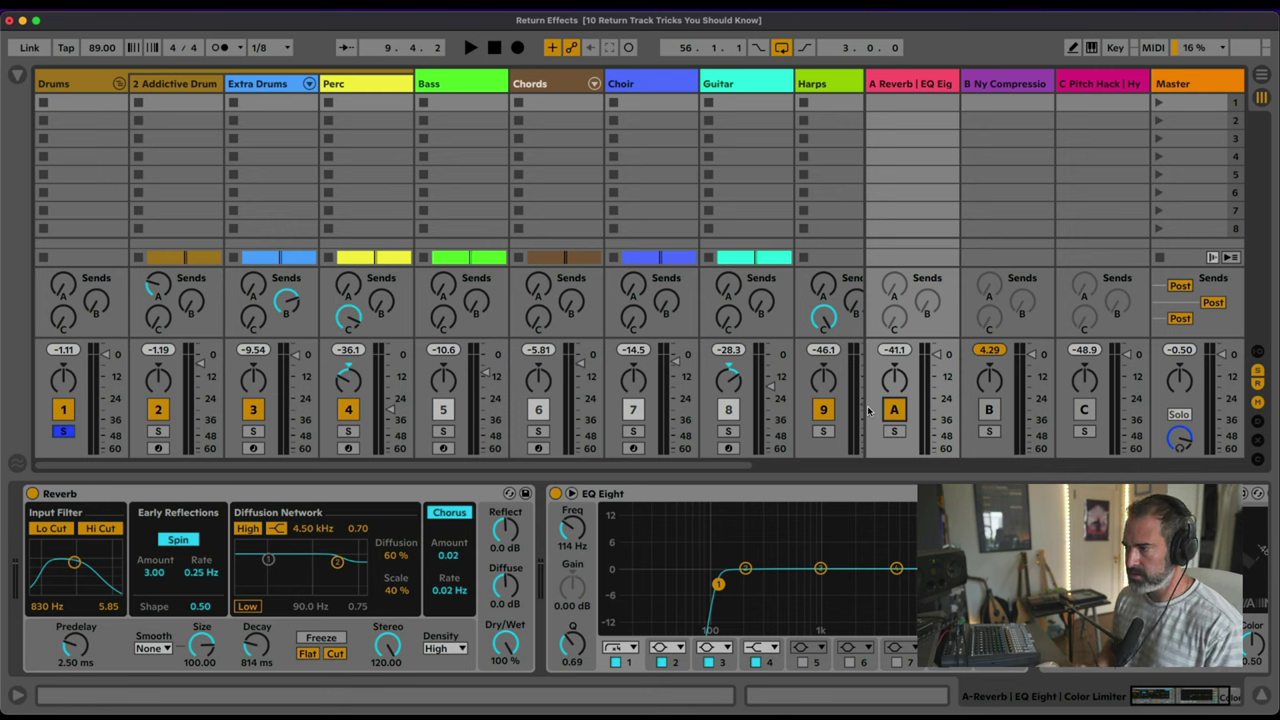
pyautogui.click(981, 80)
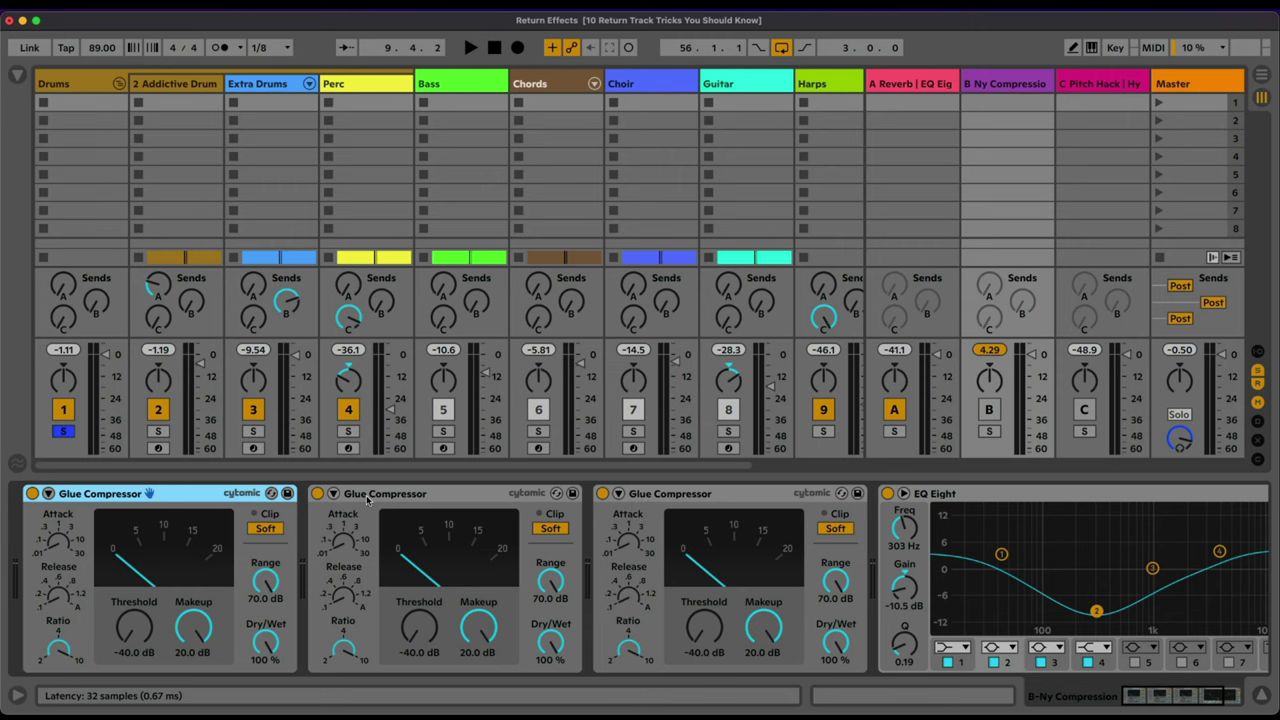
# Step: Check the compression return's EQ Eight and switch return B back on
pyautogui.hscroll(5, 580, 560)
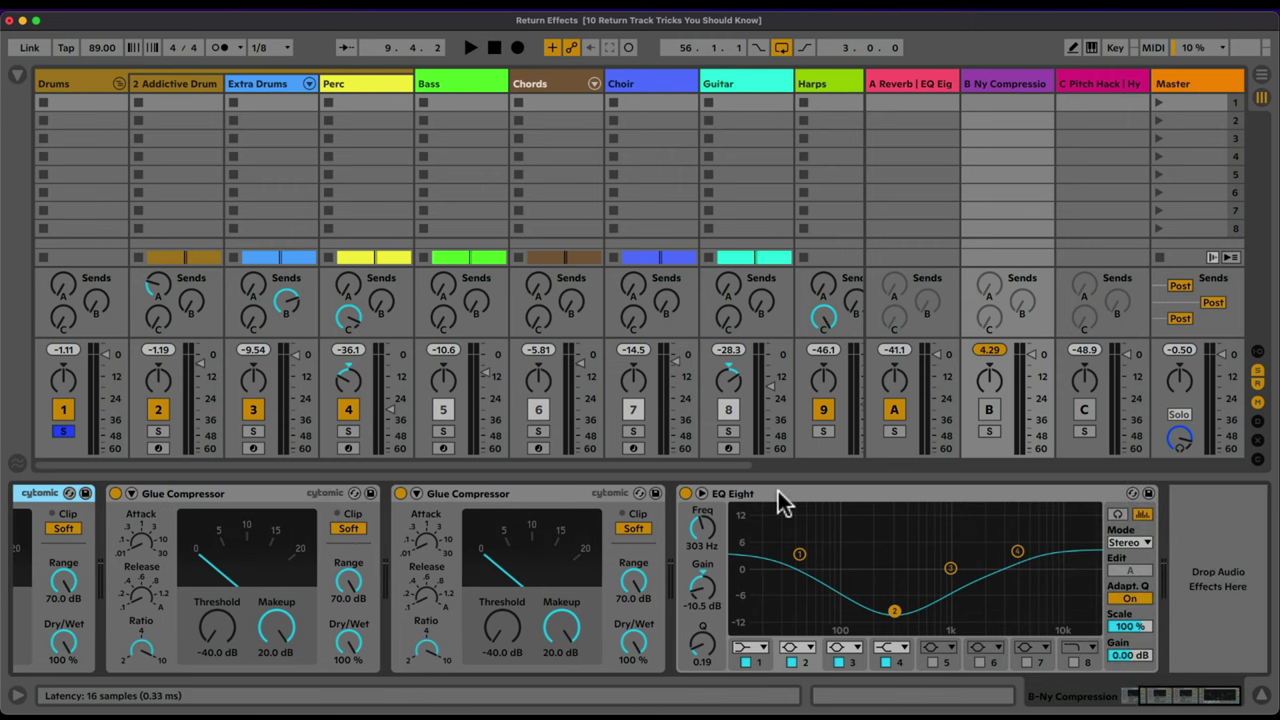
pyautogui.click(785, 500)
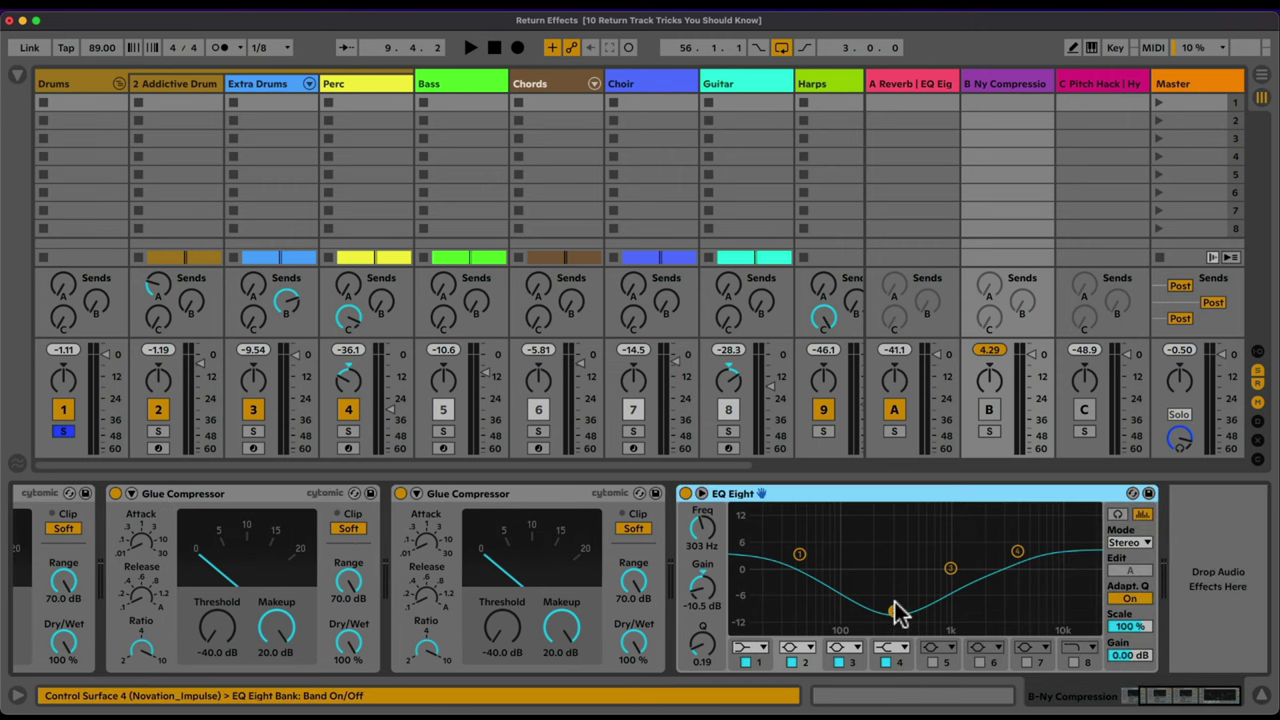
pyautogui.hscroll(-4, 865, 580)
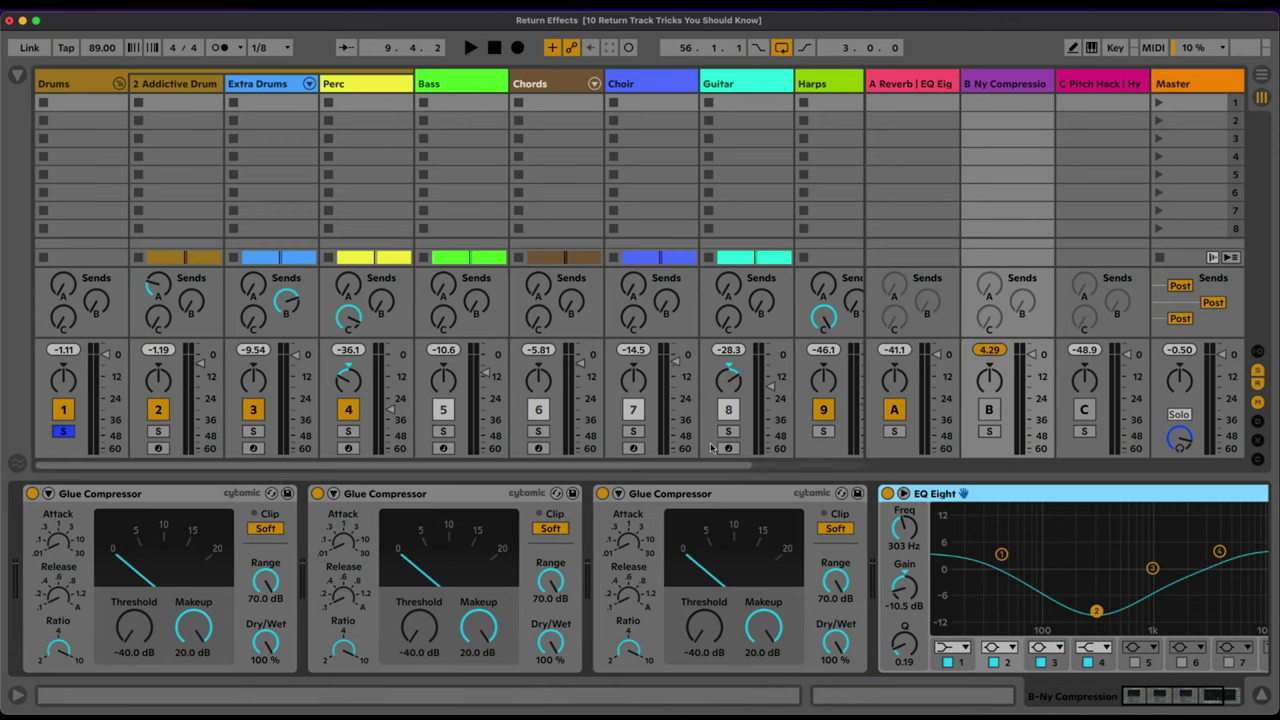
pyautogui.click(992, 410)
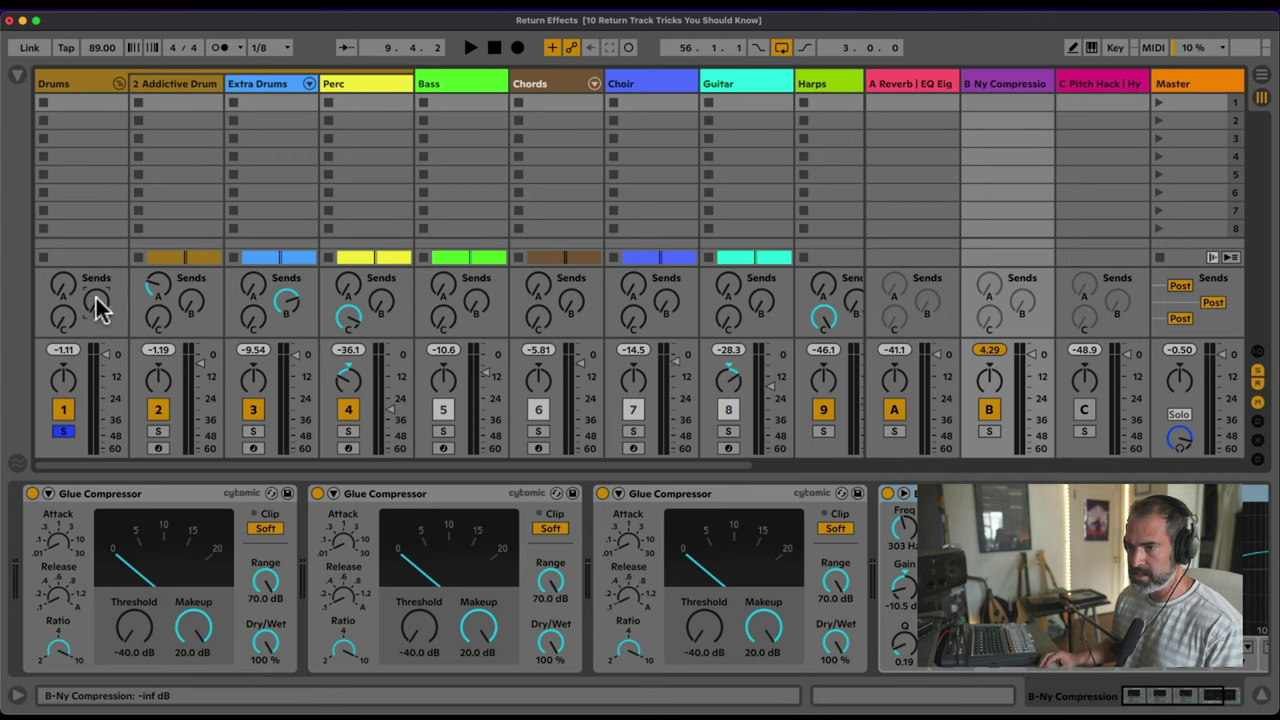
# Step: During playback, raise the Drums Send B knob and compare return B switched off and on
pyautogui.press('space')
pyautogui.moveTo(97, 306); pyautogui.dragTo(97, 291)
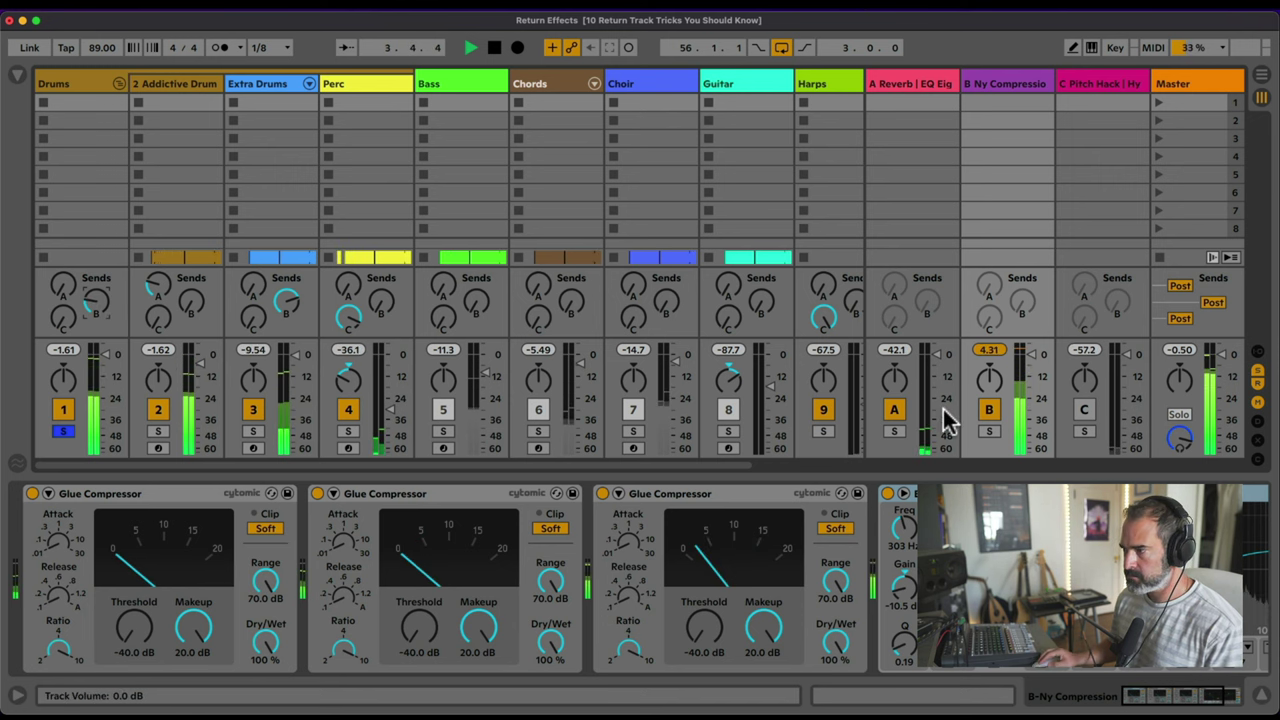
pyautogui.click(990, 412)
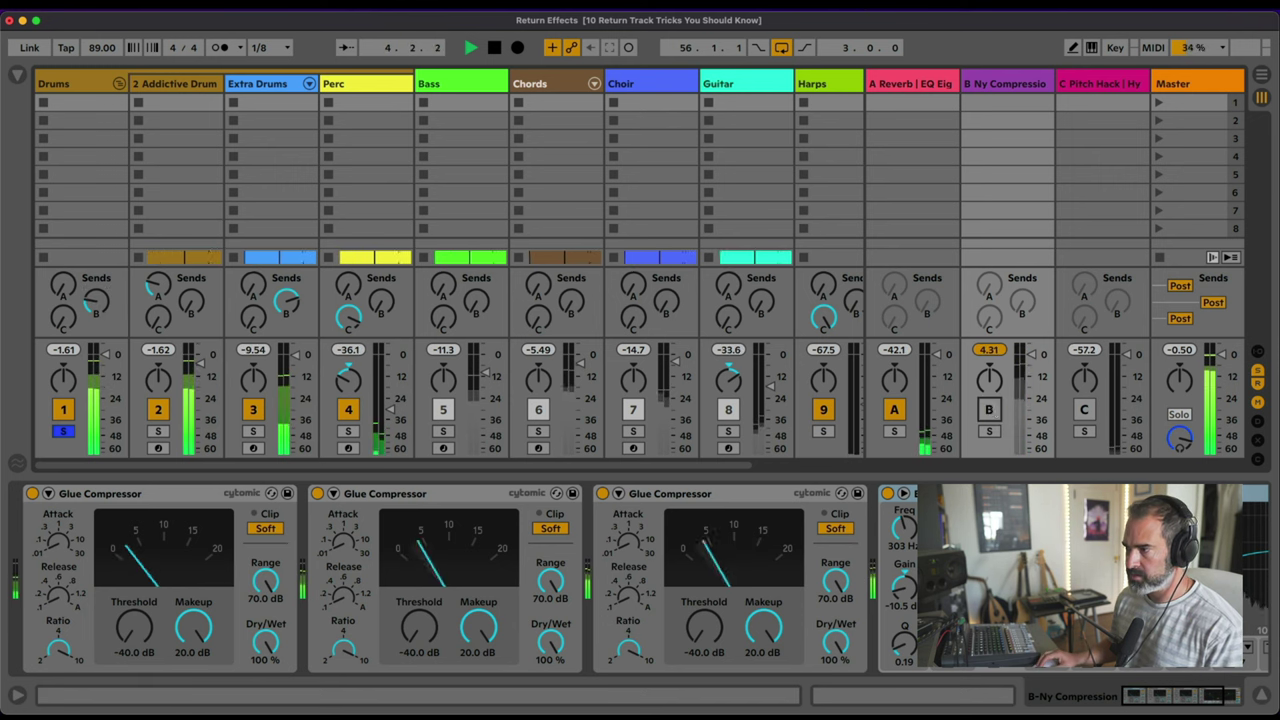
pyautogui.click(990, 412)
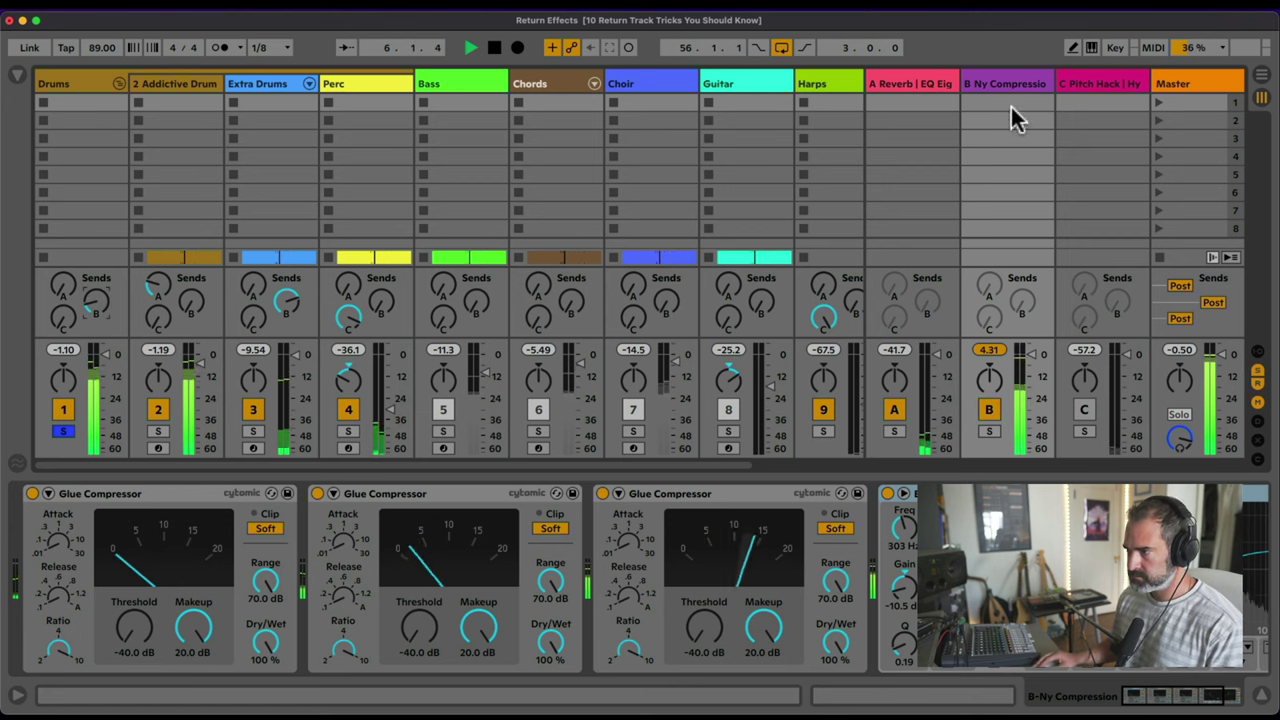
pyautogui.click(905, 83)
pyautogui.click(1004, 84)
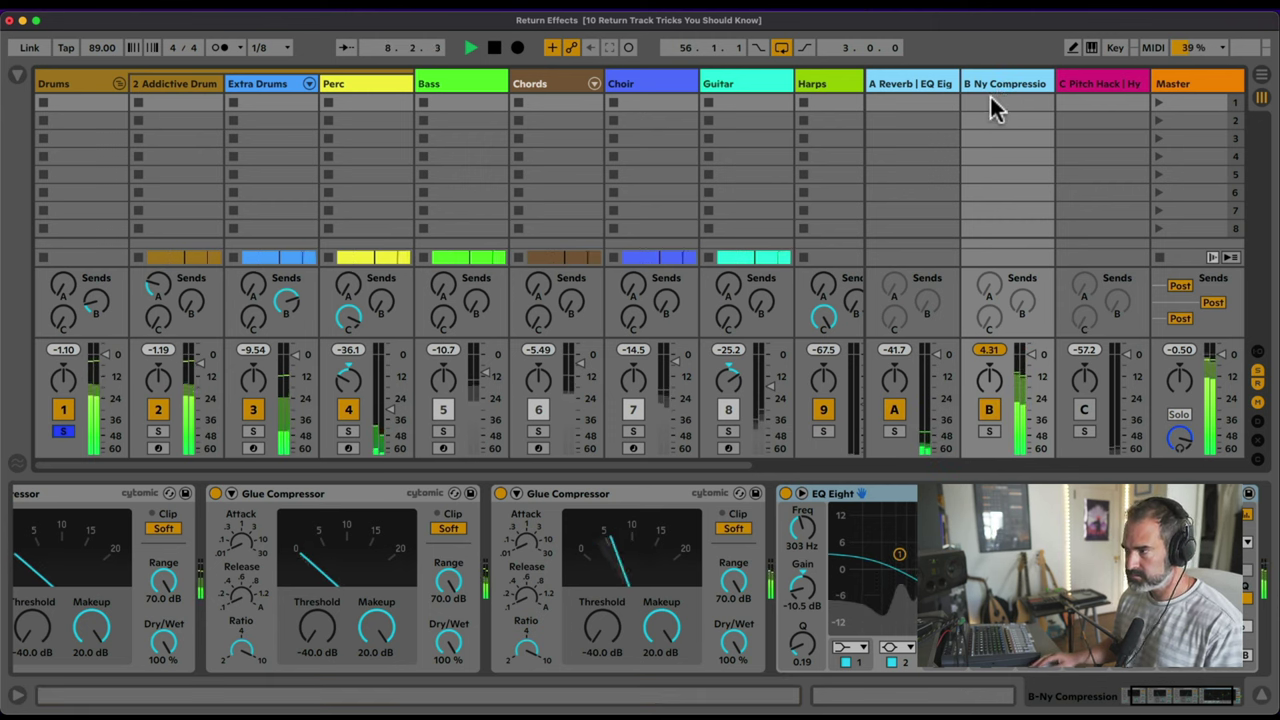
# Step: Show the C Pitch Hack return's Pitch Hack and Hybrid Reverb devices
pyautogui.click(1076, 86)
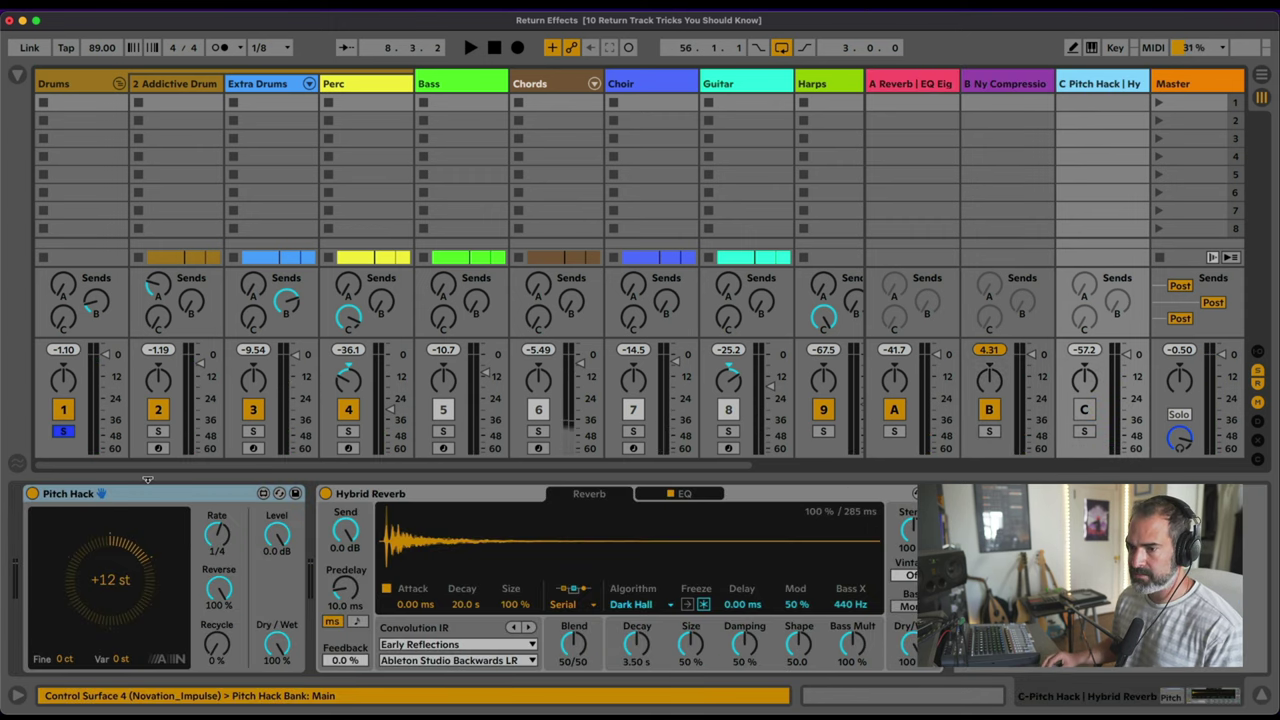
pyautogui.click(148, 493)
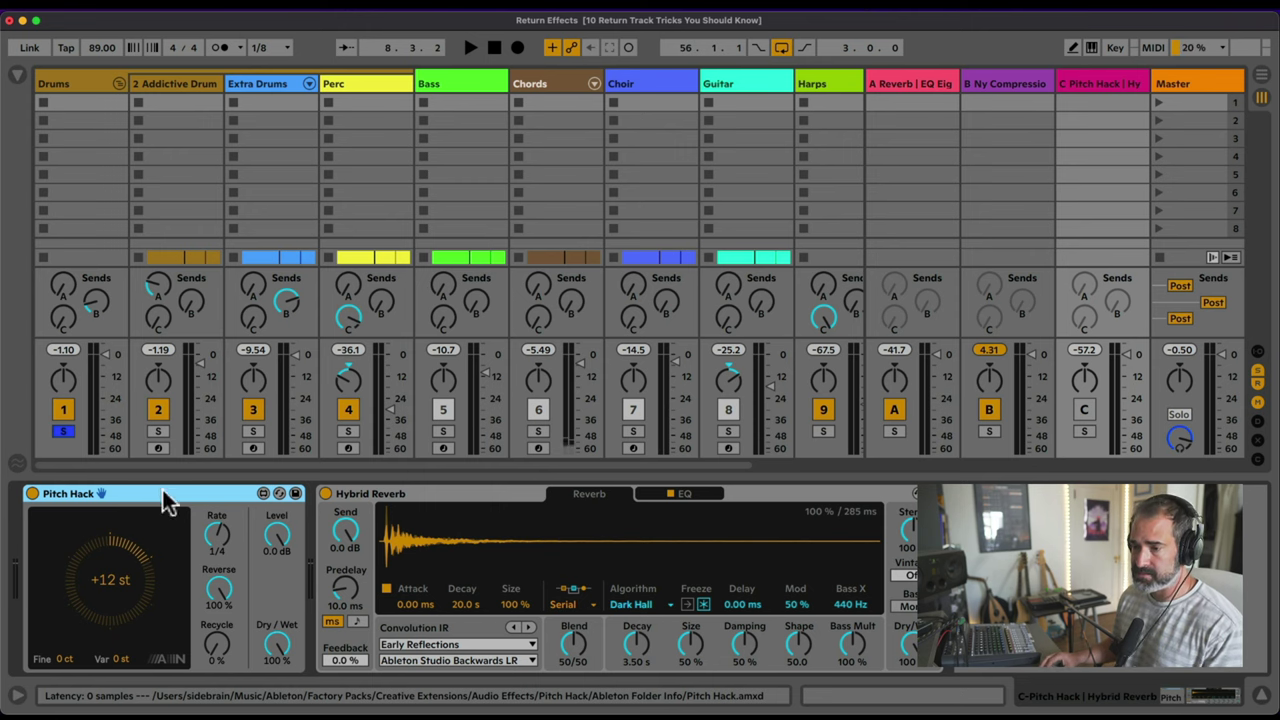
pyautogui.click(460, 493)
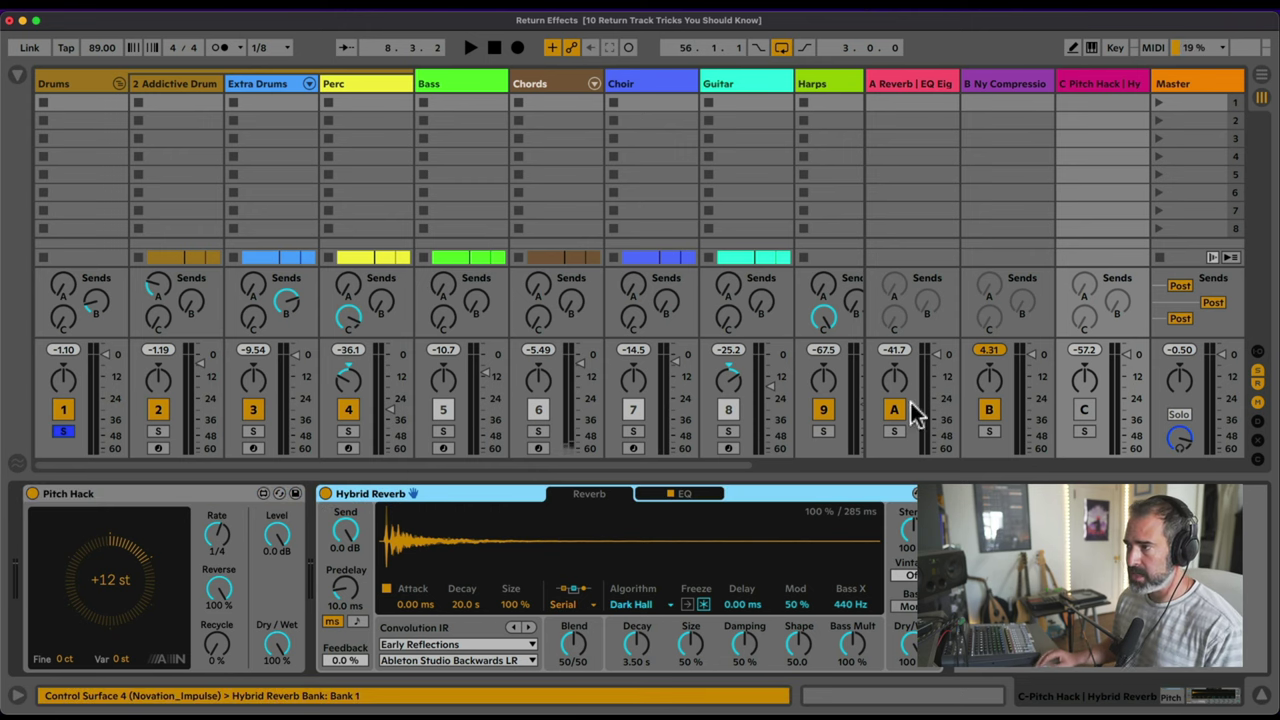
pyautogui.hscroll(5, 737, 251)
# Step: Play with Harps soloed, set Harps to about -20 dB, compare soloing return C, then lower Harps
pyautogui.click(693, 431)
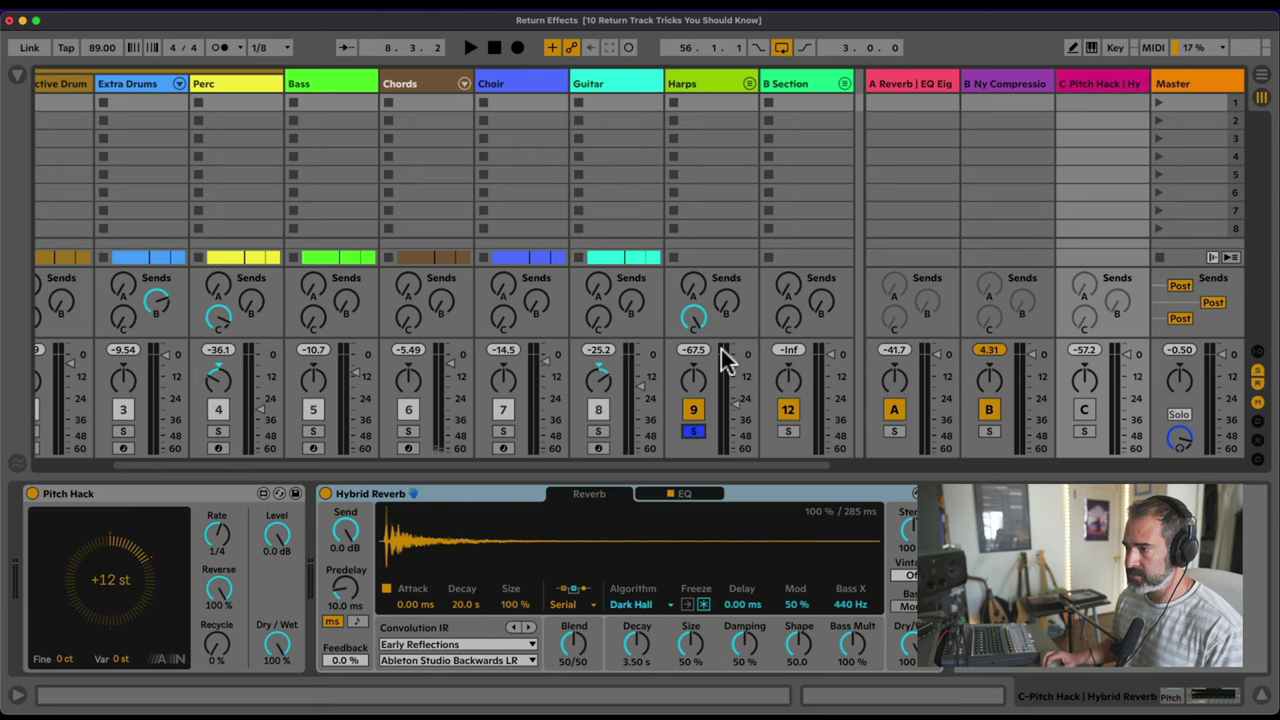
pyautogui.press('space')
pyautogui.moveTo(735, 400); pyautogui.dragTo(735, 392)
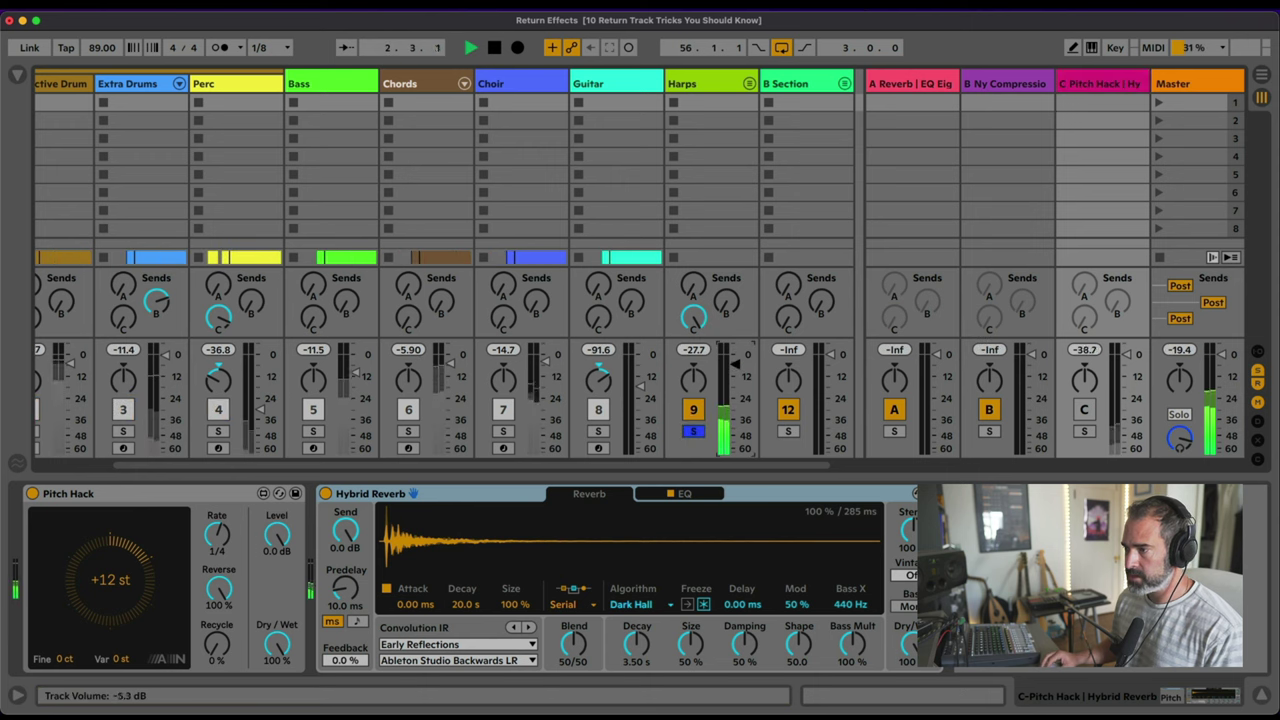
pyautogui.click(1084, 428)
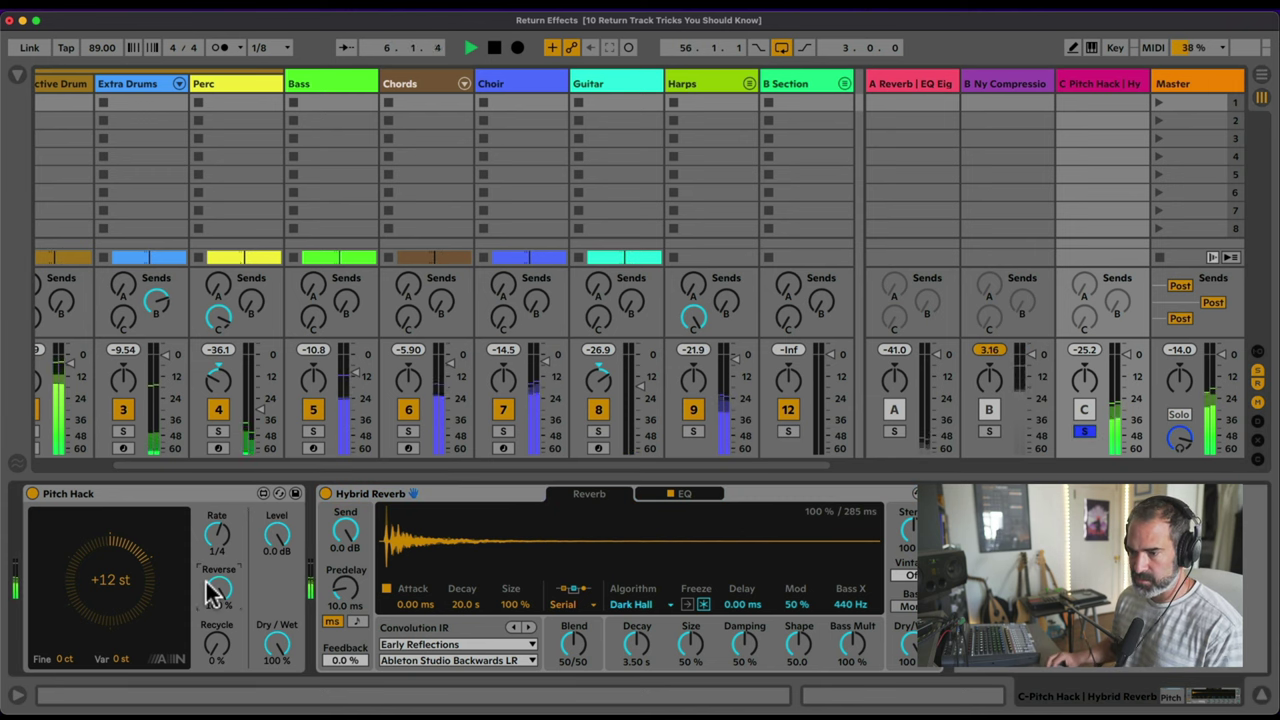
pyautogui.click(693, 431)
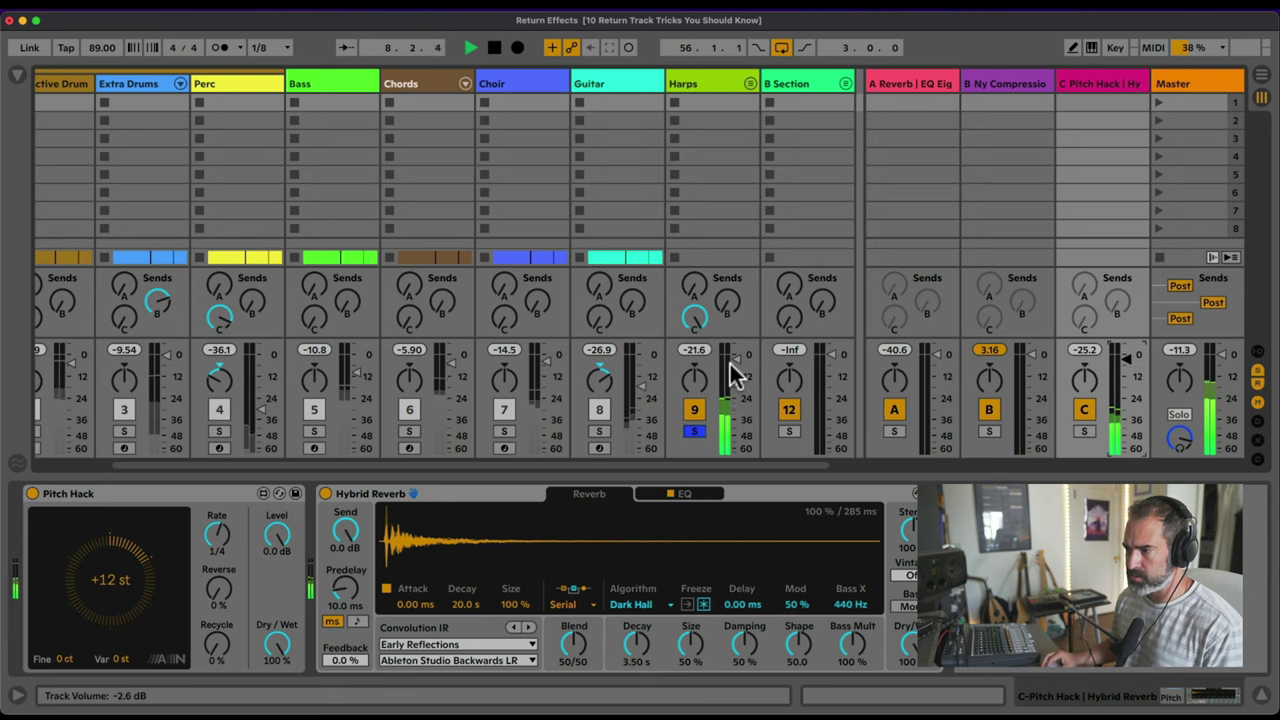
pyautogui.moveTo(735, 375); pyautogui.dragTo(737, 407)
pyautogui.hscroll(-5, 641, 223)
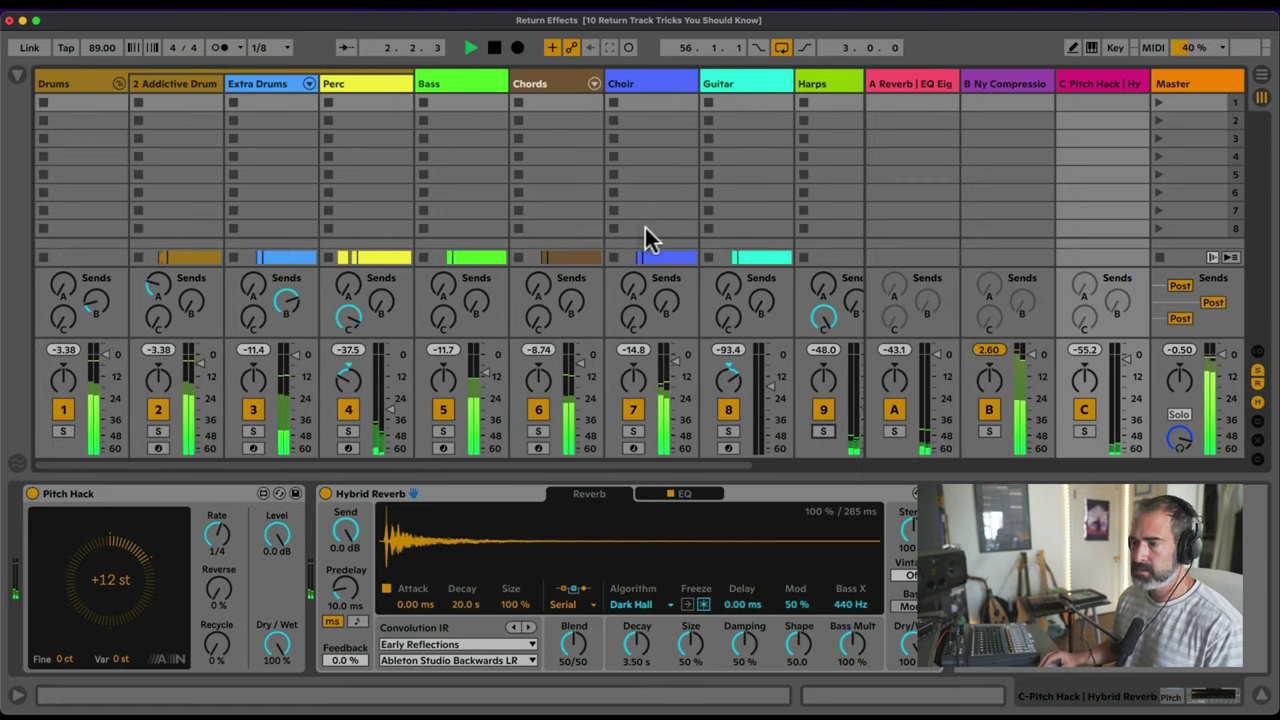
pyautogui.press('space')
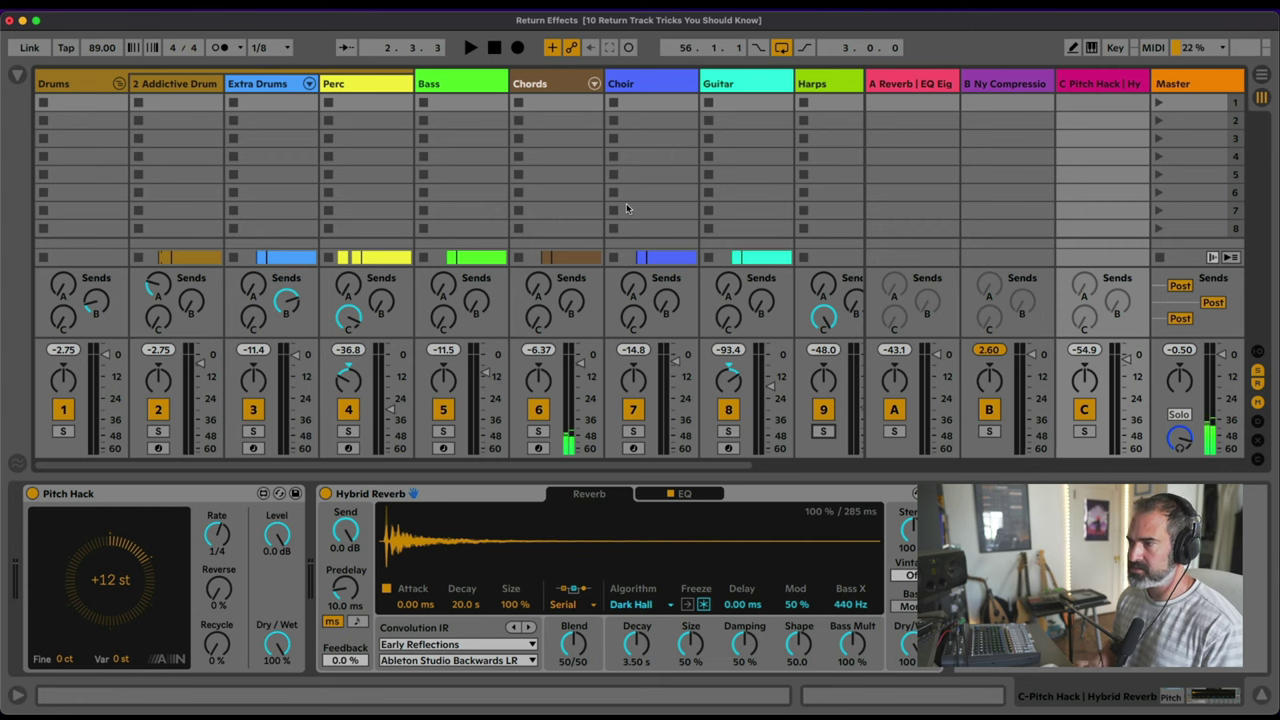
# Step: Select return A's device chain, then show the browser listing the 10 Return Track Tricks sets
pyautogui.click(926, 90)
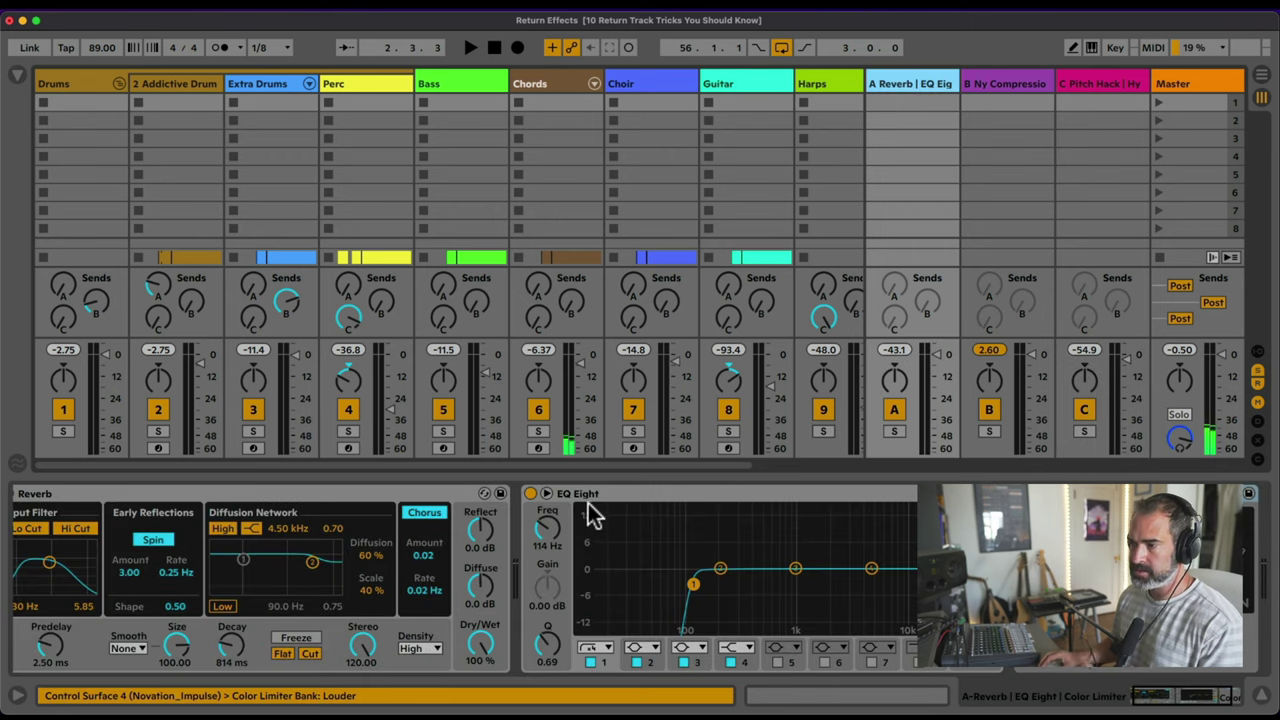
pyautogui.hscroll(-2, 585, 512)
pyautogui.hscroll(5, 575, 510)
pyautogui.hscroll(-5, 575, 510)
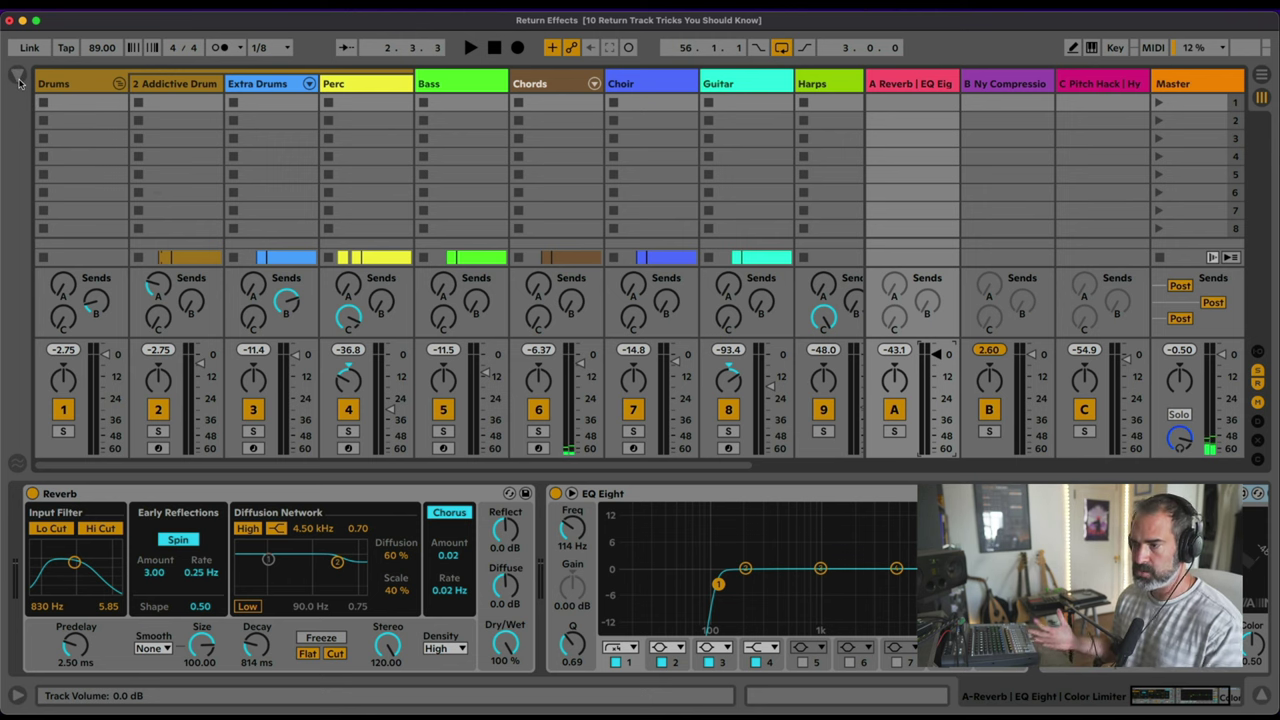
pyautogui.click(19, 80)
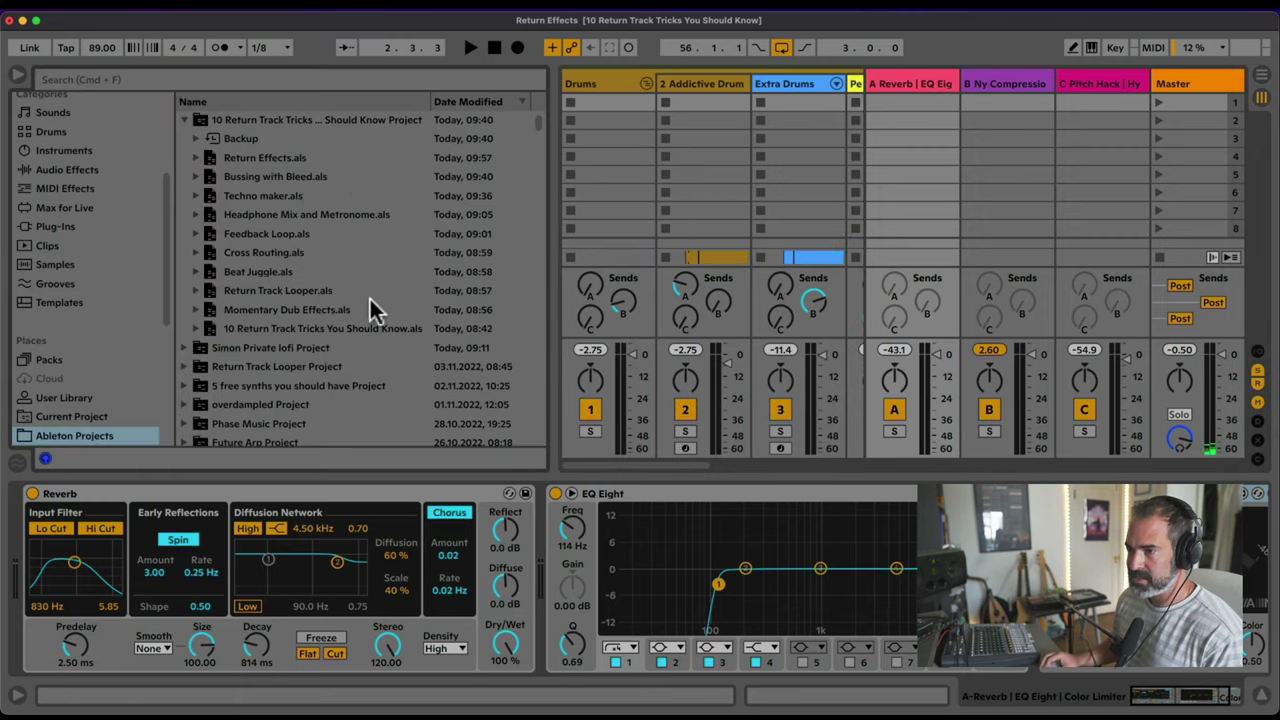
# Step: Open Momentary Dub Effects.als, choosing Don't Save for Return Effects
pyautogui.doubleClick(266, 309)
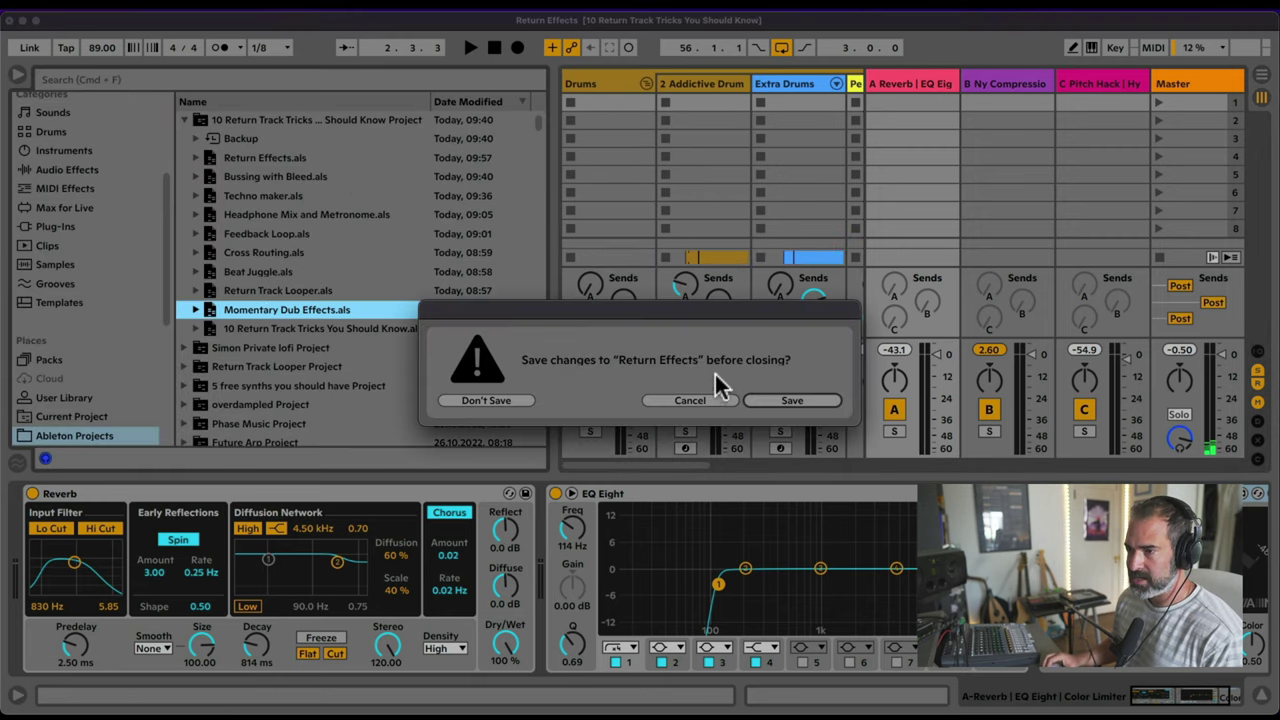
pyautogui.click(497, 402)
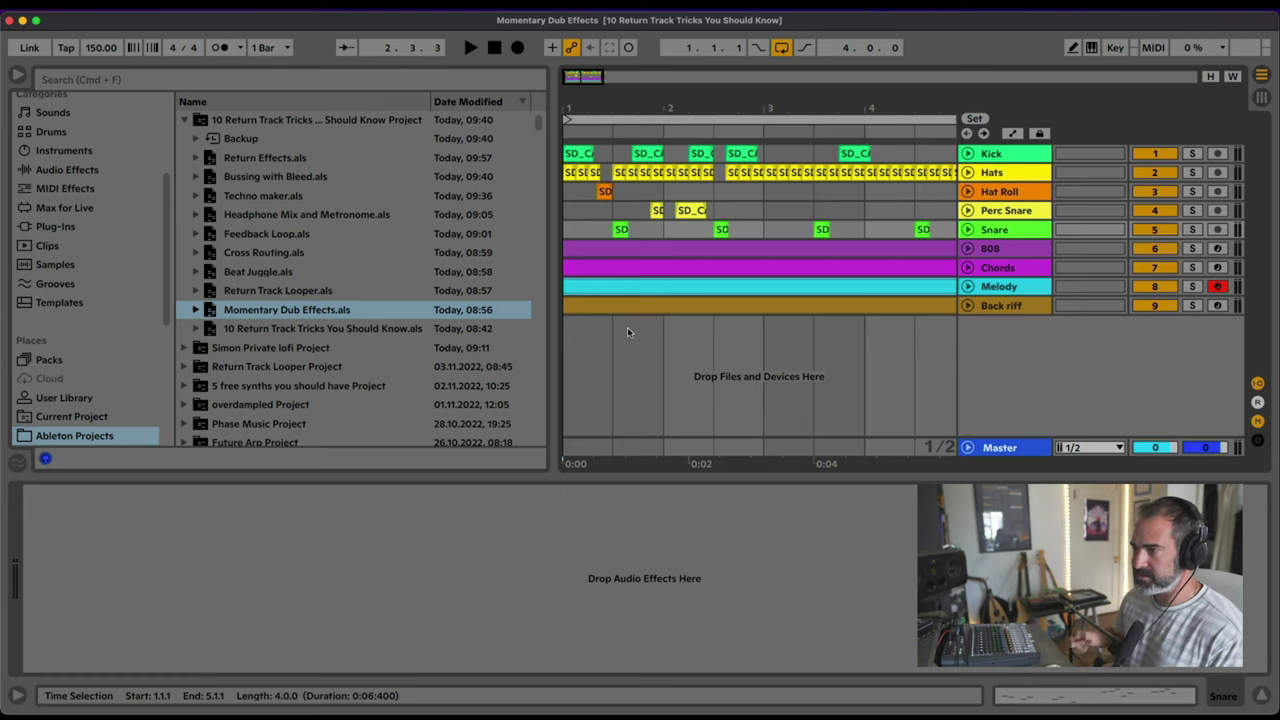
# Step: Hide the browser and zoom the arrangement to fit the four-bar loop
pyautogui.click(18, 76)
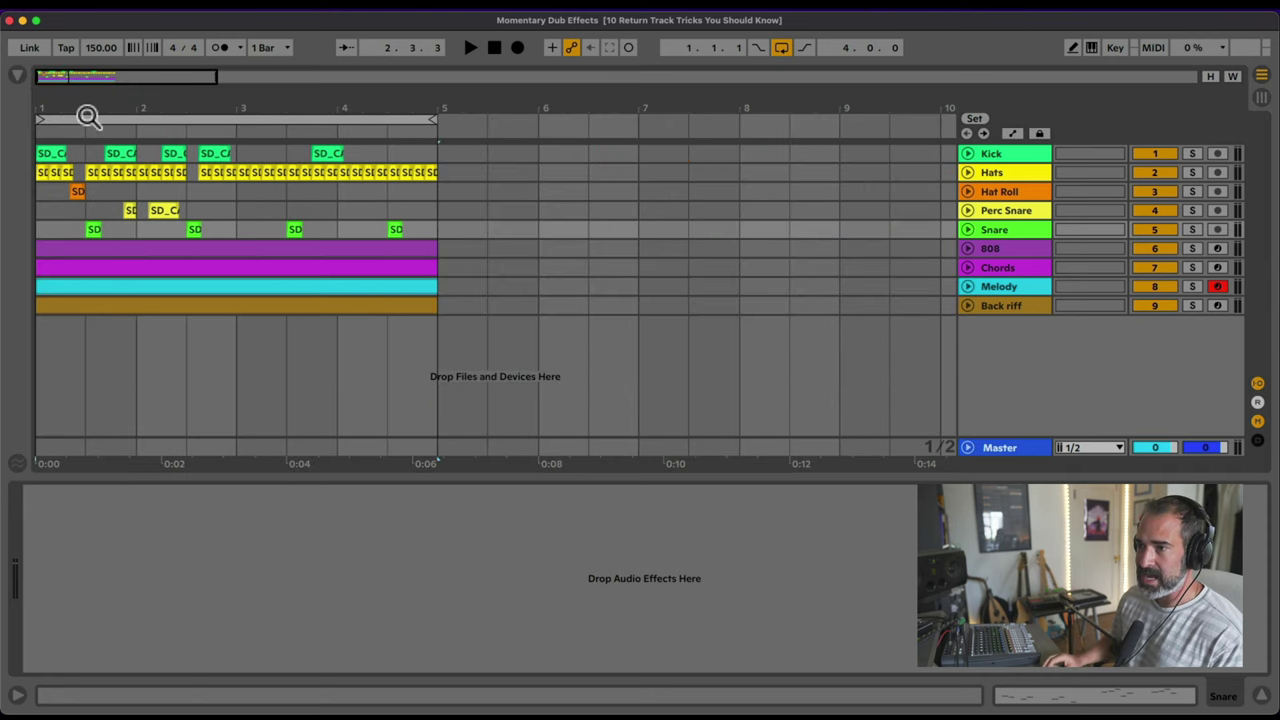
pyautogui.press('z')
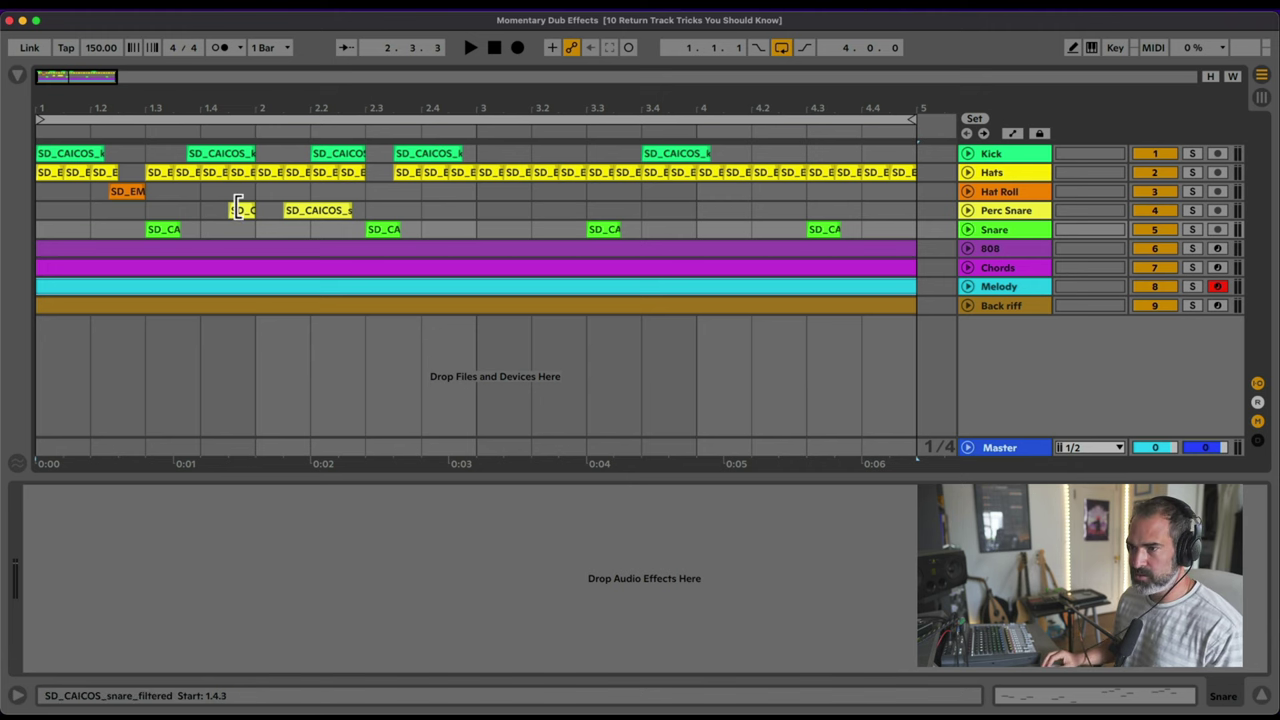
pyautogui.click(63, 249)
pyautogui.moveTo(70, 110)
pyautogui.mouseDown()
pyautogui.moveTo(62, 122)
pyautogui.moveTo(62, 107)
pyautogui.mouseUp()
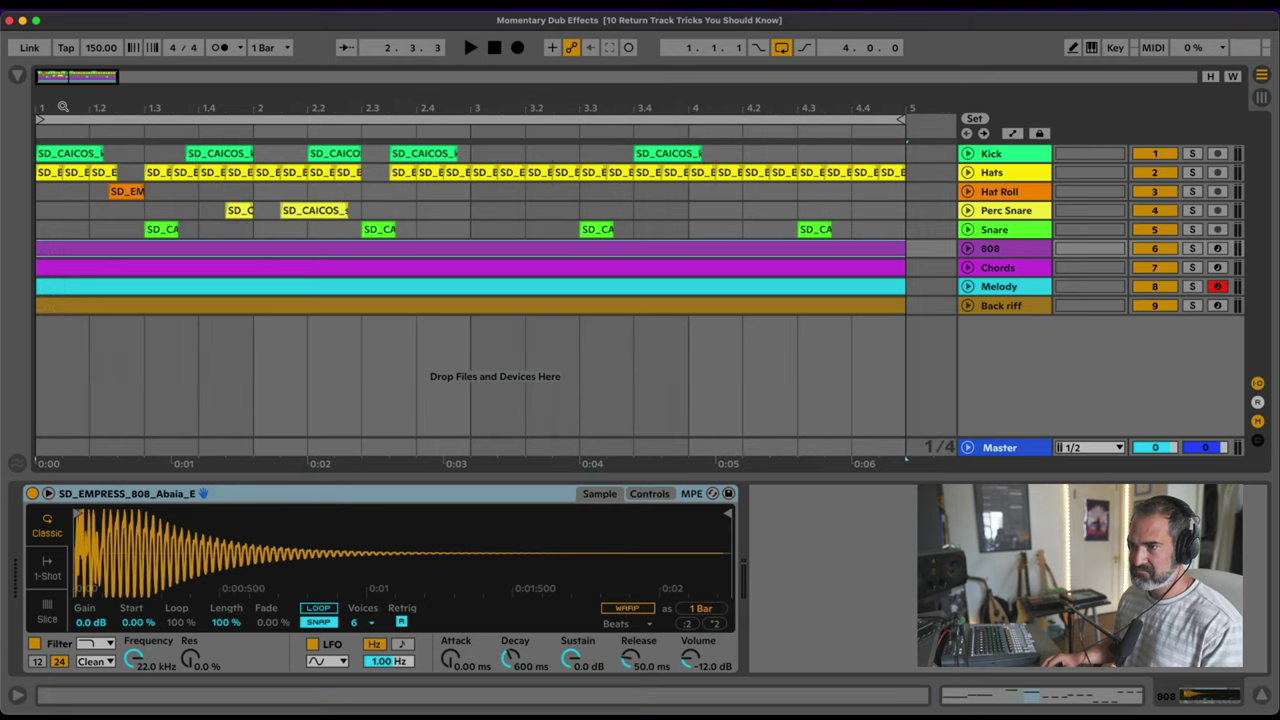
pyautogui.moveTo(62, 107); pyautogui.dragTo(62, 113)
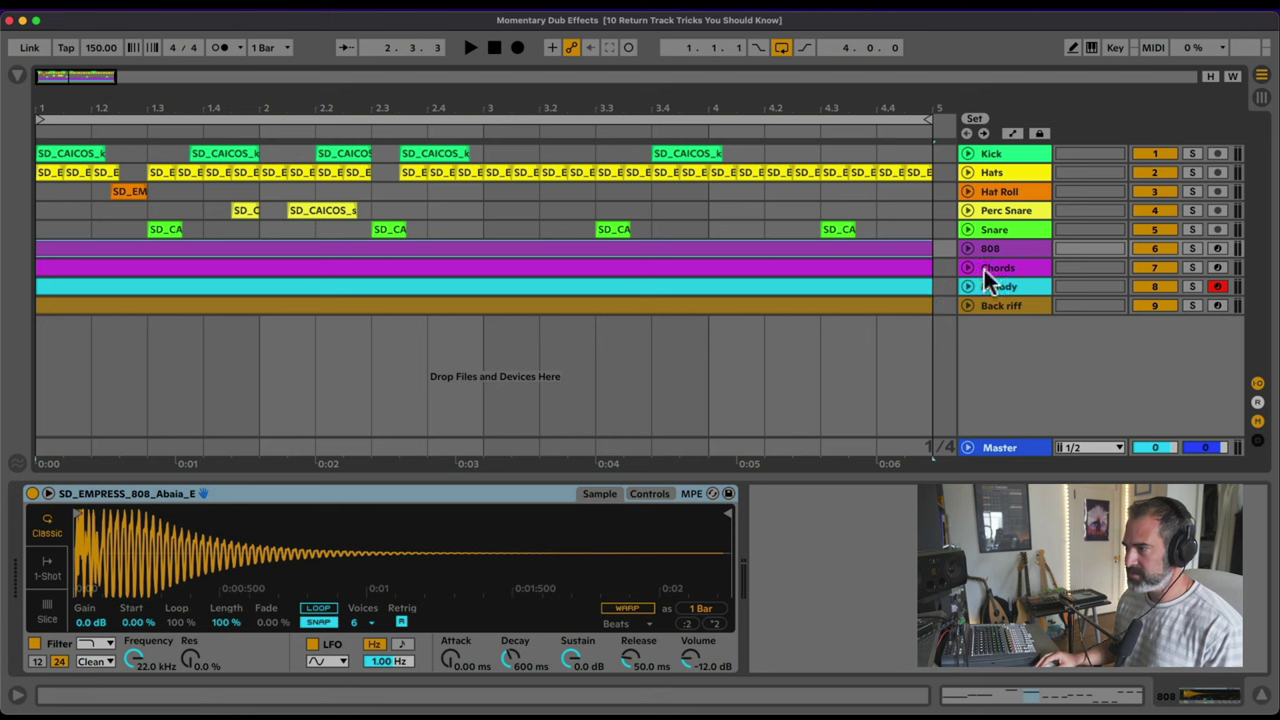
# Step: Start playback, then select the Melody track and unfold it to show its notes
pyautogui.press('space')
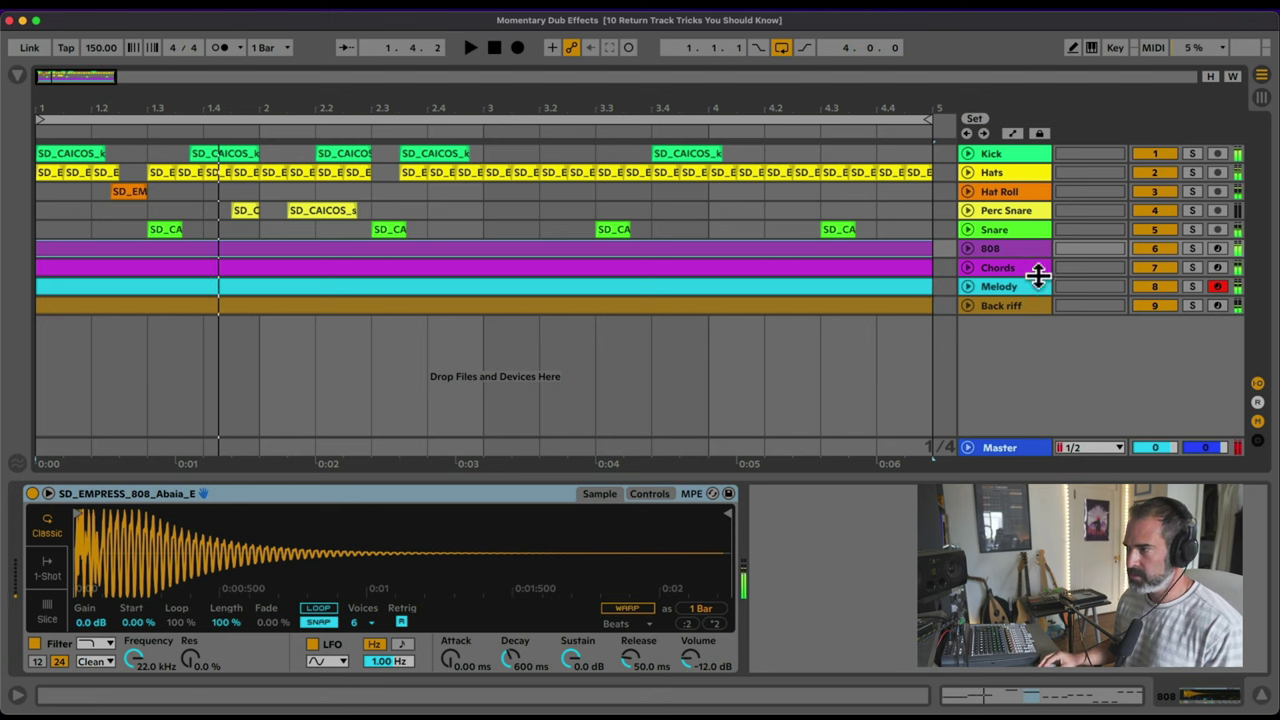
pyautogui.click(1045, 285)
pyautogui.click(966, 286)
pyautogui.press('space')
# Step: Open the Melody clip in an enlarged editor showing the Modulation Wheel envelope
pyautogui.doubleClick(616, 285)
pyautogui.press('space')
pyautogui.moveTo(291, 471); pyautogui.dragTo(291, 292)
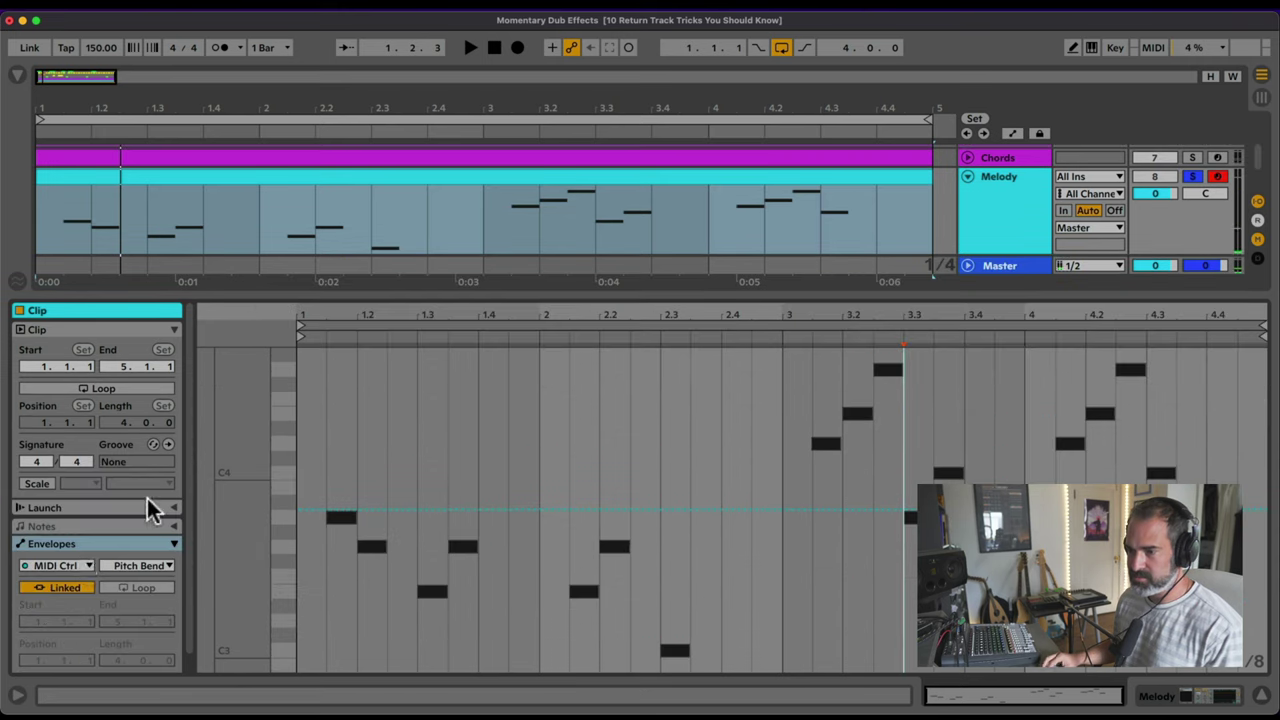
pyautogui.click(70, 565)
pyautogui.click(136, 565)
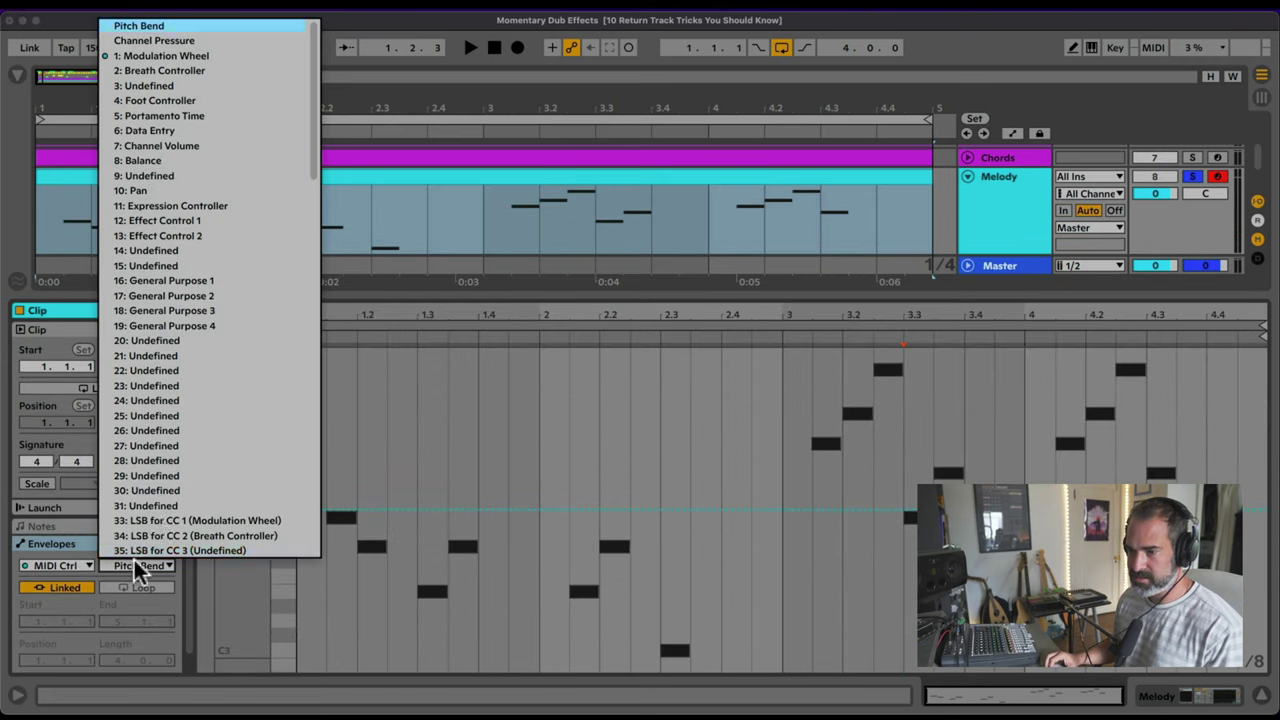
pyautogui.click(160, 56)
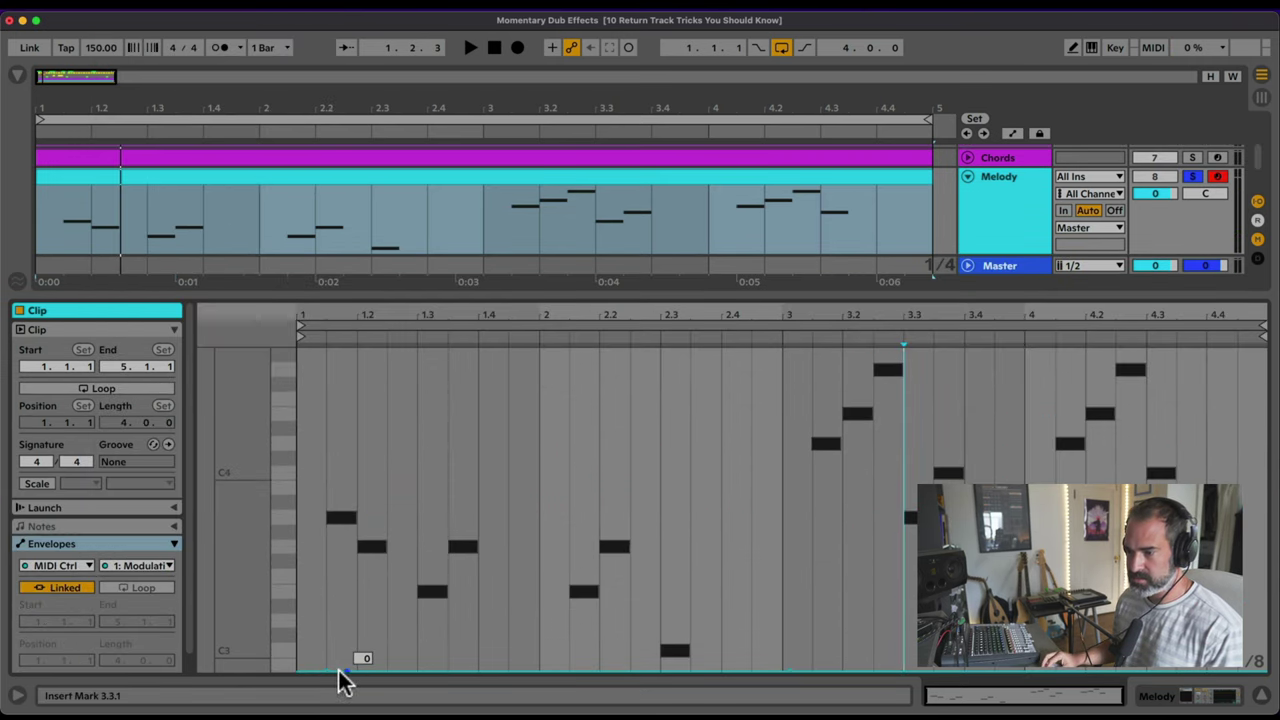
# Step: Play the Melody clip with its device chain shown and all tracks visible
pyautogui.press('space')
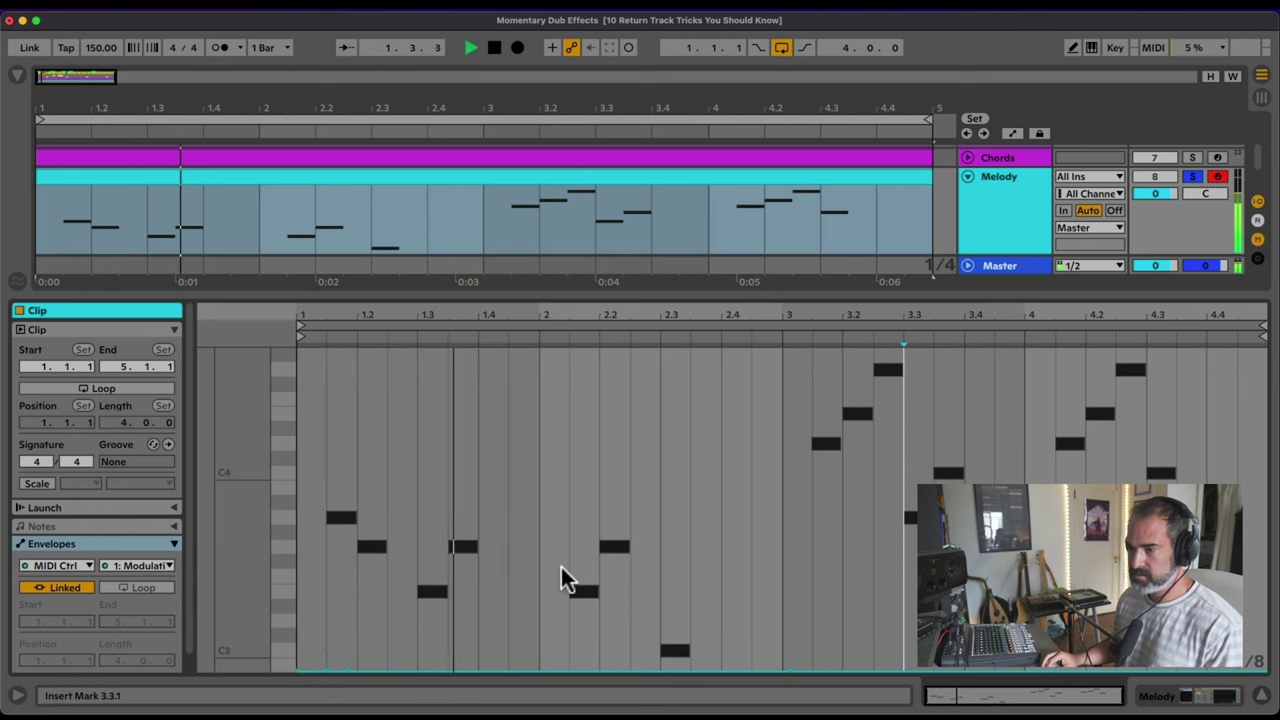
pyautogui.hotkey('shift', 'Tab')
pyautogui.click(884, 320)
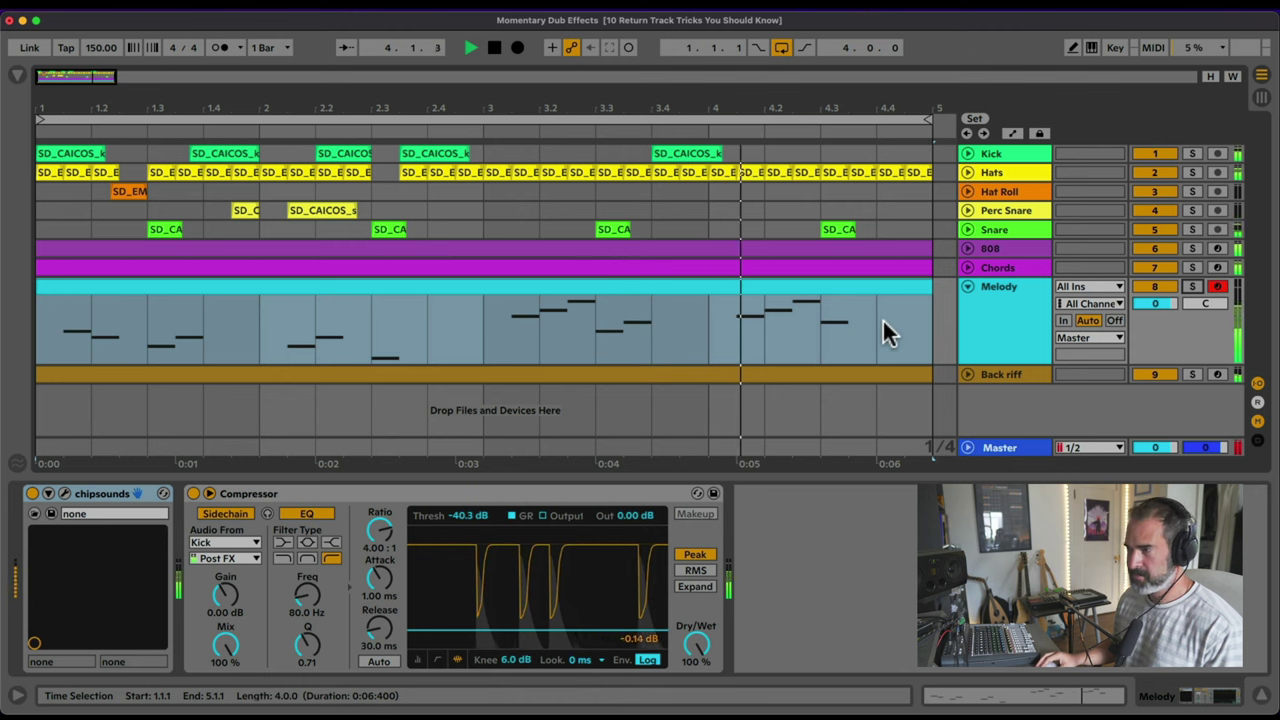
# Step: Fold the Melody track, stop playback and select the Snare track
pyautogui.click(967, 286)
pyautogui.press('space')
pyautogui.click(911, 236)
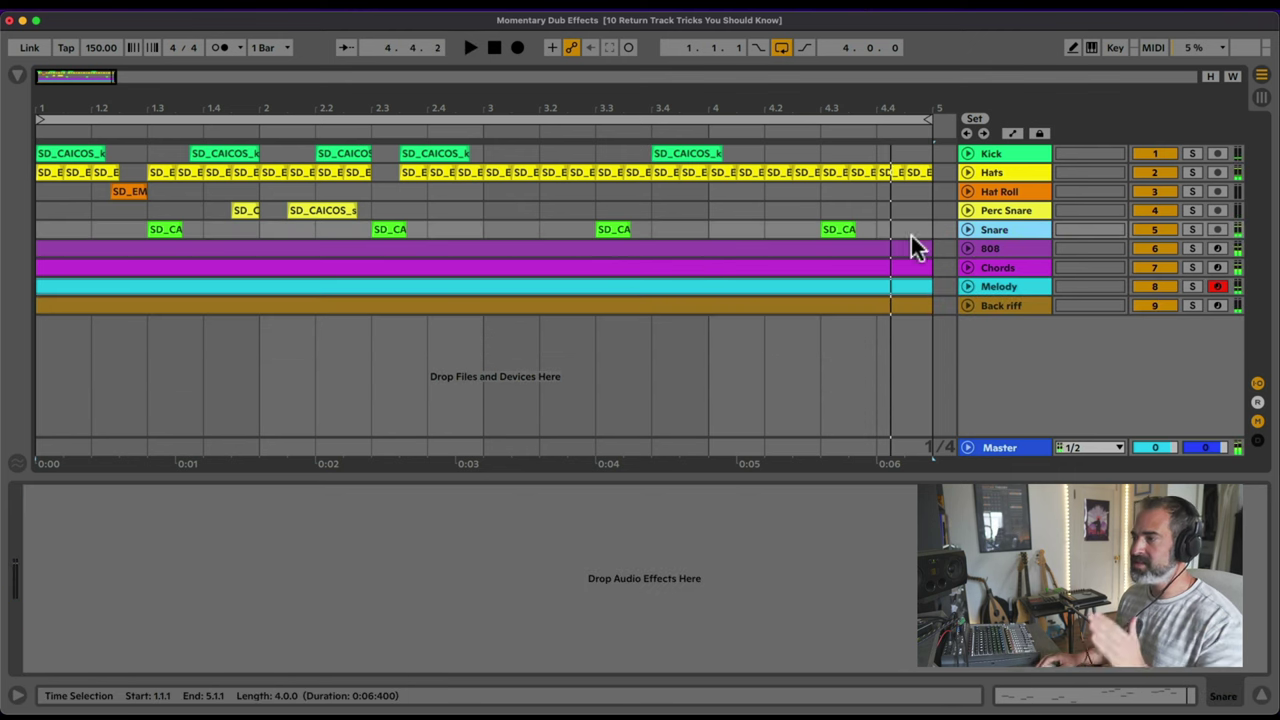
# Step: Add a Reverb from Audio Effects > Reverb & Resonance to the Snare track
pyautogui.click(17, 76)
pyautogui.click(72, 172)
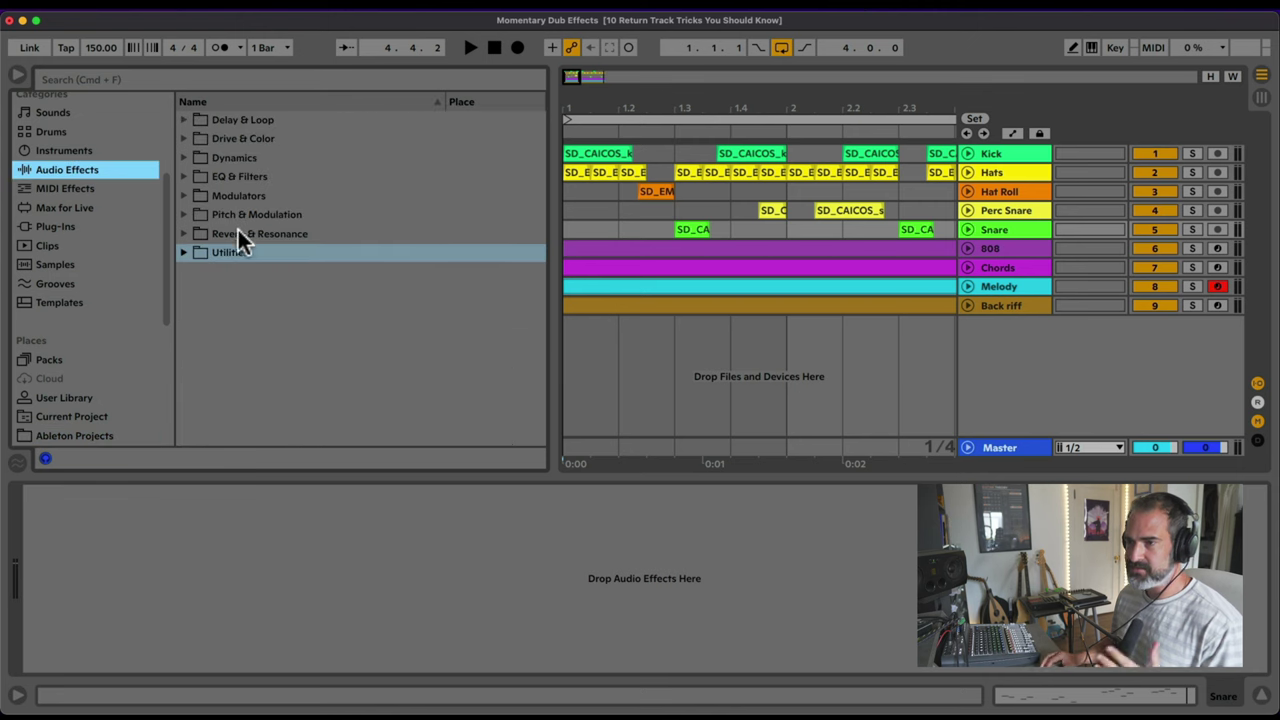
pyautogui.click(183, 234)
pyautogui.moveTo(237, 344); pyautogui.dragTo(481, 315)
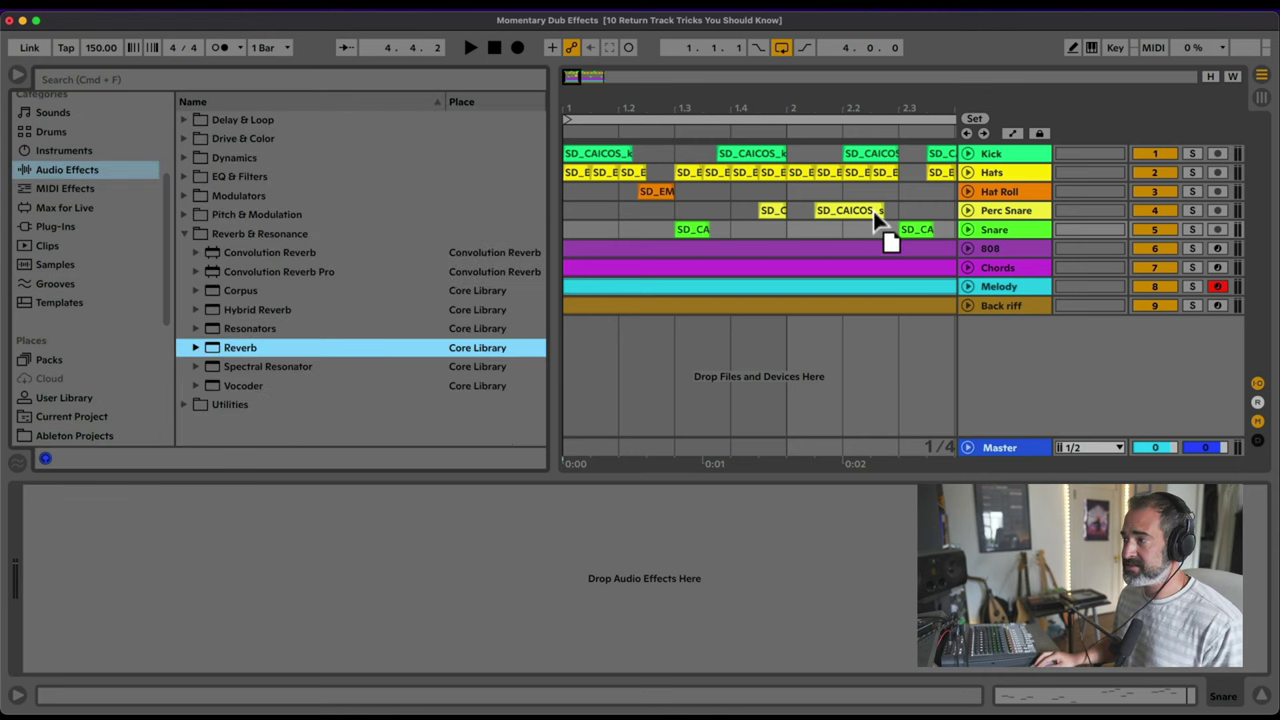
pyautogui.moveTo(876, 214); pyautogui.dragTo(916, 228)
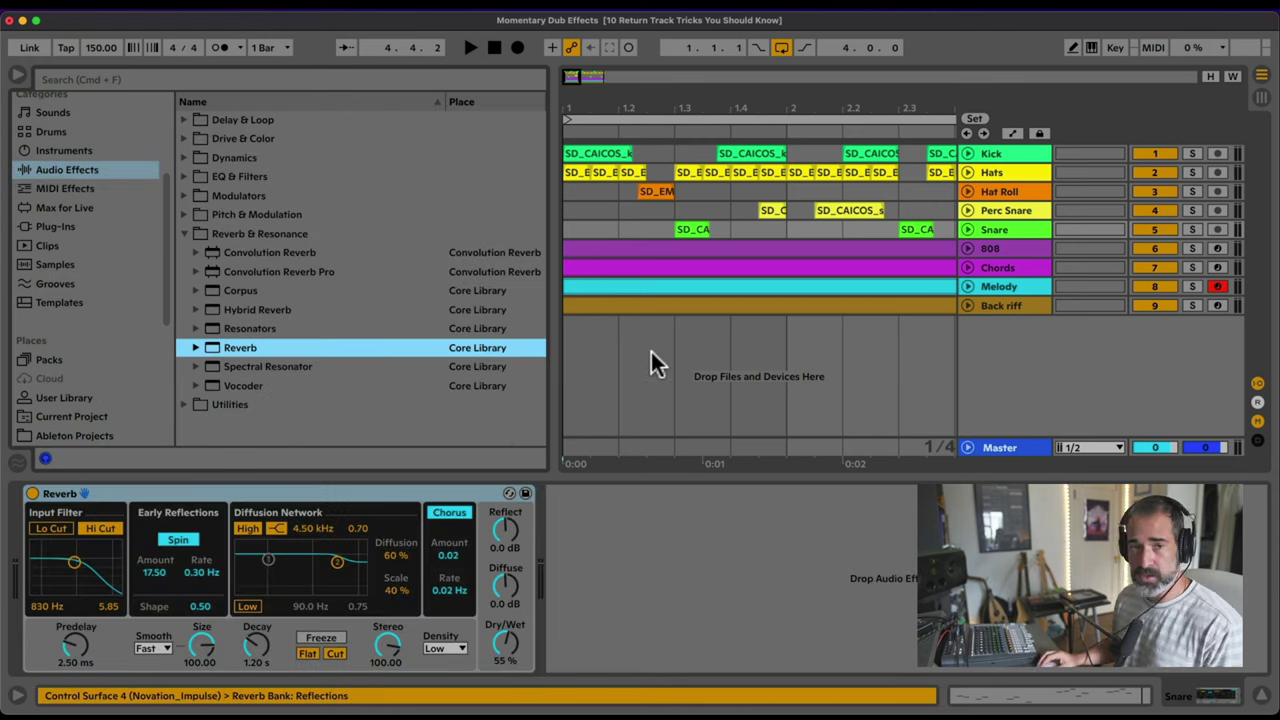
# Step: Lower the Reverb's Dry/Wet to about 45% and hide the browser
pyautogui.moveTo(517, 645); pyautogui.dragTo(517, 625)
pyautogui.click(18, 77)
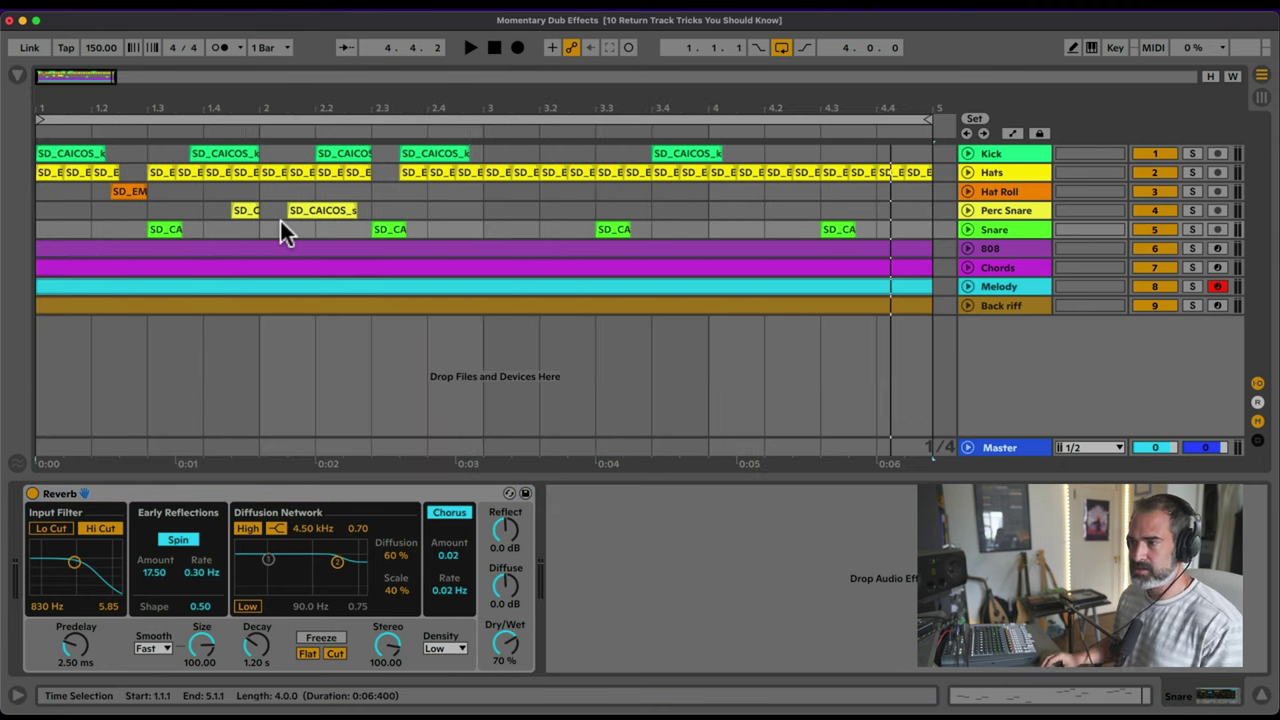
pyautogui.moveTo(506, 648)
pyautogui.mouseDown()
pyautogui.moveTo(506, 678)
pyautogui.moveTo(508, 655)
pyautogui.mouseUp()
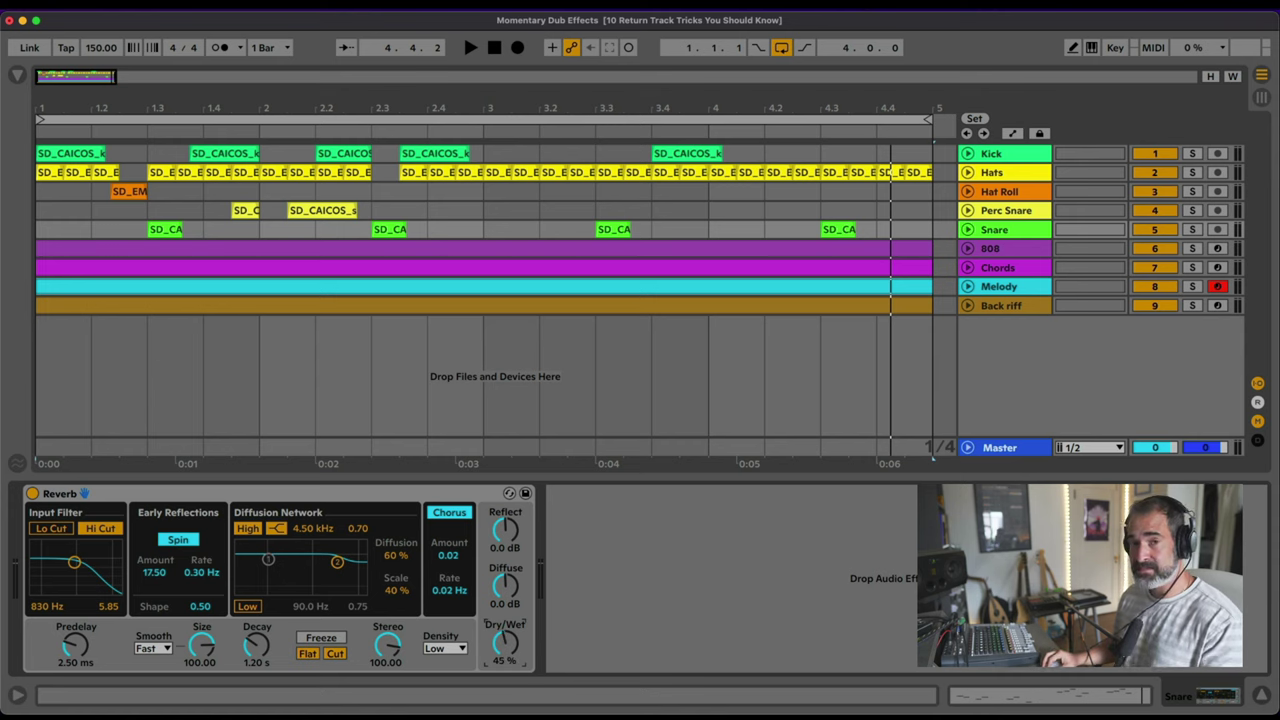
# Step: Turn the Reverb's Dry/Wet nearly dry and show its automation on the Snare track
pyautogui.moveTo(506, 652); pyautogui.dragTo(506, 700)
pyautogui.rightClick(503, 650)
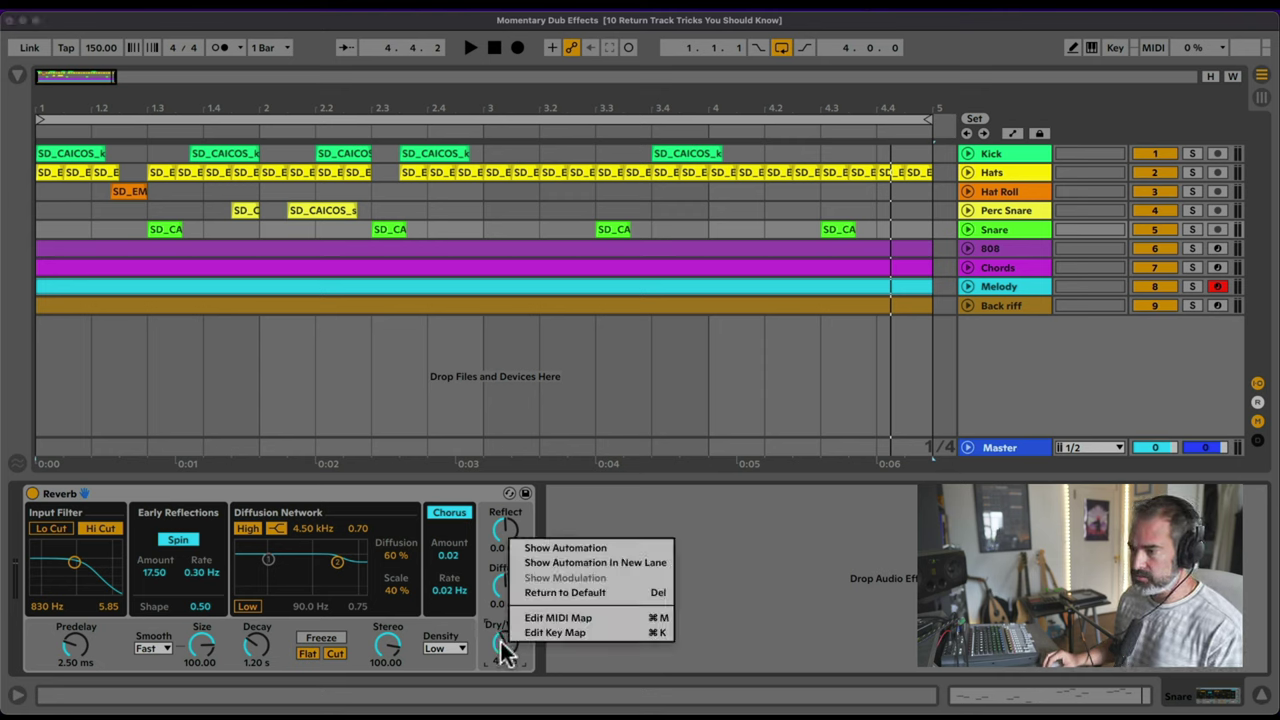
pyautogui.rightClick(500, 652)
pyautogui.rightClick(500, 655)
pyautogui.click(545, 546)
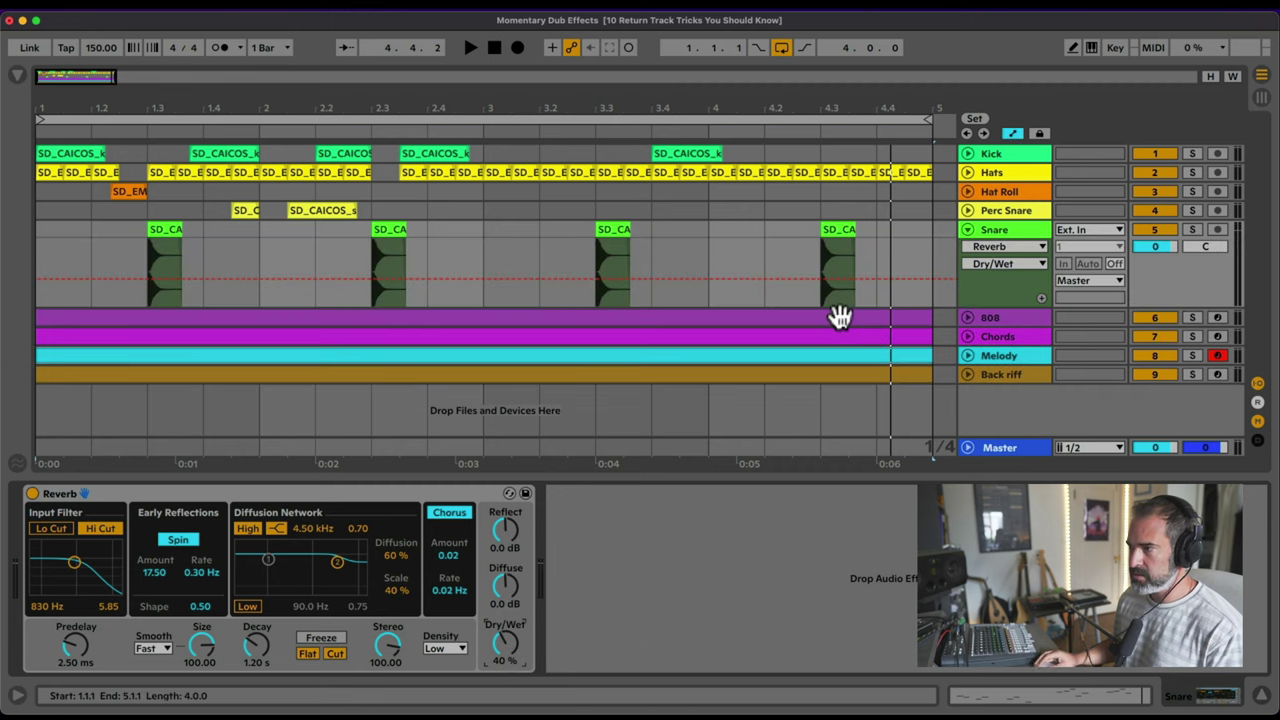
# Step: Draw an 84% Dry/Wet step from 4.3 to 5 and lengthen the Decay to about 9.8 s
pyautogui.click(830, 300)
pyautogui.press('b')
pyautogui.moveTo(822, 285)
pyautogui.mouseDown()
pyautogui.moveTo(841, 250)
pyautogui.moveTo(898, 236)
pyautogui.mouseUp()
pyautogui.press('b')
pyautogui.moveTo(256, 646); pyautogui.dragTo(256, 590)
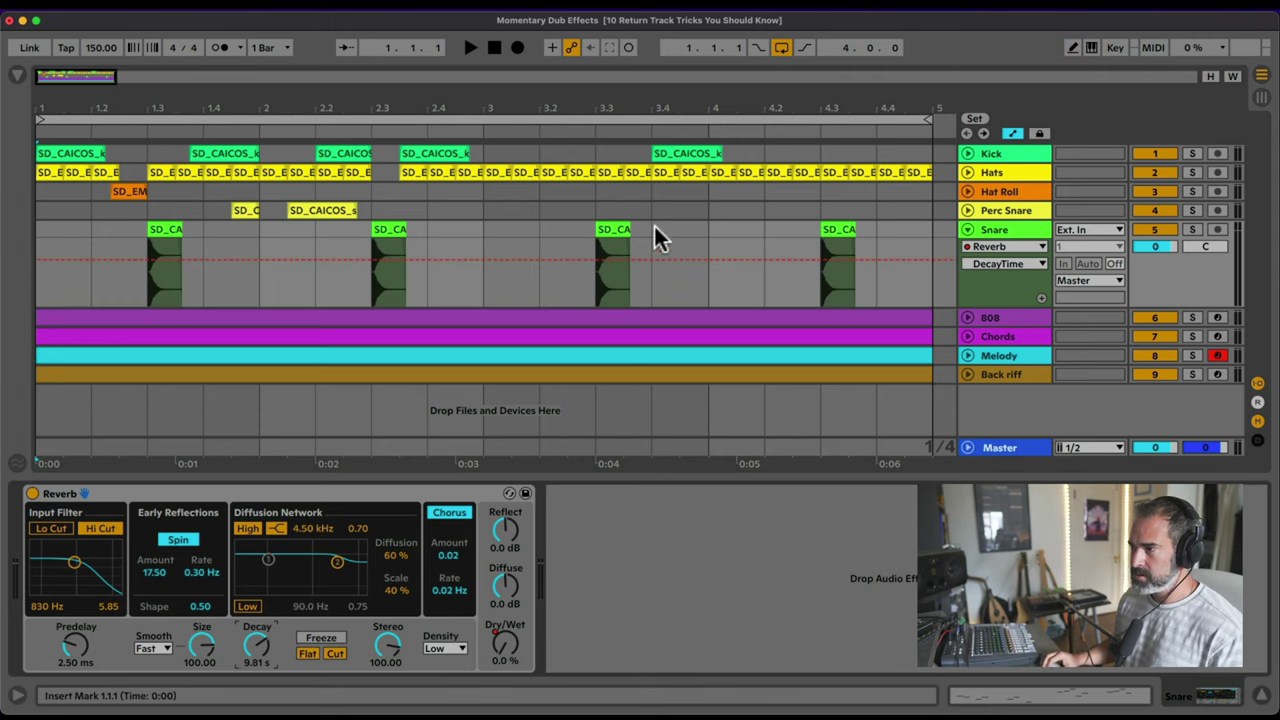
pyautogui.click(503, 640)
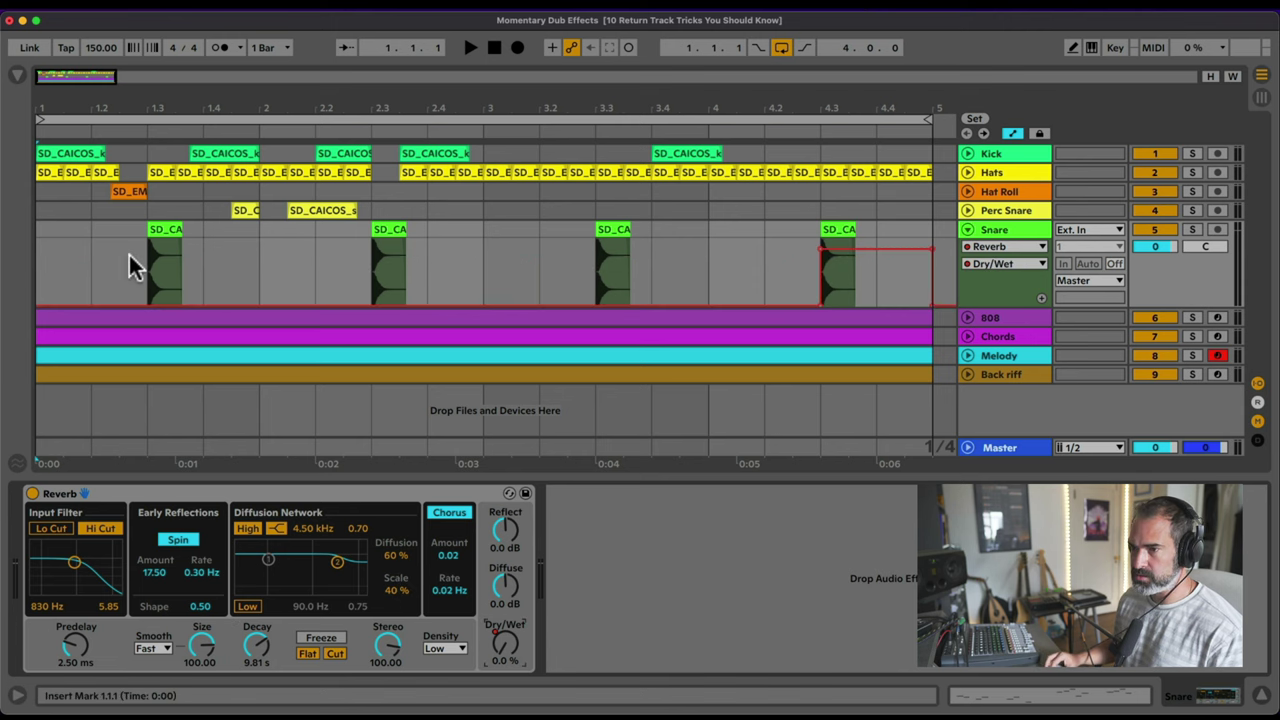
# Step: Audition the reverb swell by playing from 4.2.1
pyautogui.click(775, 237)
pyautogui.press('space')
pyautogui.press('space')
pyautogui.click(768, 233)
pyautogui.press('space')
pyautogui.press('space')
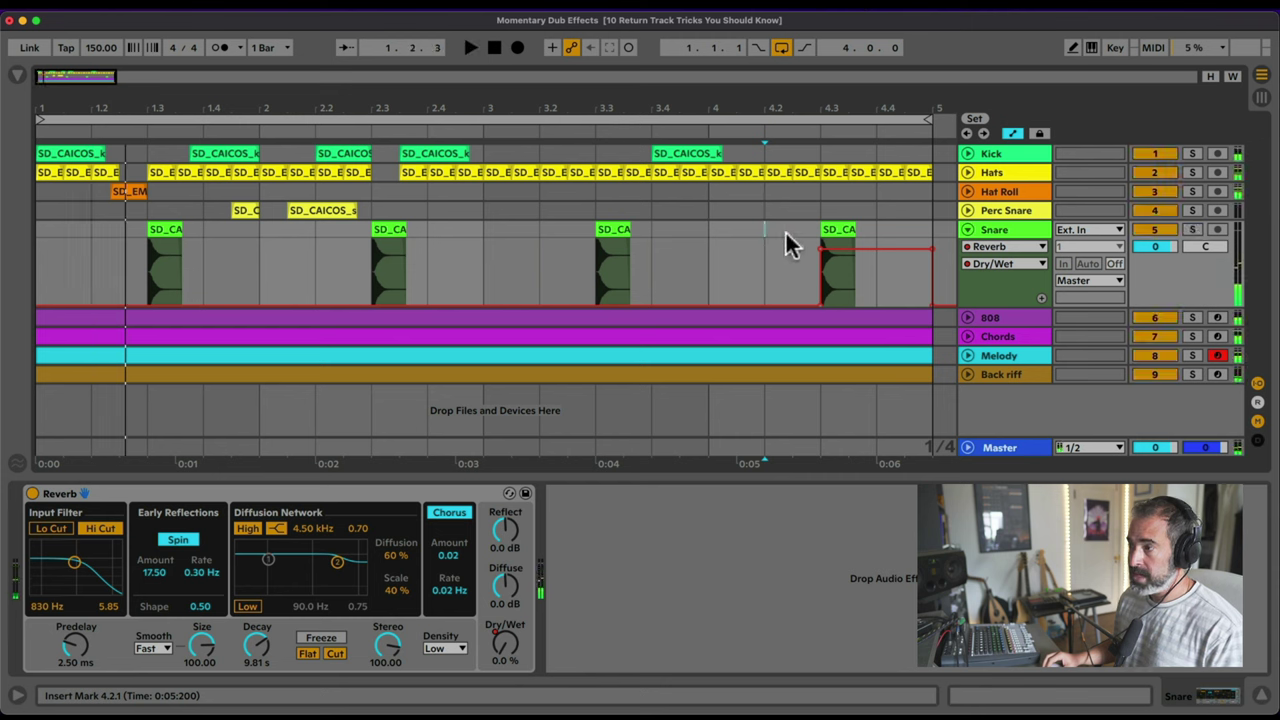
# Step: Delete the Reverb device from the Snare track
pyautogui.click(617, 231)
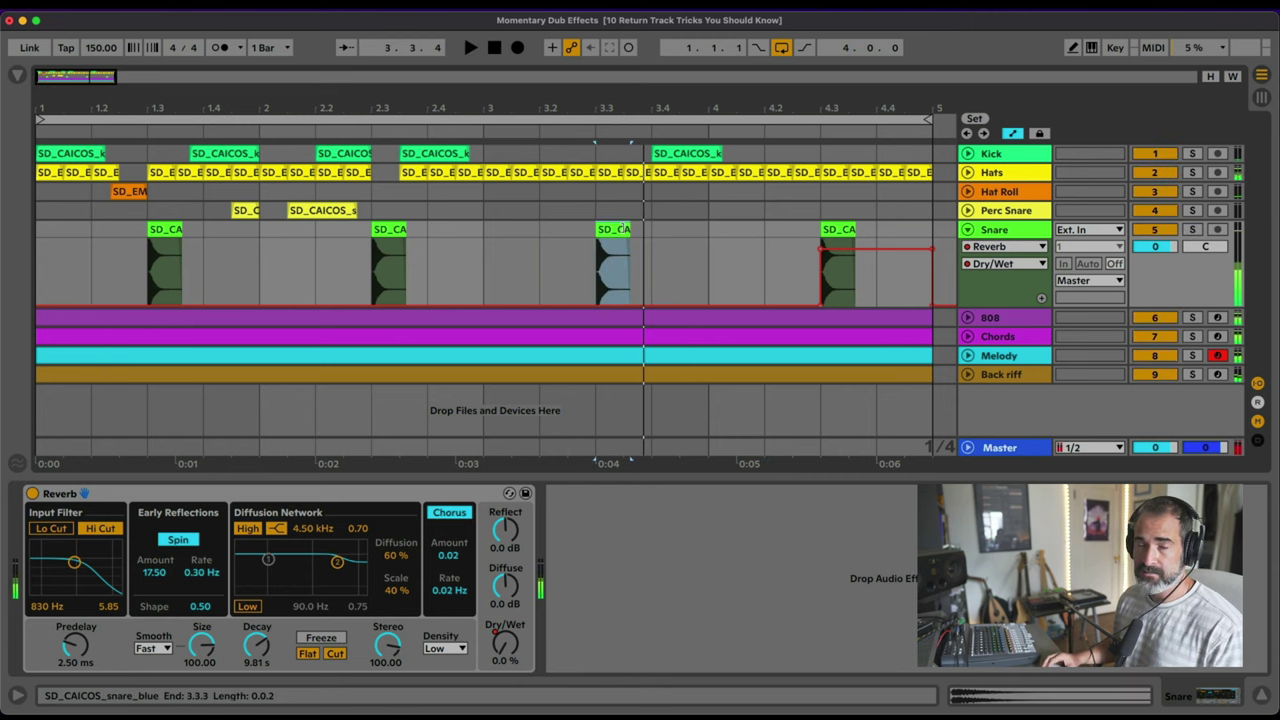
pyautogui.click(843, 232)
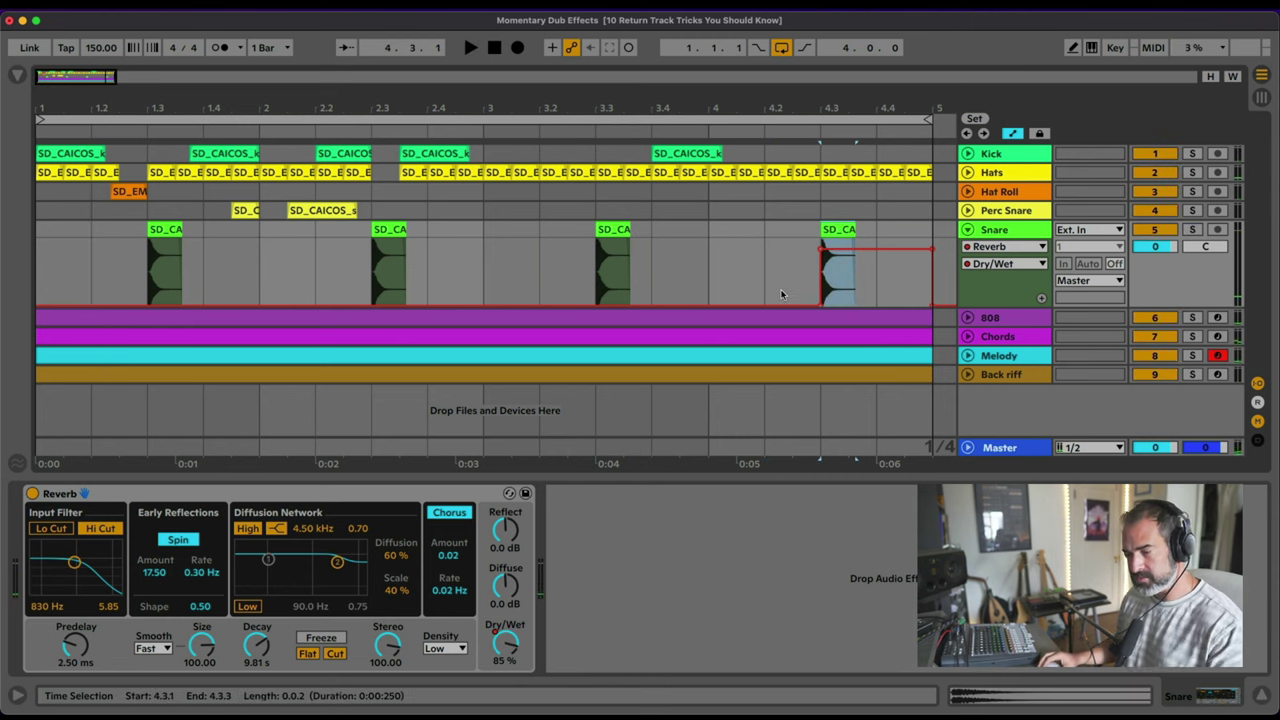
pyautogui.click(508, 645)
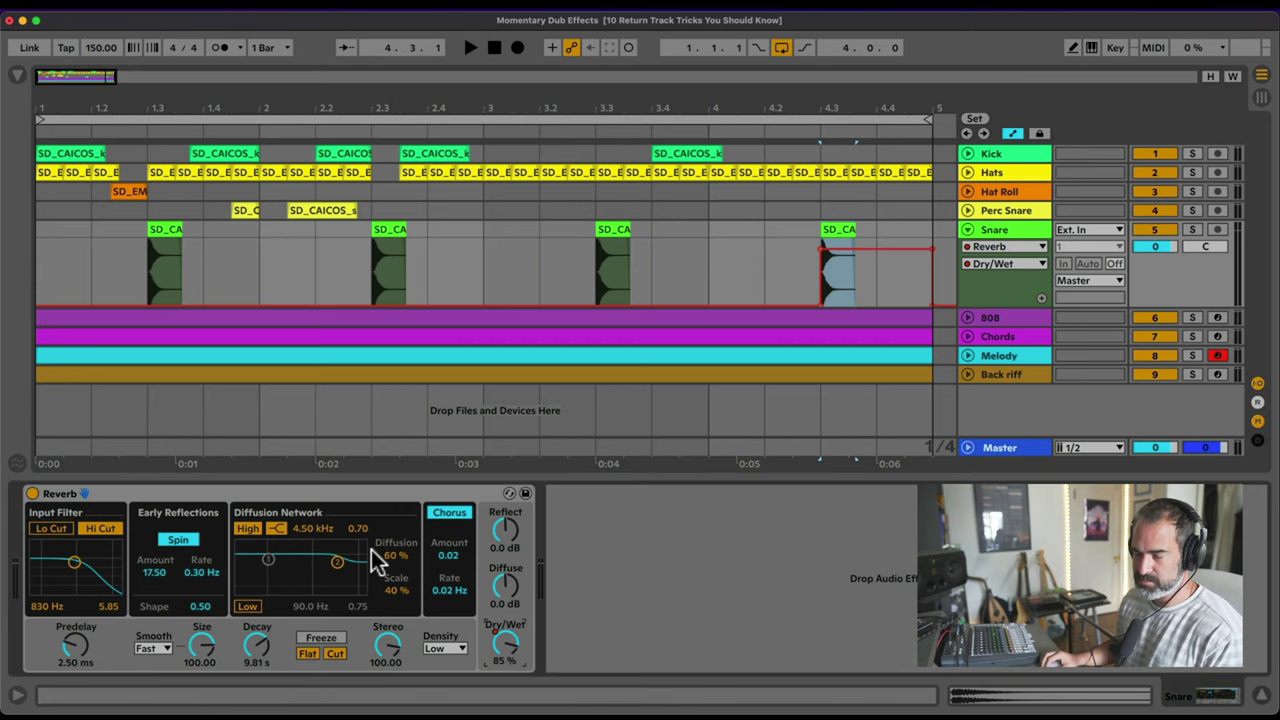
pyautogui.click(312, 493)
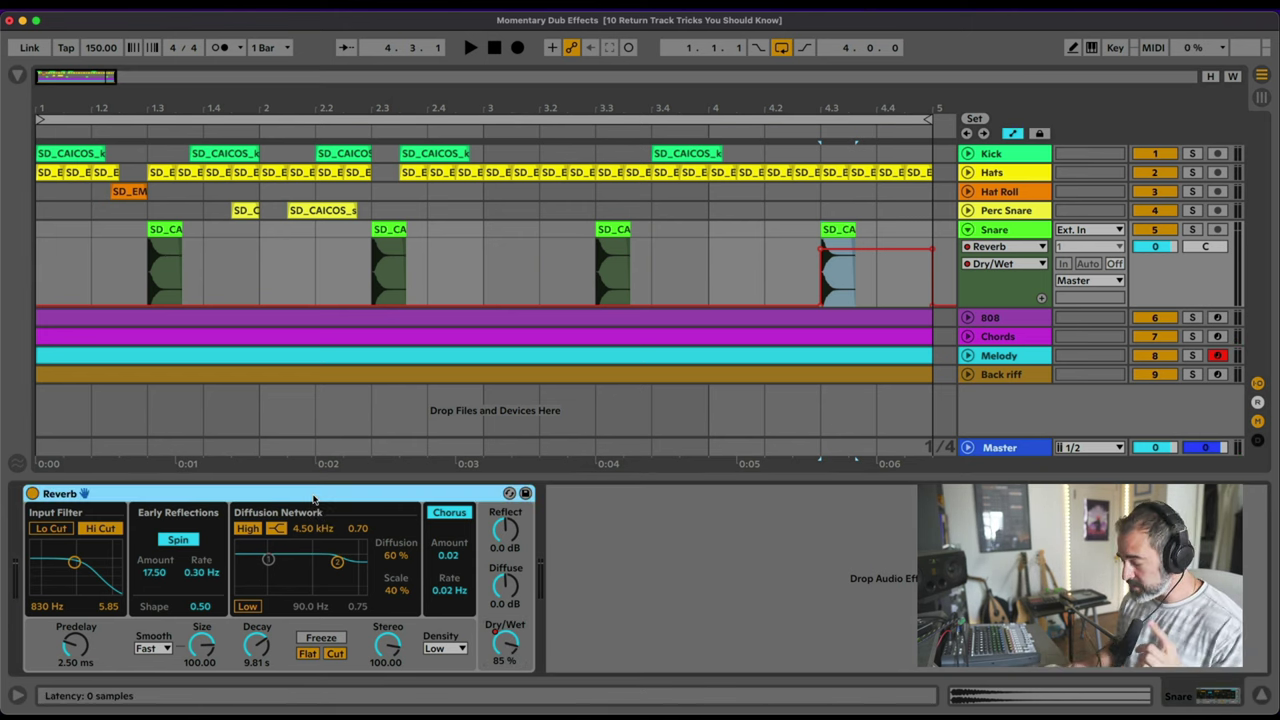
pyautogui.press('Delete')
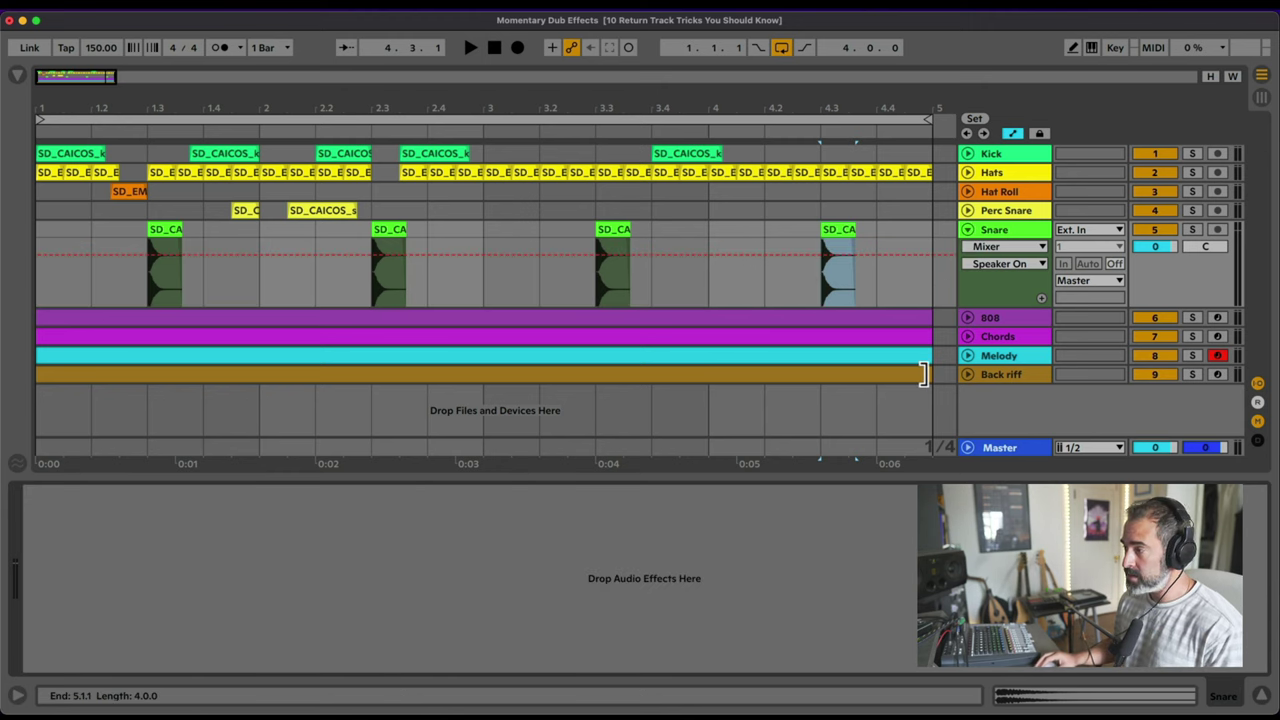
# Step: Add a new return track with a 100% wet Reverb on it
pyautogui.press('super+alt+t')
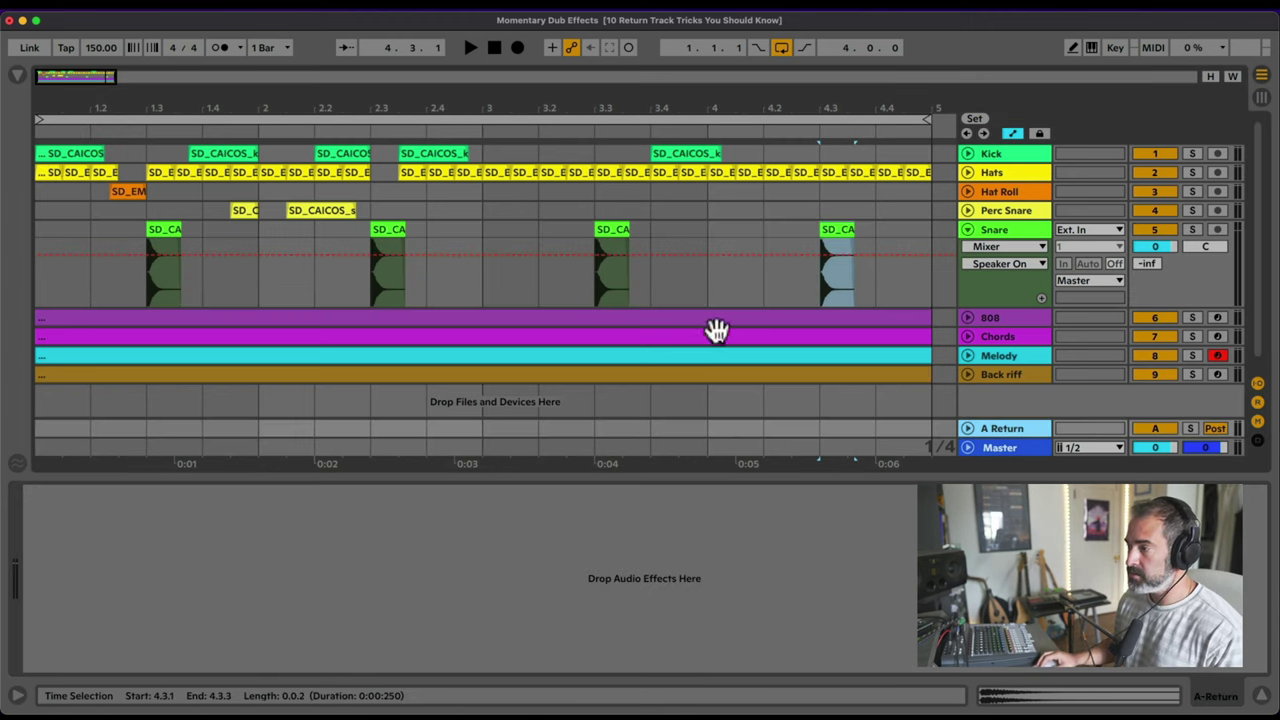
pyautogui.click(16, 76)
pyautogui.doubleClick(251, 352)
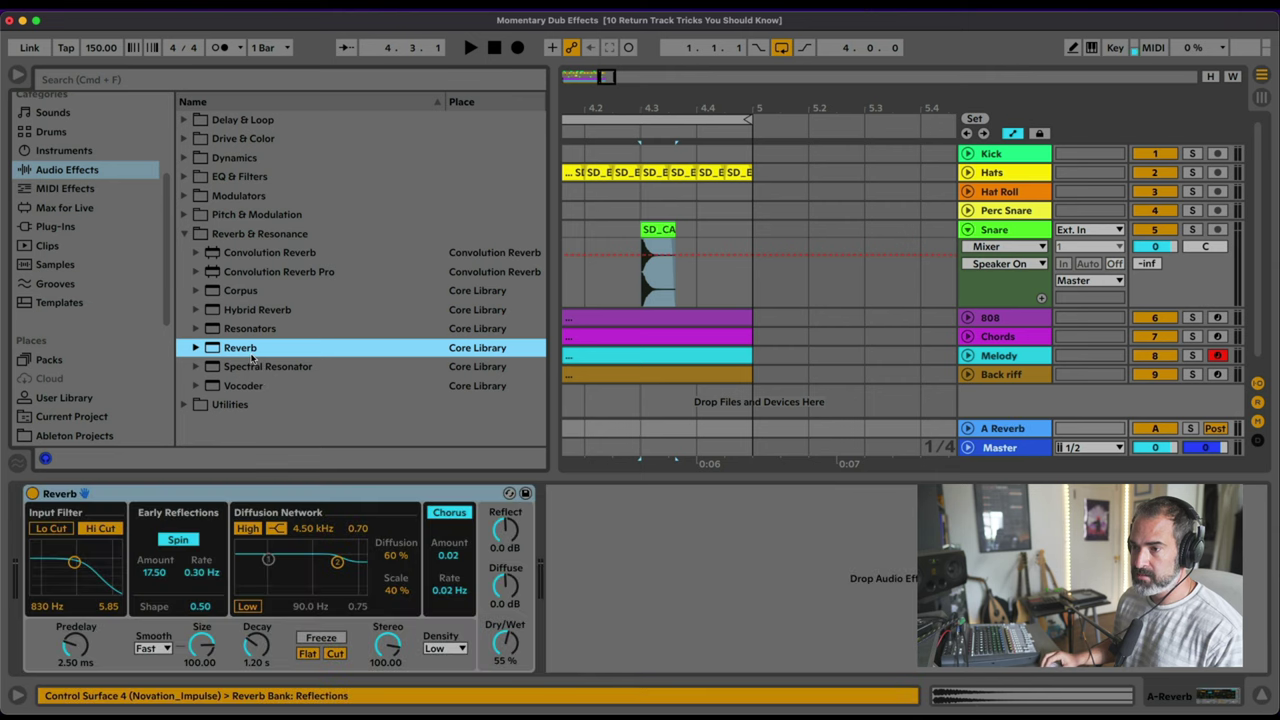
pyautogui.moveTo(508, 655); pyautogui.dragTo(508, 615)
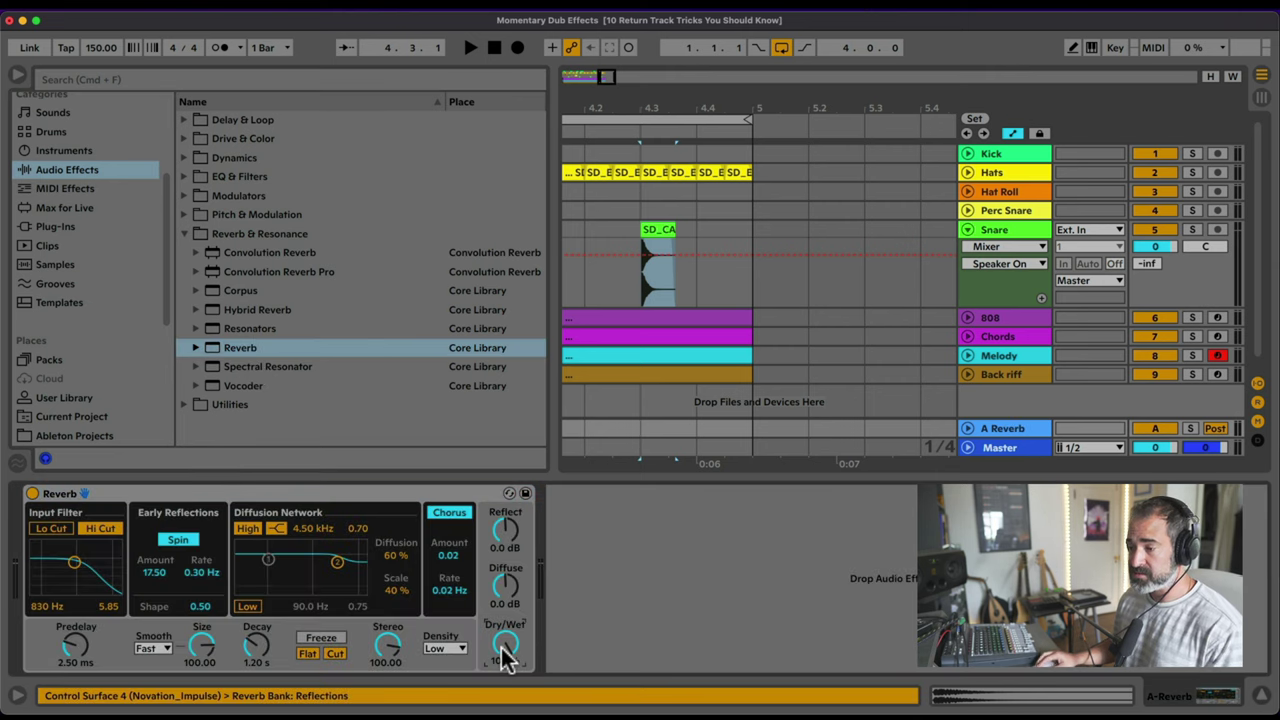
pyautogui.click(17, 76)
# Step: Set the return Reverb's Decay to 14.7 s
pyautogui.click(84, 215)
pyautogui.hscroll(-2, 118, 236)
pyautogui.hscroll(-3, 118, 236)
pyautogui.click(371, 229)
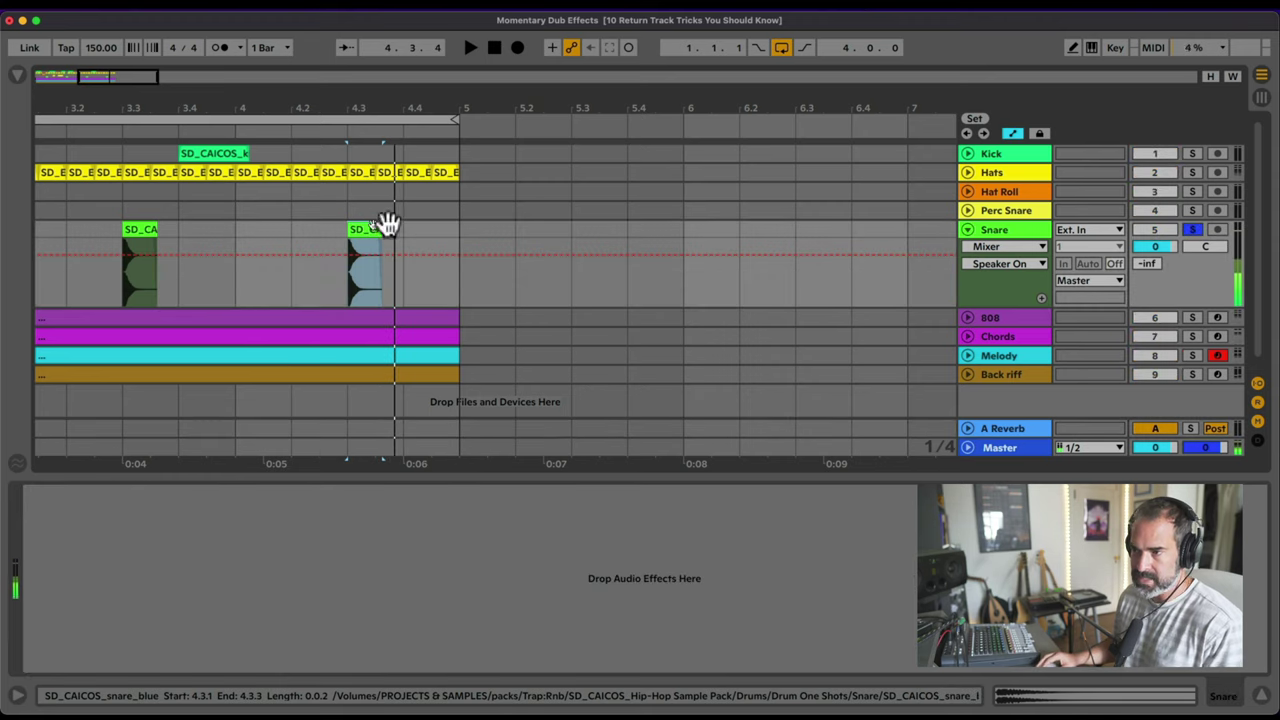
pyautogui.click(1014, 432)
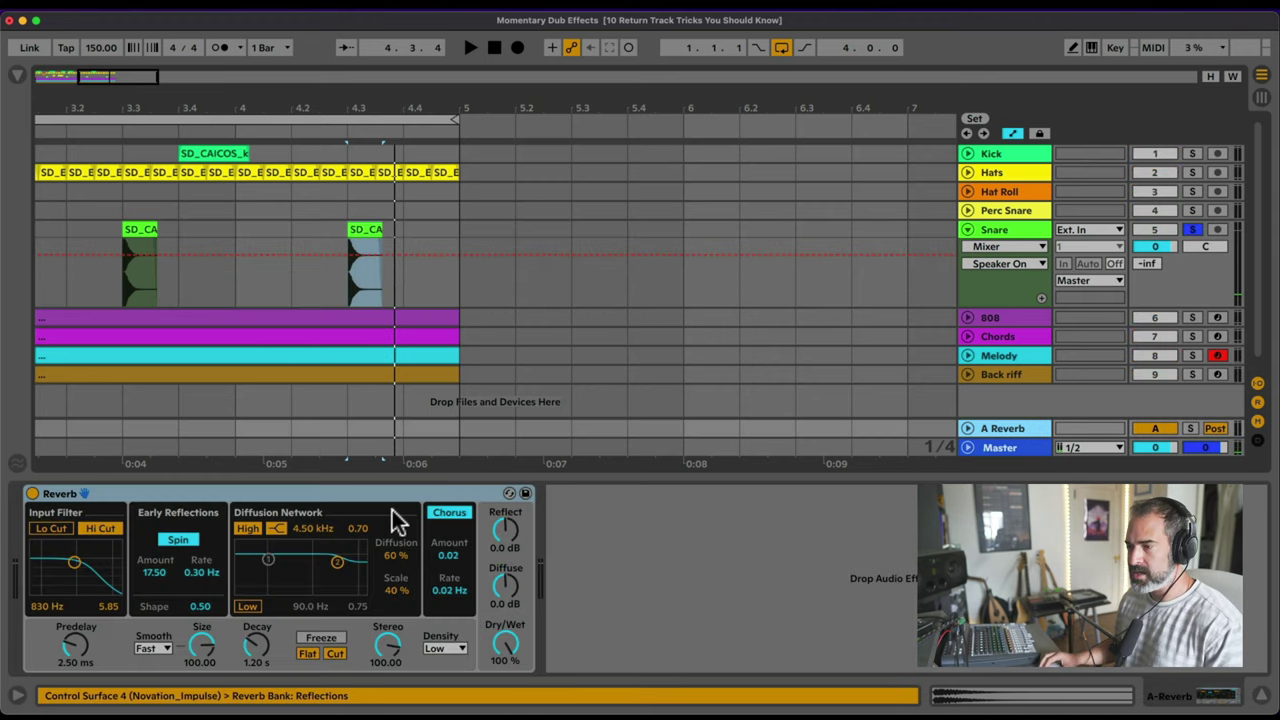
pyautogui.moveTo(256, 636)
pyautogui.mouseDown()
pyautogui.moveTo(256, 610)
pyautogui.moveTo(251, 634)
pyautogui.mouseUp()
# Step: Automate the Snare's A-Reverb send up to 0.0 dB on the final snare hit
pyautogui.hscroll(-3, 603, 213)
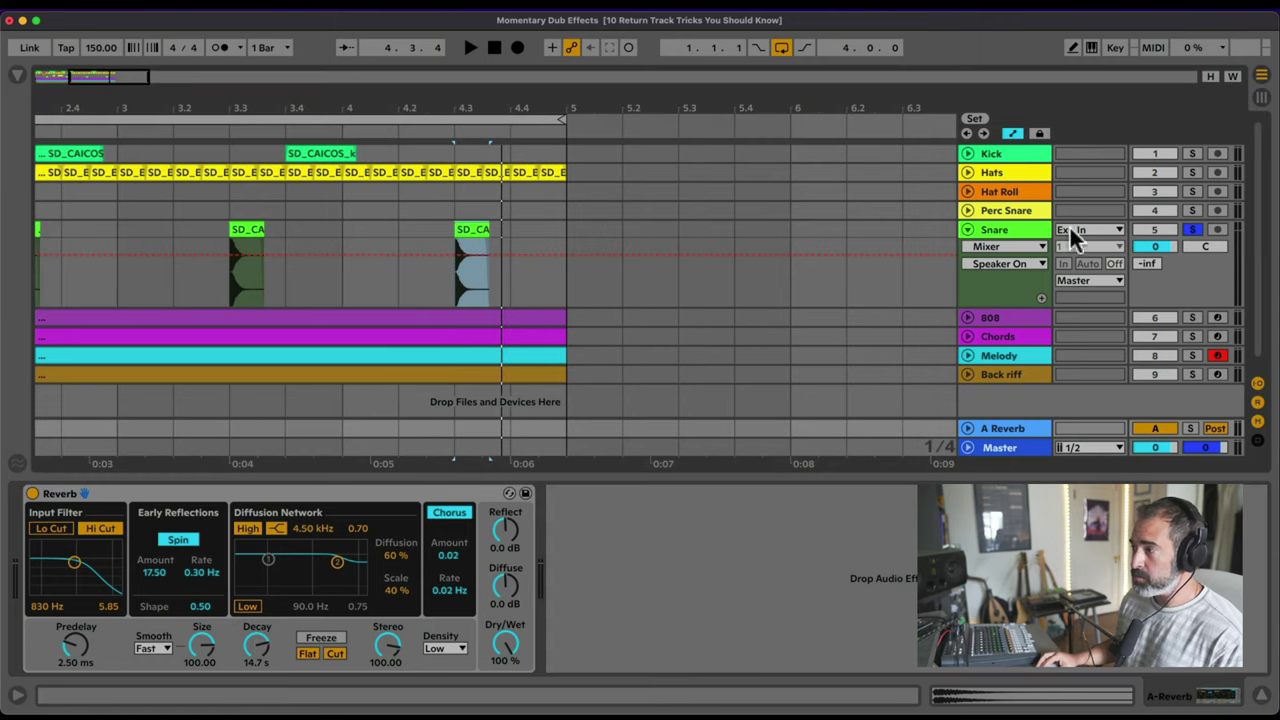
pyautogui.click(1150, 263)
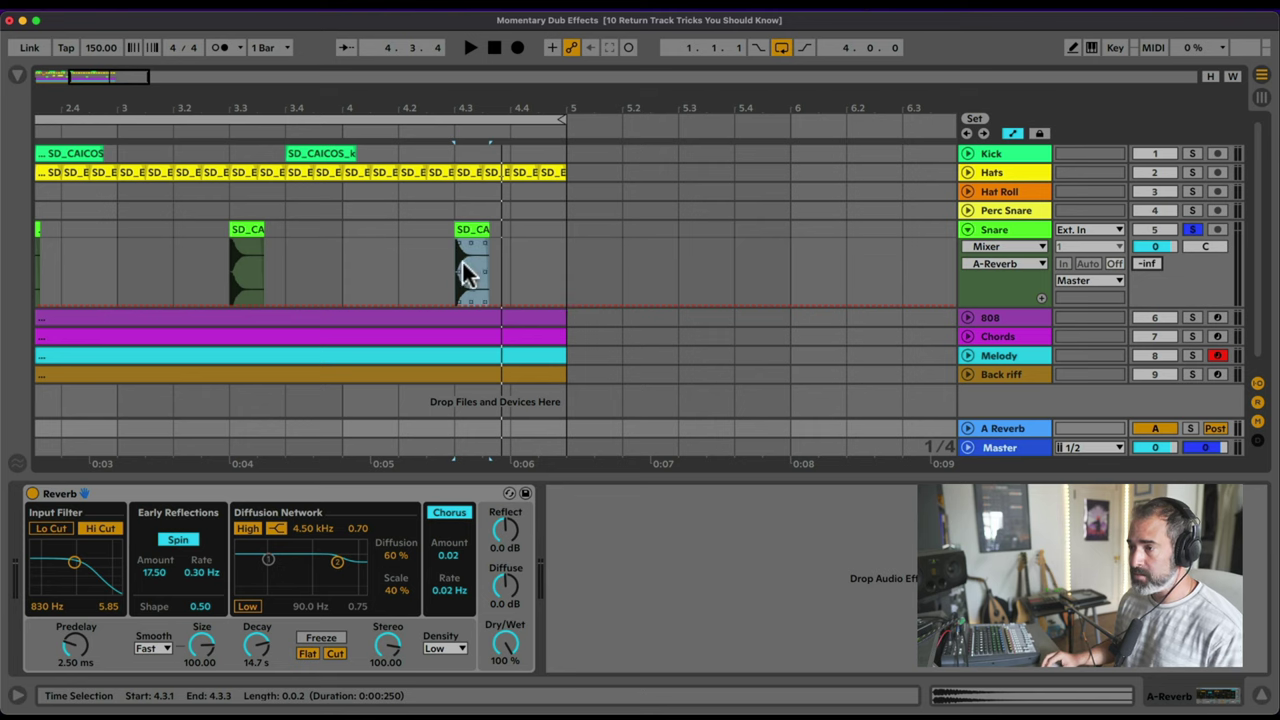
pyautogui.moveTo(479, 259)
pyautogui.mouseDown()
pyautogui.moveTo(486, 230)
pyautogui.moveTo(481, 252)
pyautogui.mouseUp()
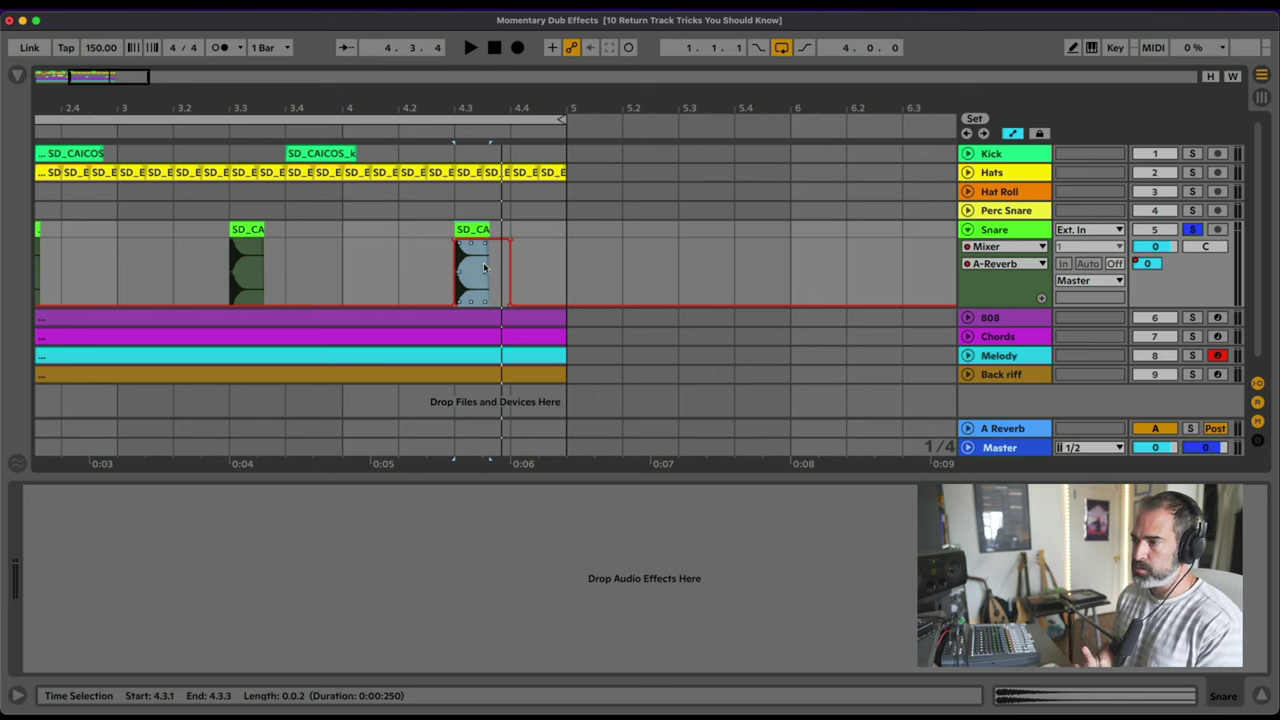
# Step: Lengthen the A Reverb return's Decay to 18.8 s
pyautogui.hscroll(-2, 449, 251)
pyautogui.click(995, 428)
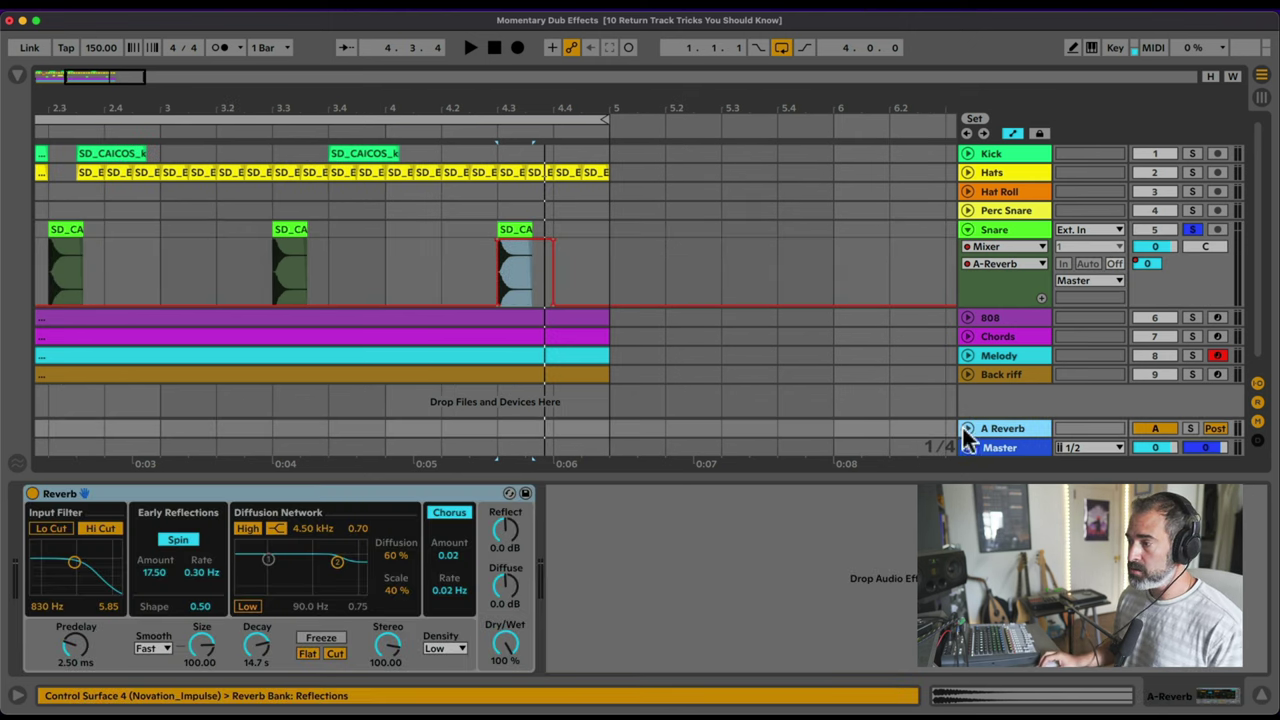
pyautogui.moveTo(280, 667); pyautogui.dragTo(280, 635)
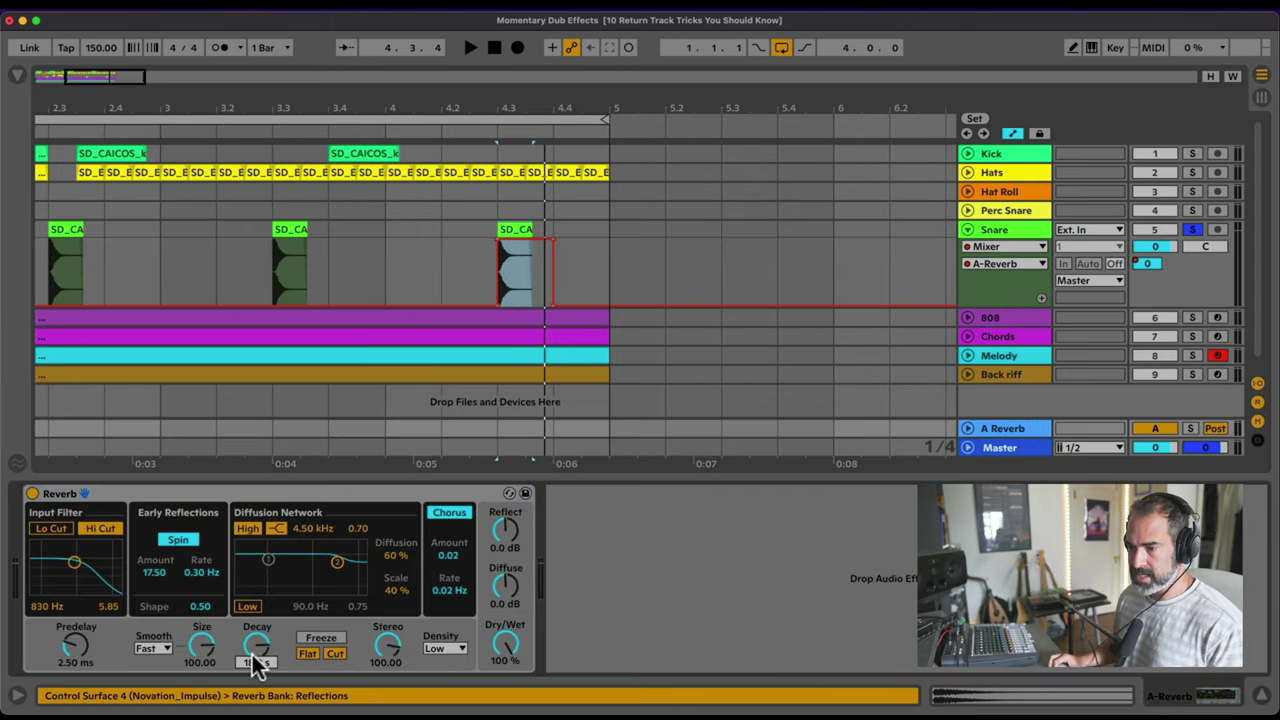
# Step: Play the snare's reverb tail from 4.1.1, then stop
pyautogui.hscroll(-5, 410, 242)
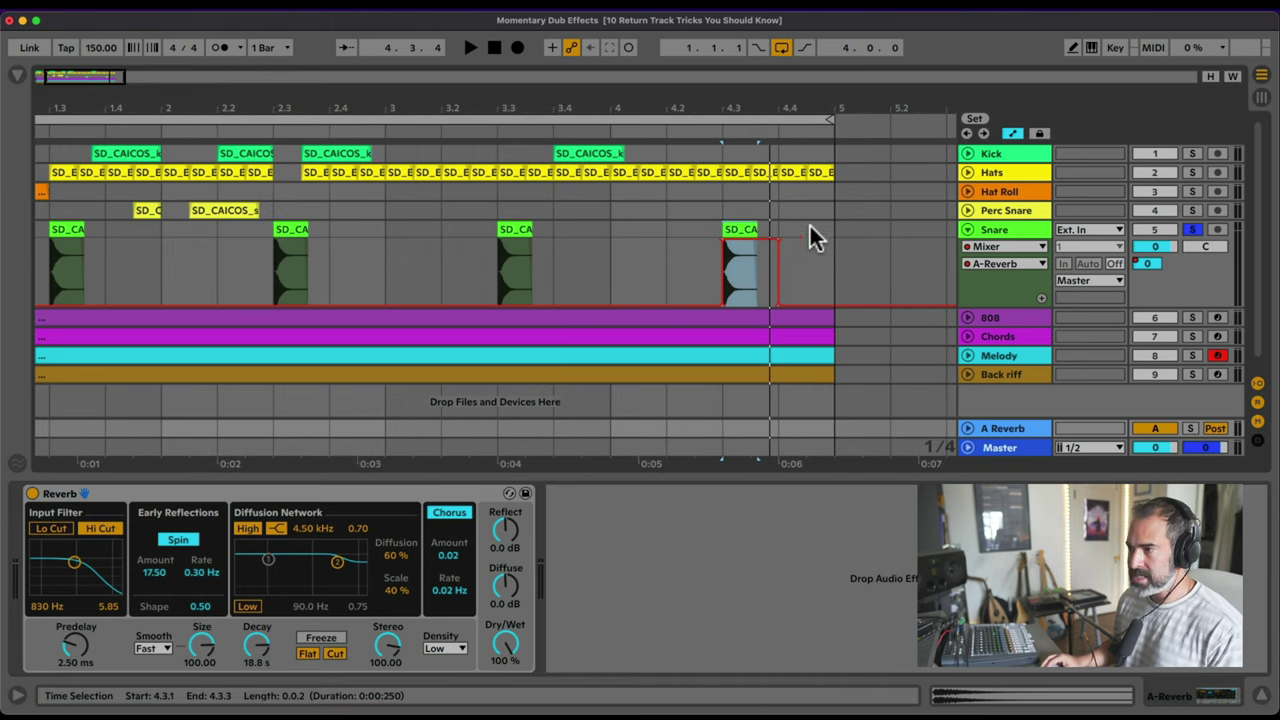
pyautogui.hscroll(-5, 537, 245)
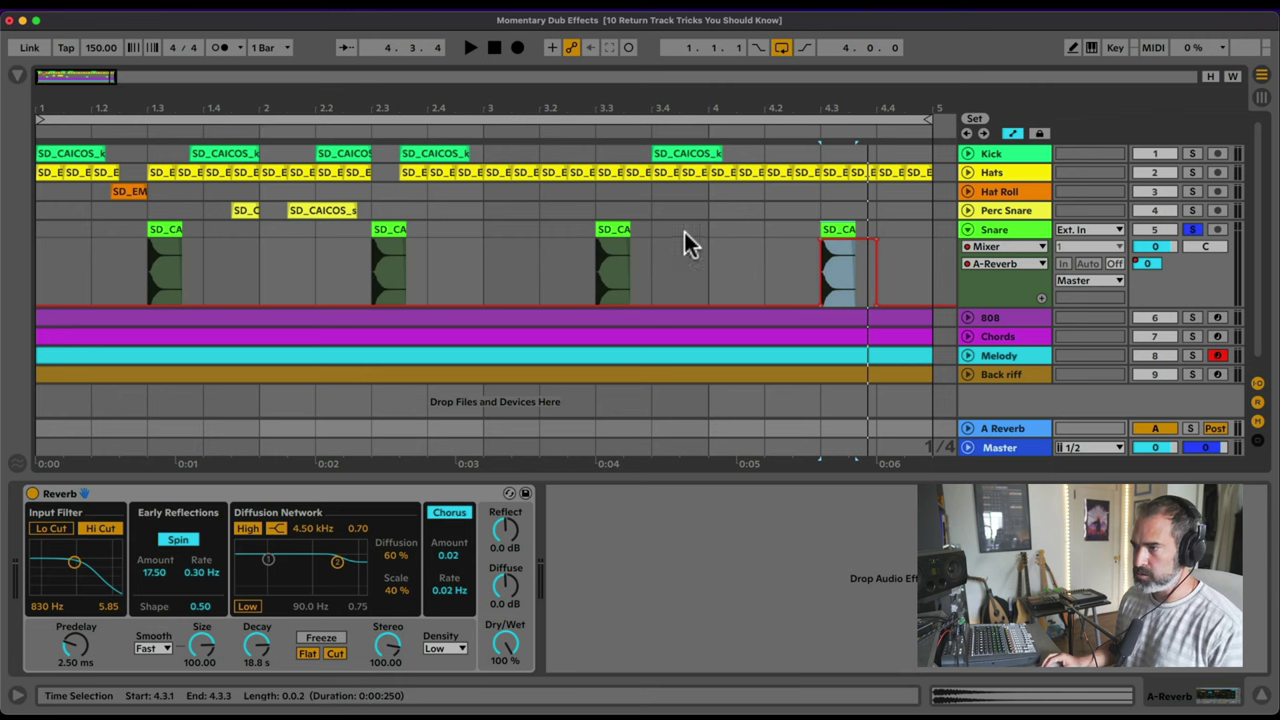
pyautogui.click(688, 228)
pyautogui.press('space')
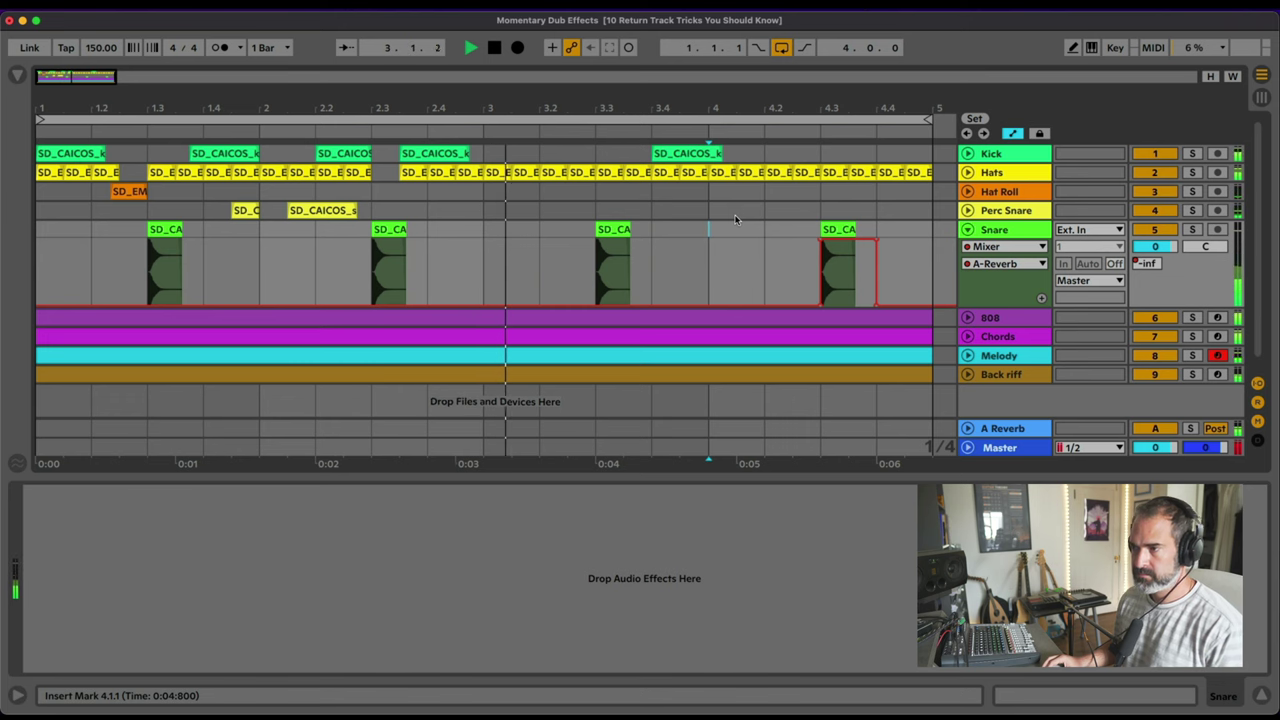
pyautogui.press('space')
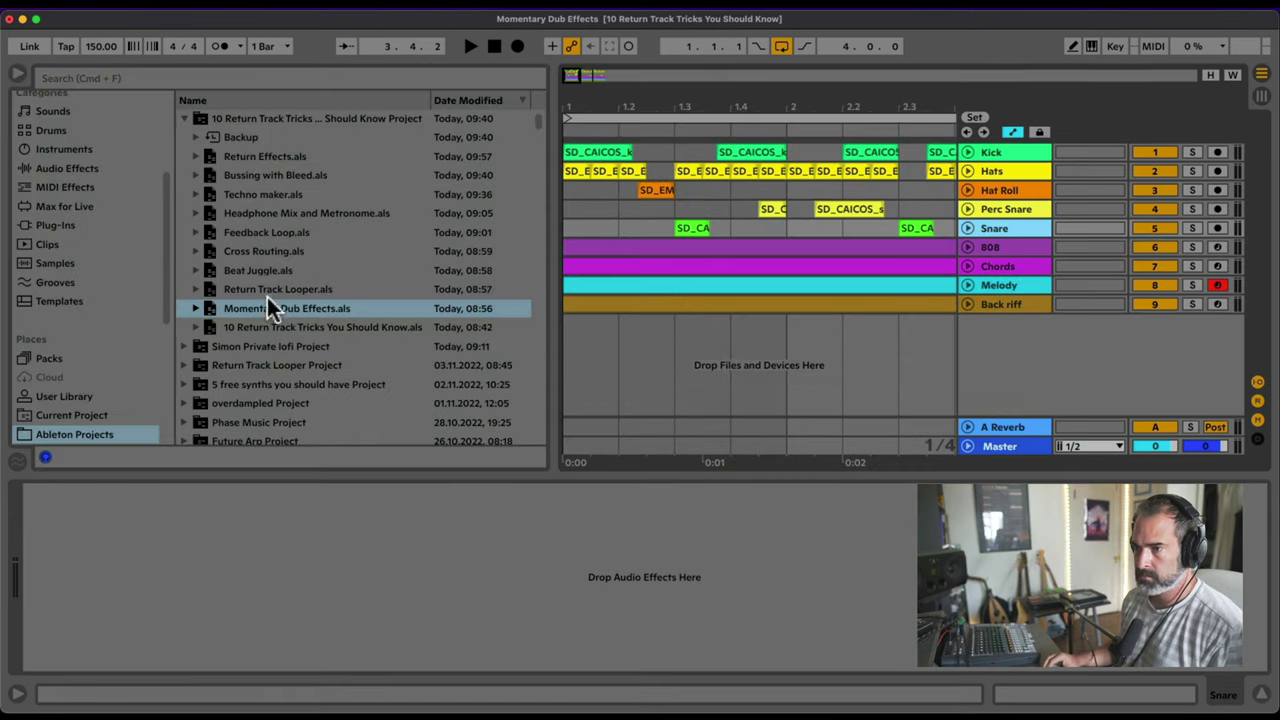
# Step: Open Return Track Looper.als from the project, choosing Don't Save for the current set
pyautogui.click(290, 289)
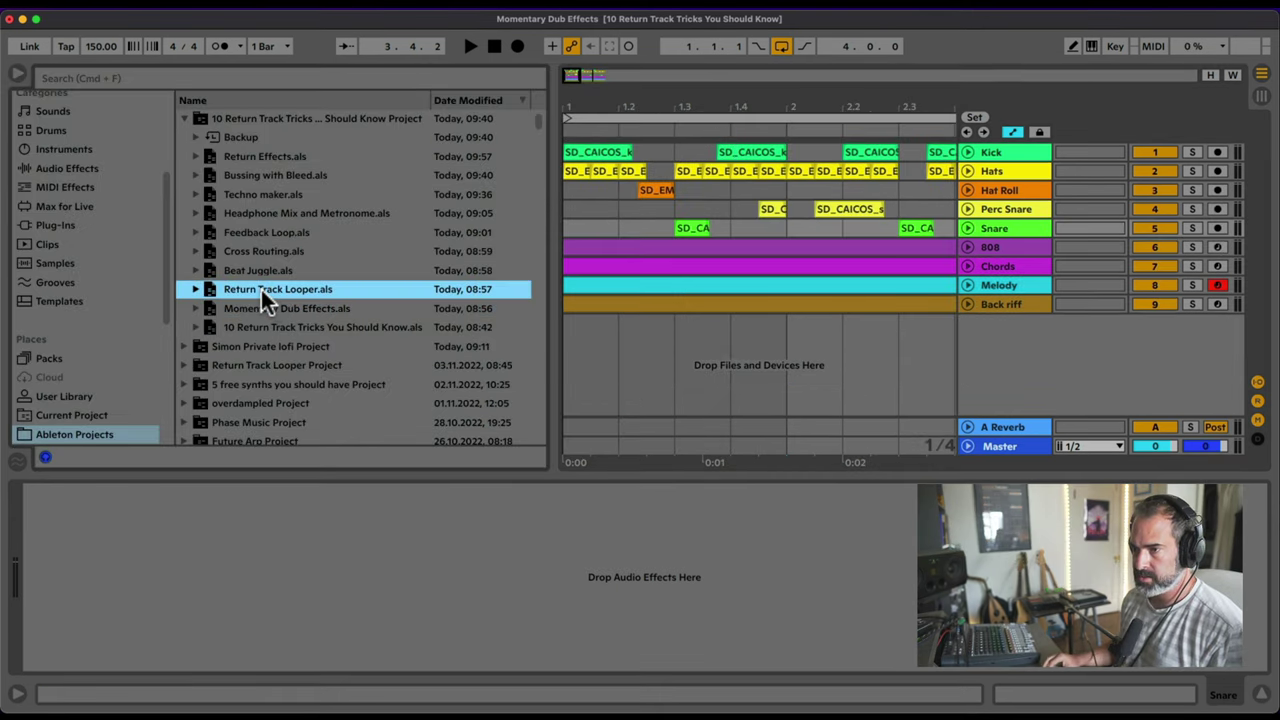
pyautogui.doubleClick(260, 286)
pyautogui.click(486, 399)
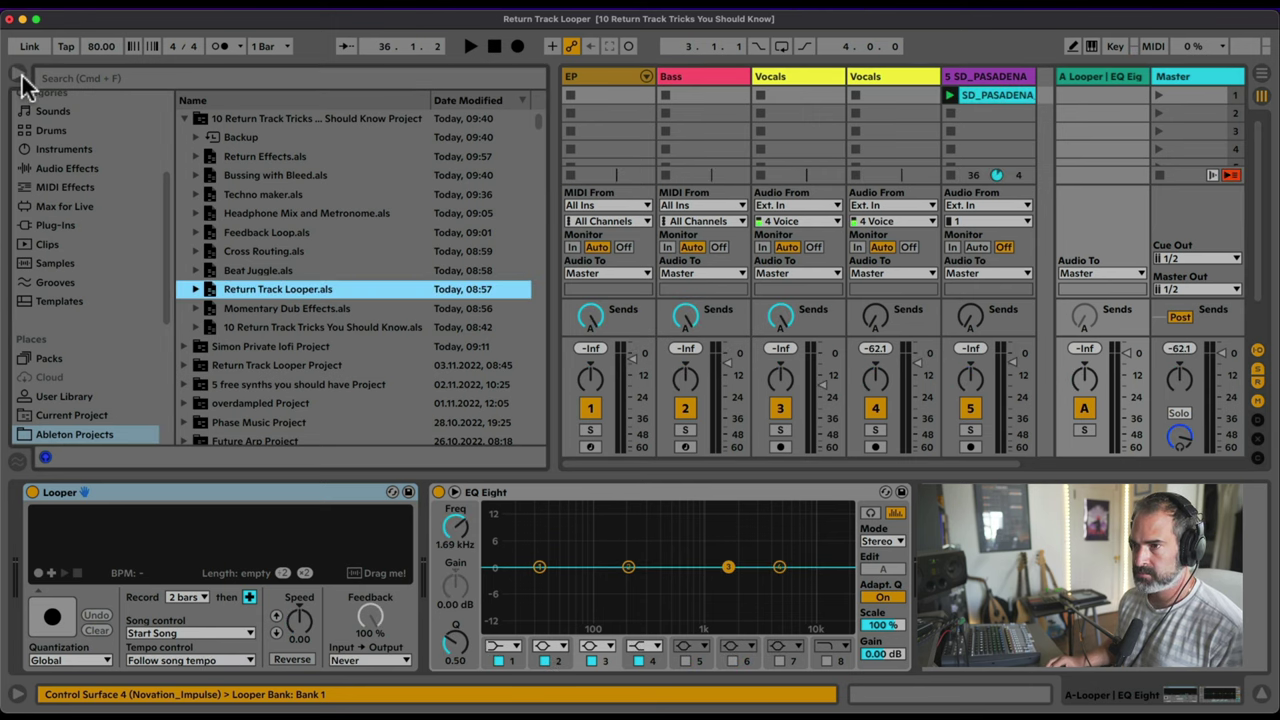
# Step: Hide the browser, delete the Looper from return A and select the EP track
pyautogui.click(14, 78)
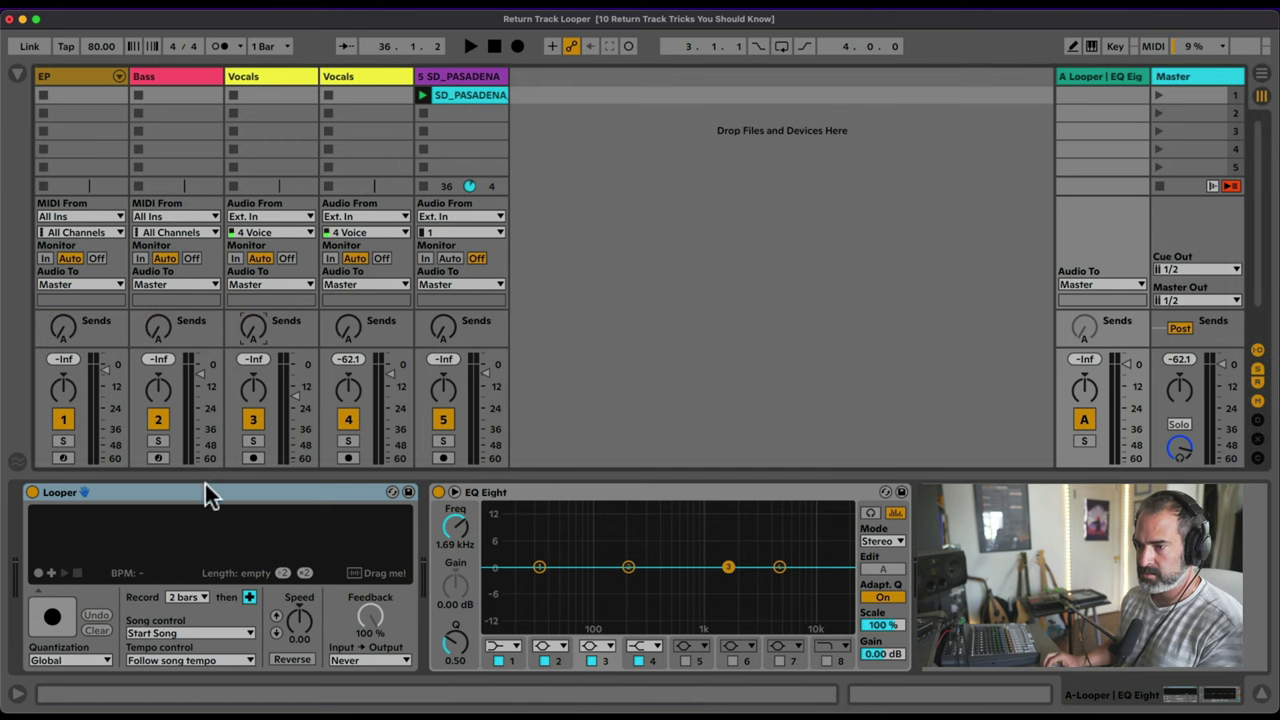
pyautogui.press('Delete')
pyautogui.click(66, 78)
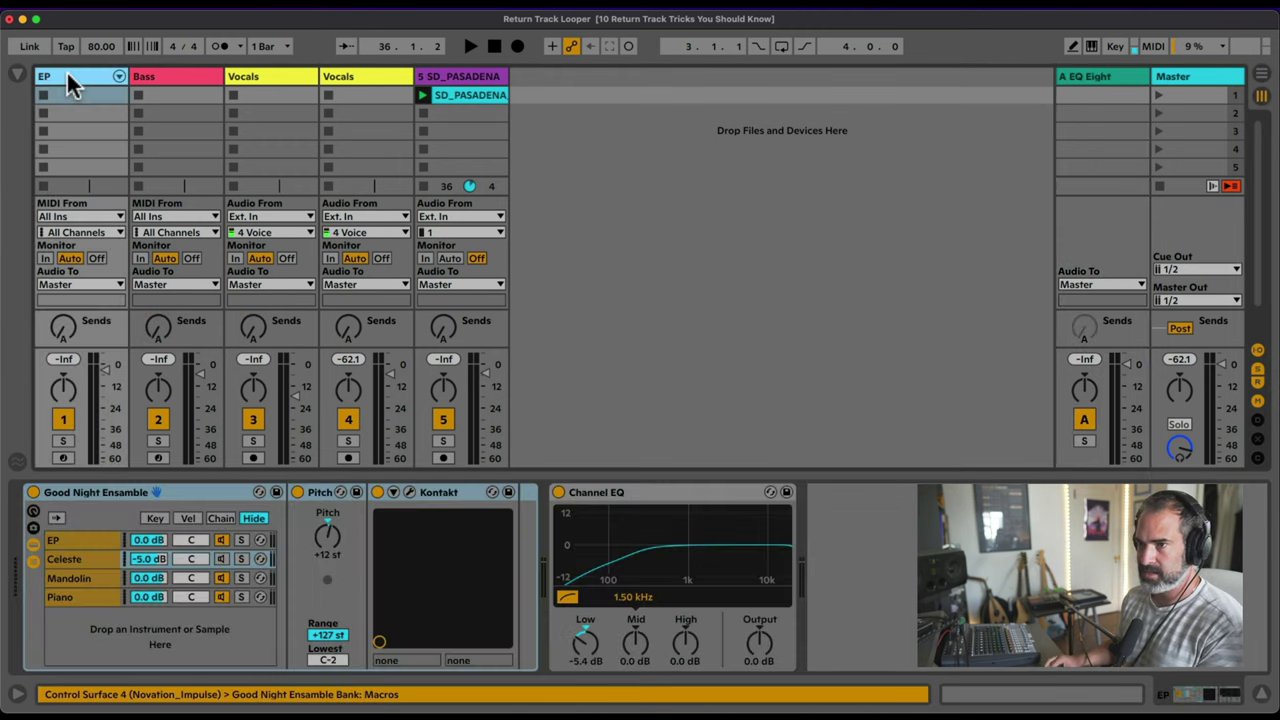
# Step: Arm the EP, Bass and Vocals tracks in turn, then disarm Vocals
pyautogui.click(62, 457)
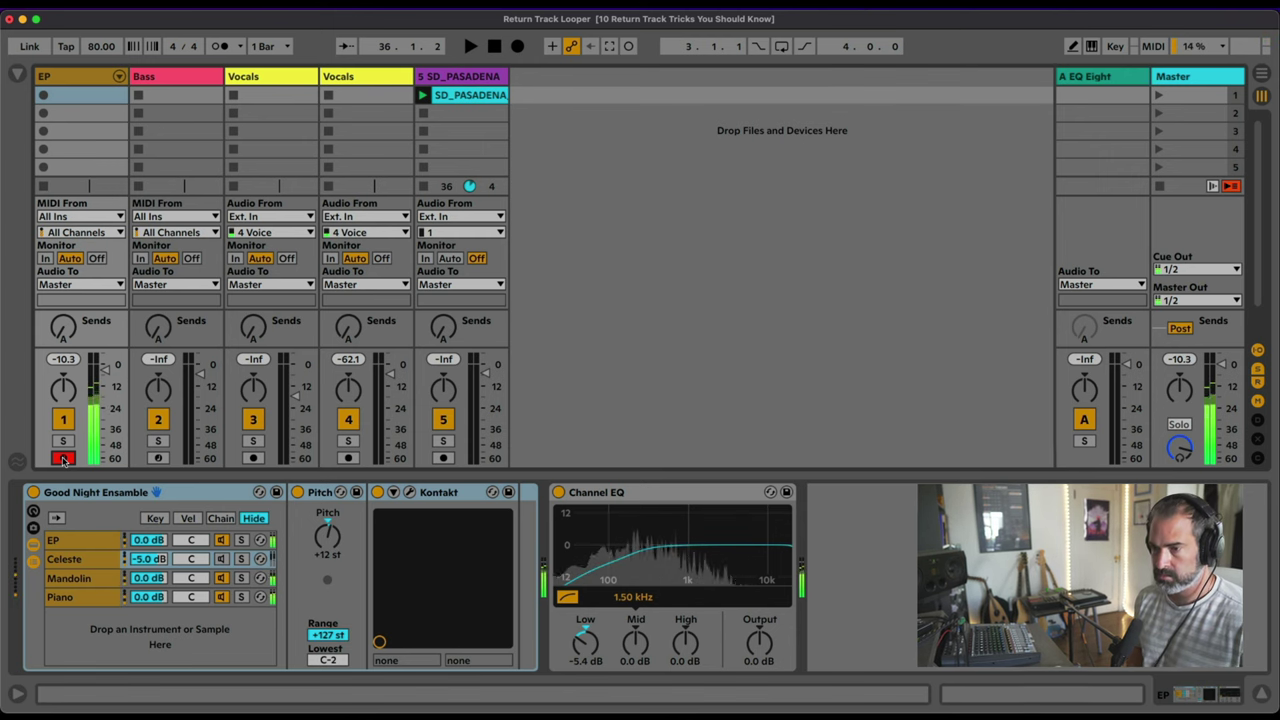
pyautogui.click(156, 458)
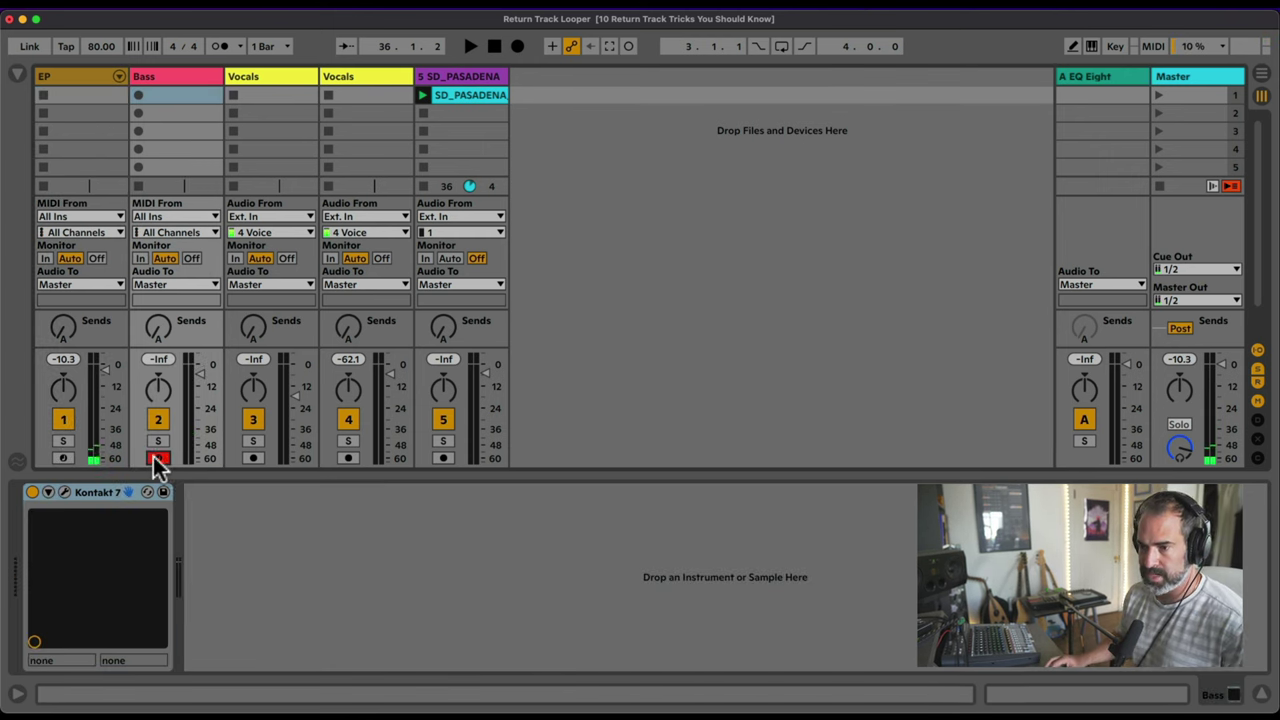
pyautogui.click(252, 458)
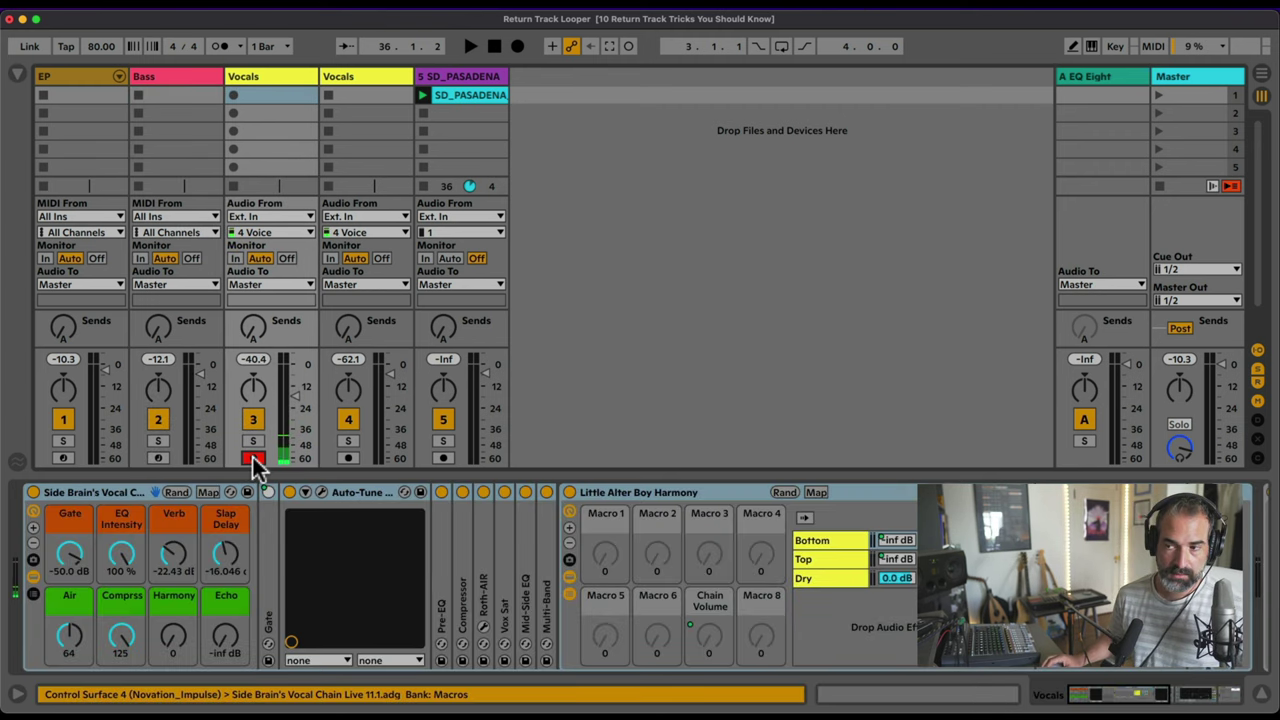
pyautogui.click(253, 458)
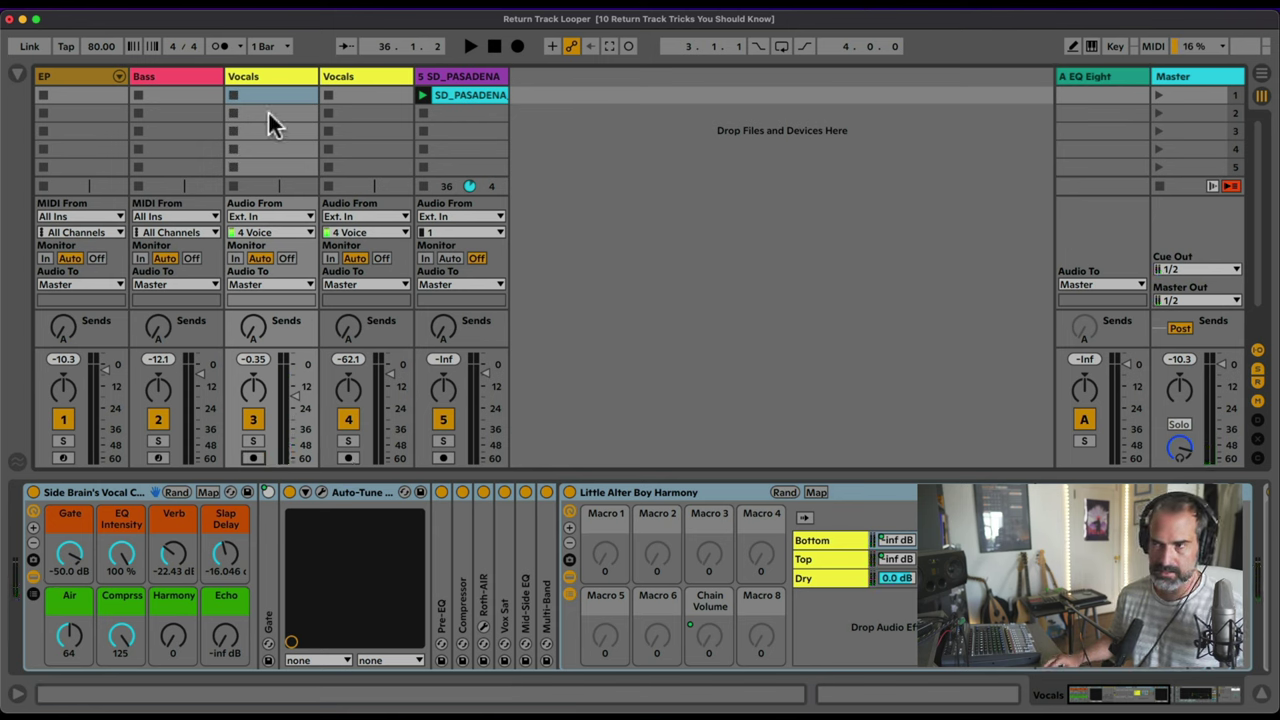
# Step: Rename the third track to 'Backing Vocals'
pyautogui.click(284, 76)
pyautogui.press('super+r')
pyautogui.write('BackingVocals')
pyautogui.press('Return')
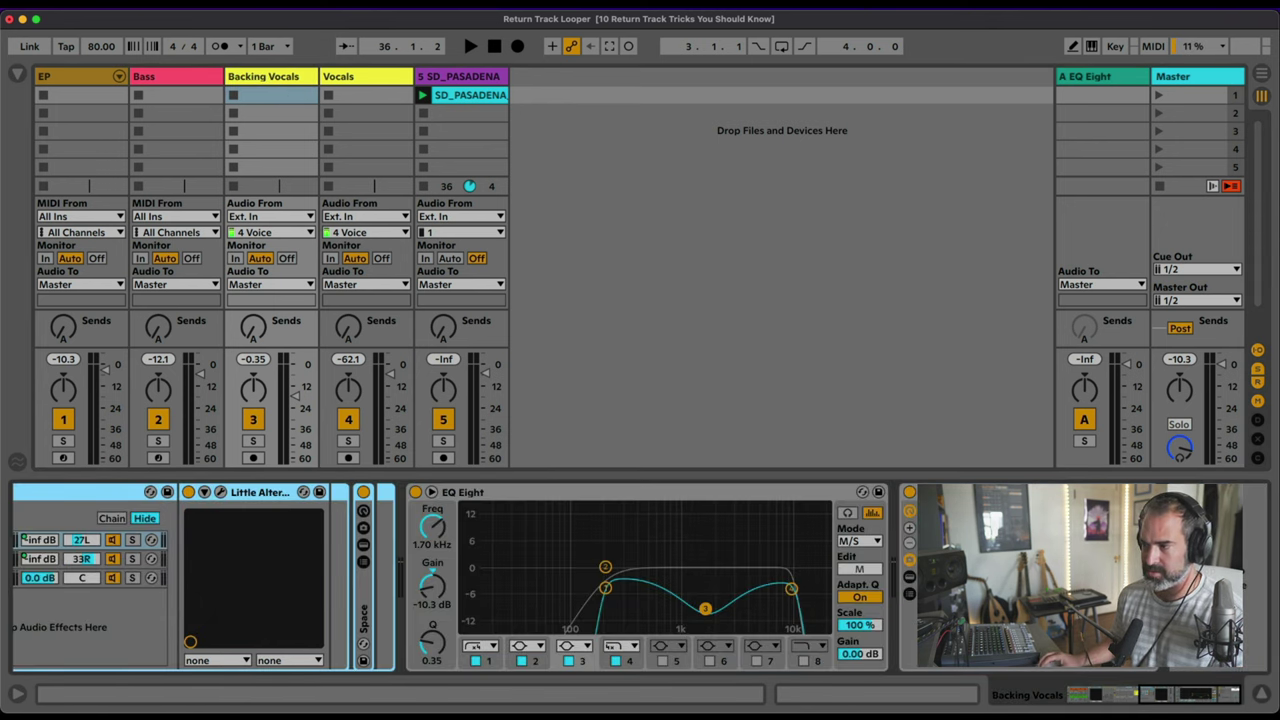
# Step: Select the Vocal Depth device, arm and disarm Vocals, then select the SD_PASADENA track
pyautogui.click(968, 502)
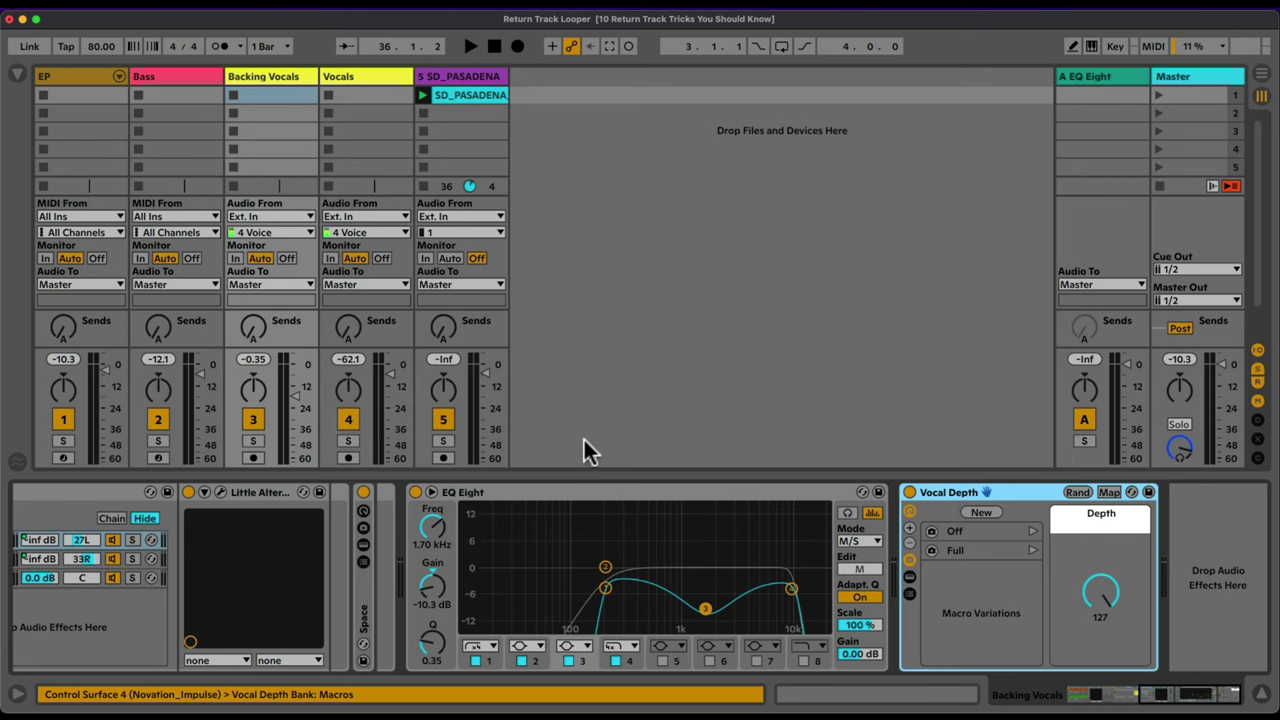
pyautogui.click(348, 458)
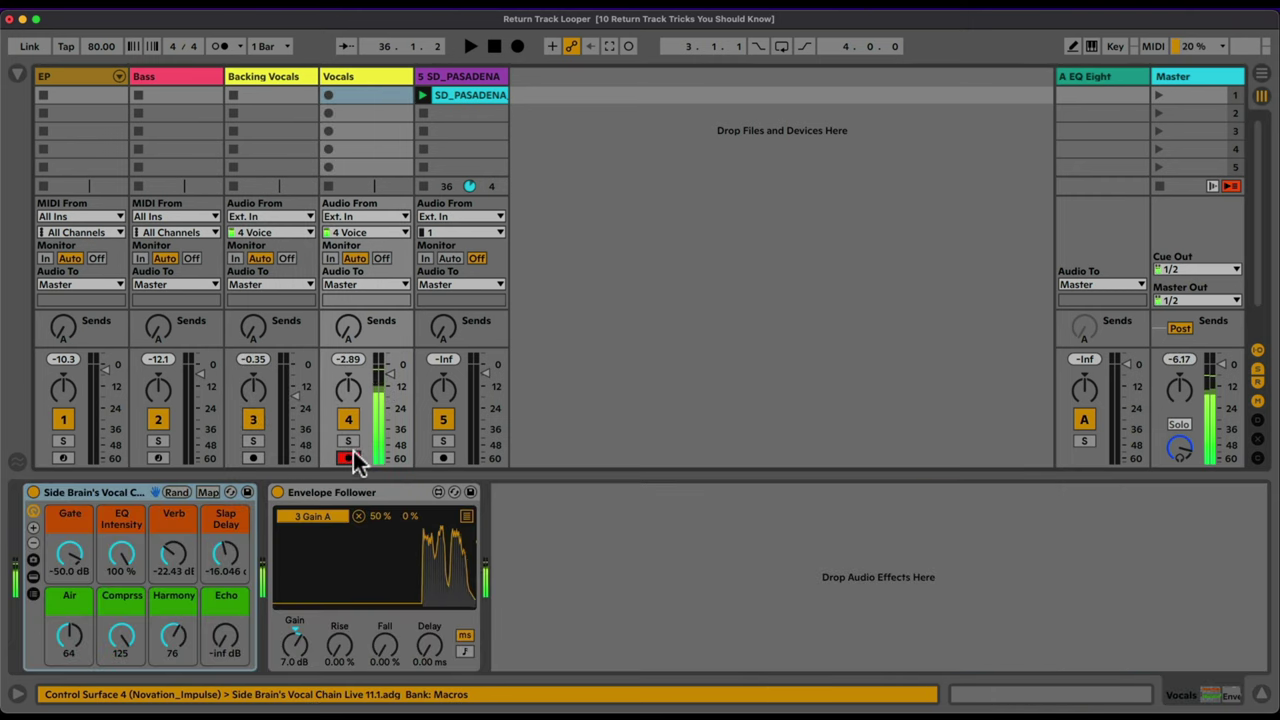
pyautogui.click(348, 458)
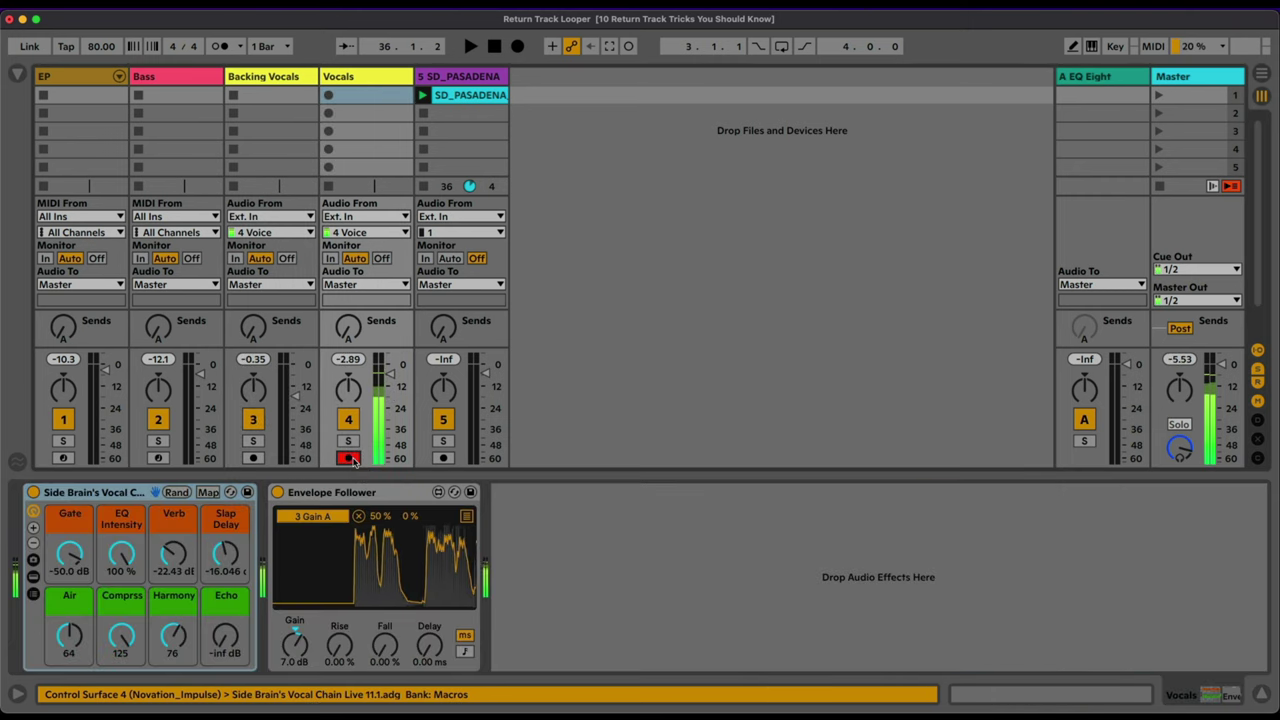
pyautogui.click(466, 96)
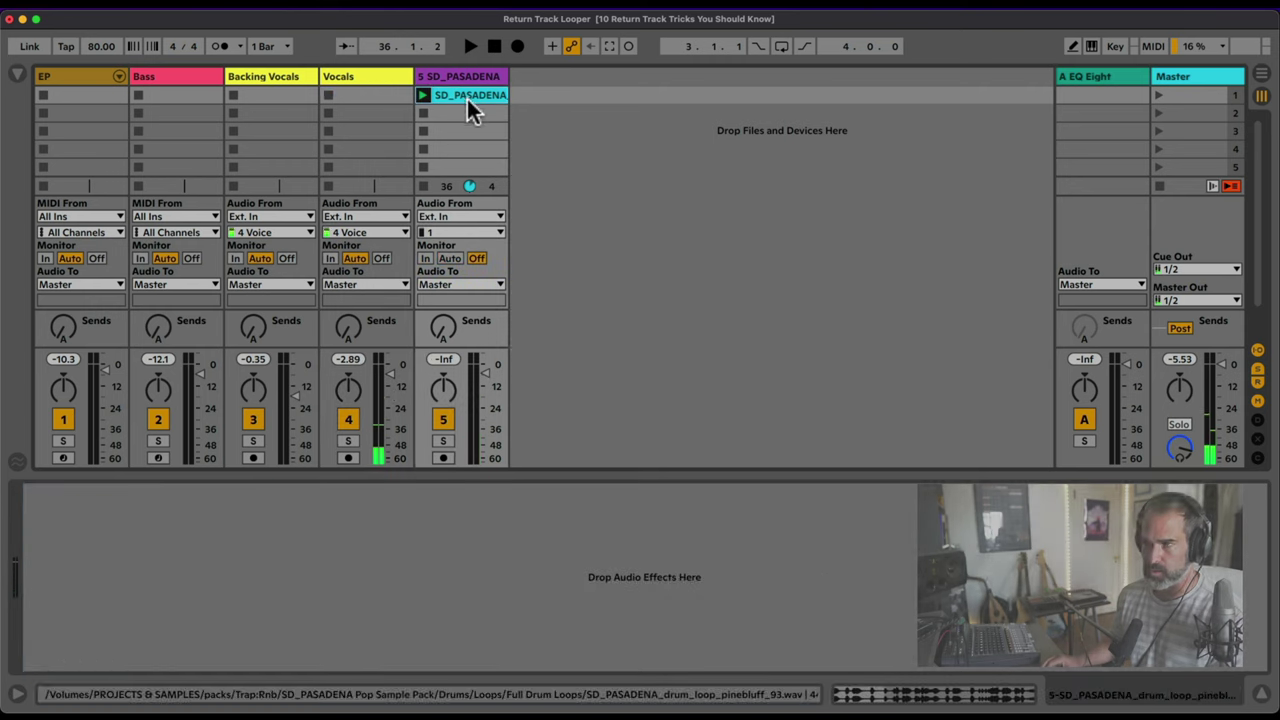
# Step: Inspect return A's EQ Eight and the Vocals track's Envelope Follower device
pyautogui.click(1095, 78)
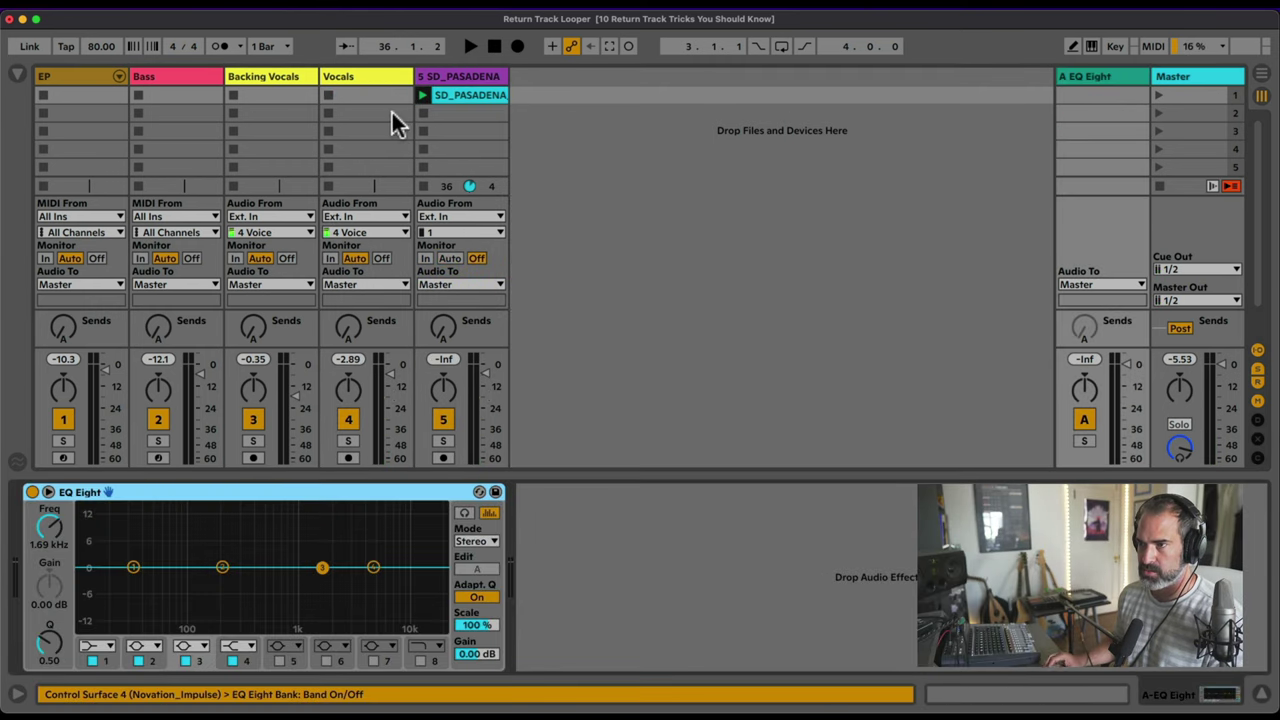
pyautogui.click(363, 76)
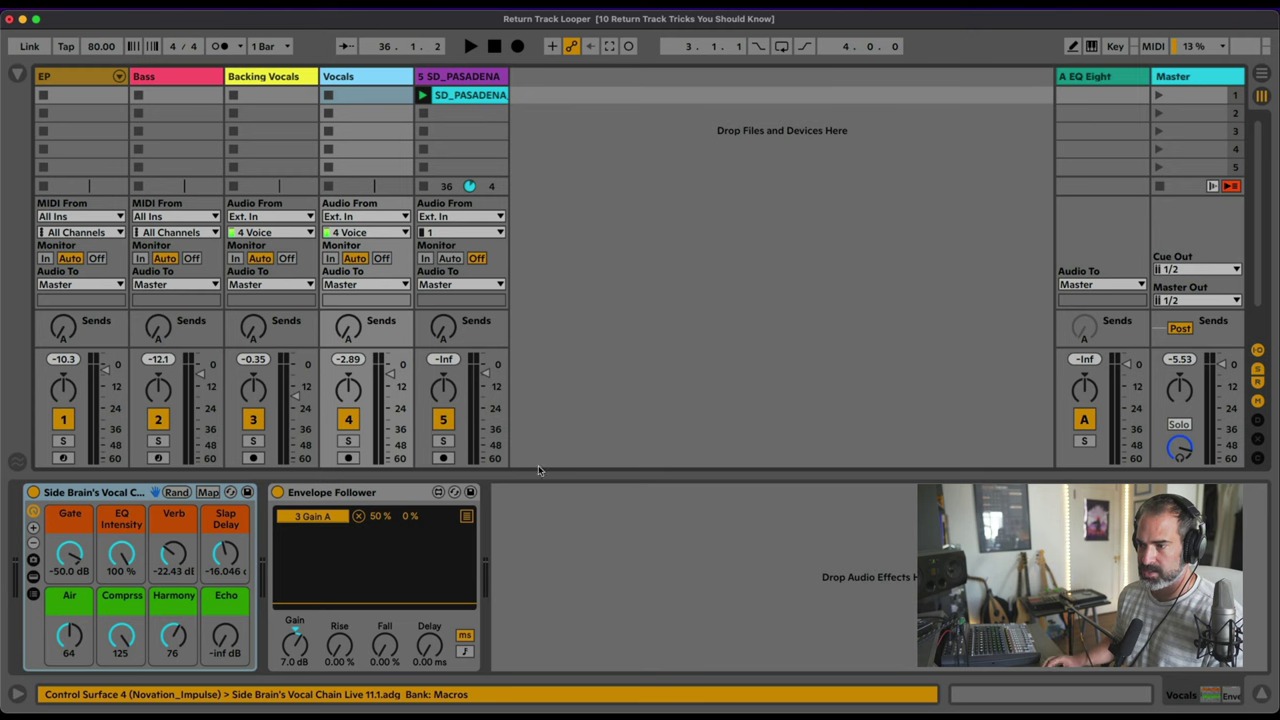
pyautogui.click(335, 493)
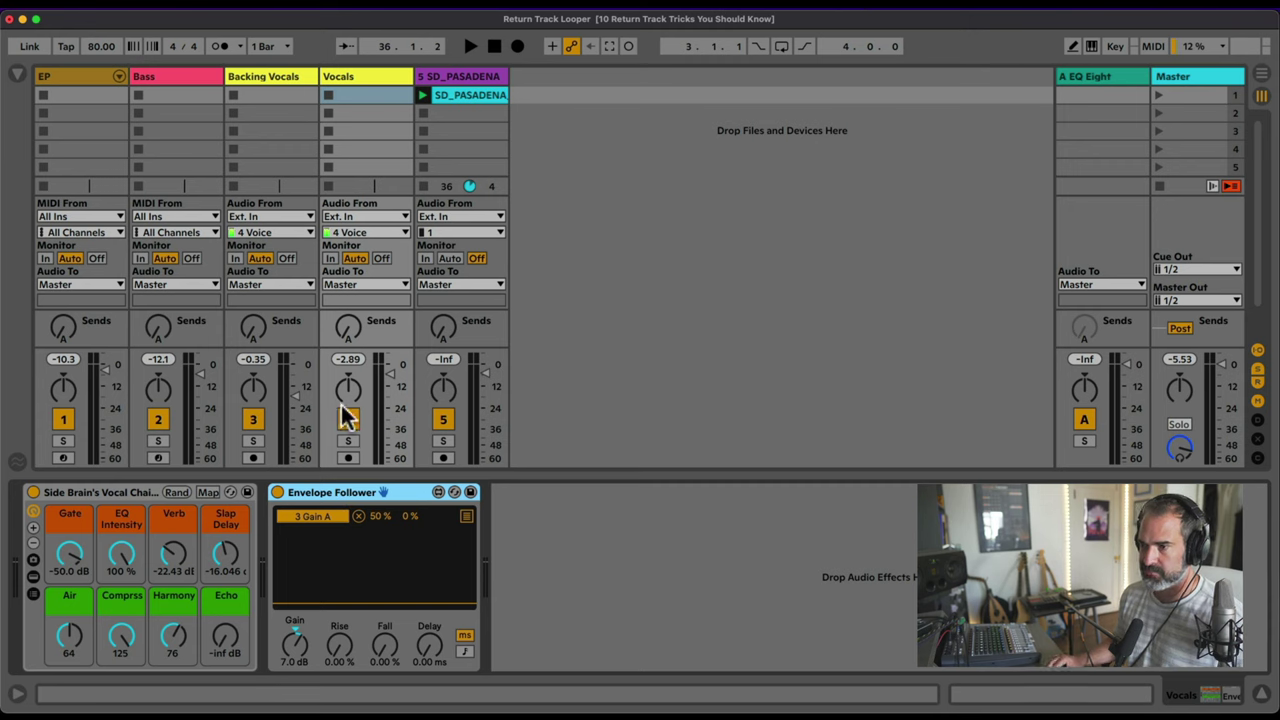
# Step: Briefly arm the Vocals track for monitoring, then reopen the library browser
pyautogui.click(348, 458)
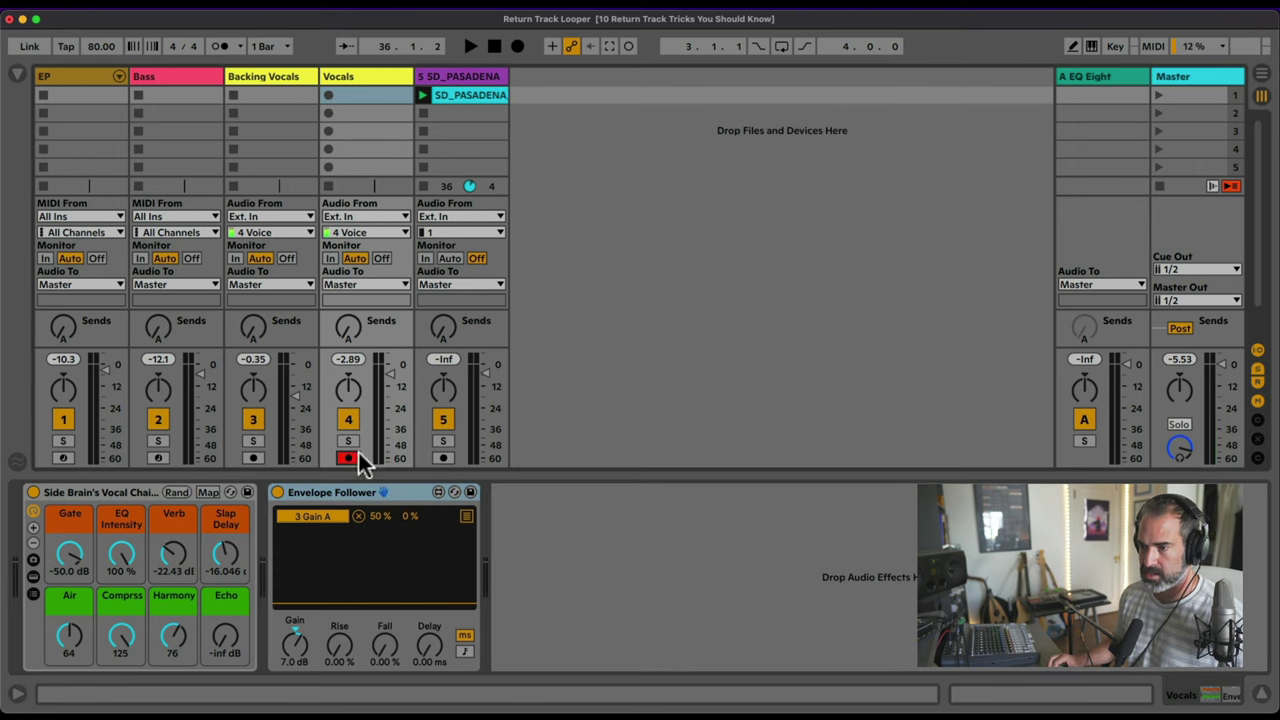
pyautogui.click(1110, 77)
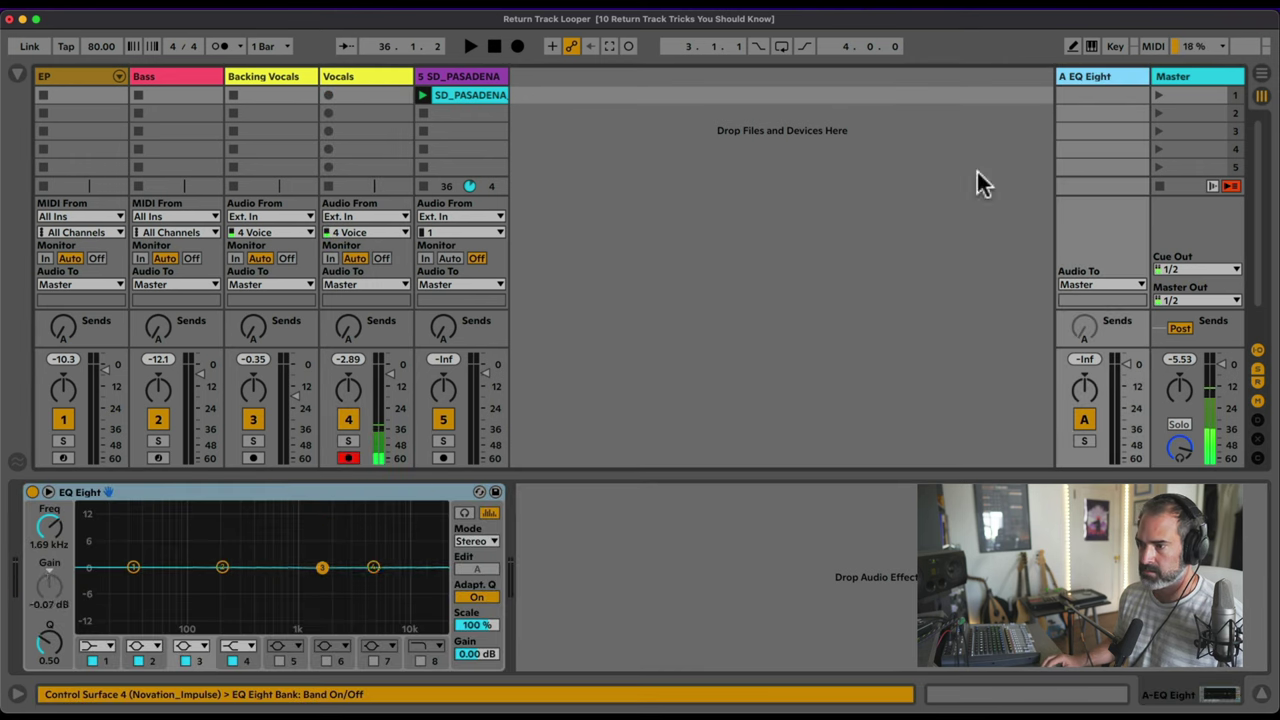
pyautogui.click(347, 458)
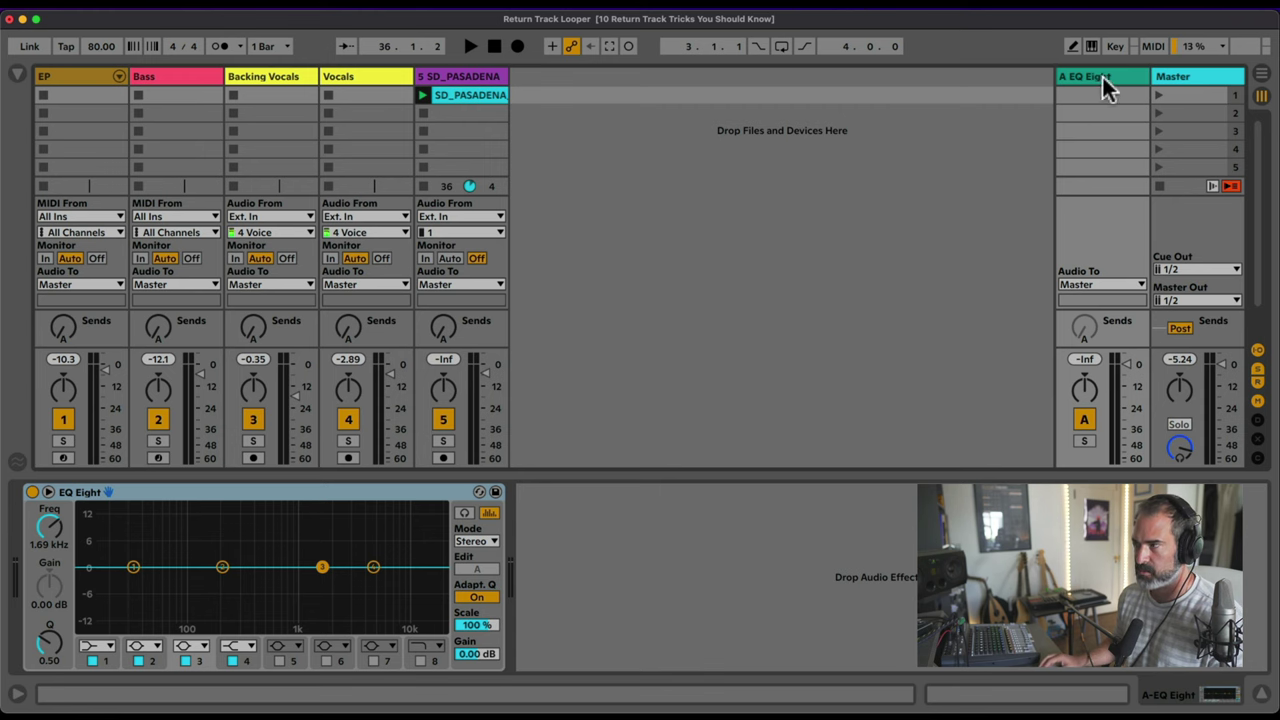
pyautogui.click(17, 73)
# Step: Add a Looper from Audio Effects > Delay & Loop before EQ Eight on return A
pyautogui.click(83, 168)
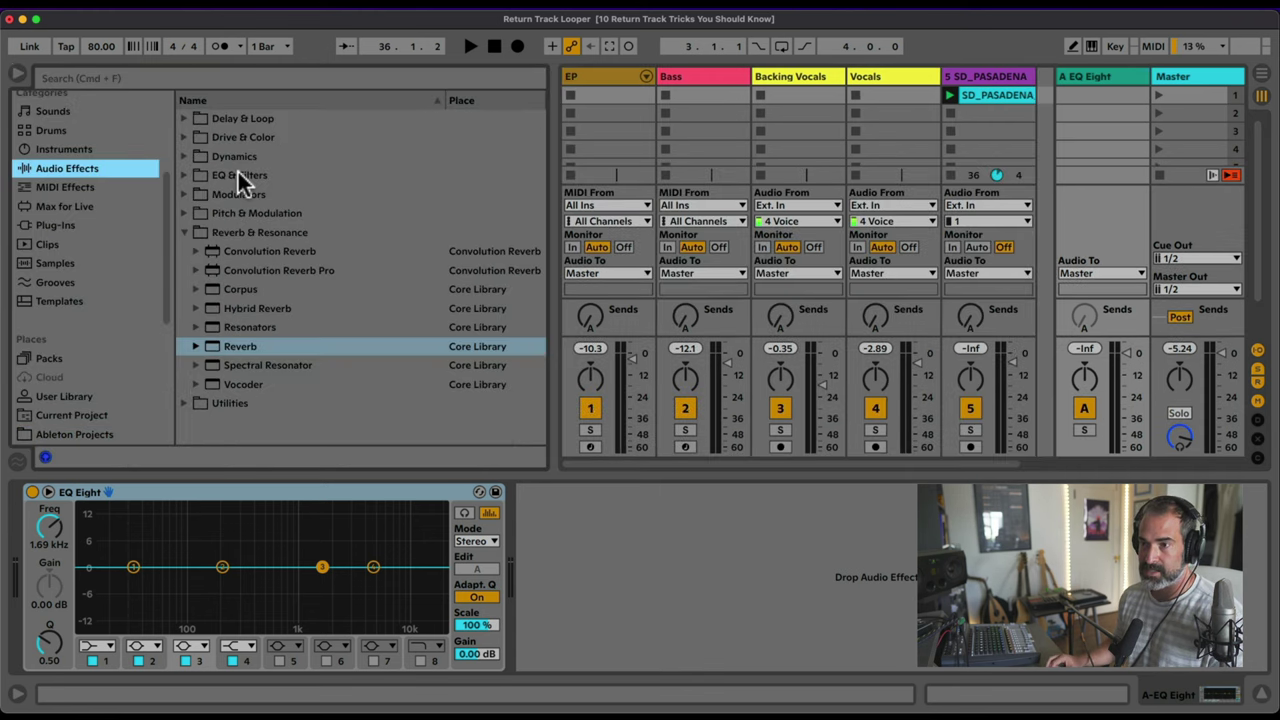
pyautogui.click(182, 118)
pyautogui.moveTo(253, 252); pyautogui.dragTo(82, 548)
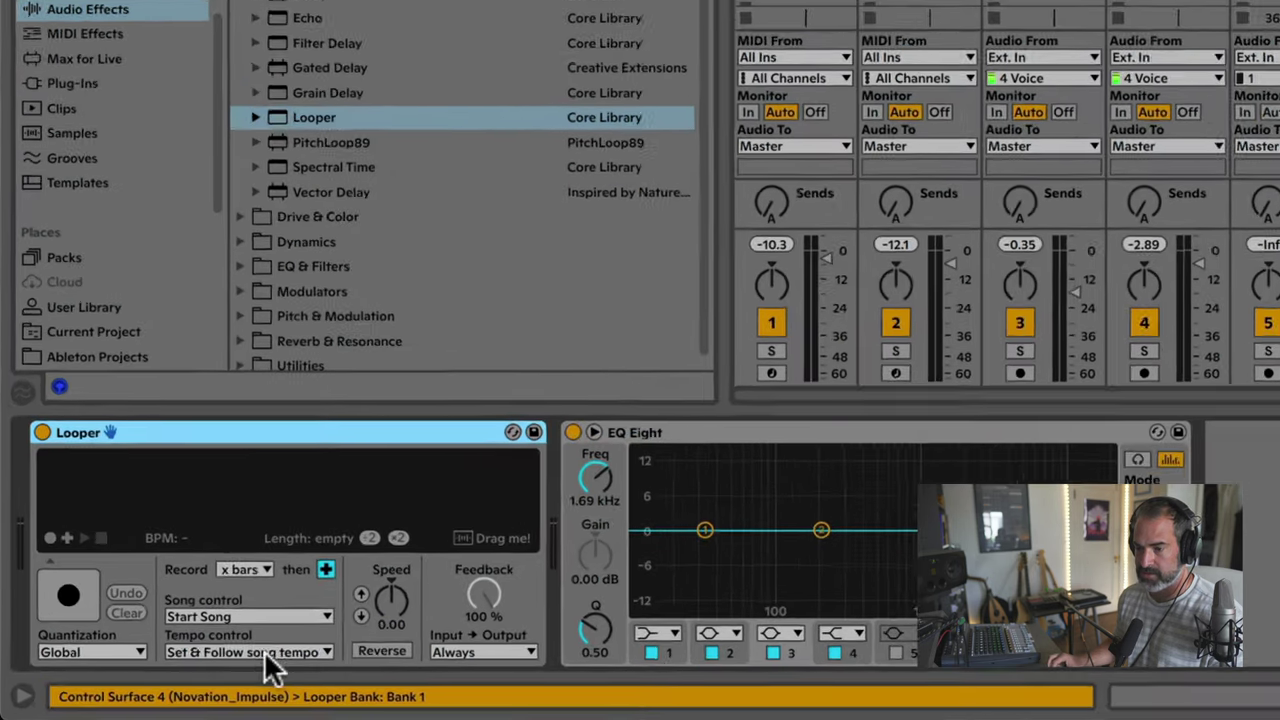
# Step: Set the Looper to follow song tempo, record 2 bars, with Input → Output at Never
pyautogui.click(205, 660)
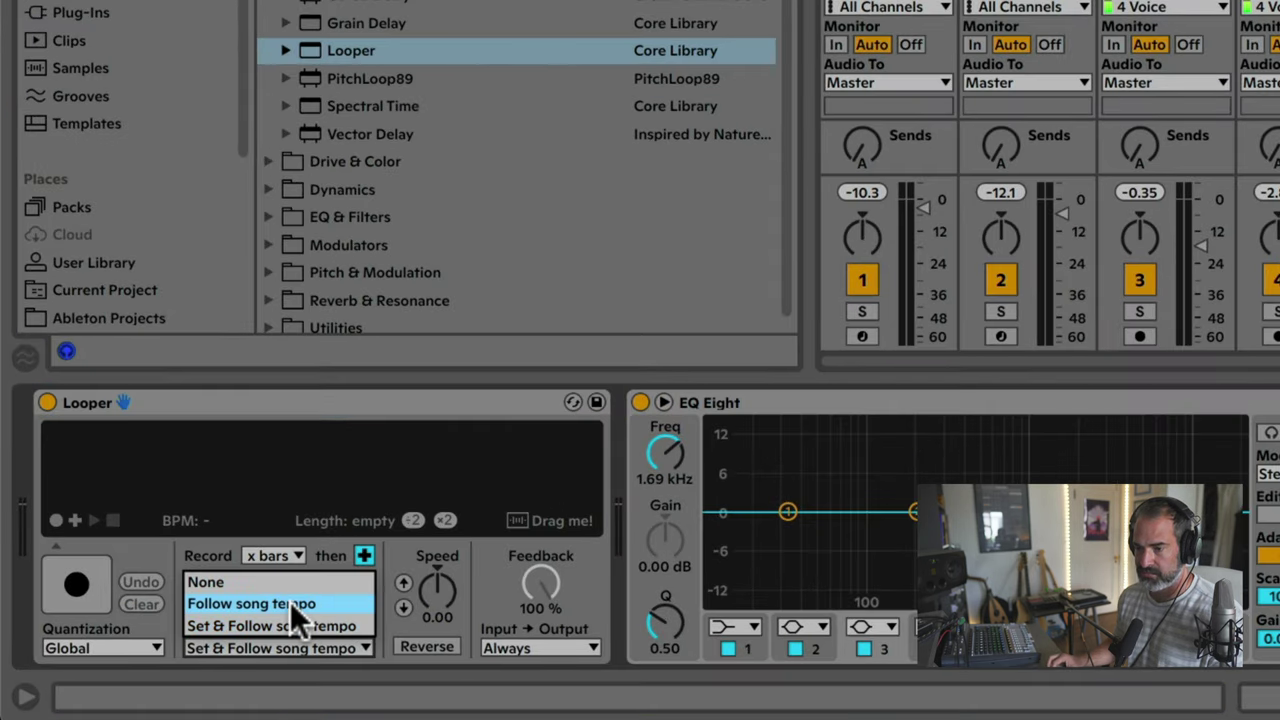
pyautogui.click(290, 603)
pyautogui.click(283, 556)
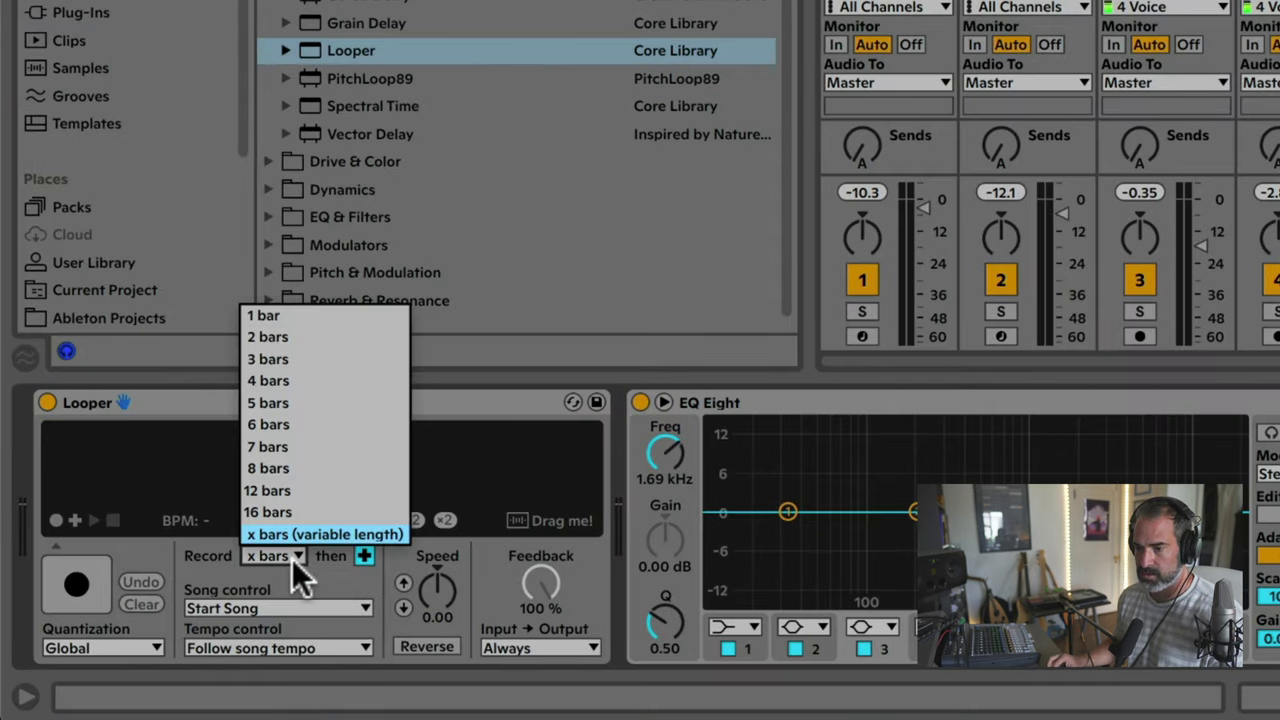
pyautogui.click(273, 339)
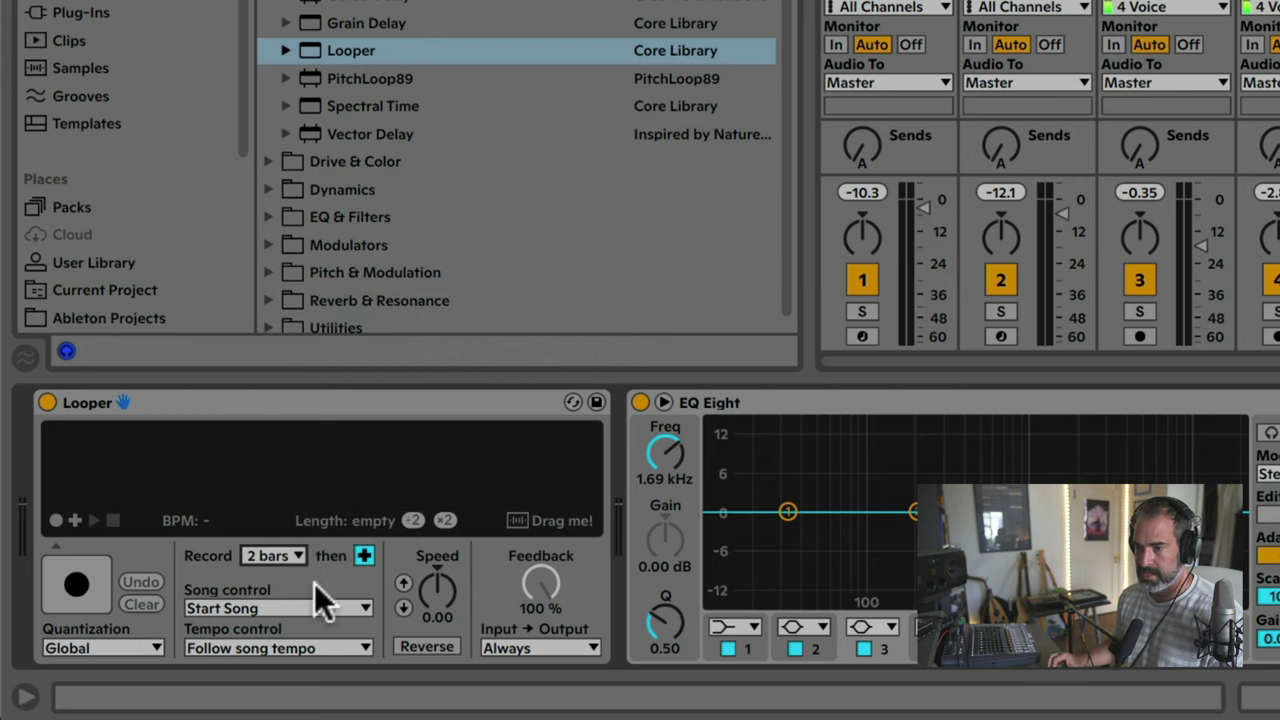
pyautogui.click(539, 647)
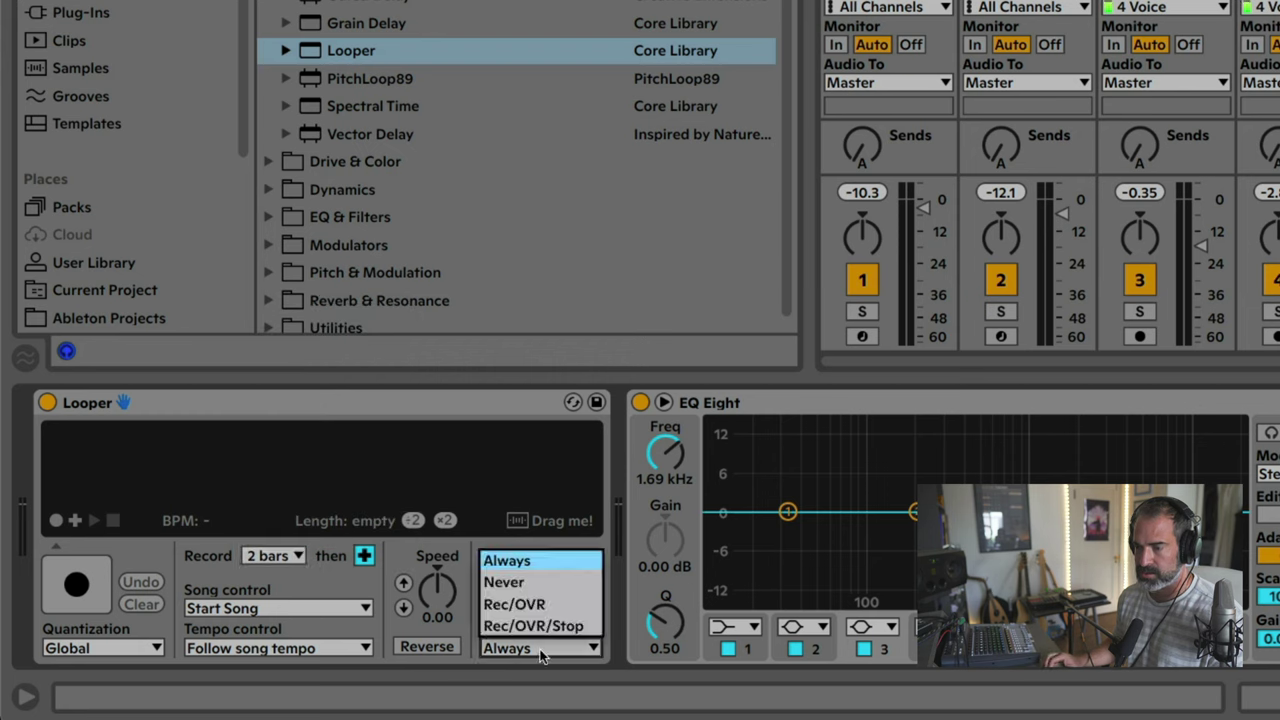
pyautogui.click(530, 590)
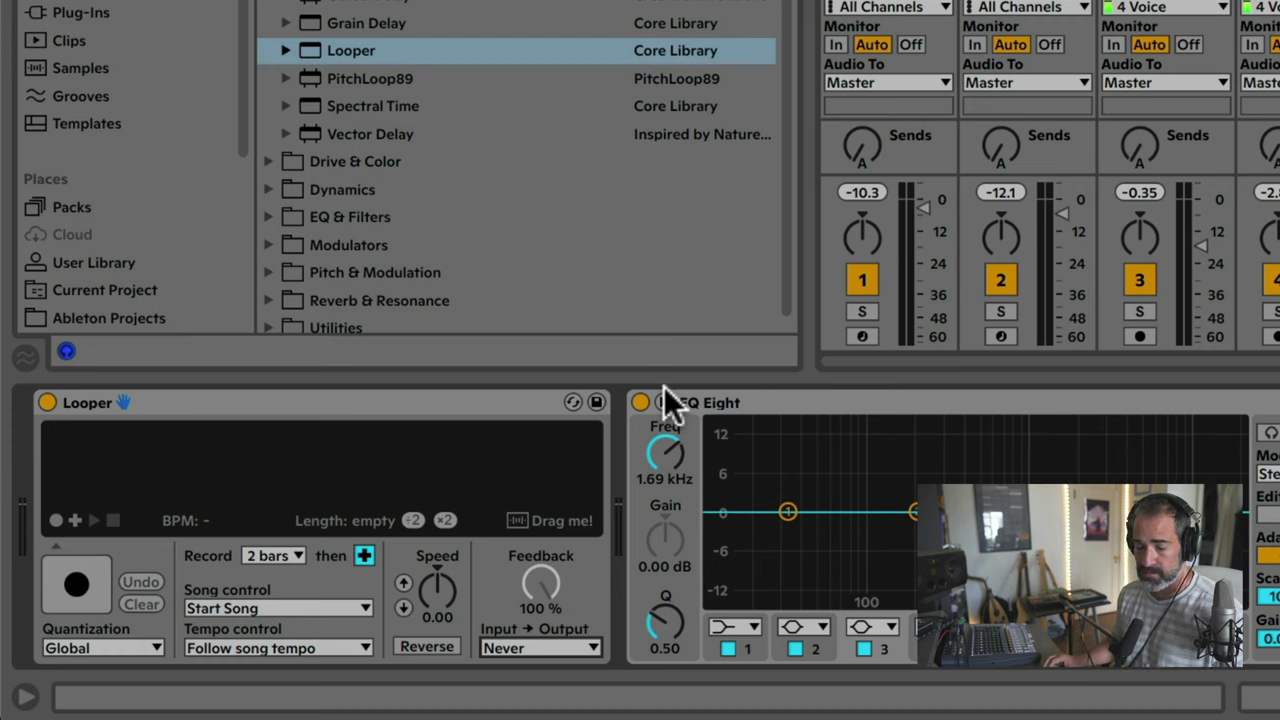
# Step: Hide the browser, arm the EP track, and check the return A sends of EP, Bass and Backing Vocals
pyautogui.press('super+alt+b')
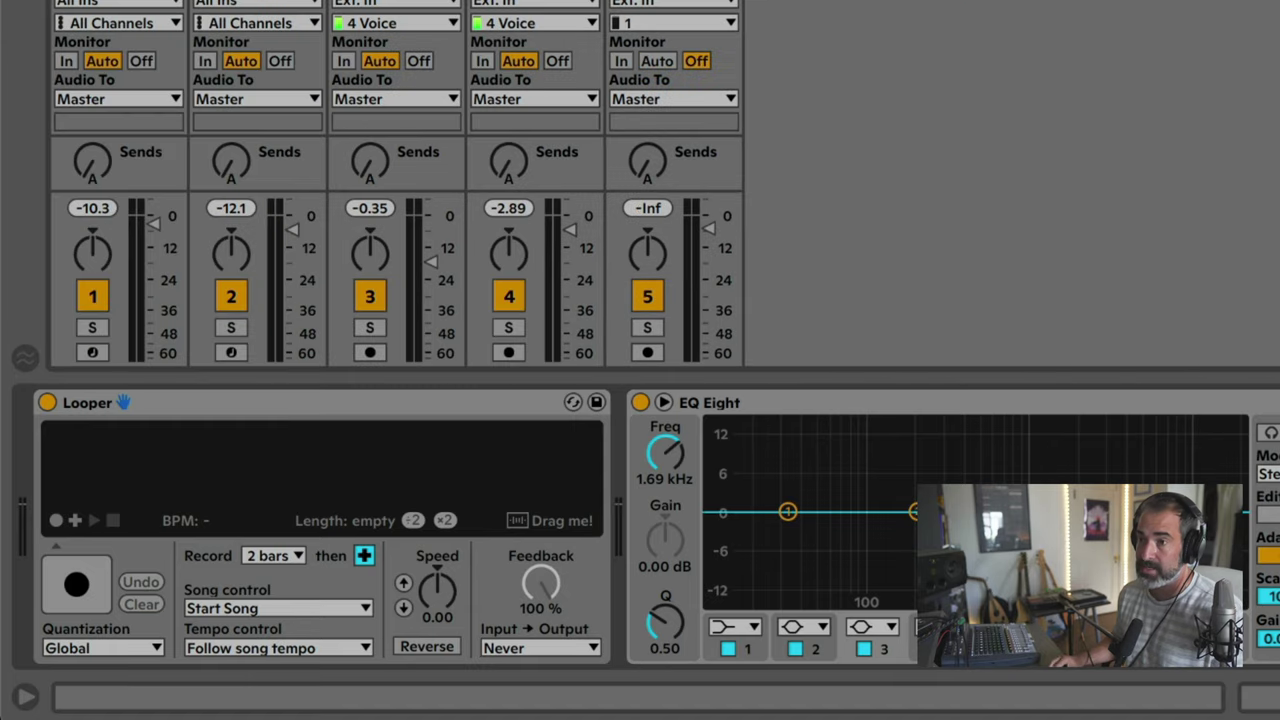
pyautogui.click(92, 352)
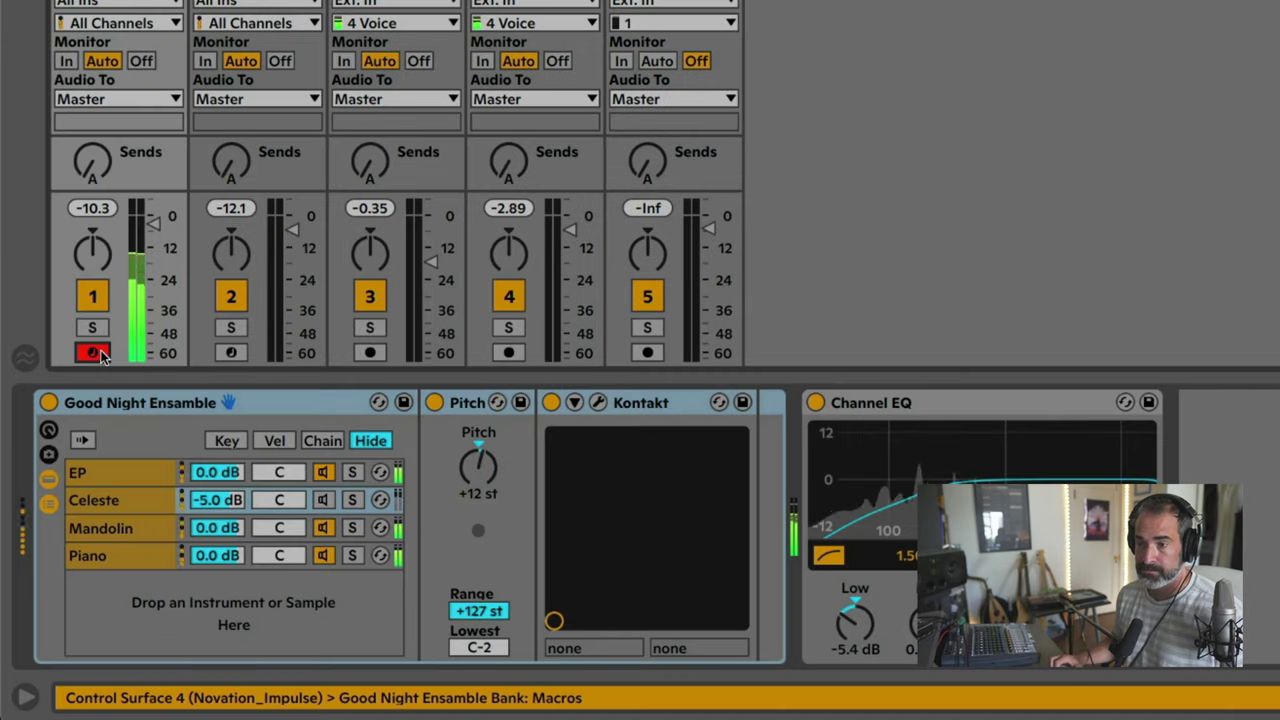
pyautogui.click(98, 162)
pyautogui.click(232, 176)
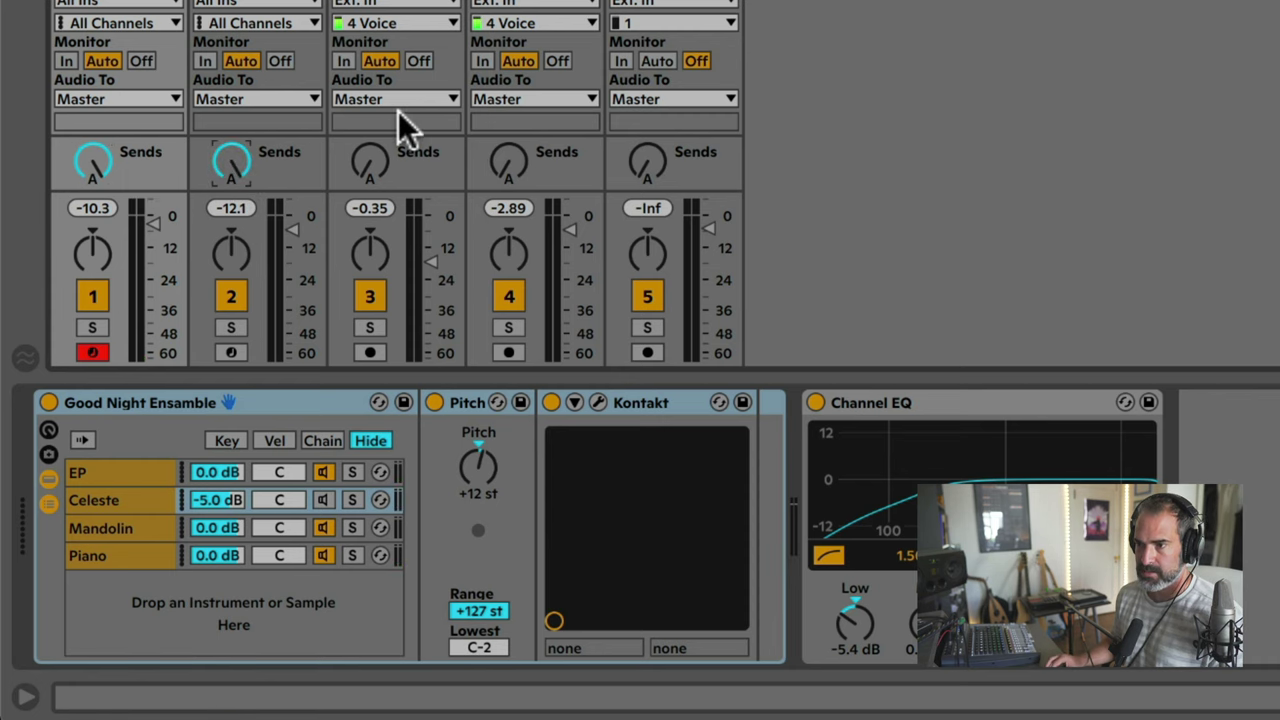
pyautogui.click(367, 164)
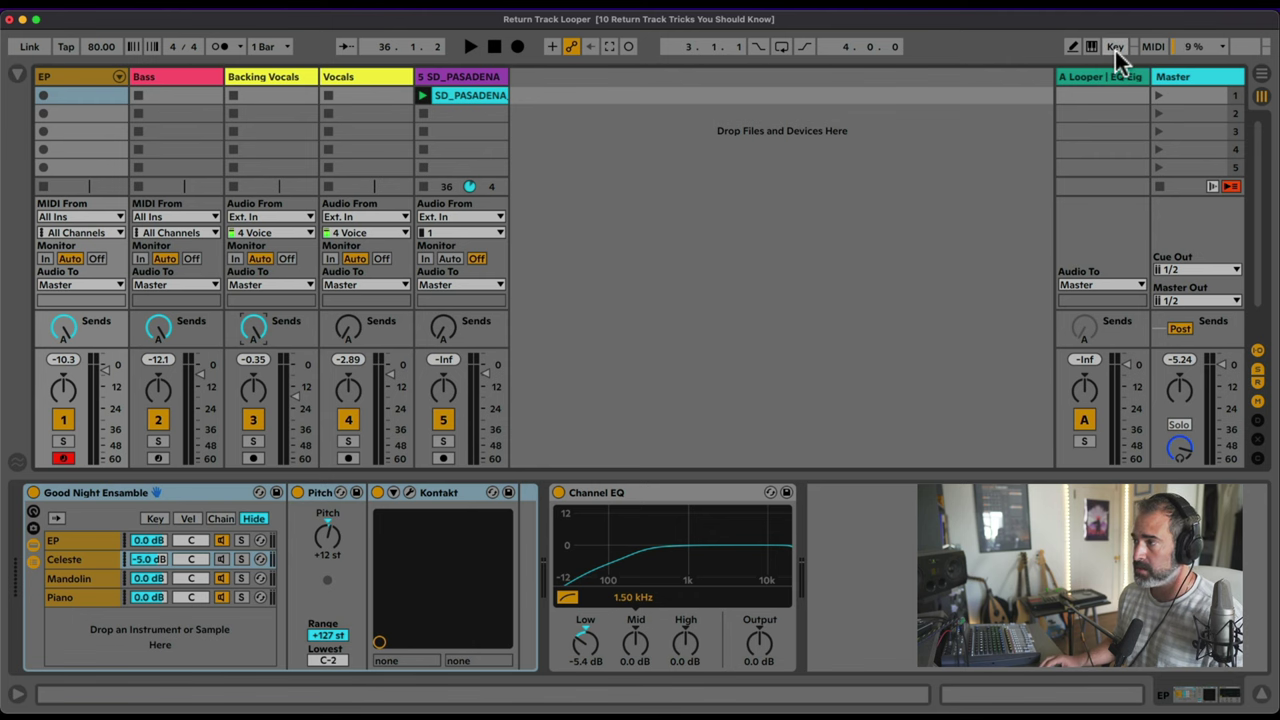
# Step: In Key Map mode, assign key 4 to the Vocals track's on/off switch
pyautogui.click(1114, 47)
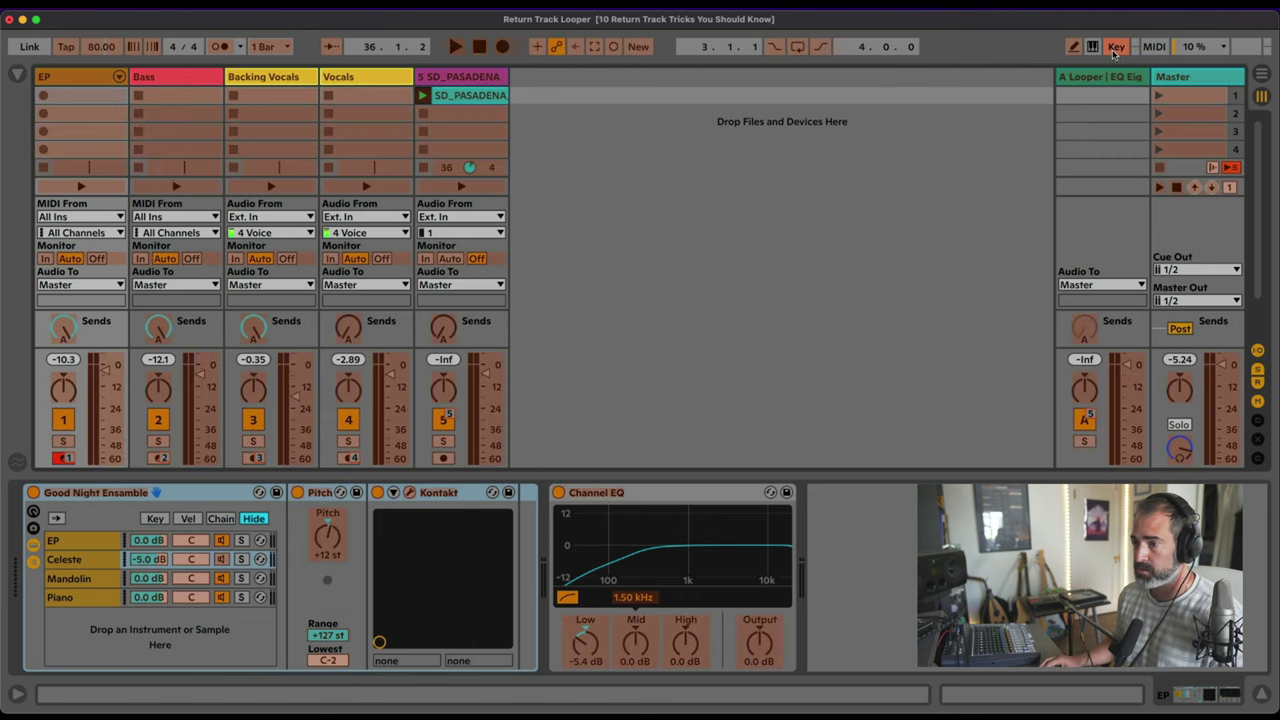
pyautogui.click(63, 458)
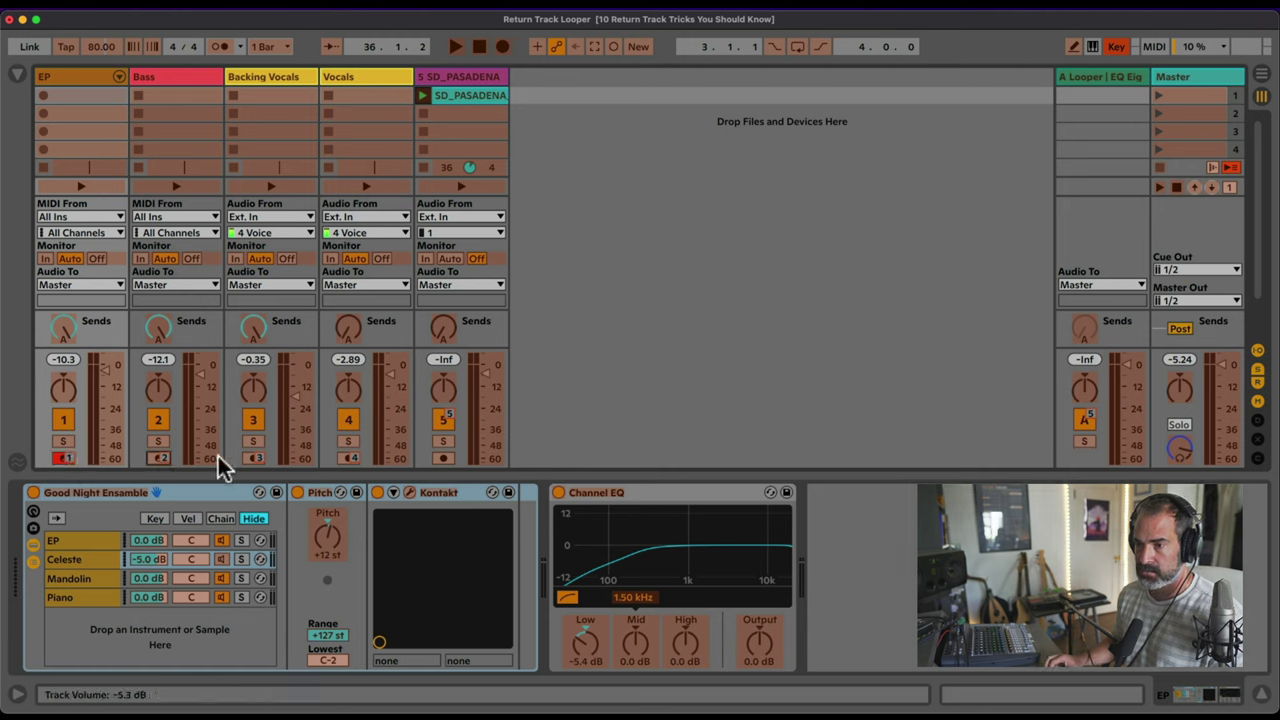
pyautogui.click(348, 458)
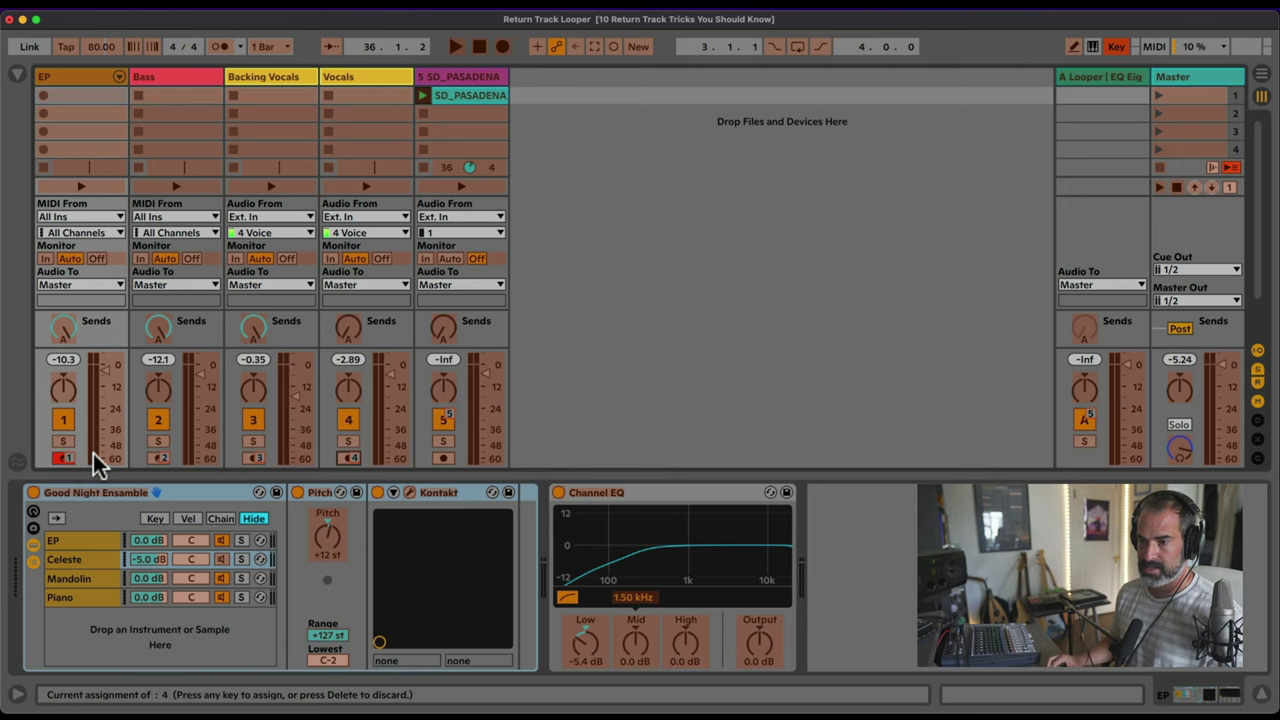
pyautogui.click(1115, 48)
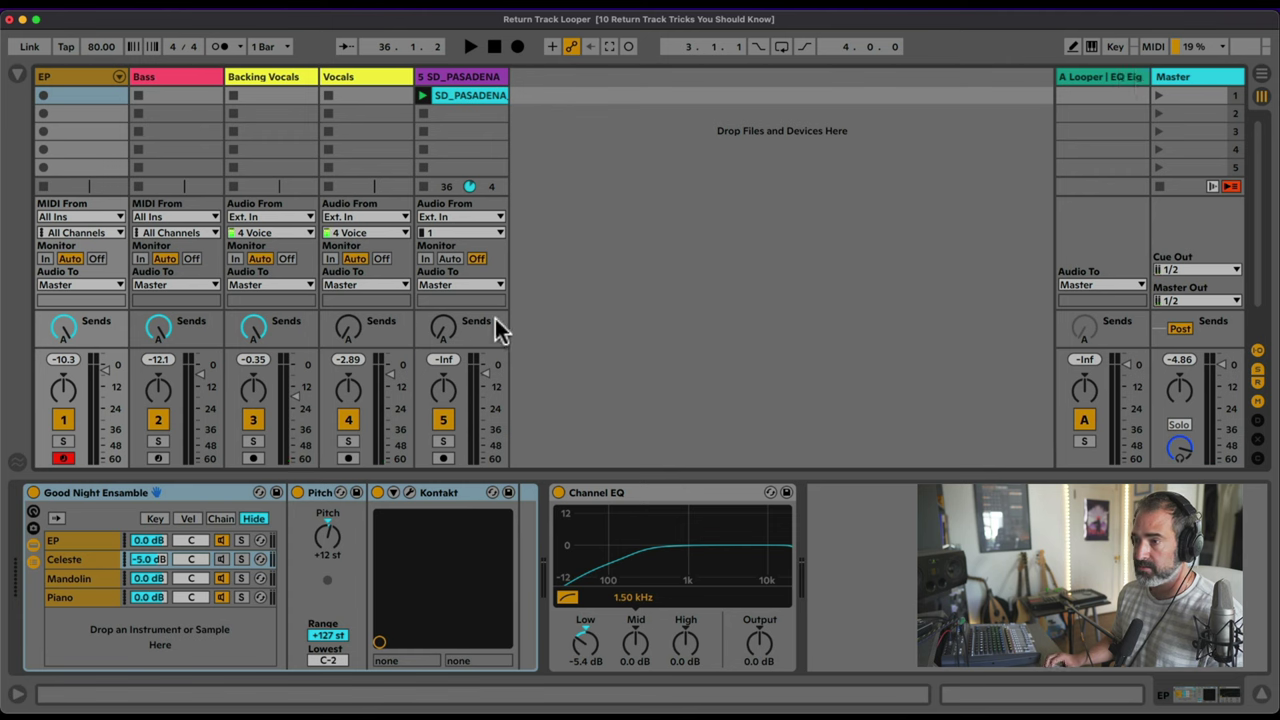
# Step: Toggle track 5 and the A return off and back on to test their activators
pyautogui.click(446, 422)
pyautogui.click(1086, 422)
pyautogui.click(1088, 423)
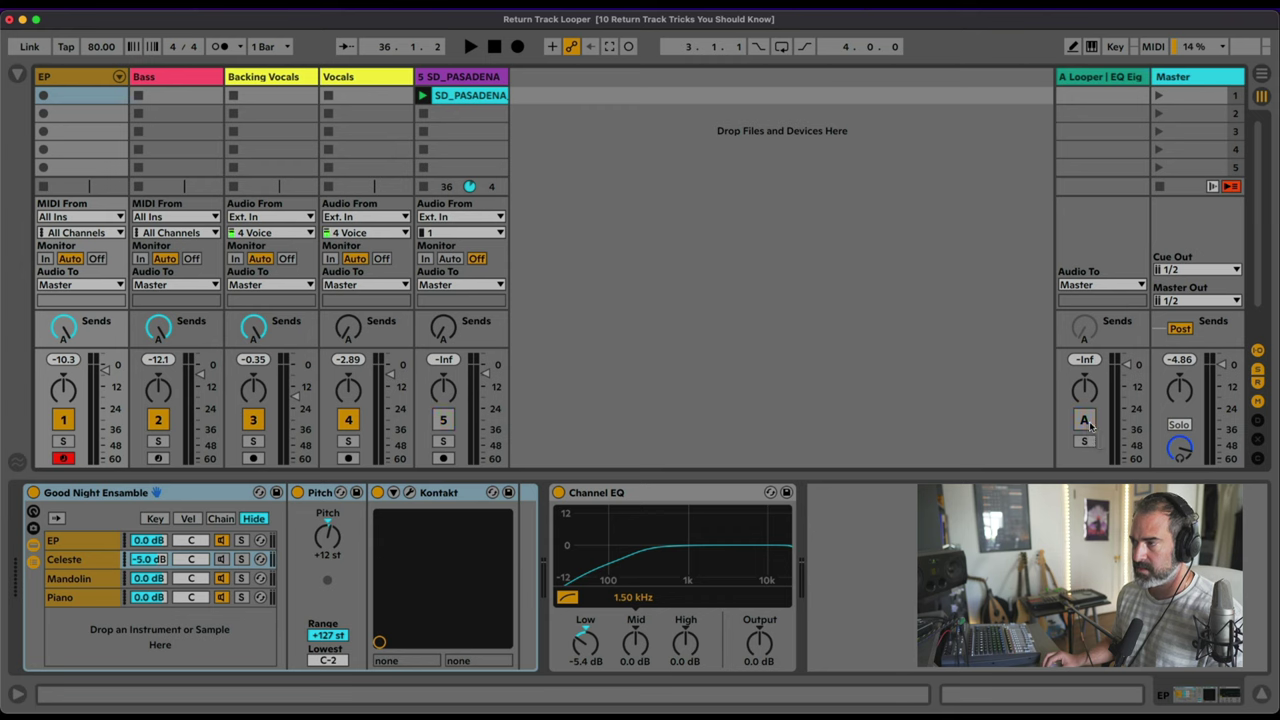
pyautogui.click(1088, 423)
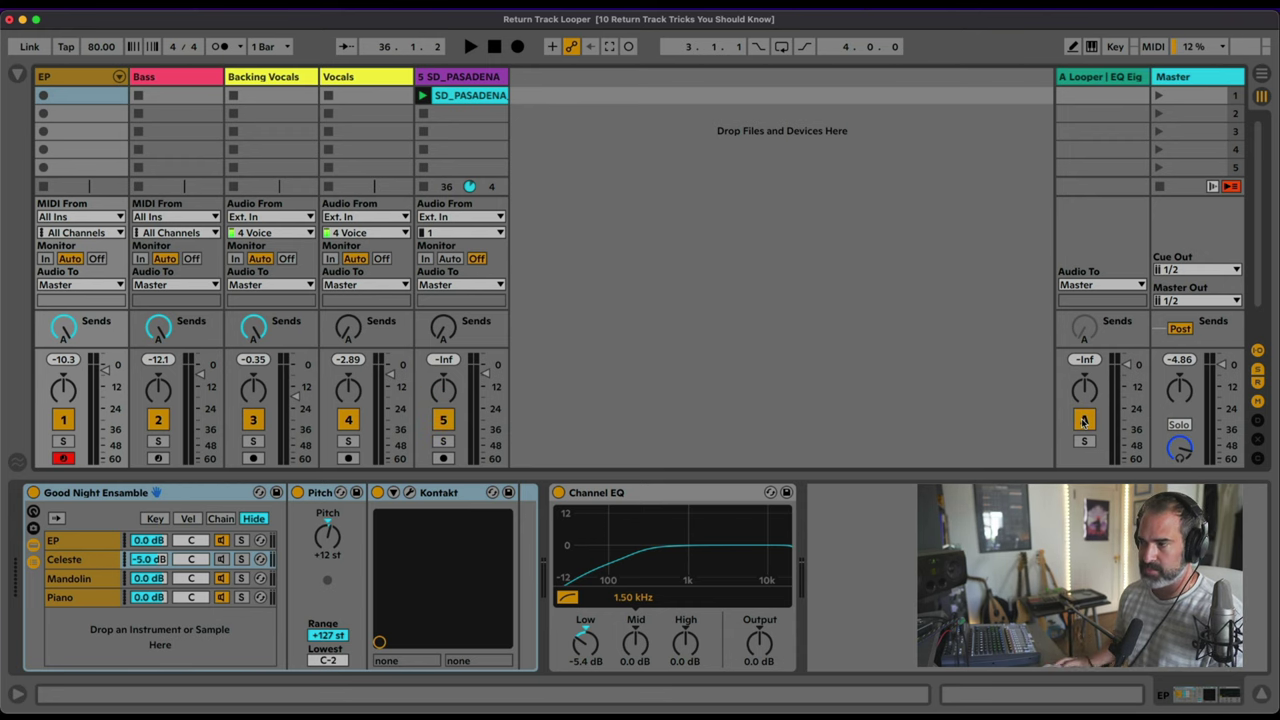
# Step: Select Return A, MIDI-map its Looper record button to the foot pedal, then start playback
pyautogui.click(1093, 76)
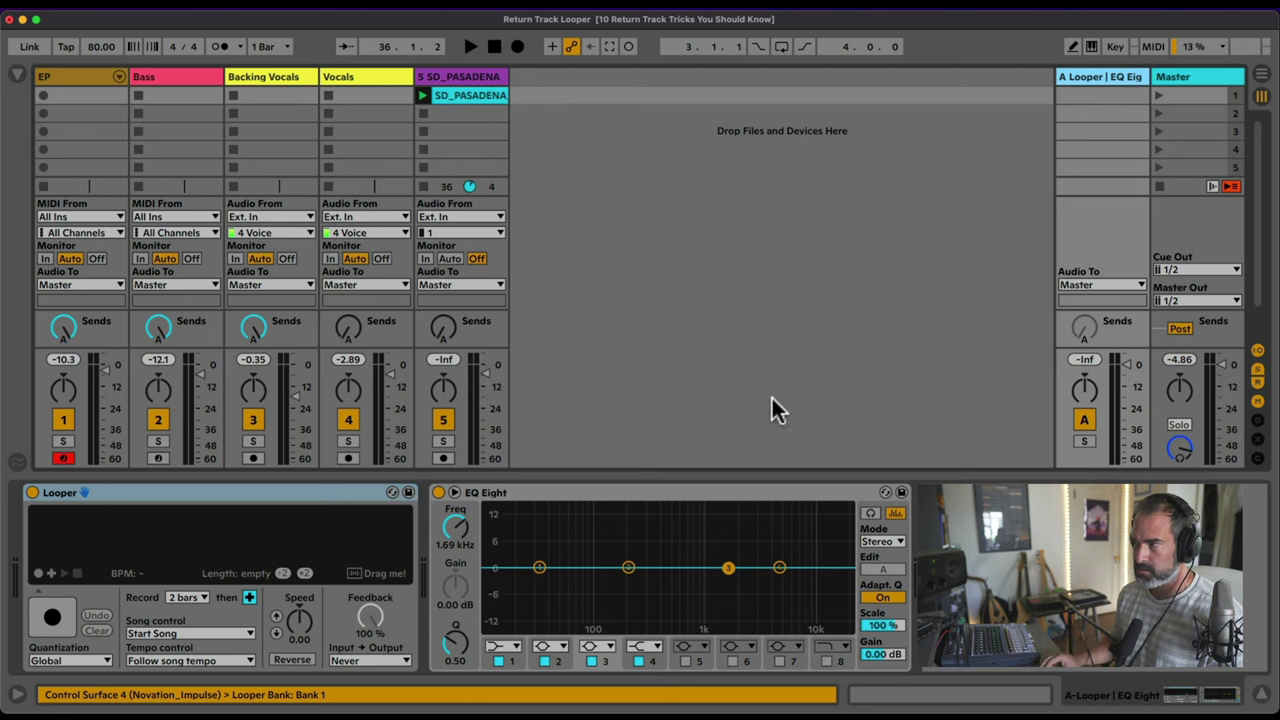
pyautogui.click(1153, 46)
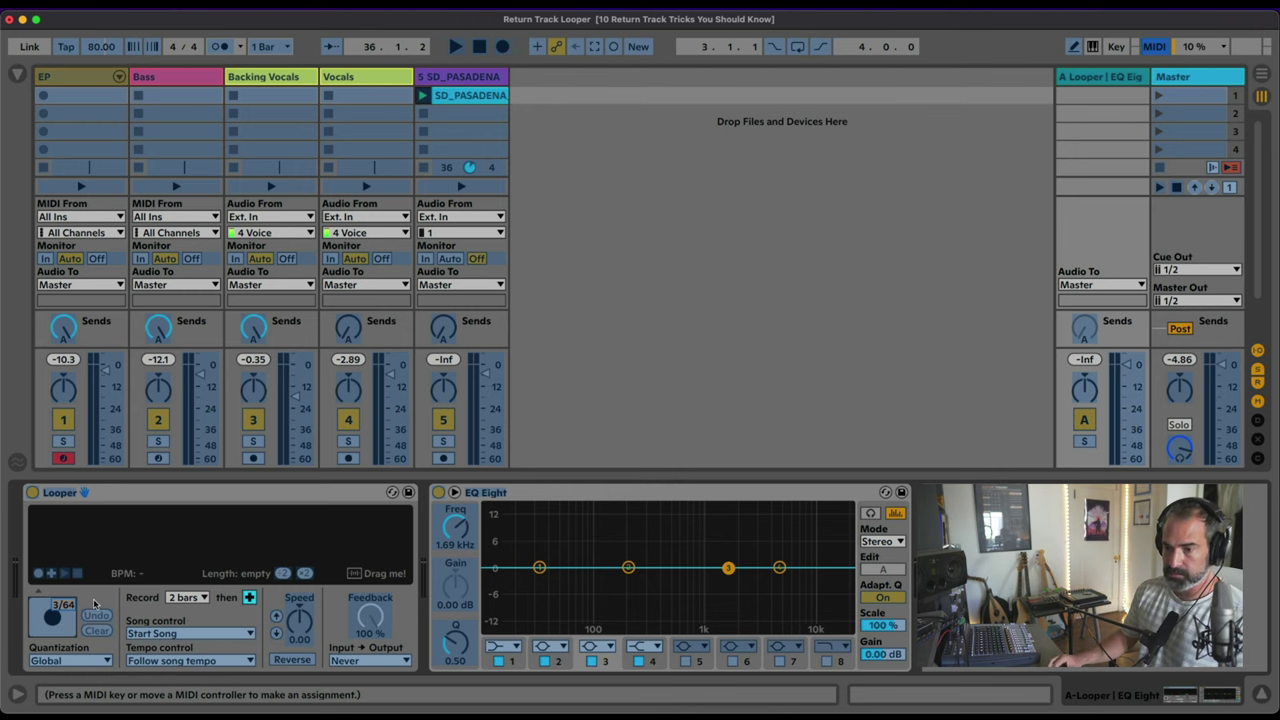
pyautogui.press('super+m')
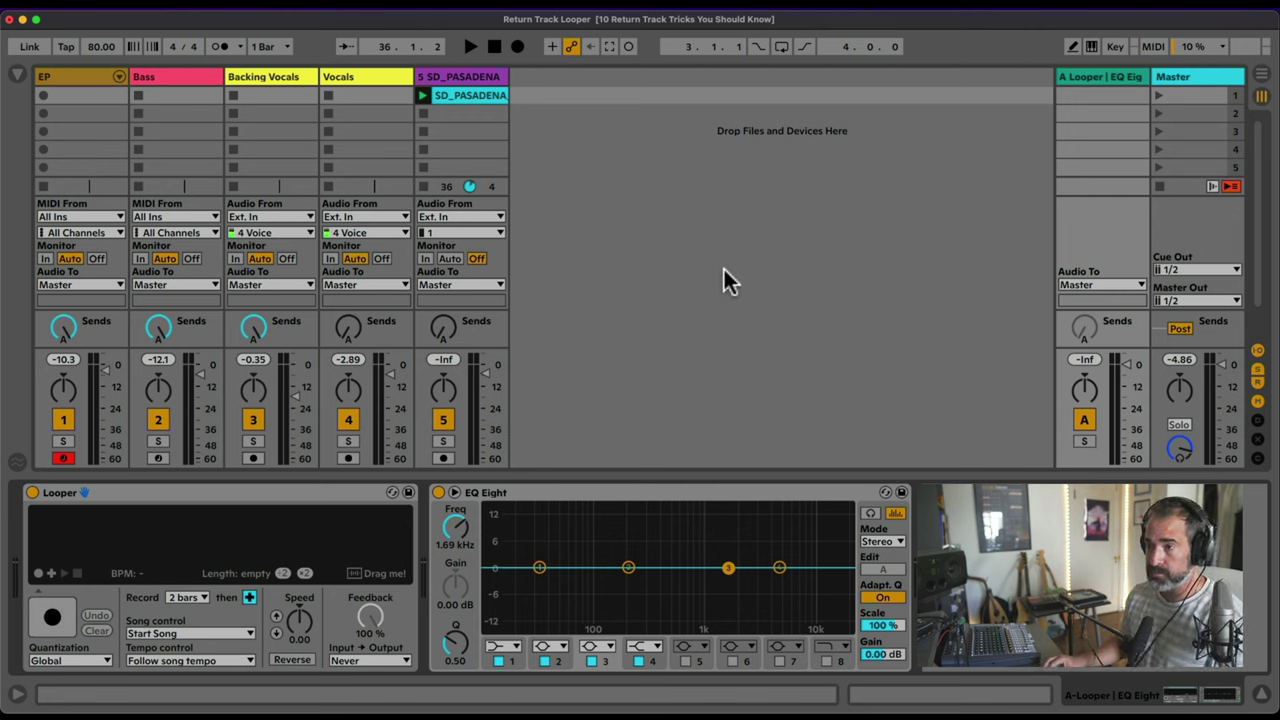
pyautogui.press('space')
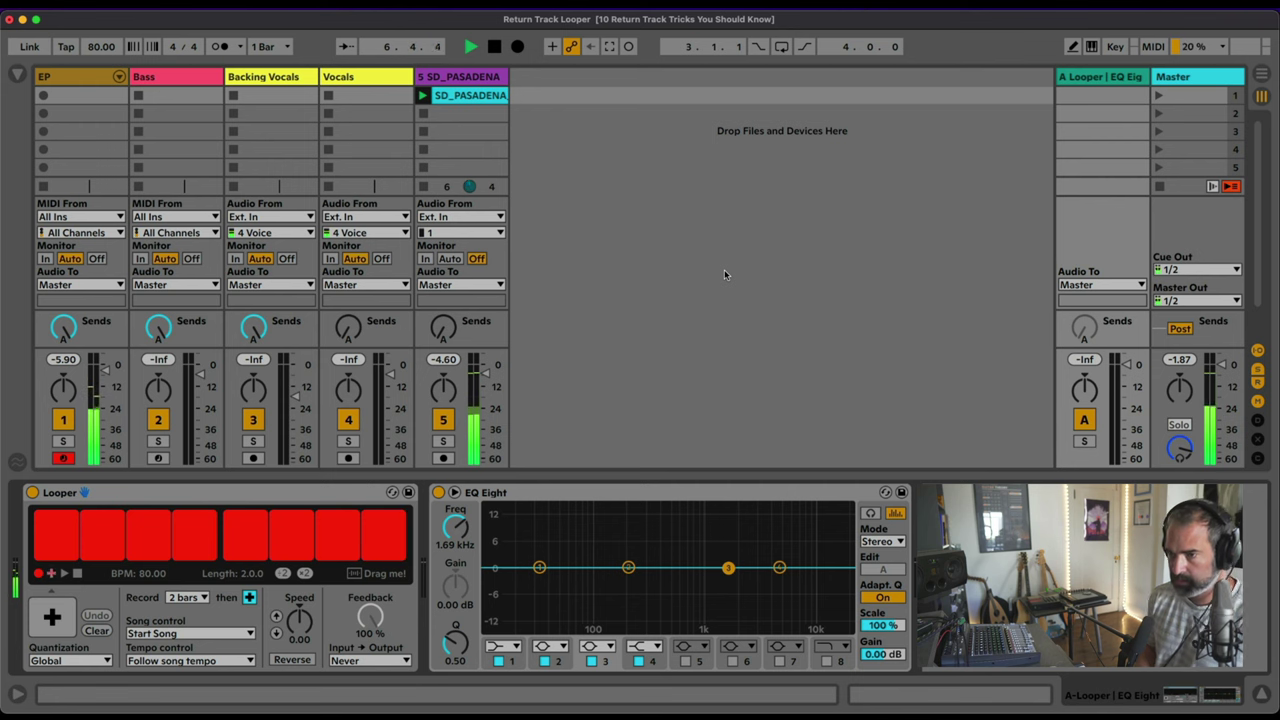
# Step: Switch the Looper from recording to loop playback, stop the transport, and keep Input→Output at Never
pyautogui.press('Right')
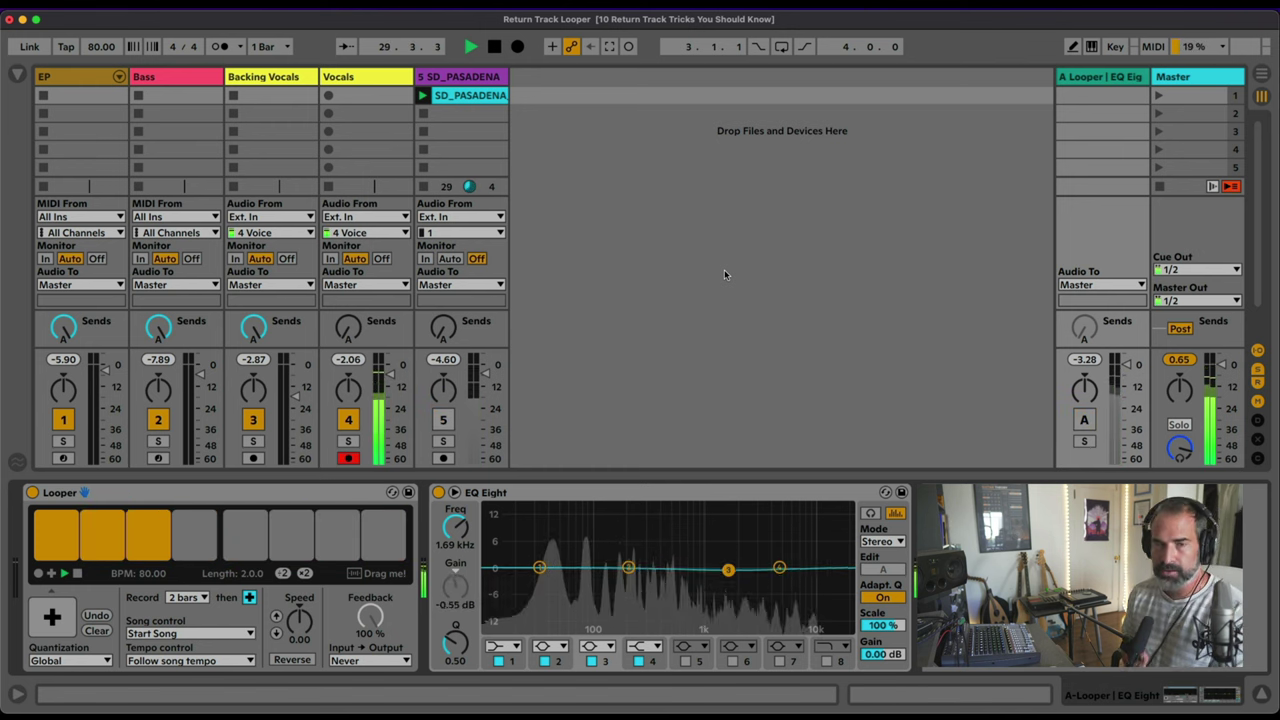
pyautogui.press('space')
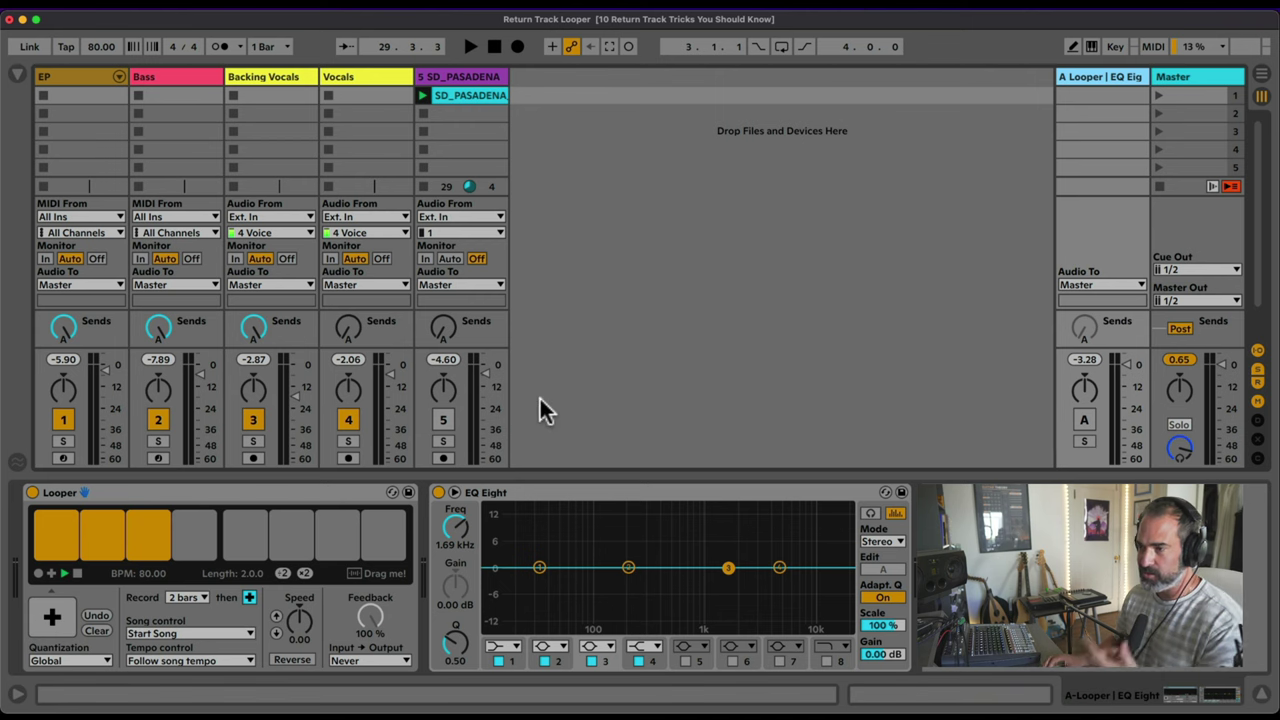
pyautogui.click(365, 664)
pyautogui.click(372, 665)
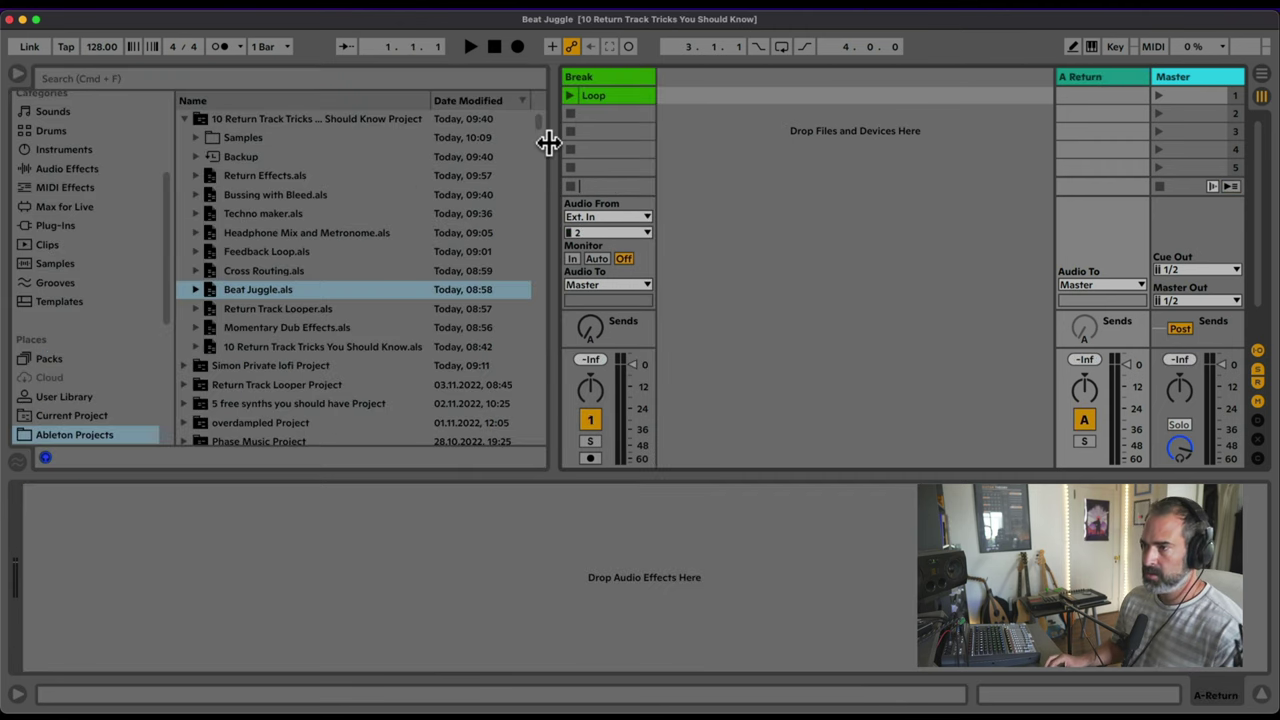
# Step: Narrow the browser and launch the Break track's Loop clip
pyautogui.moveTo(548, 142); pyautogui.dragTo(482, 143)
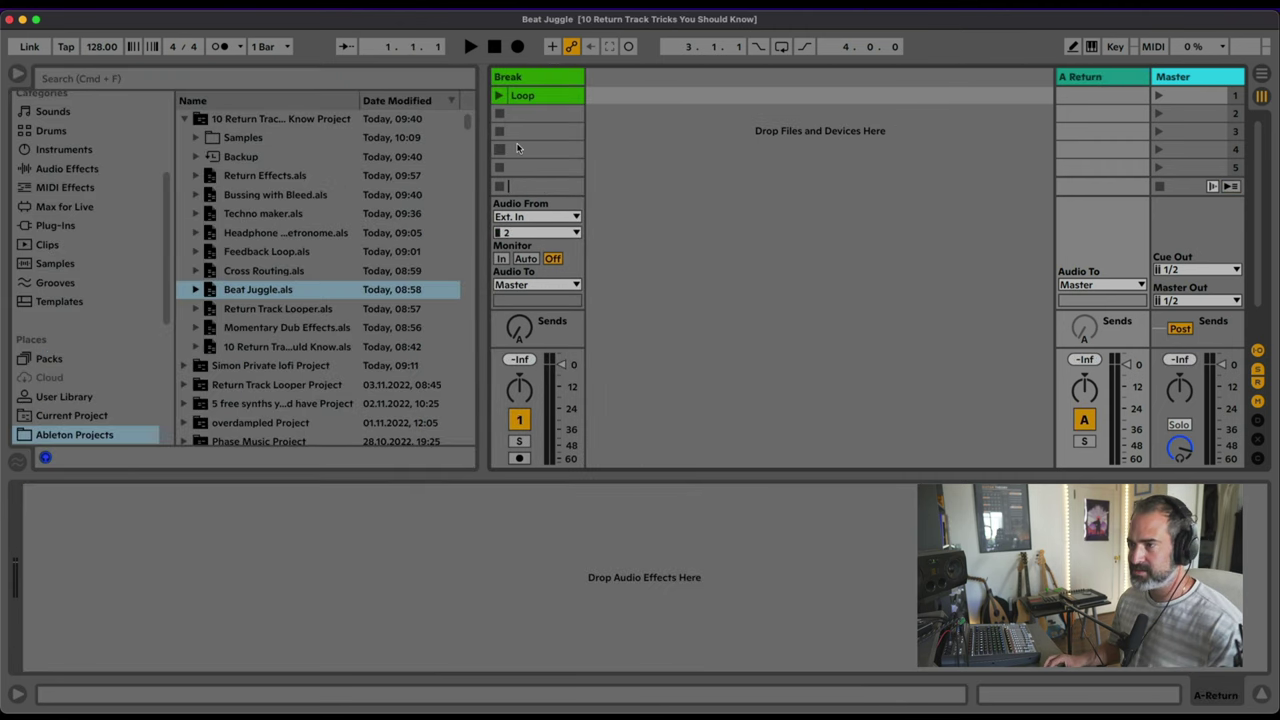
pyautogui.click(560, 82)
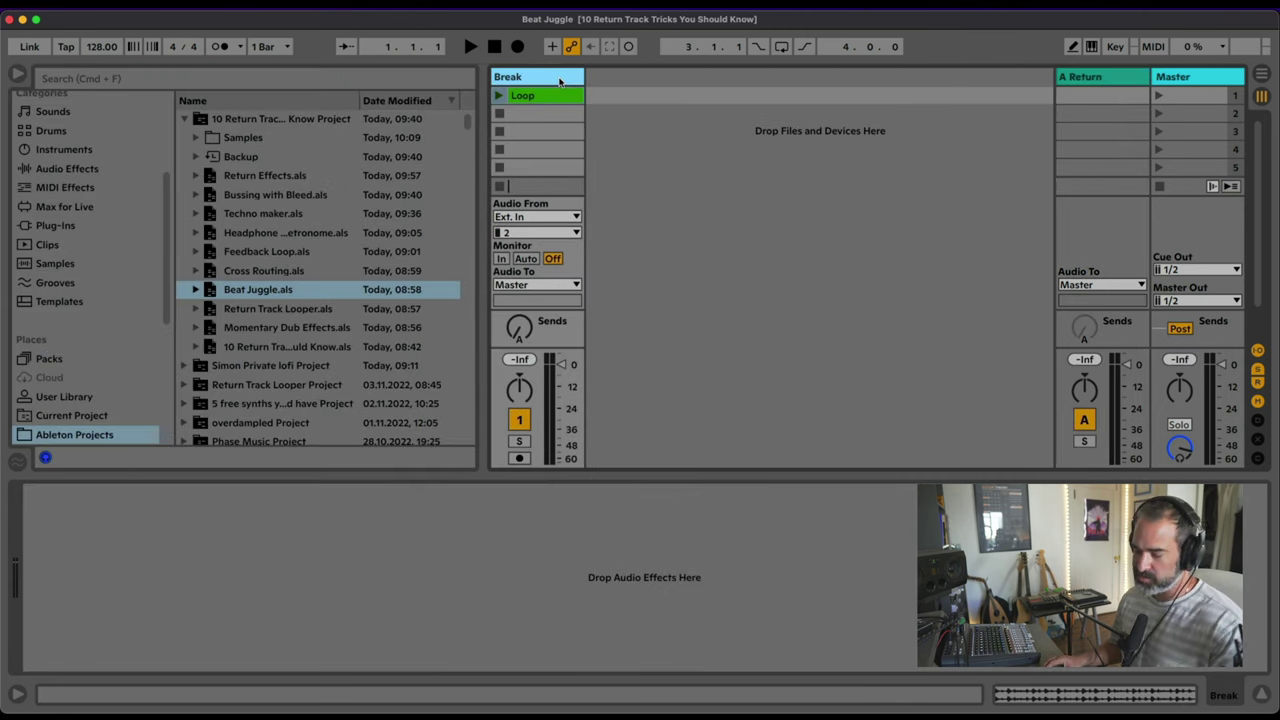
pyautogui.click(498, 95)
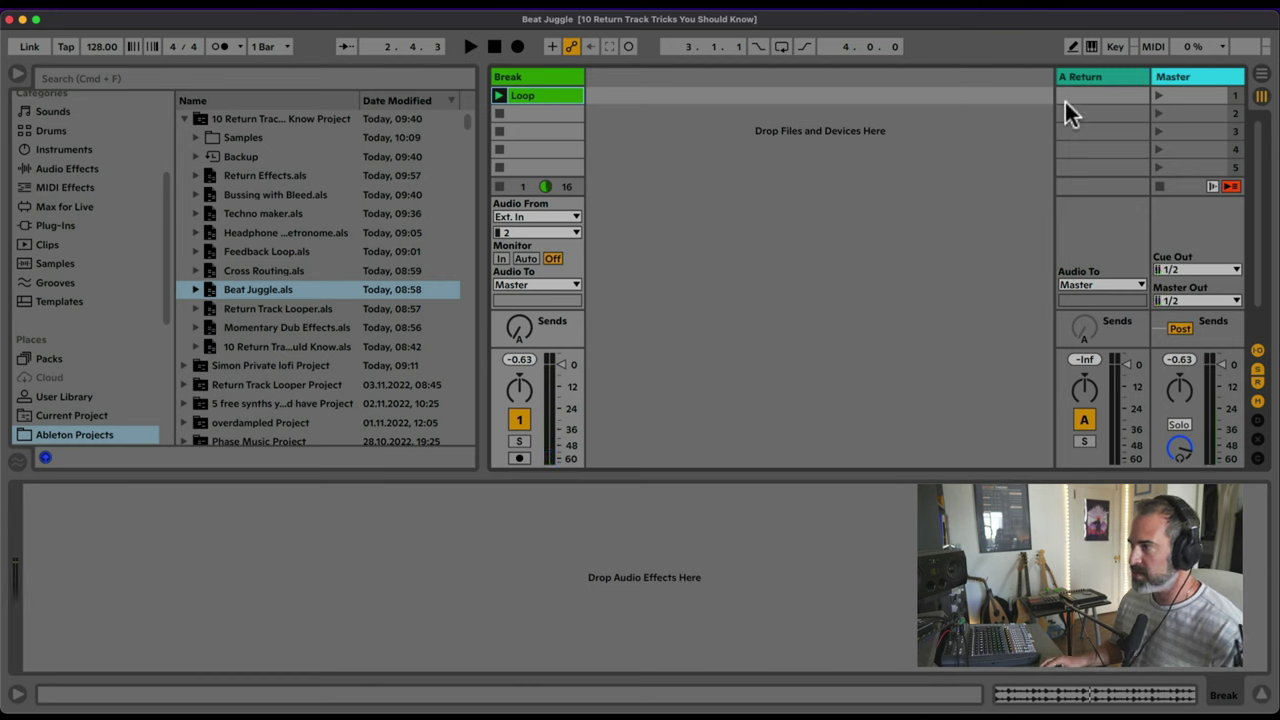
# Step: Show the crossfader section, assign Break to side A and A Return to side B
pyautogui.click(1258, 440)
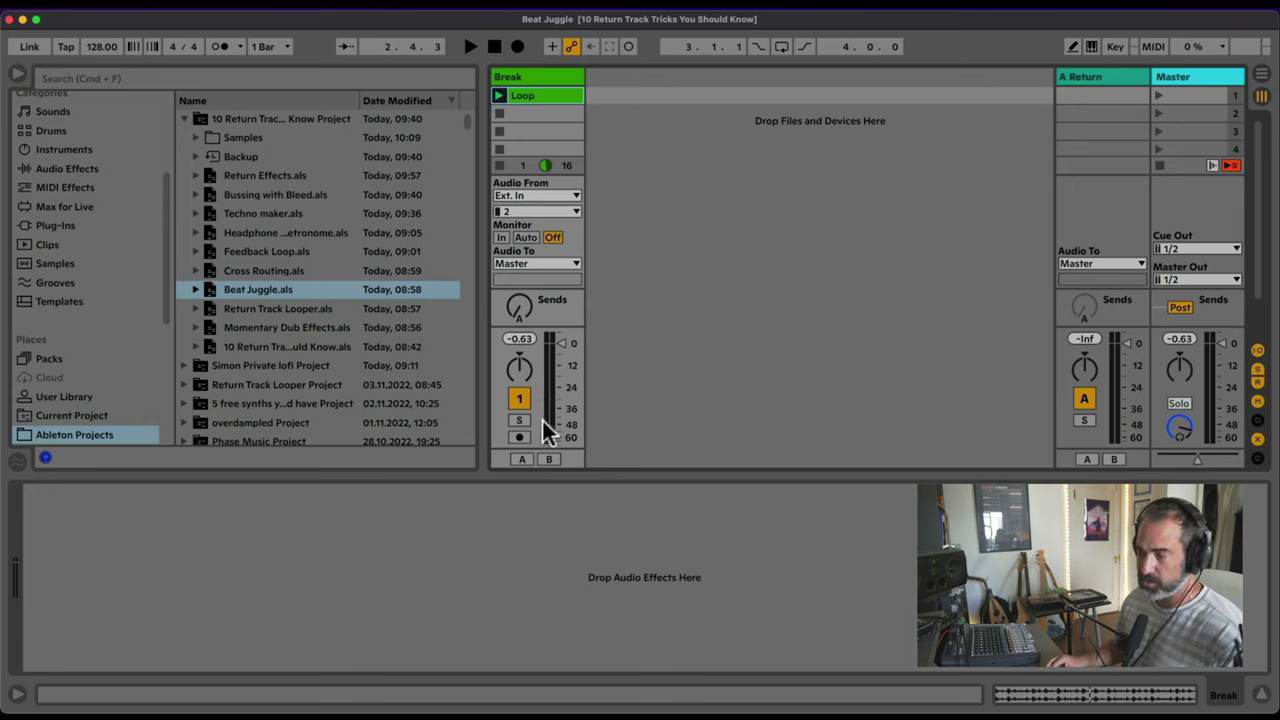
pyautogui.click(520, 460)
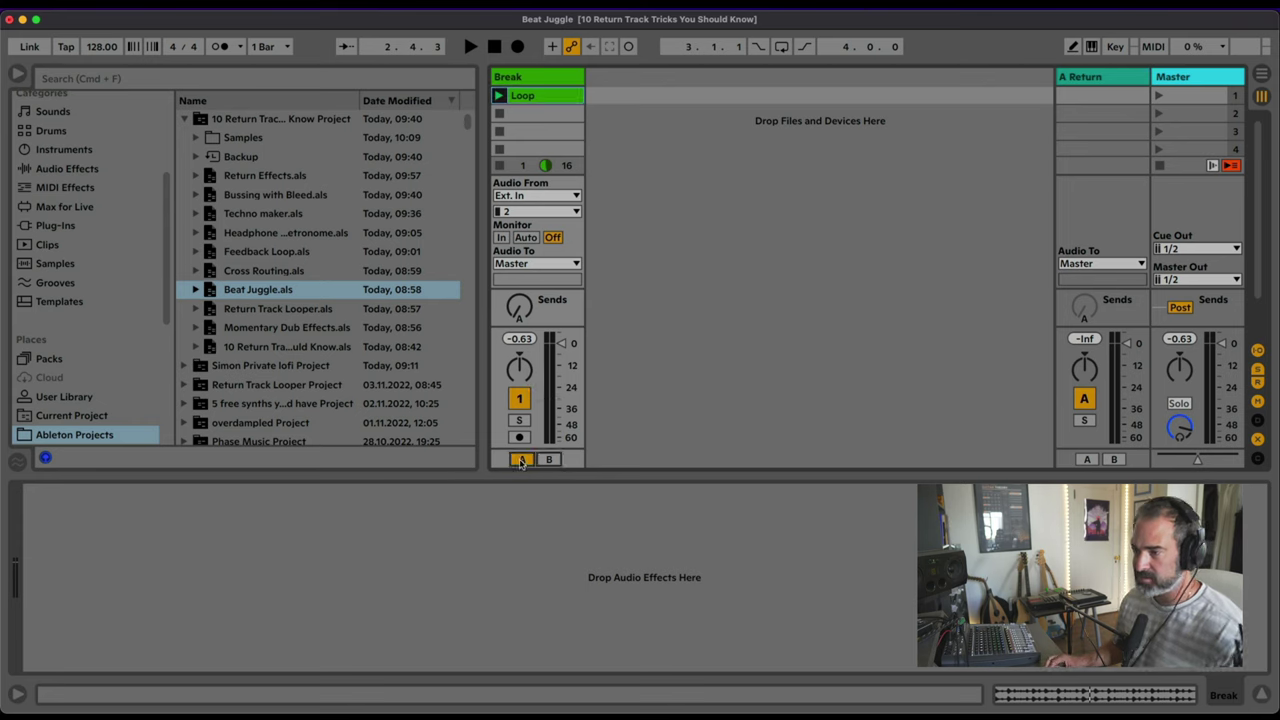
pyautogui.click(1114, 460)
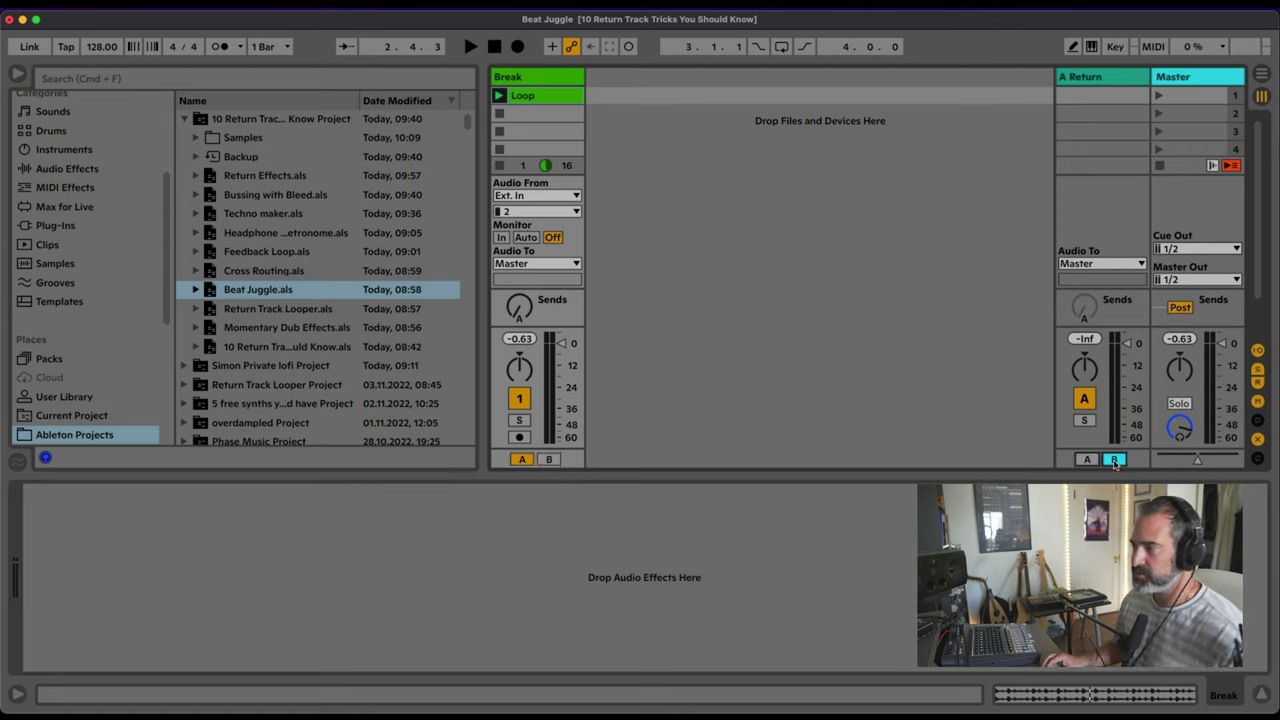
pyautogui.click(1098, 77)
# Step: Add a Delay to the A Return at 100% Dry/Wet, 0 feedback and delay times of 2
pyautogui.click(80, 170)
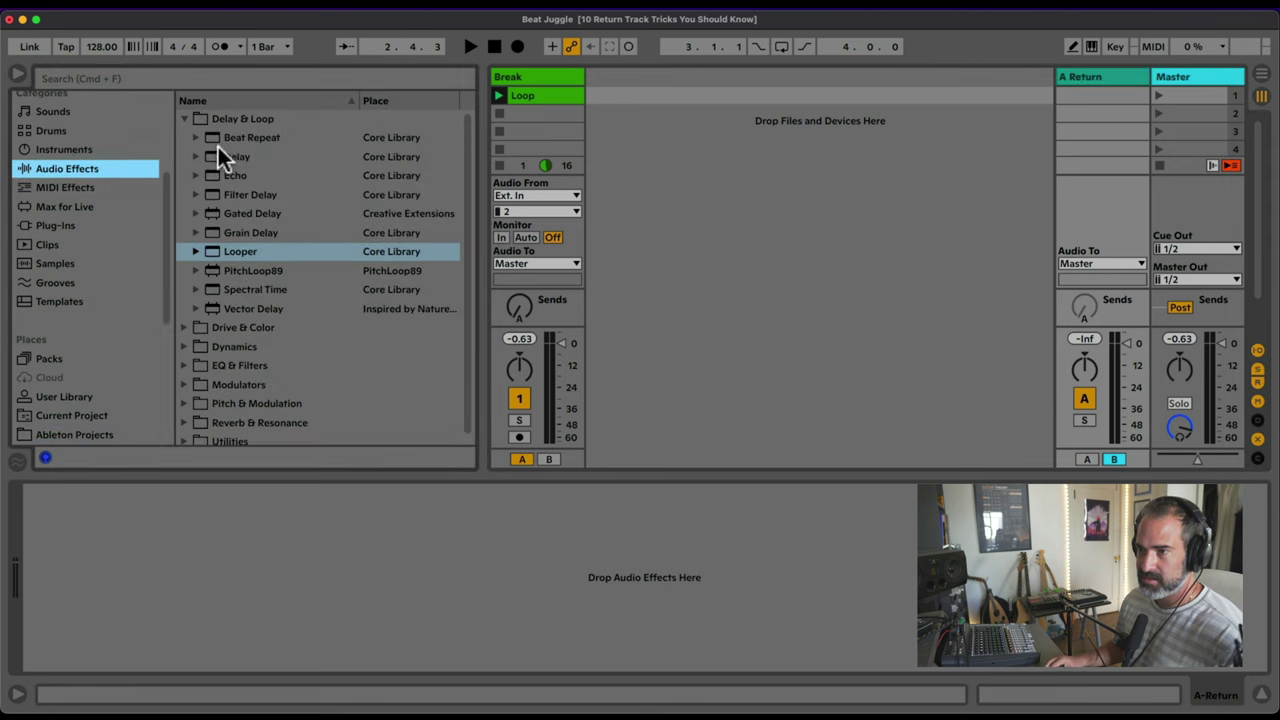
pyautogui.moveTo(233, 157); pyautogui.dragTo(378, 517)
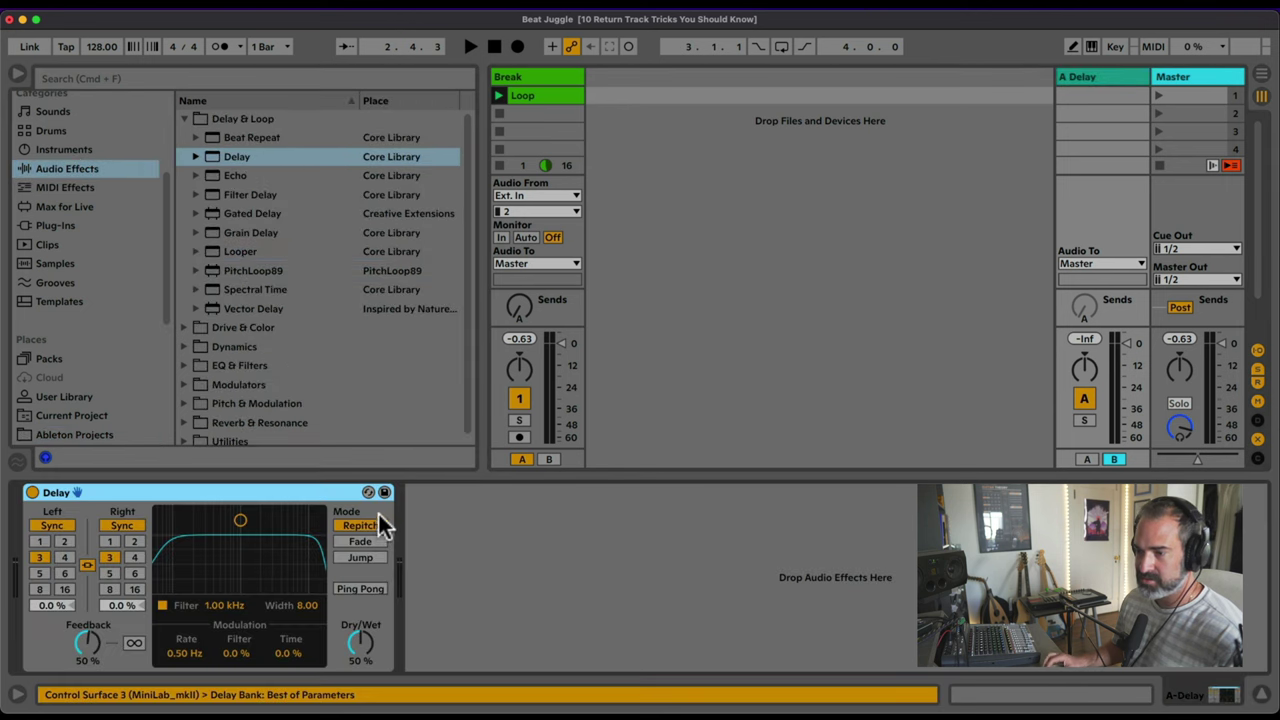
pyautogui.moveTo(377, 632); pyautogui.dragTo(377, 580)
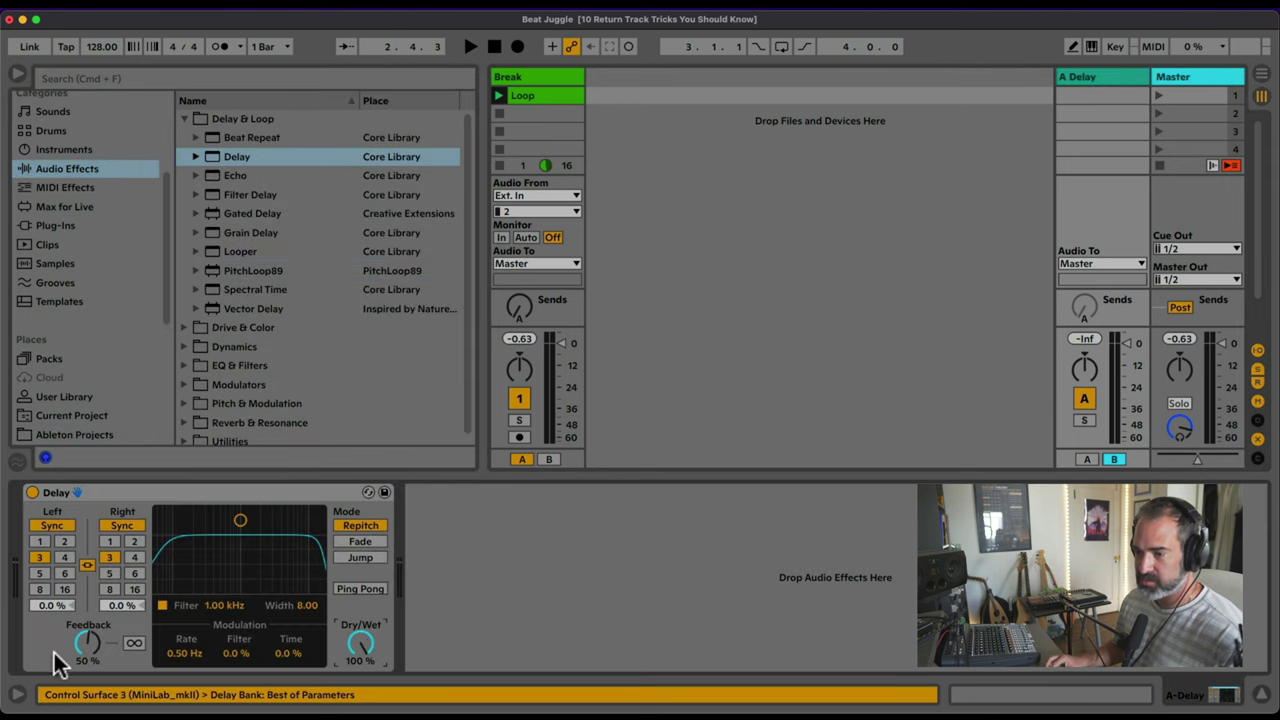
pyautogui.moveTo(51, 653); pyautogui.dragTo(87, 665)
pyautogui.click(64, 541)
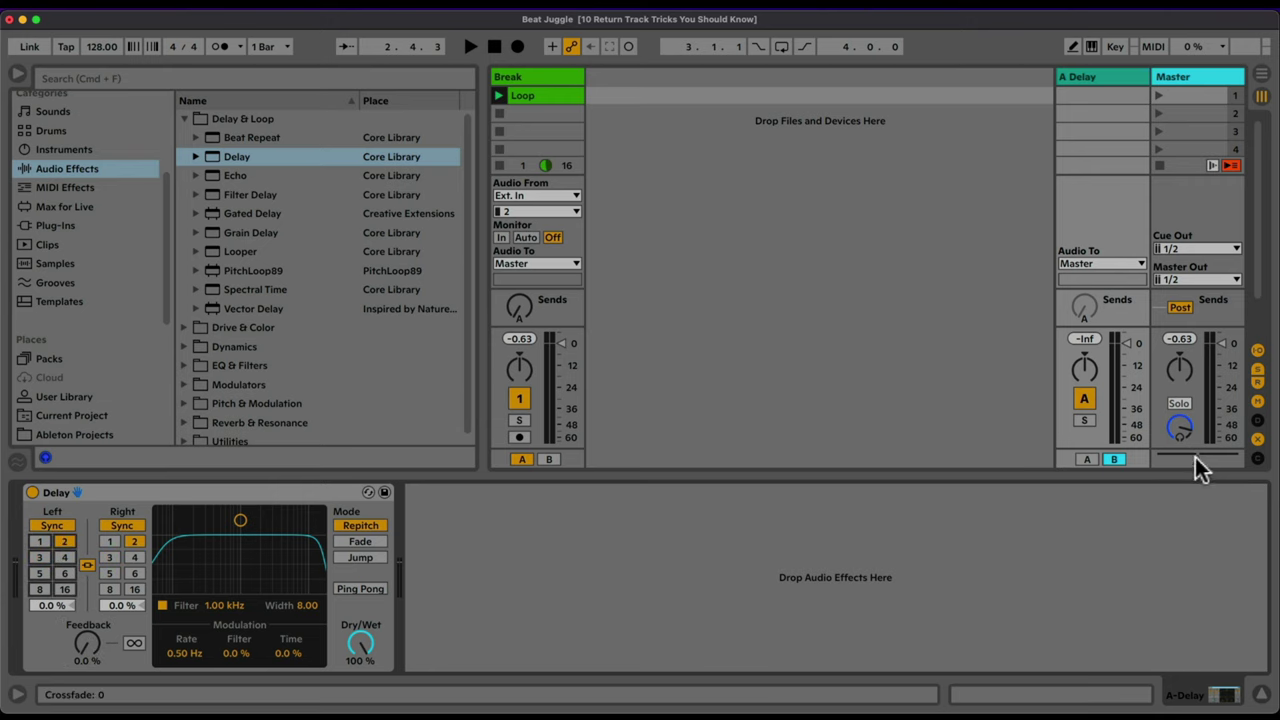
# Step: Give the crossfader a Fast Cut curve and key-map its left and right ends to 1 and 2
pyautogui.rightClick(1205, 468)
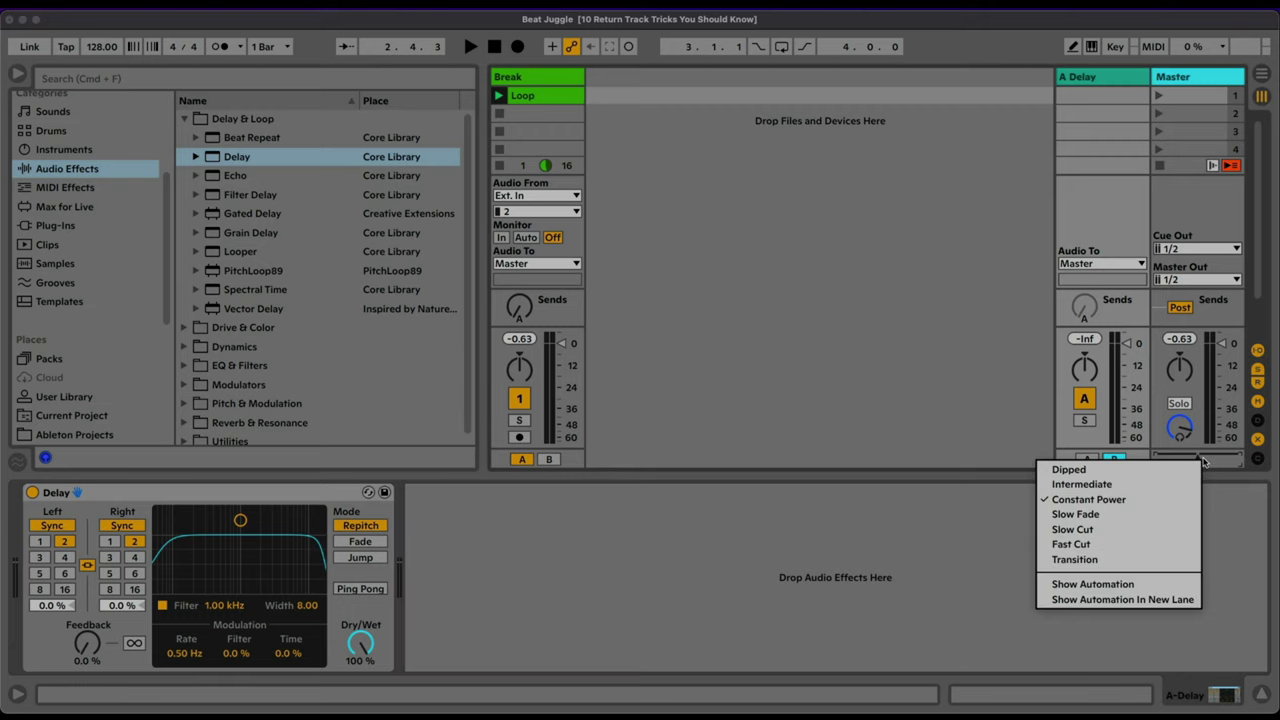
pyautogui.click(1083, 546)
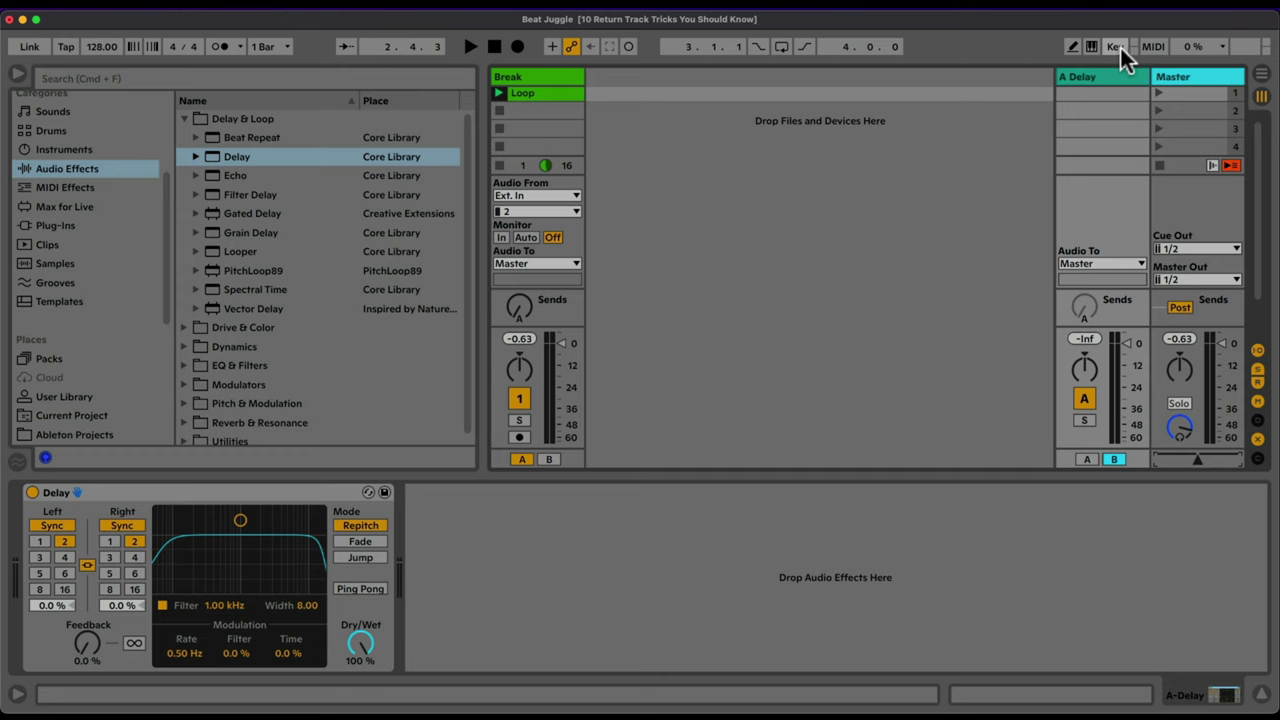
pyautogui.click(1120, 45)
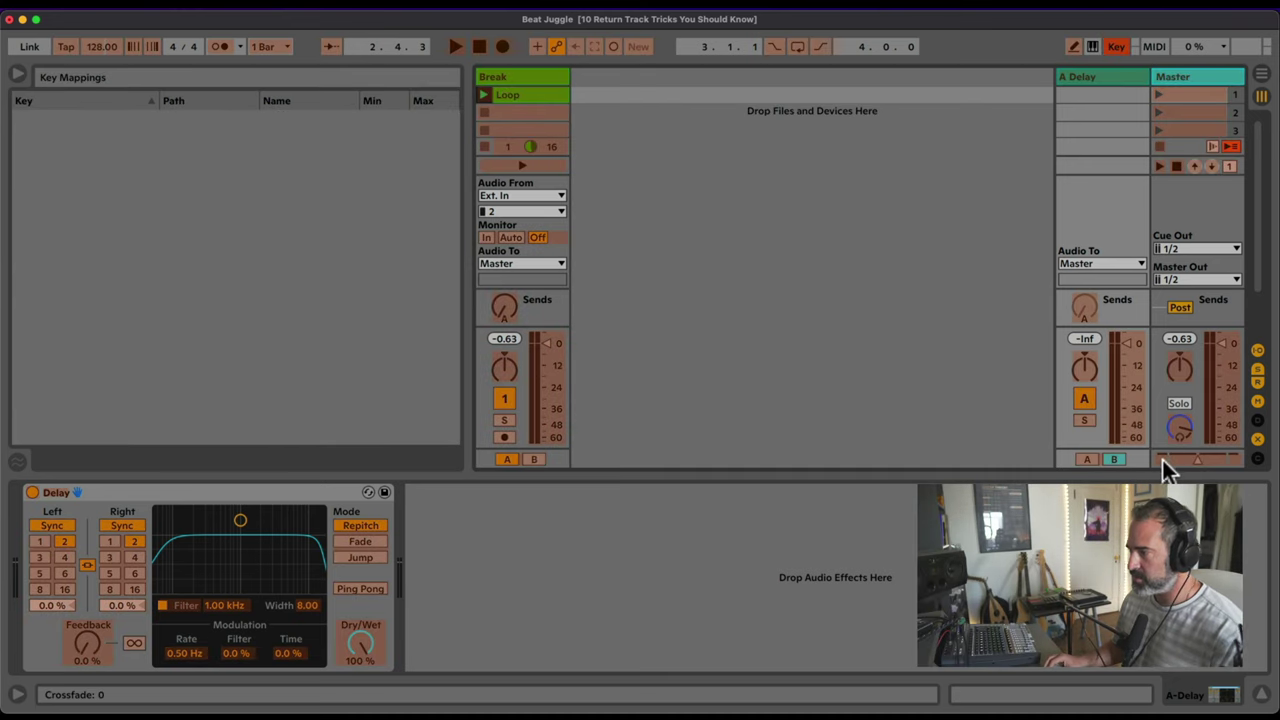
pyautogui.click(1162, 460)
pyautogui.click(1234, 462)
pyautogui.click(1162, 459)
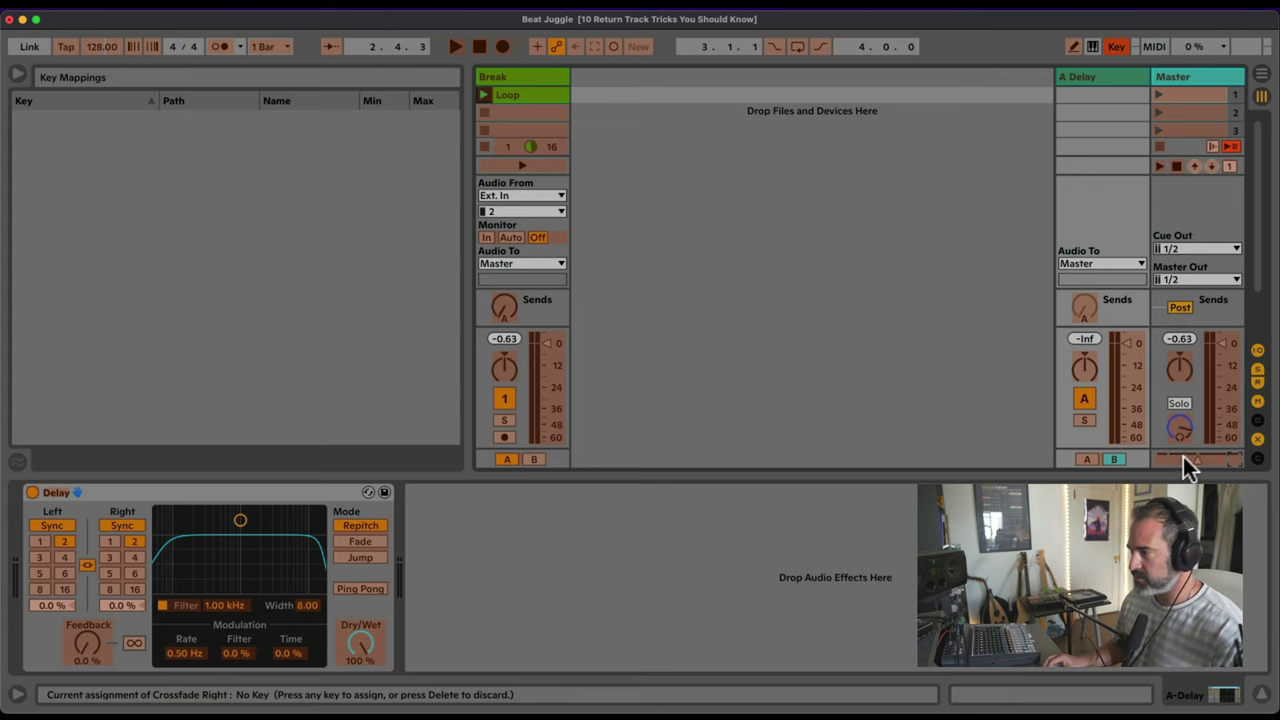
pyautogui.press('1')
pyautogui.click(1236, 460)
pyautogui.press('2')
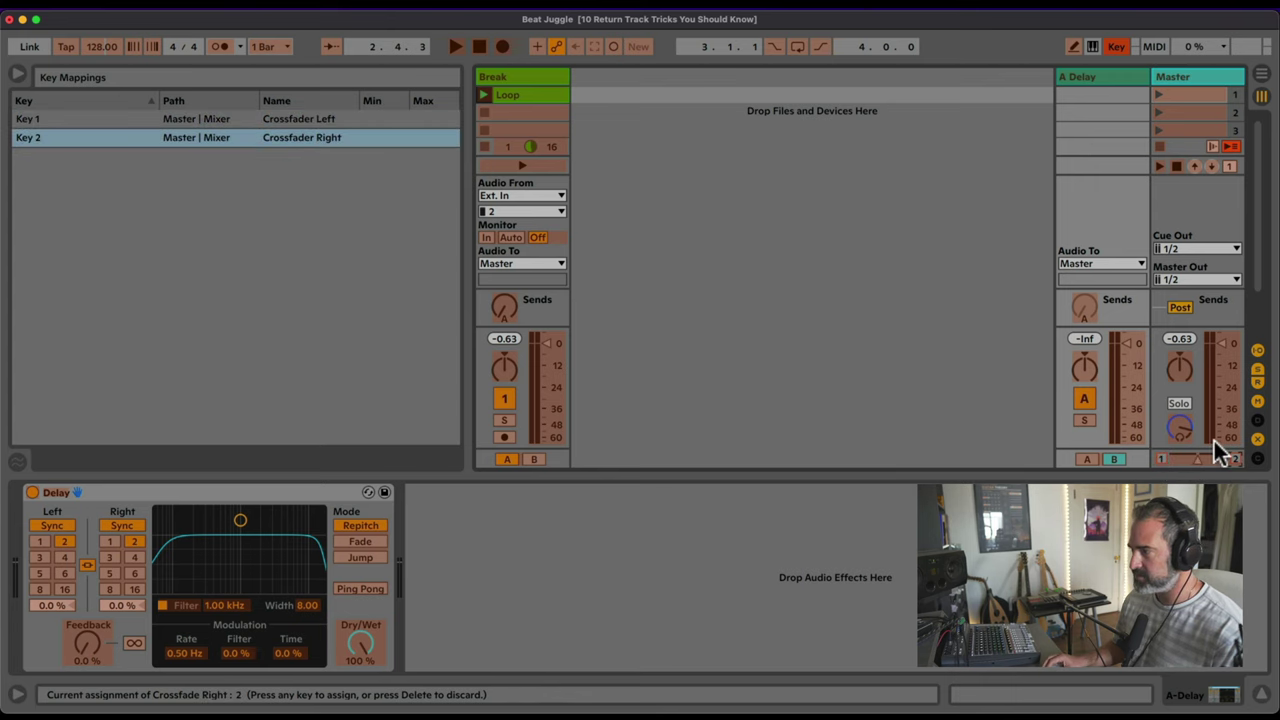
pyautogui.click(1116, 46)
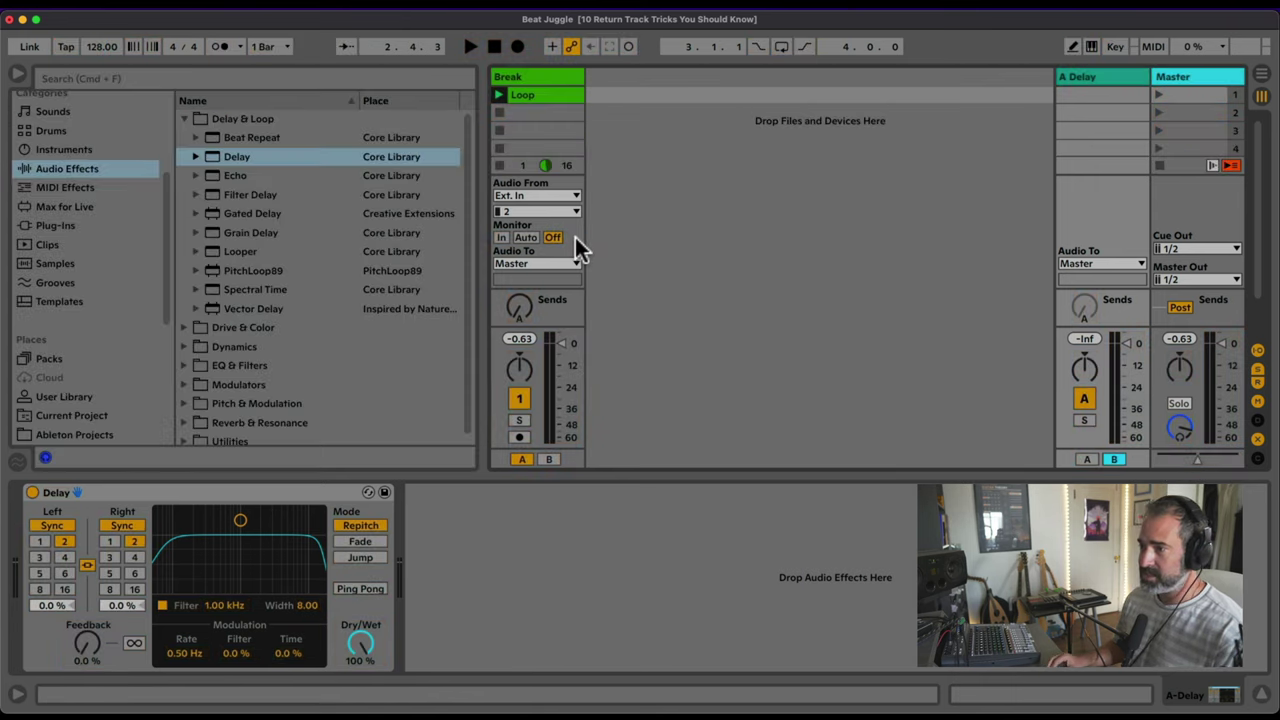
# Step: Send the Break loop into the A Delay return at -13 dB and toggle the return sends' Pre/Post
pyautogui.moveTo(519, 307); pyautogui.dragTo(519, 268)
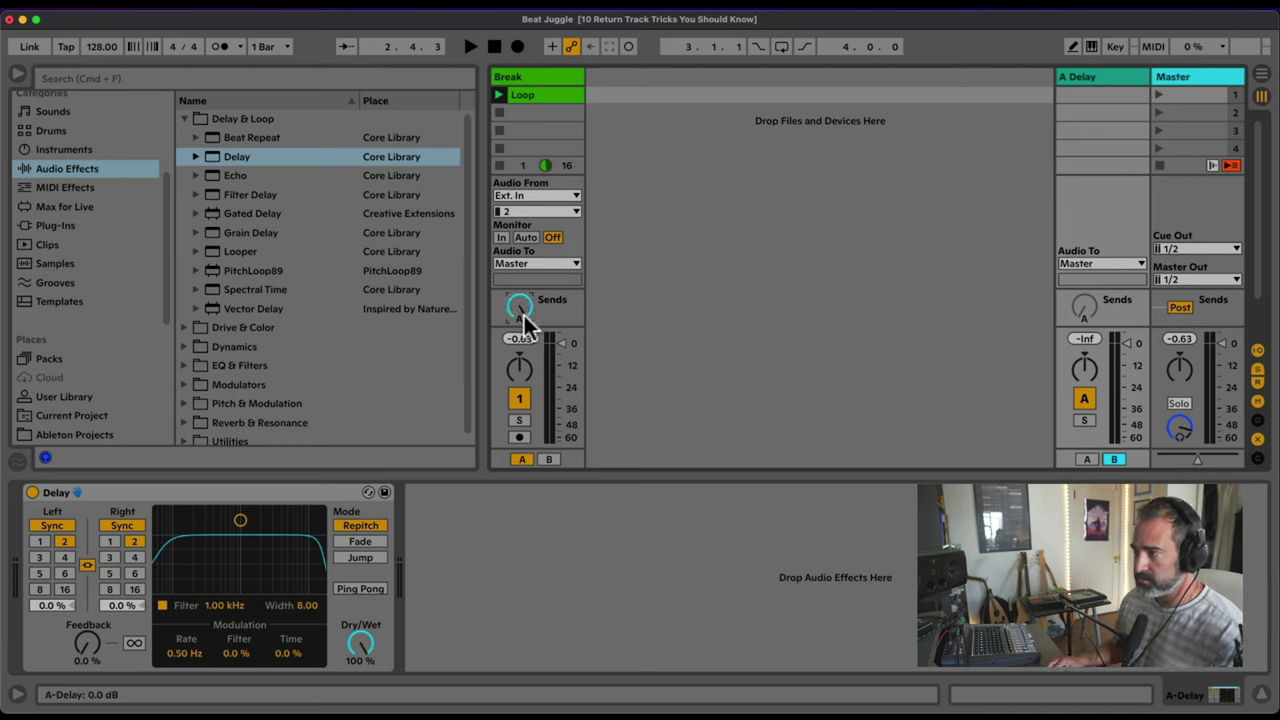
pyautogui.click(1181, 308)
pyautogui.click(1181, 308)
# Step: Play the set while moving the crossfader from side A back to centre to hear the delay
pyautogui.moveTo(1196, 458); pyautogui.dragTo(1161, 457)
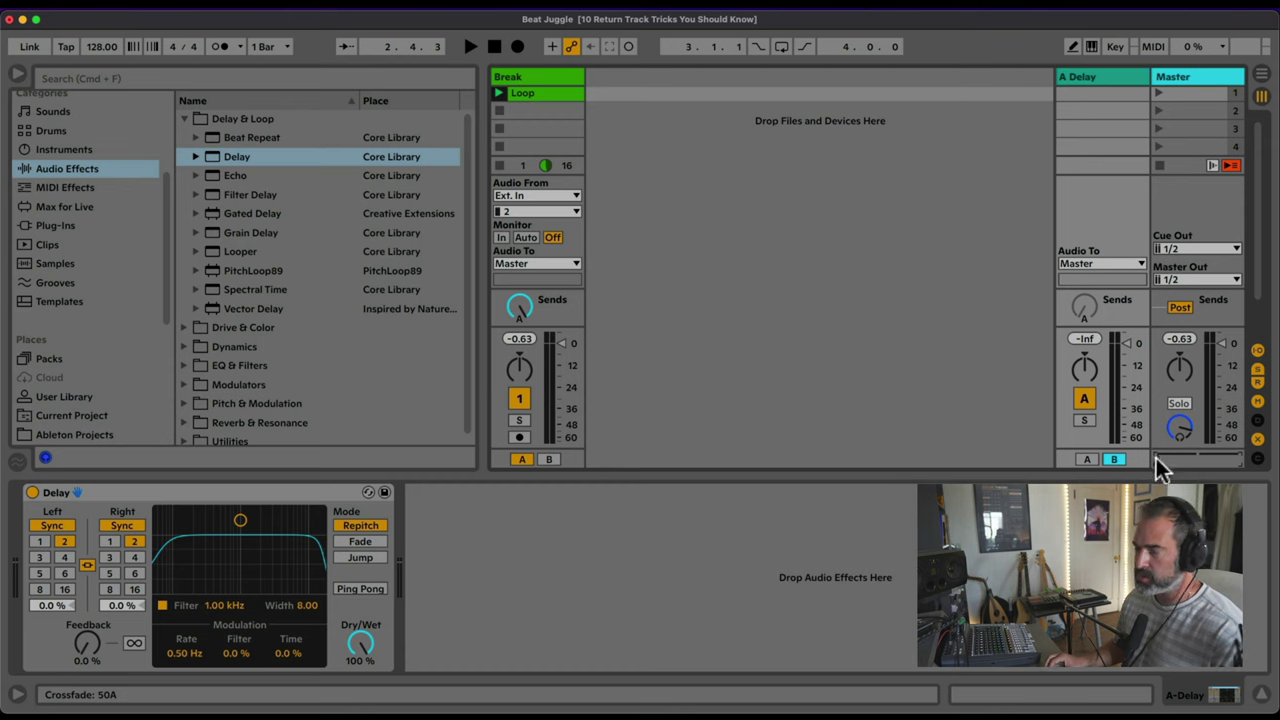
pyautogui.press('space')
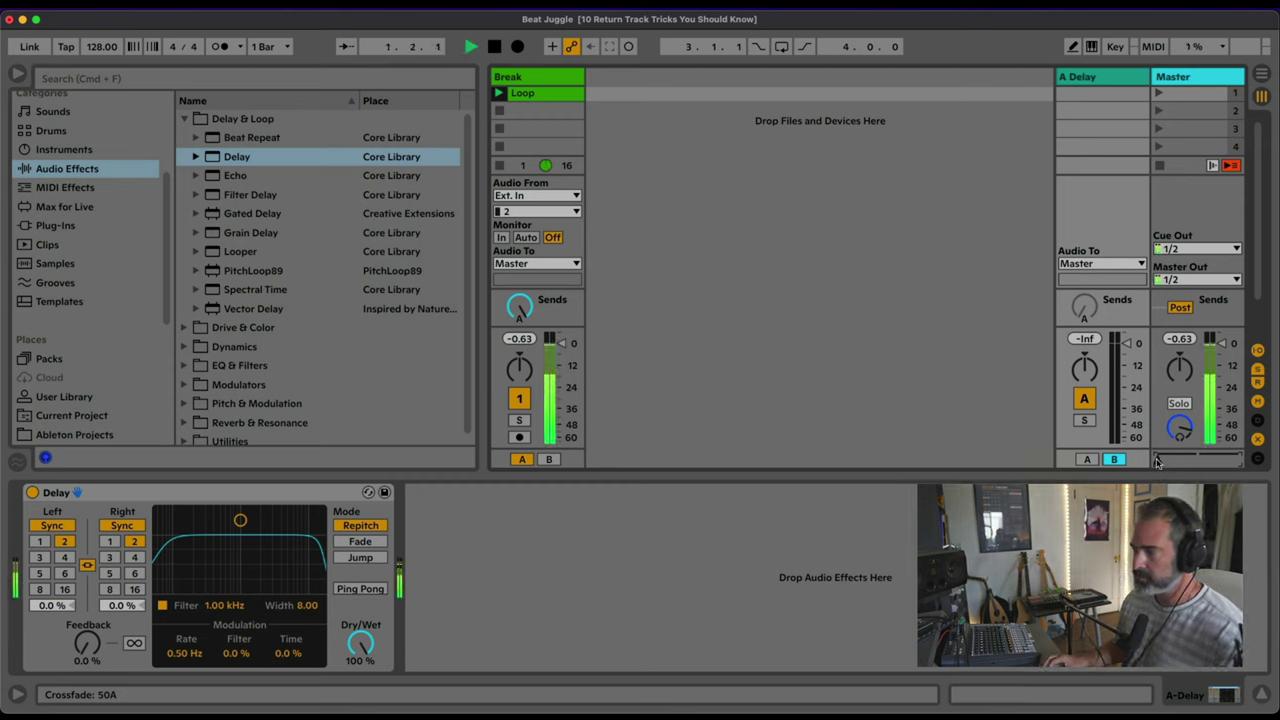
pyautogui.moveTo(1157, 459); pyautogui.dragTo(1197, 458)
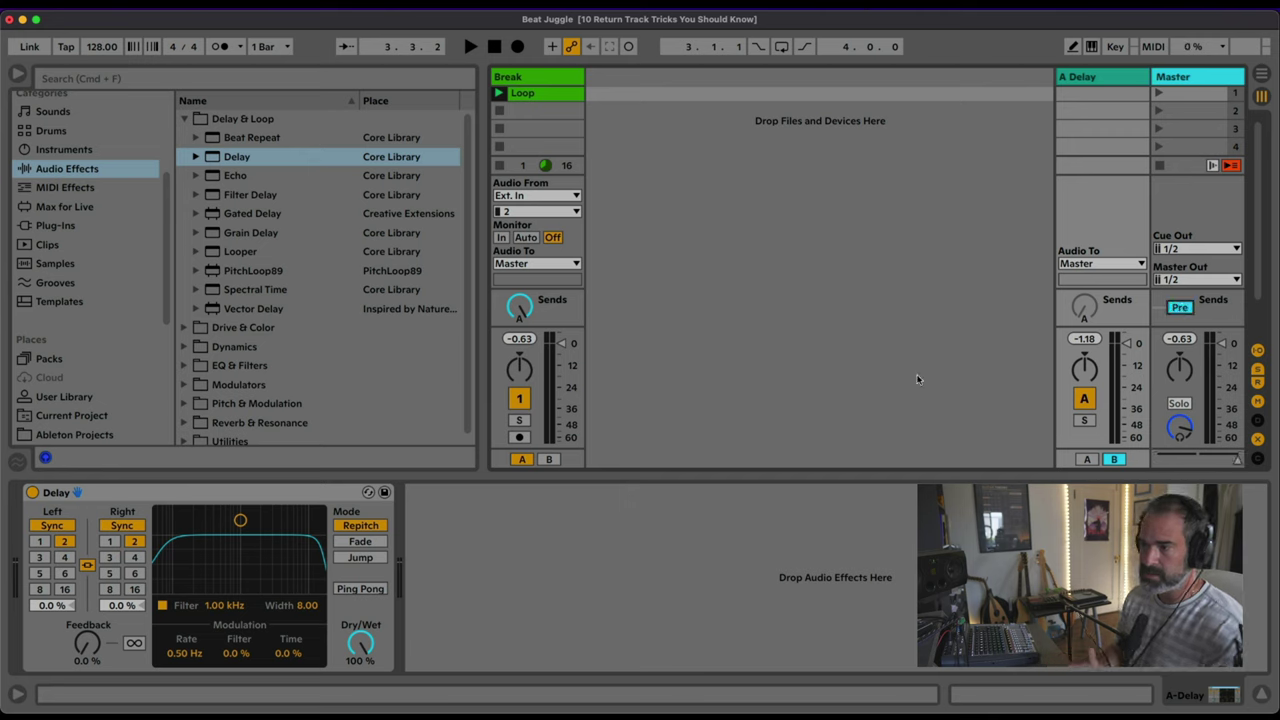
pyautogui.press('space')
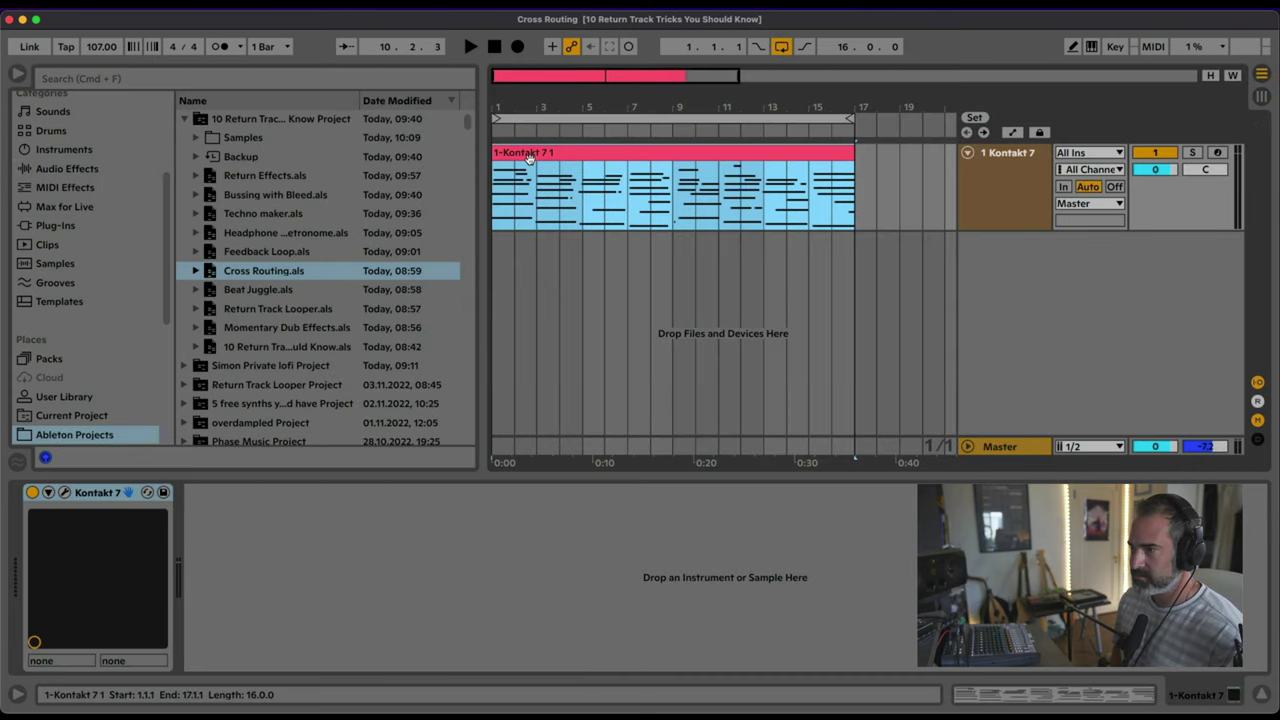
pyautogui.click(64, 492)
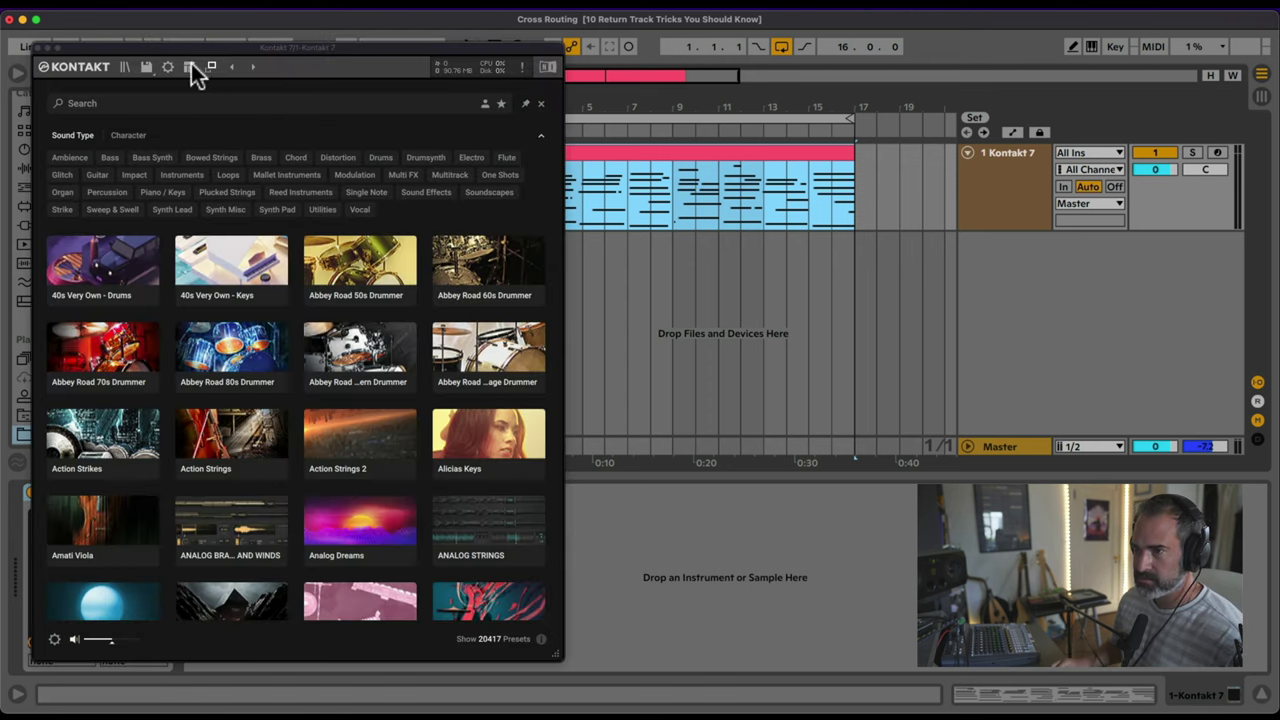
pyautogui.click(122, 66)
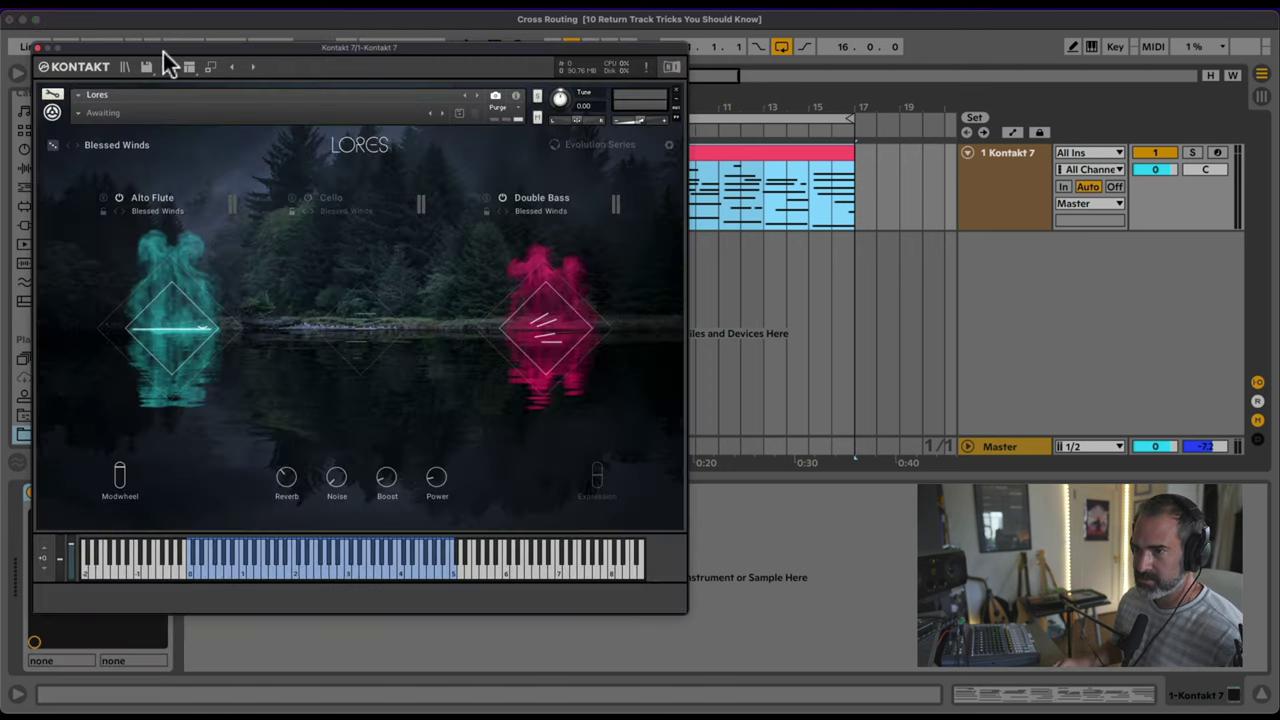
pyautogui.moveTo(167, 51); pyautogui.dragTo(438, 83)
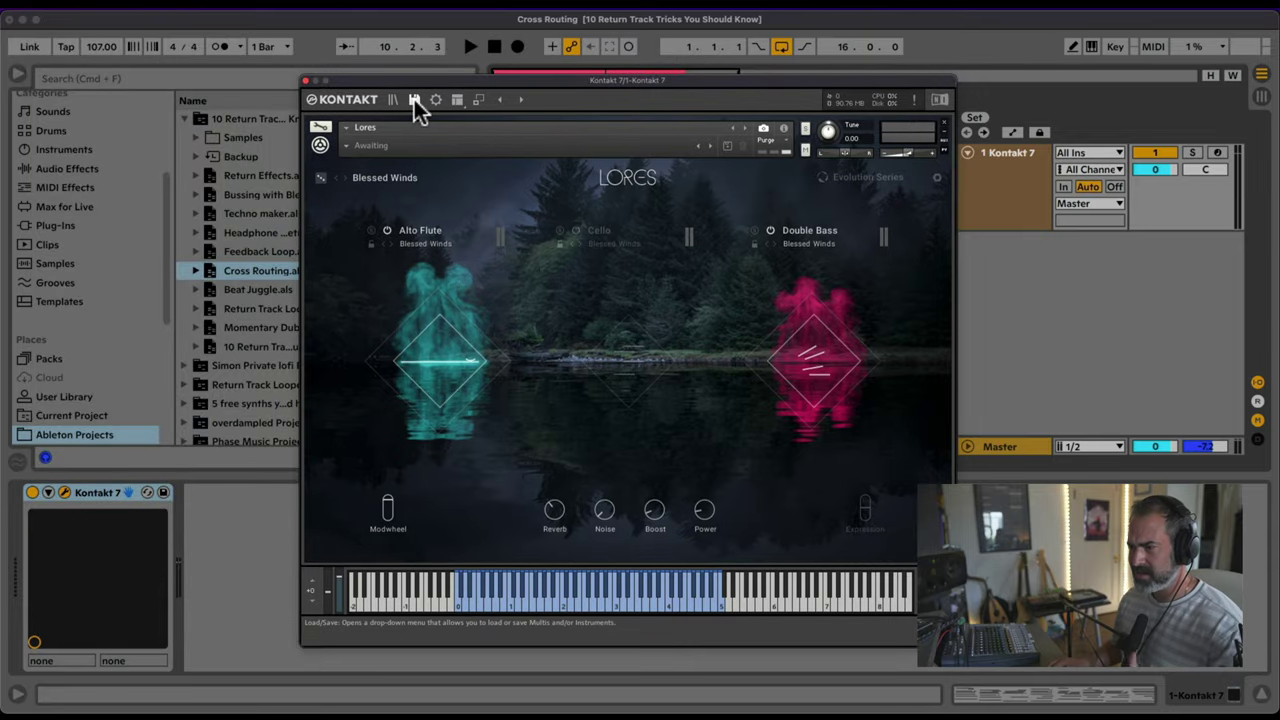
pyautogui.click(308, 84)
pyautogui.doubleClick(531, 157)
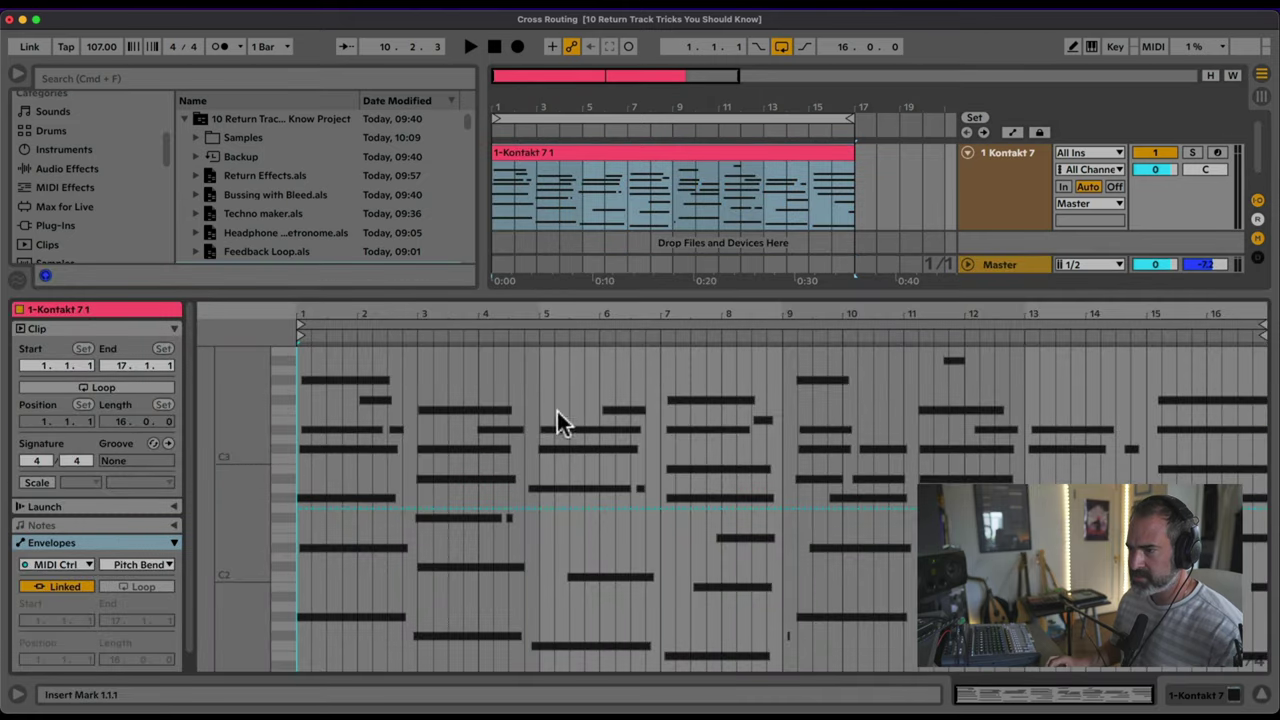
pyautogui.click(80, 525)
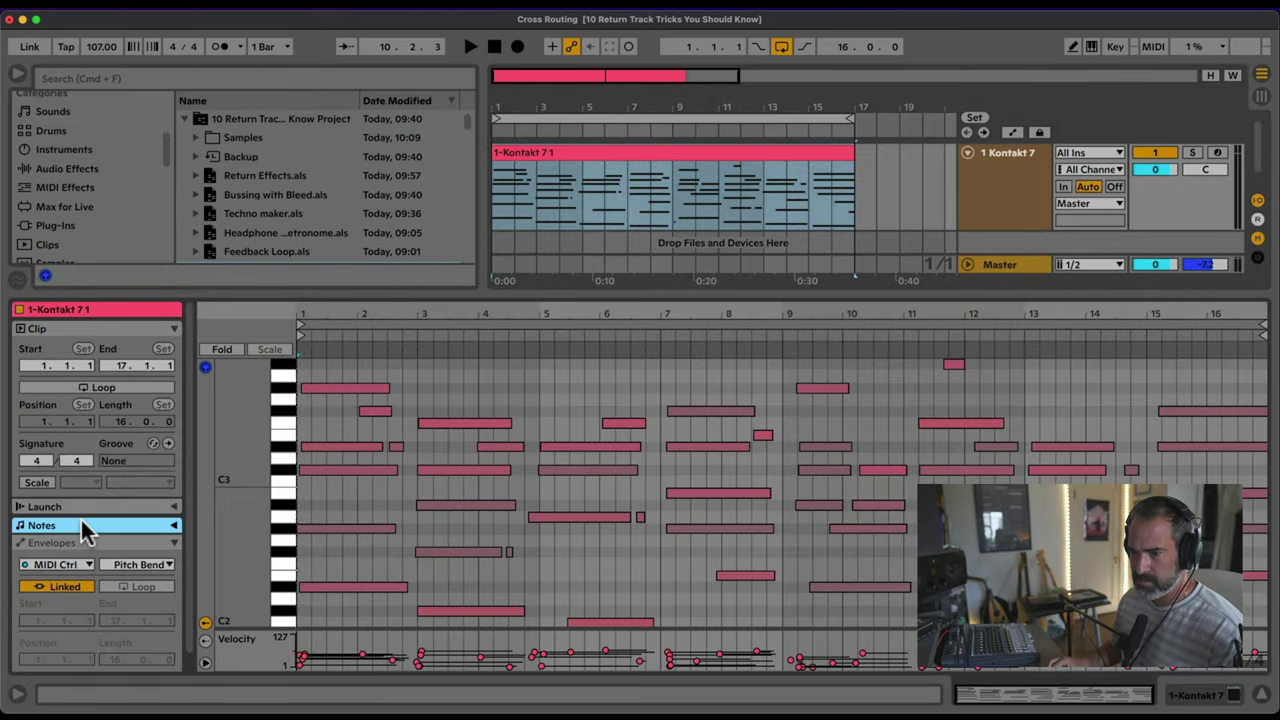
pyautogui.press('space')
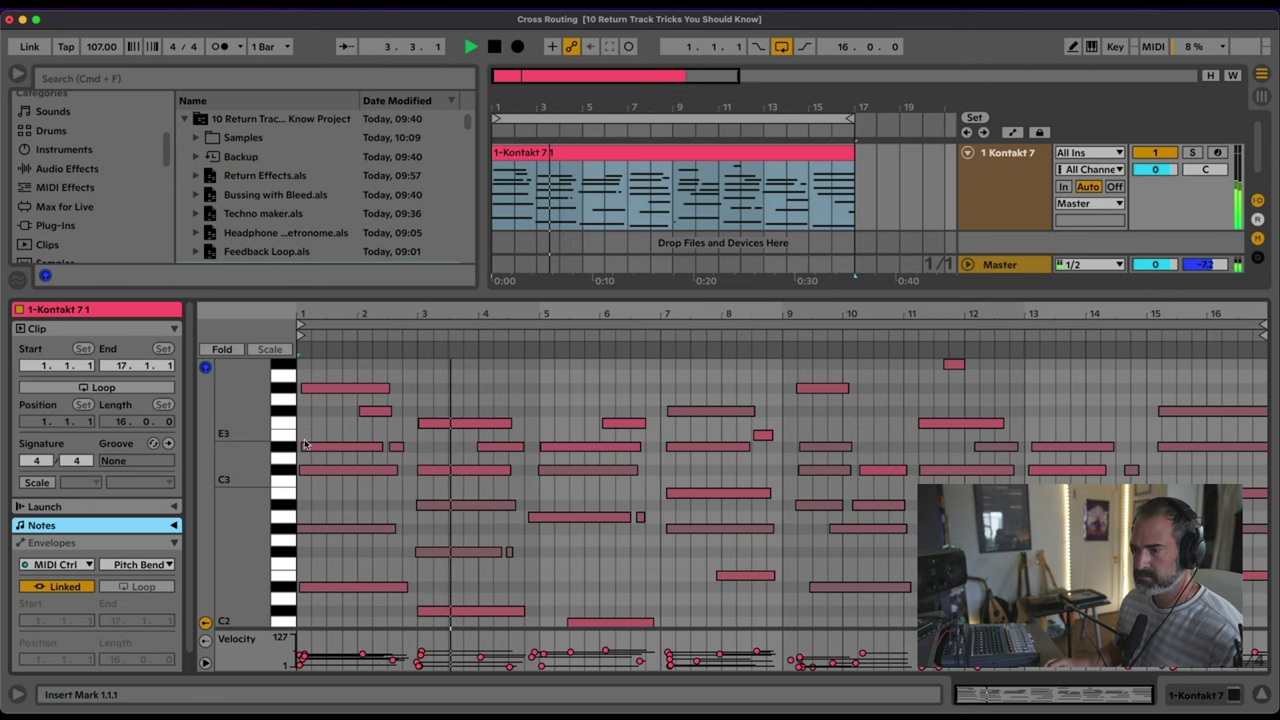
pyautogui.scroll(-1, 351, 433)
pyautogui.scroll(1, 351, 433)
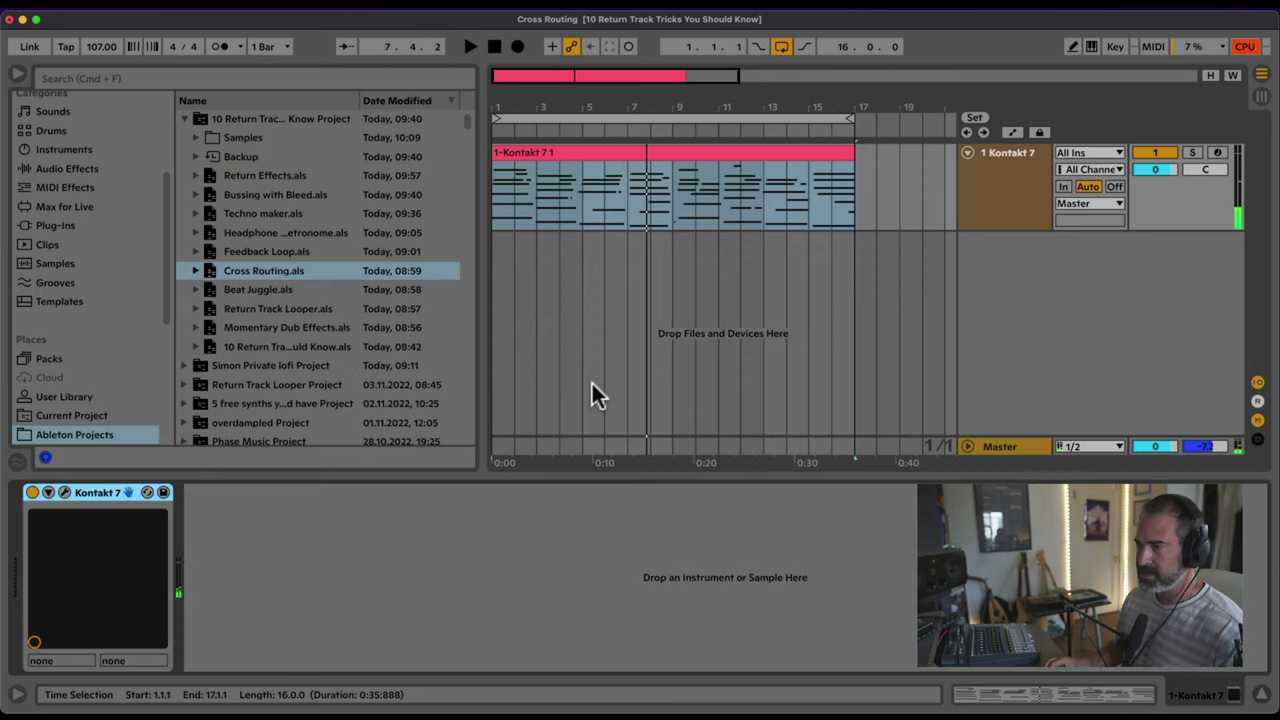
pyautogui.click(975, 205)
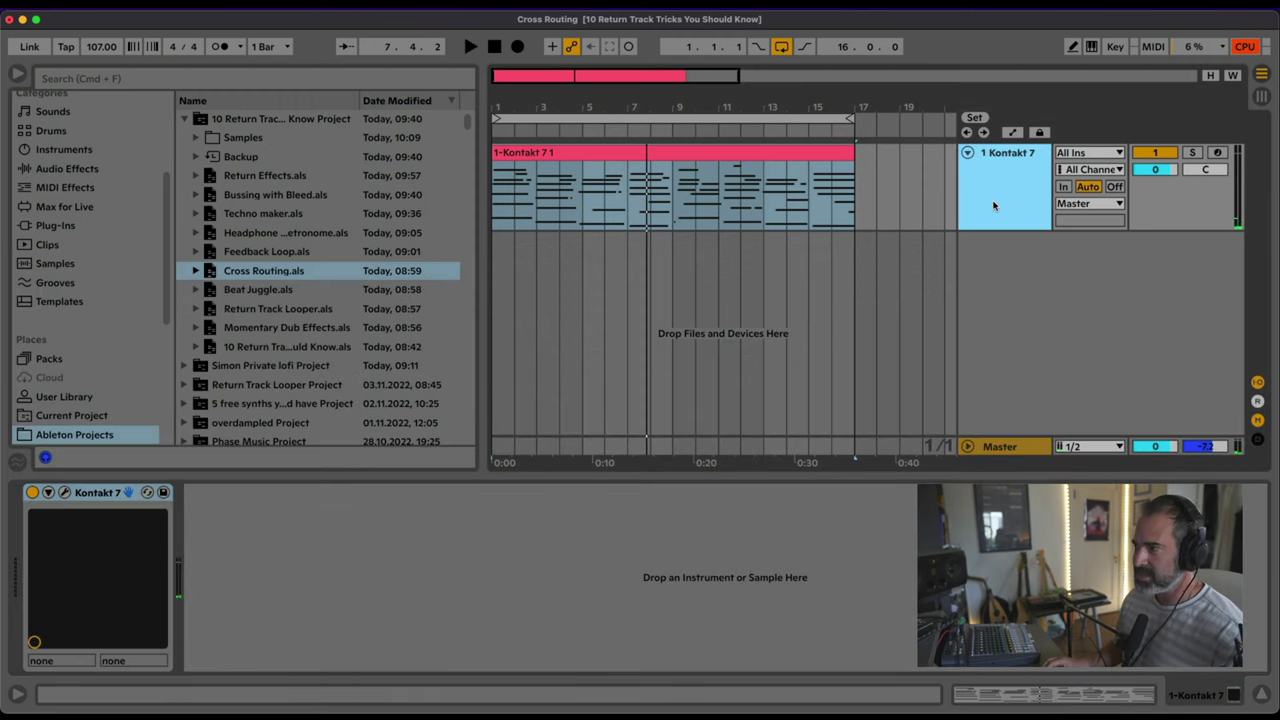
# Step: In Session view, add a new return track with a Reverb set to about 2 seconds decay
pyautogui.press('Tab')
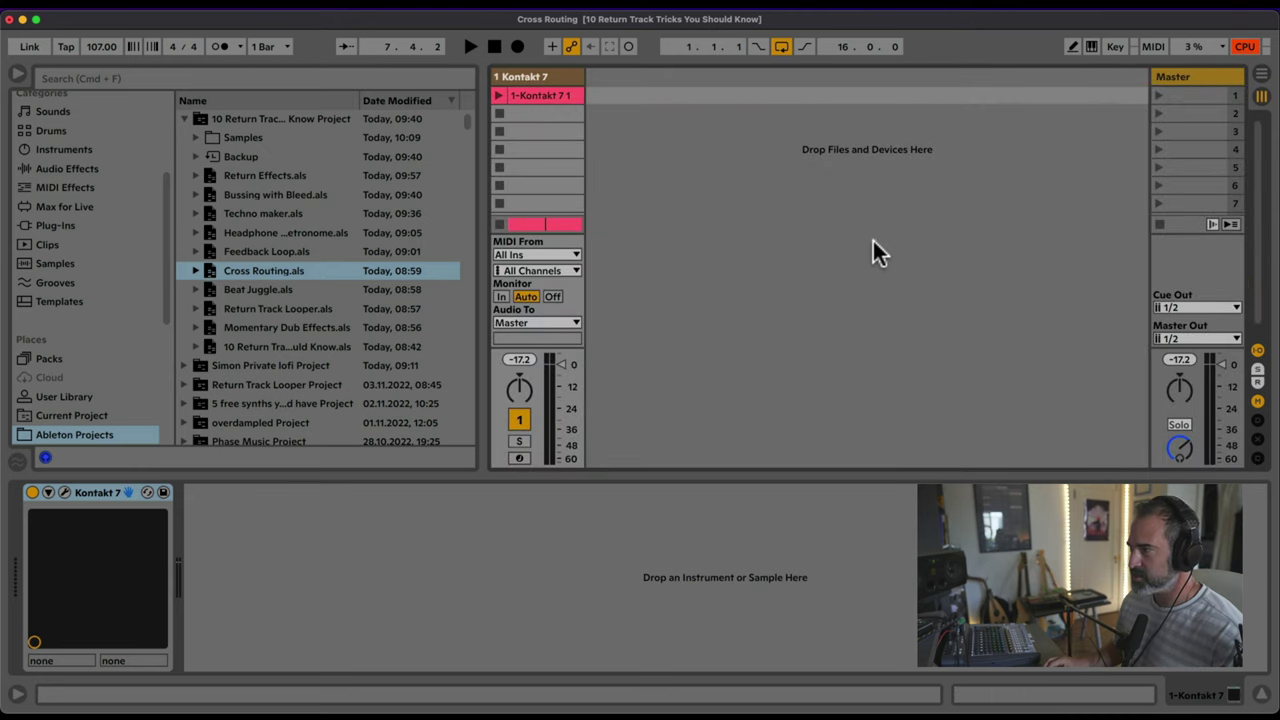
pyautogui.press('super+alt+t')
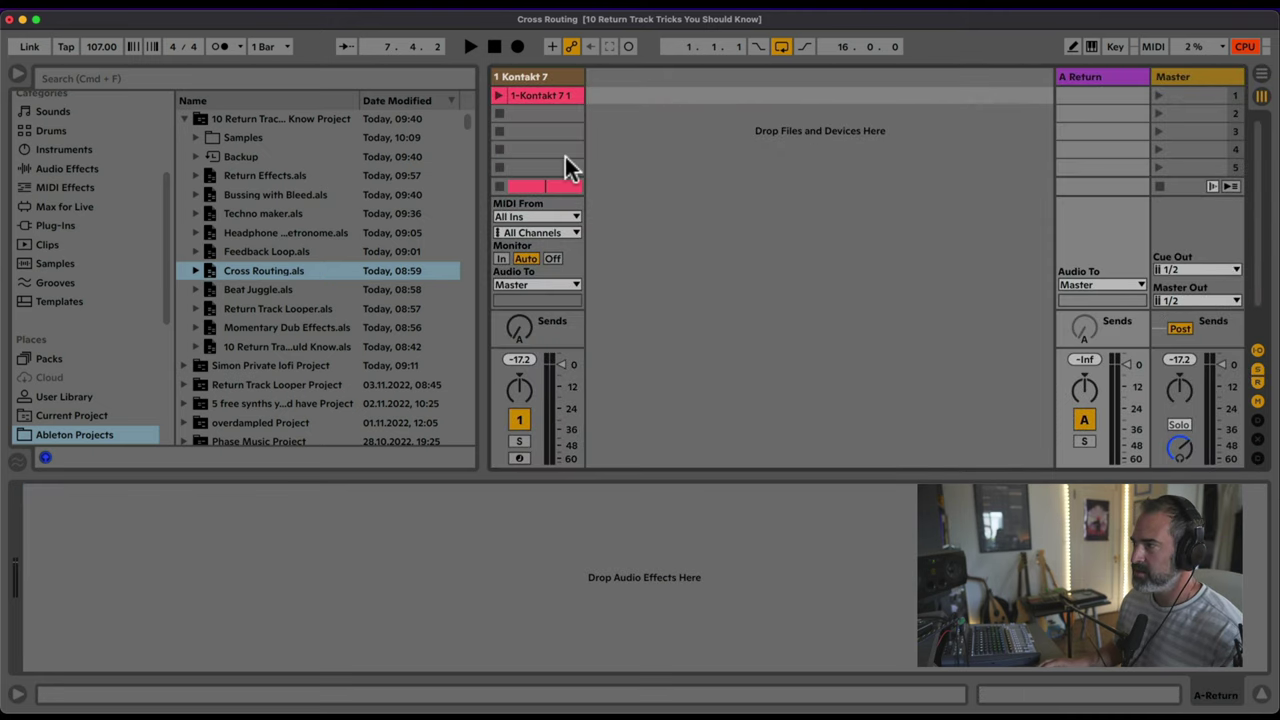
pyautogui.click(183, 119)
pyautogui.click(69, 170)
pyautogui.click(183, 119)
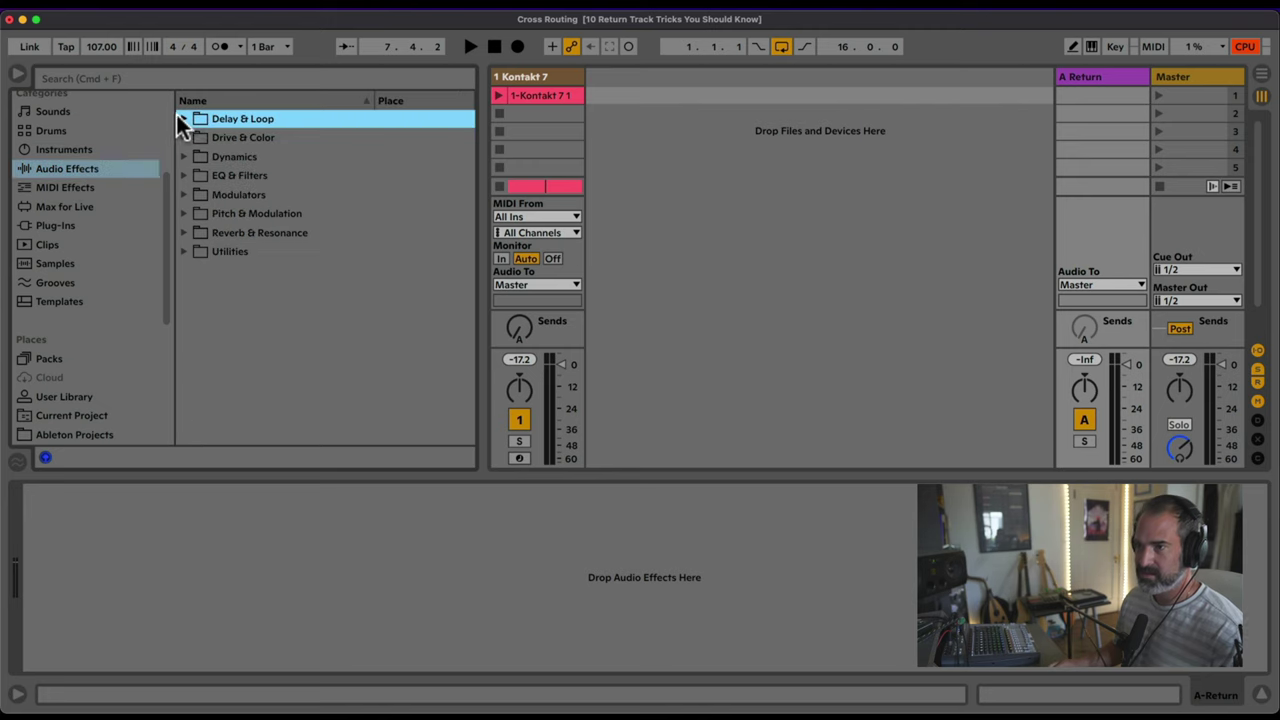
pyautogui.click(183, 232)
pyautogui.moveTo(253, 346); pyautogui.dragTo(345, 560)
pyautogui.moveTo(257, 645); pyautogui.dragTo(257, 615)
# Step: Add EQ Eight after the Reverb with its first band as a low cut around 102 Hz
pyautogui.click(183, 232)
pyautogui.click(183, 194)
pyautogui.click(183, 194)
pyautogui.click(183, 175)
pyautogui.doubleClick(260, 233)
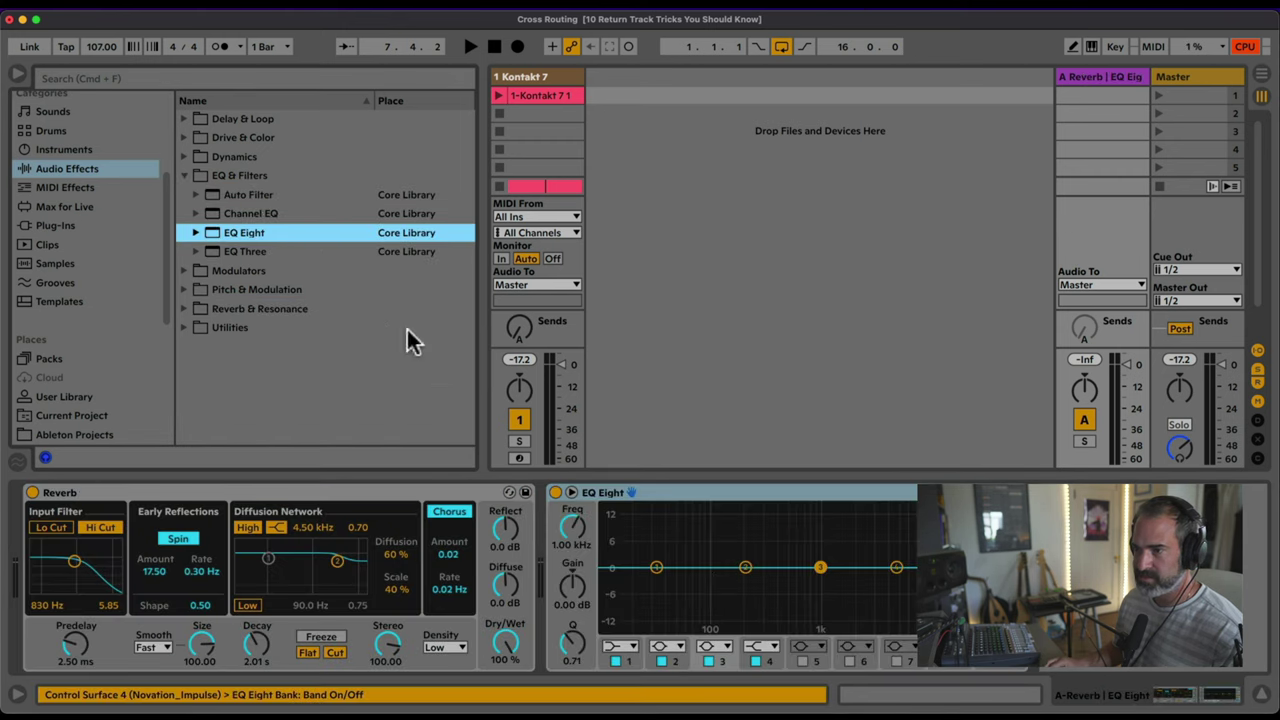
pyautogui.click(615, 660)
pyautogui.click(632, 648)
pyautogui.click(610, 525)
pyautogui.moveTo(656, 568); pyautogui.dragTo(712, 583)
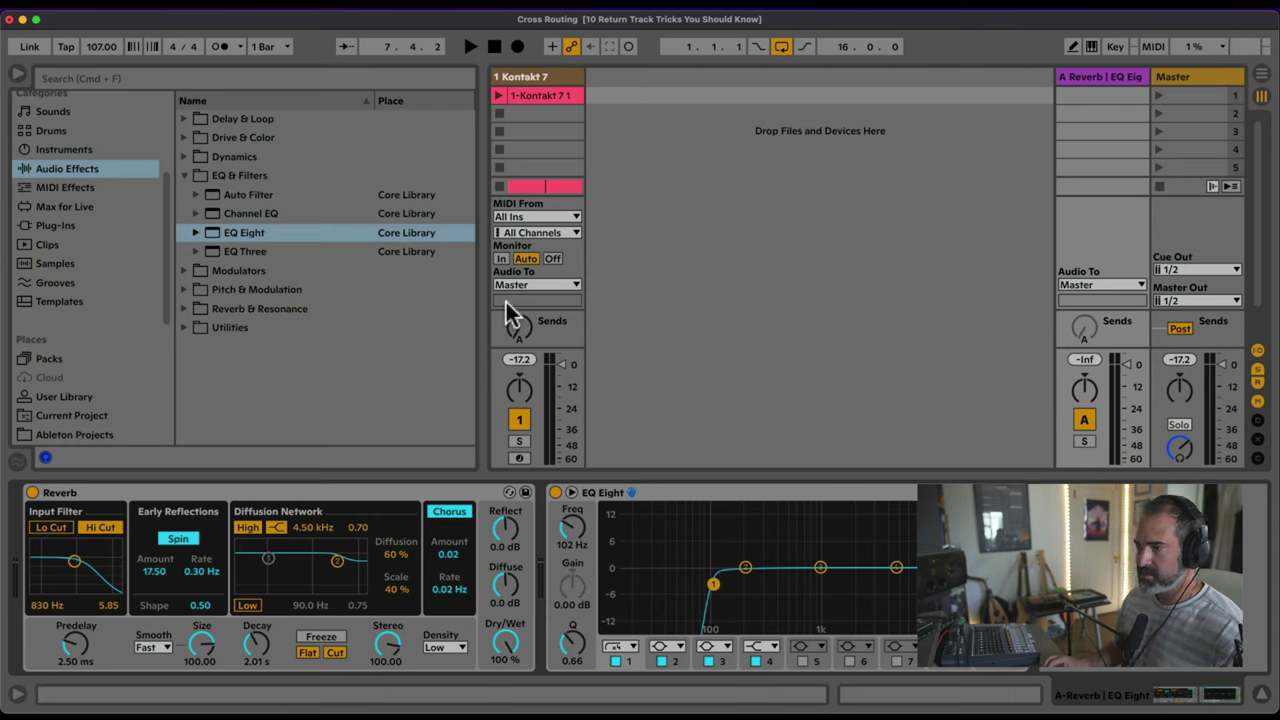
# Step: Send Kontakt into return A, solo it, and tune the EQ: low cut 109 Hz, +7.5 dB at 2.78 kHz
pyautogui.moveTo(518, 327); pyautogui.dragTo(518, 295)
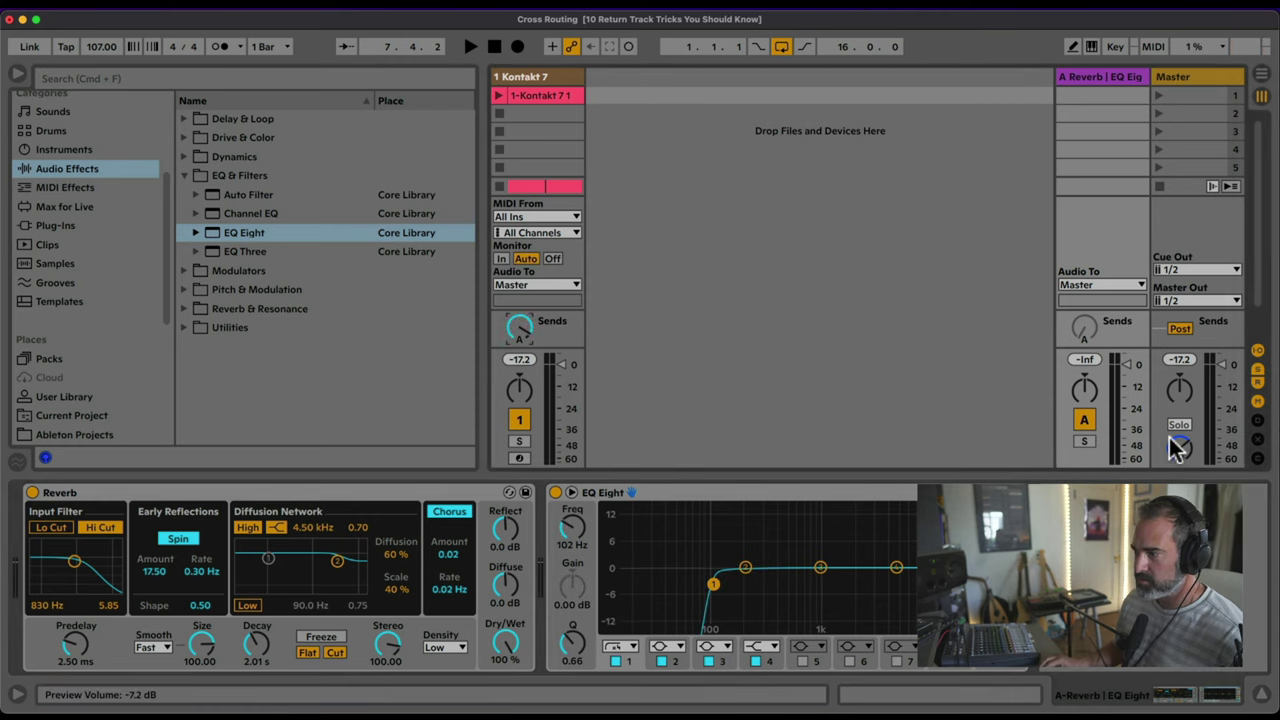
pyautogui.click(1084, 441)
pyautogui.press('space')
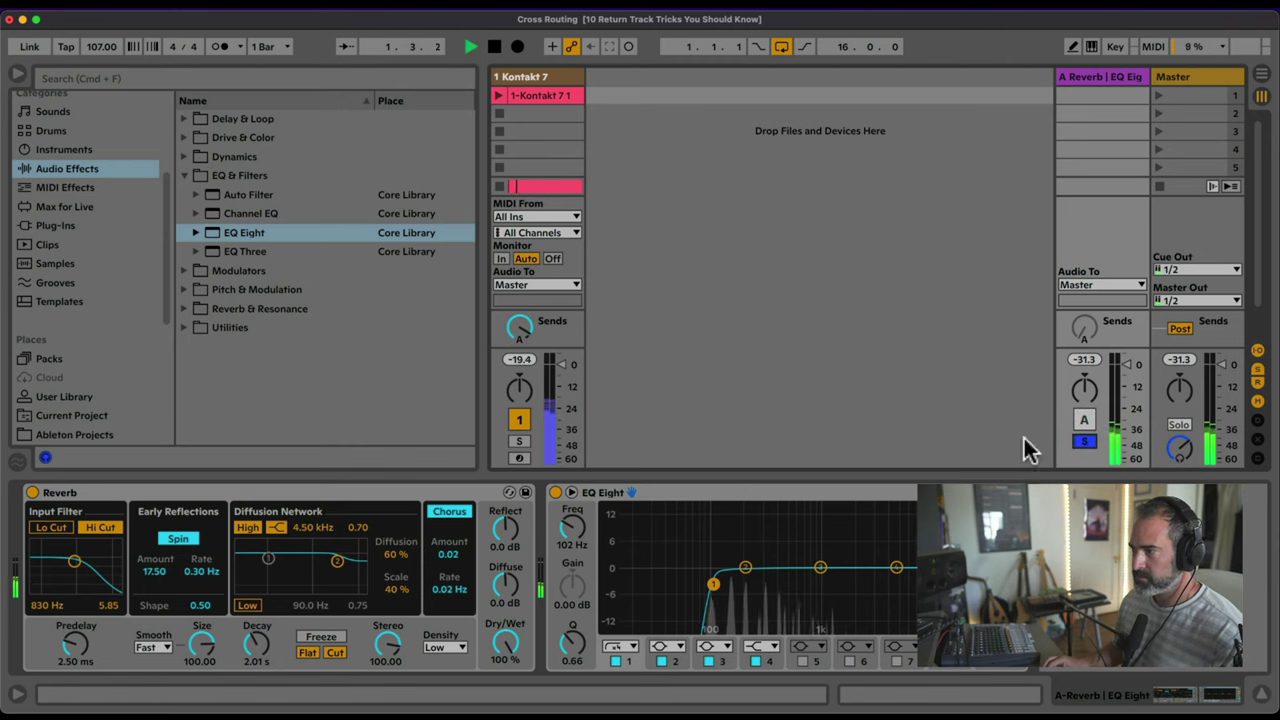
pyautogui.moveTo(718, 590); pyautogui.dragTo(722, 589)
pyautogui.moveTo(820, 567); pyautogui.dragTo(868, 540)
pyautogui.press('space')
# Step: Add a second return track, loading Pitch Hack onto it and then deleting it
pyautogui.press('super+alt+t')
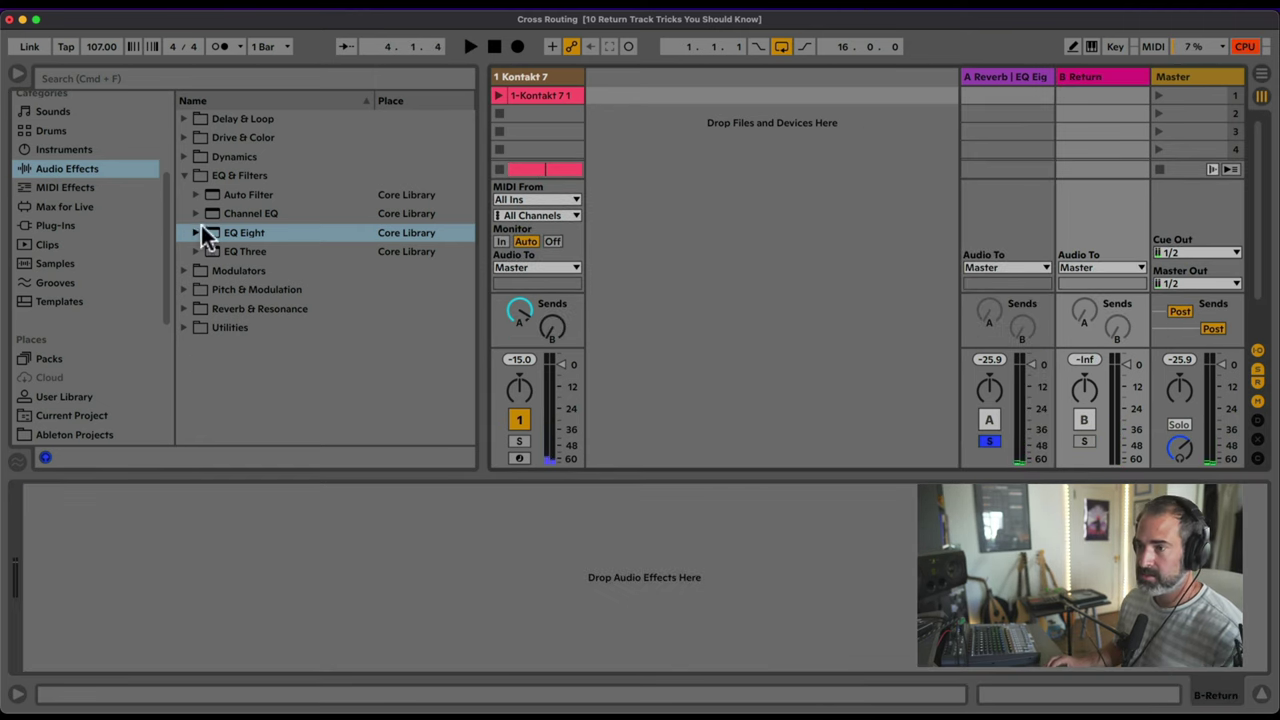
pyautogui.click(181, 175)
pyautogui.click(184, 213)
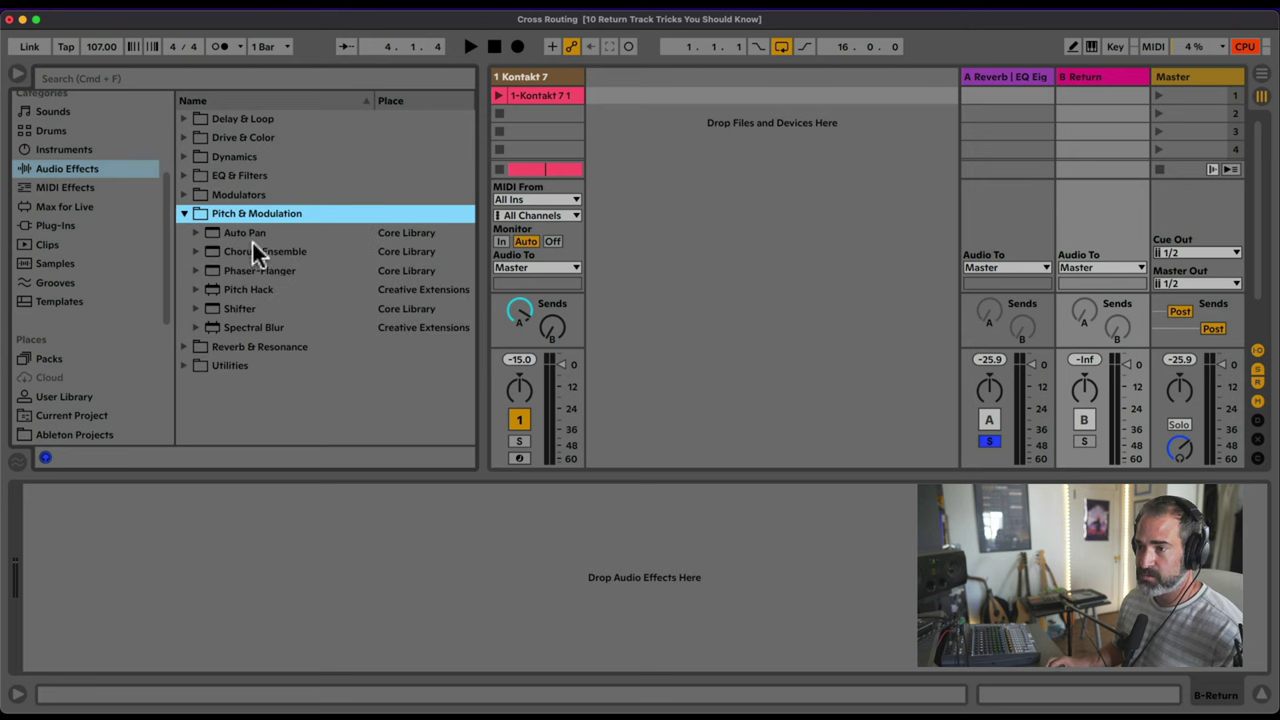
pyautogui.doubleClick(253, 291)
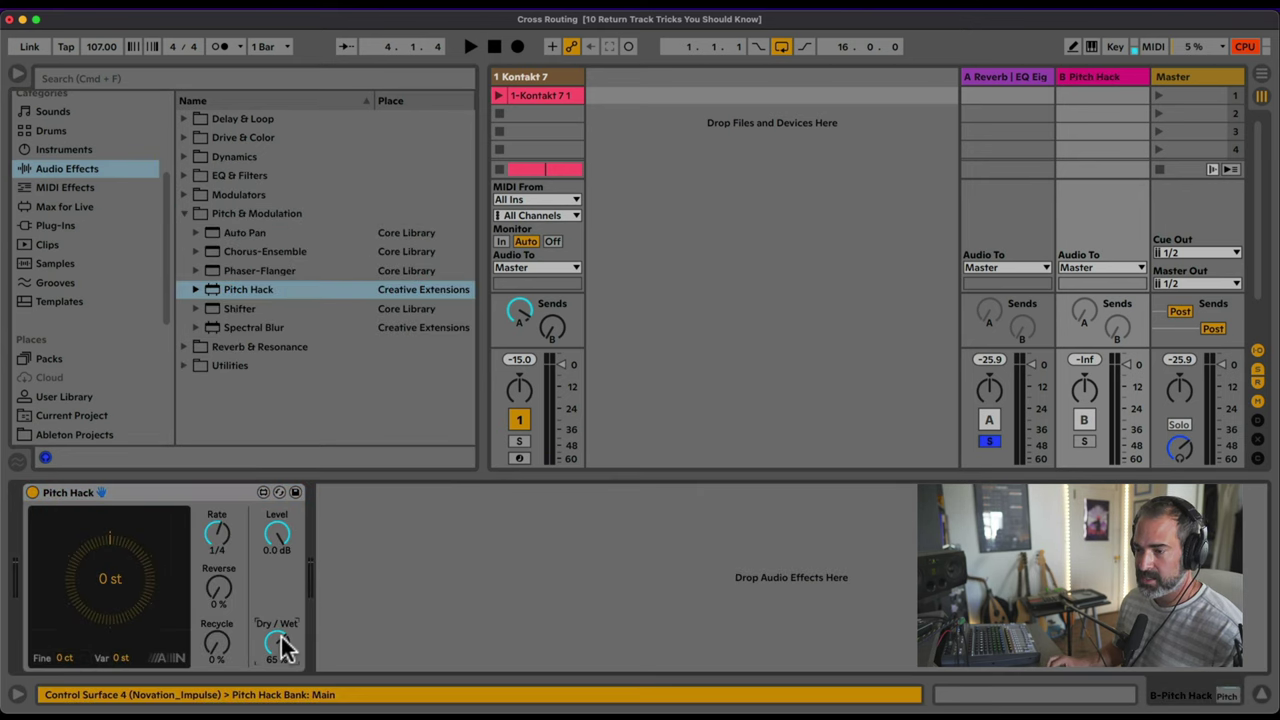
pyautogui.click(170, 492)
pyautogui.press('Delete')
# Step: Load Grain Delay on return B, switch it to time mode at 40 ms, and pitch it up 12 semitones
pyautogui.click(183, 213)
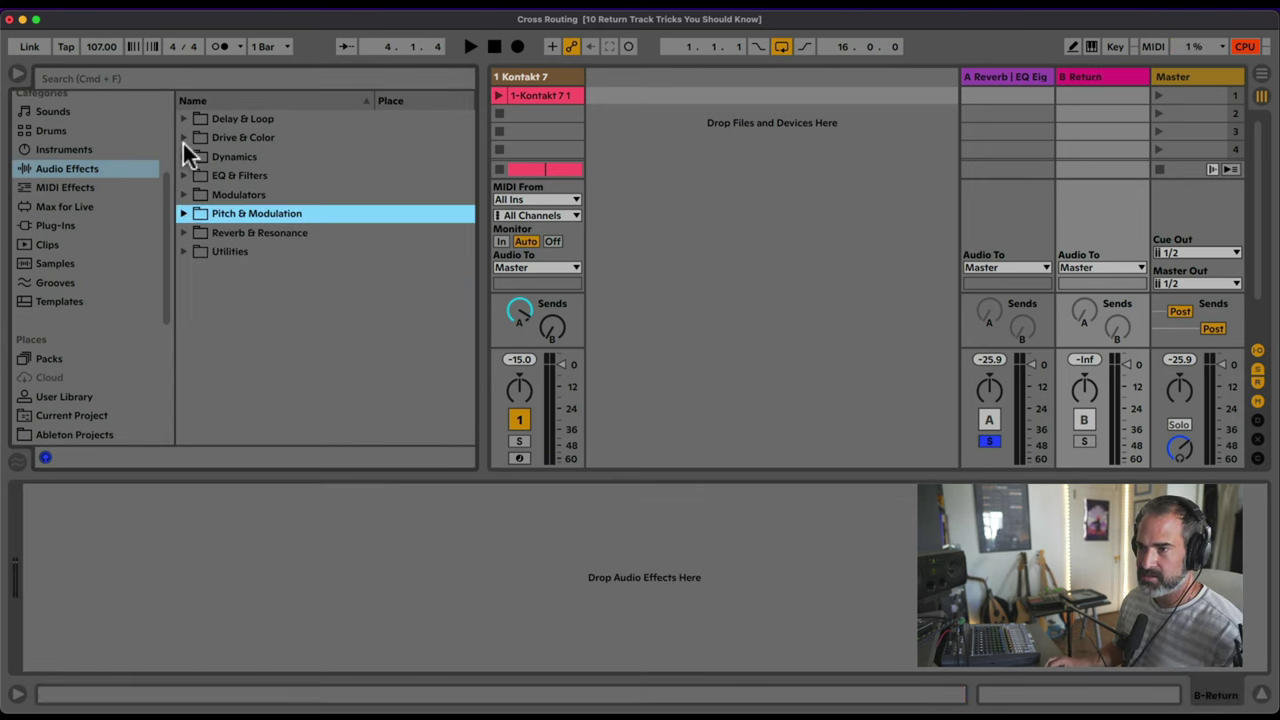
pyautogui.click(183, 137)
pyautogui.click(183, 118)
pyautogui.moveTo(245, 232); pyautogui.dragTo(282, 562)
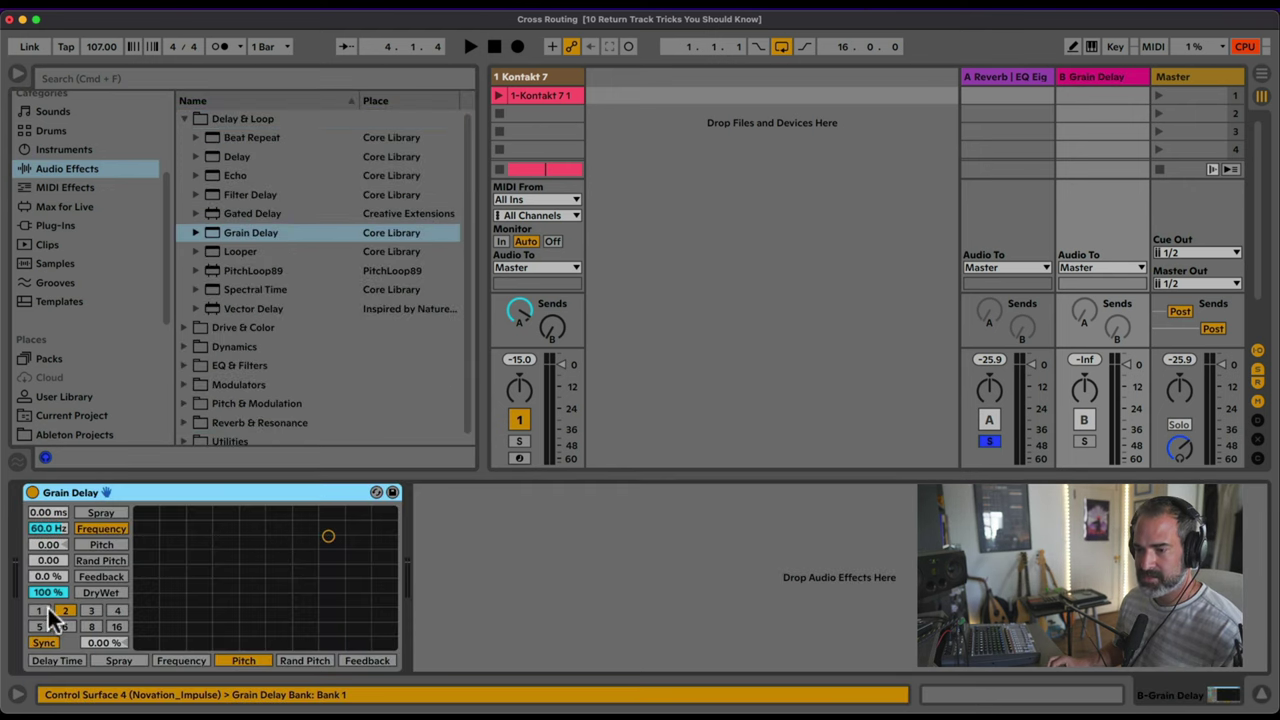
pyautogui.click(44, 643)
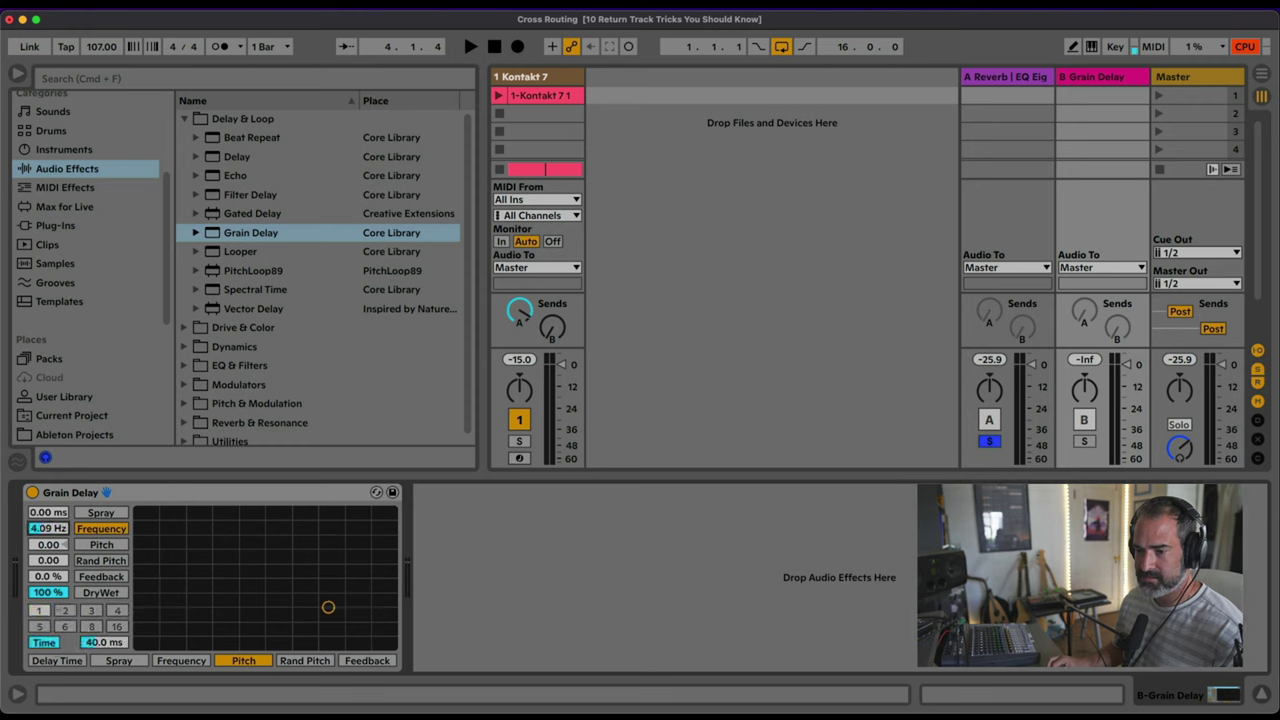
pyautogui.moveTo(48, 545); pyautogui.dragTo(48, 520)
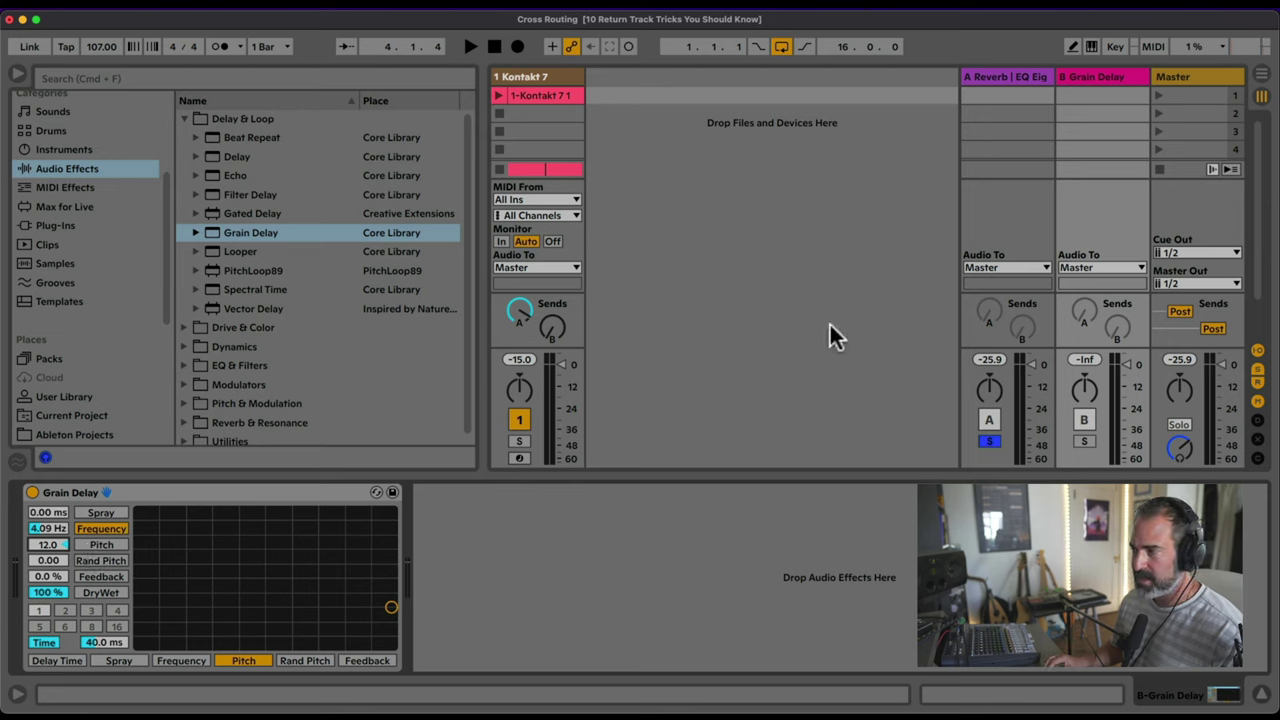
# Step: Enable the reverb return's Send B into the Grain Delay return at -2.0 dB and solo return B
pyautogui.rightClick(1022, 323)
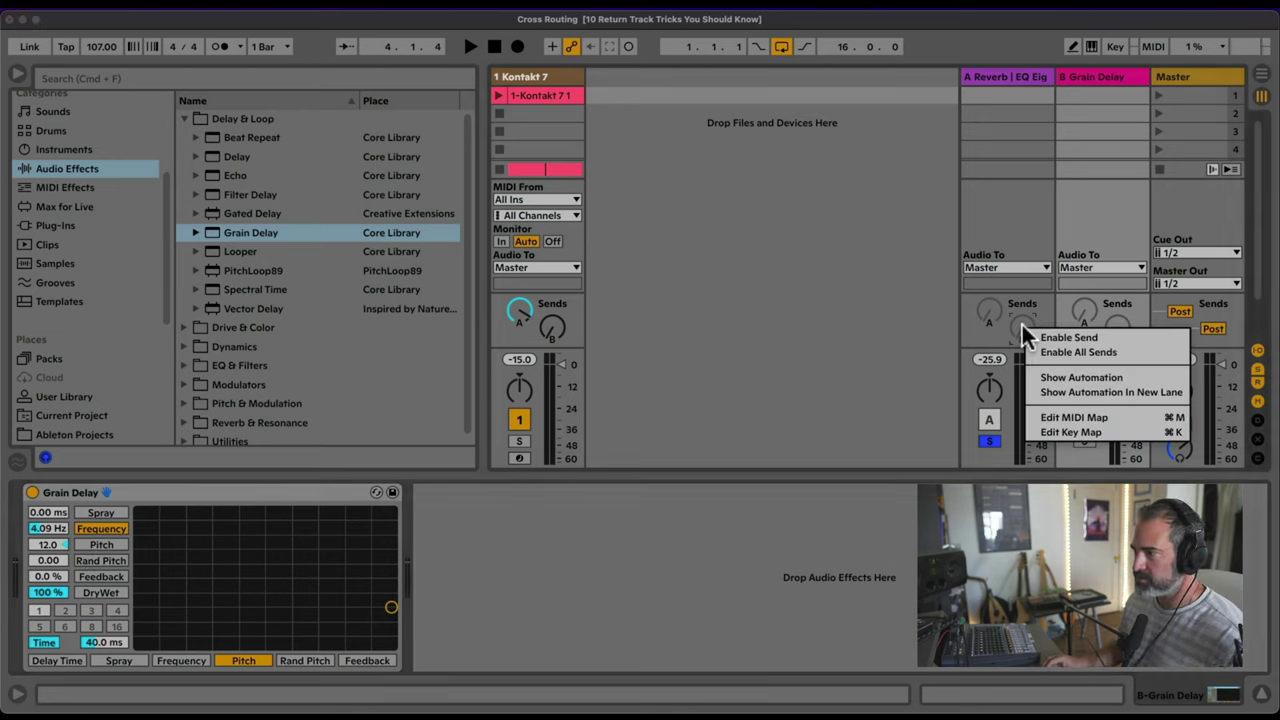
pyautogui.click(1028, 334)
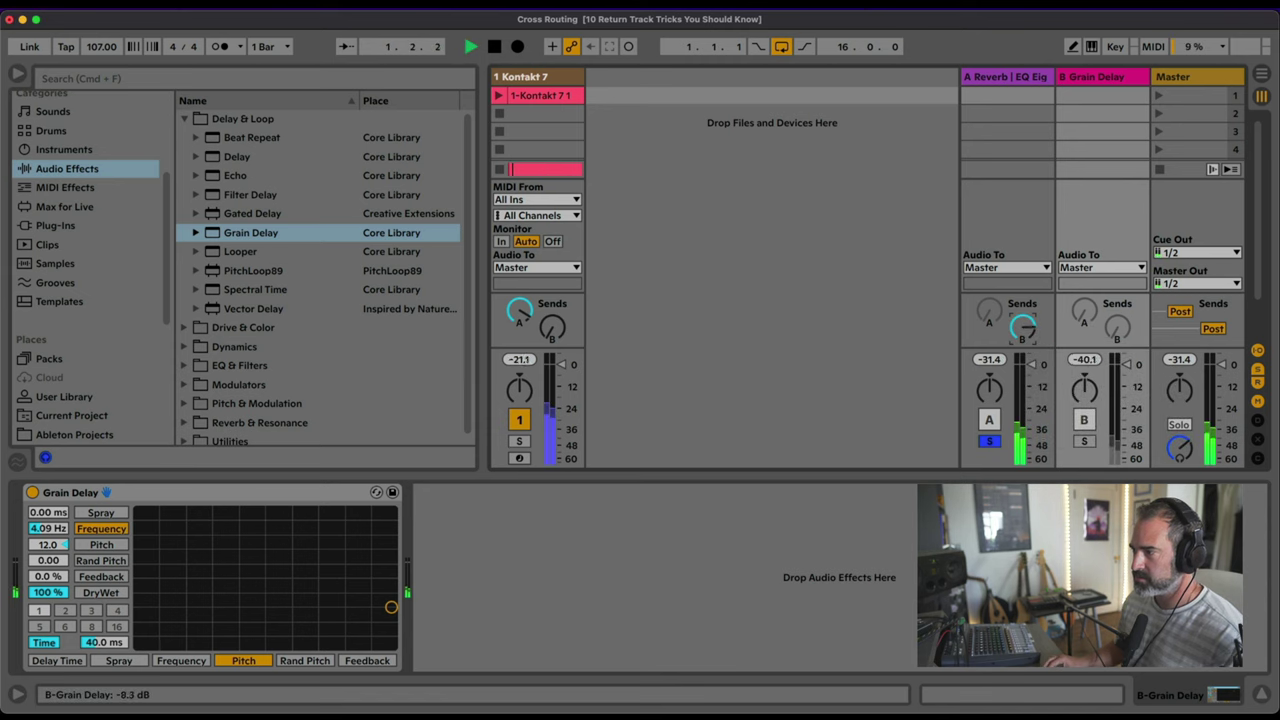
pyautogui.click(1084, 441)
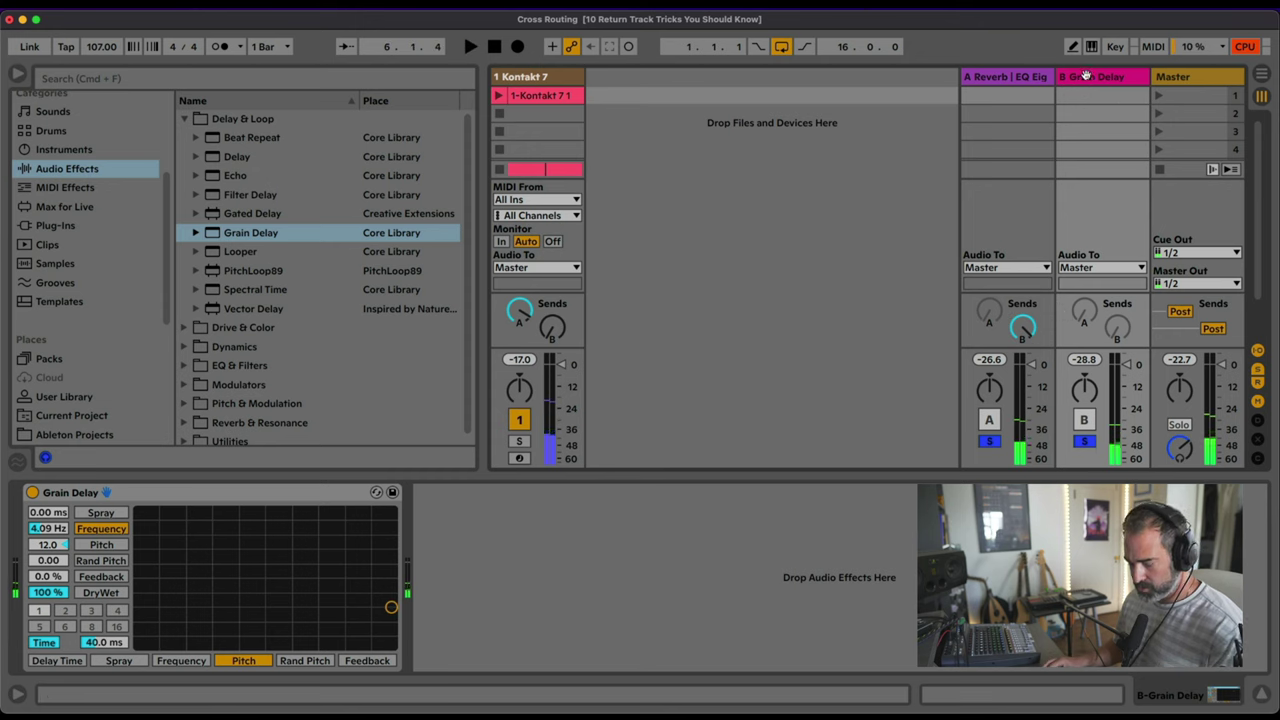
# Step: On new return C, load Chorus-Ensemble (Ensemble mode), Phaser-Flanger, and Auto Pan with amount 81%
pyautogui.press('super+alt+t')
pyautogui.click(185, 119)
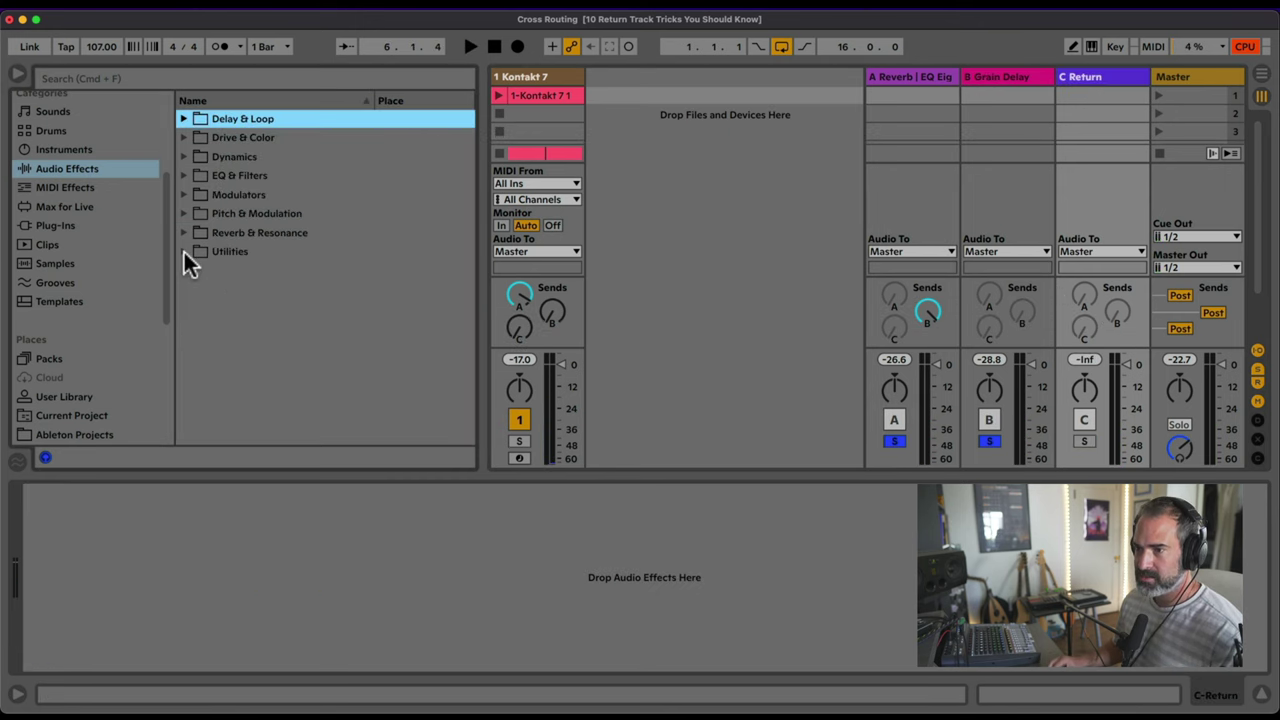
pyautogui.click(184, 214)
pyautogui.doubleClick(252, 251)
pyautogui.doubleClick(253, 268)
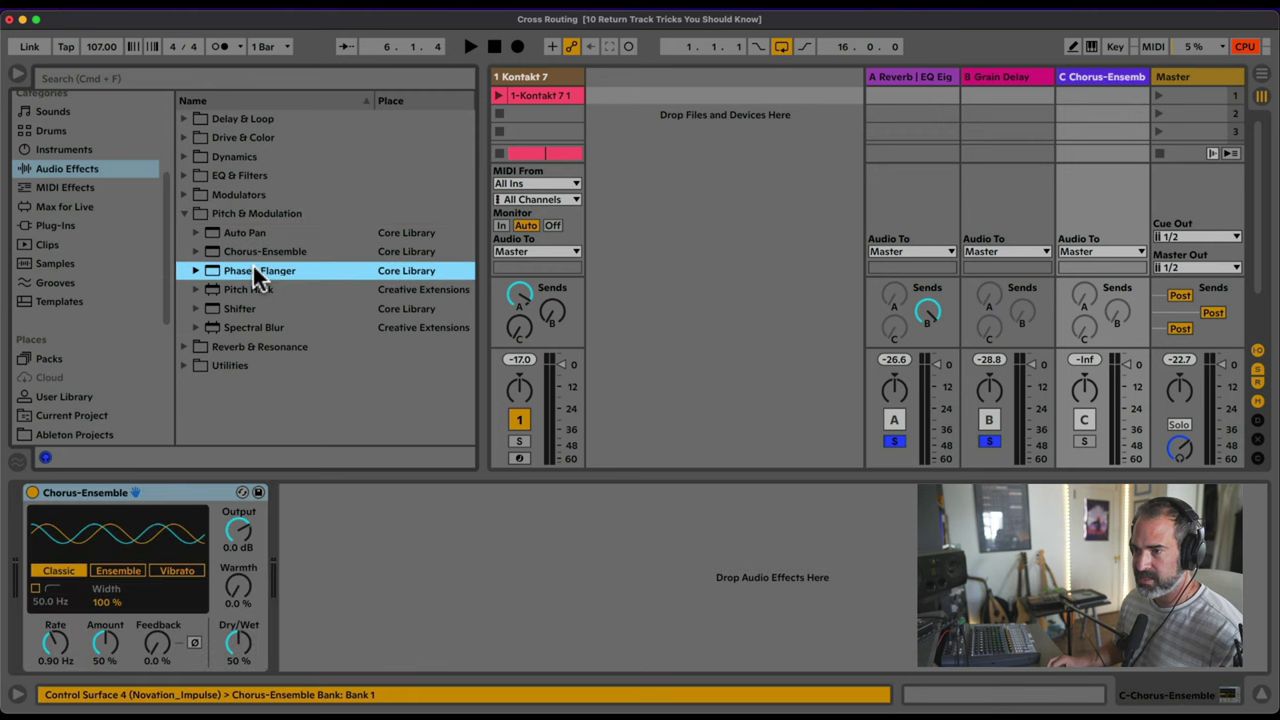
pyautogui.doubleClick(246, 233)
pyautogui.moveTo(589, 593); pyautogui.dragTo(589, 568)
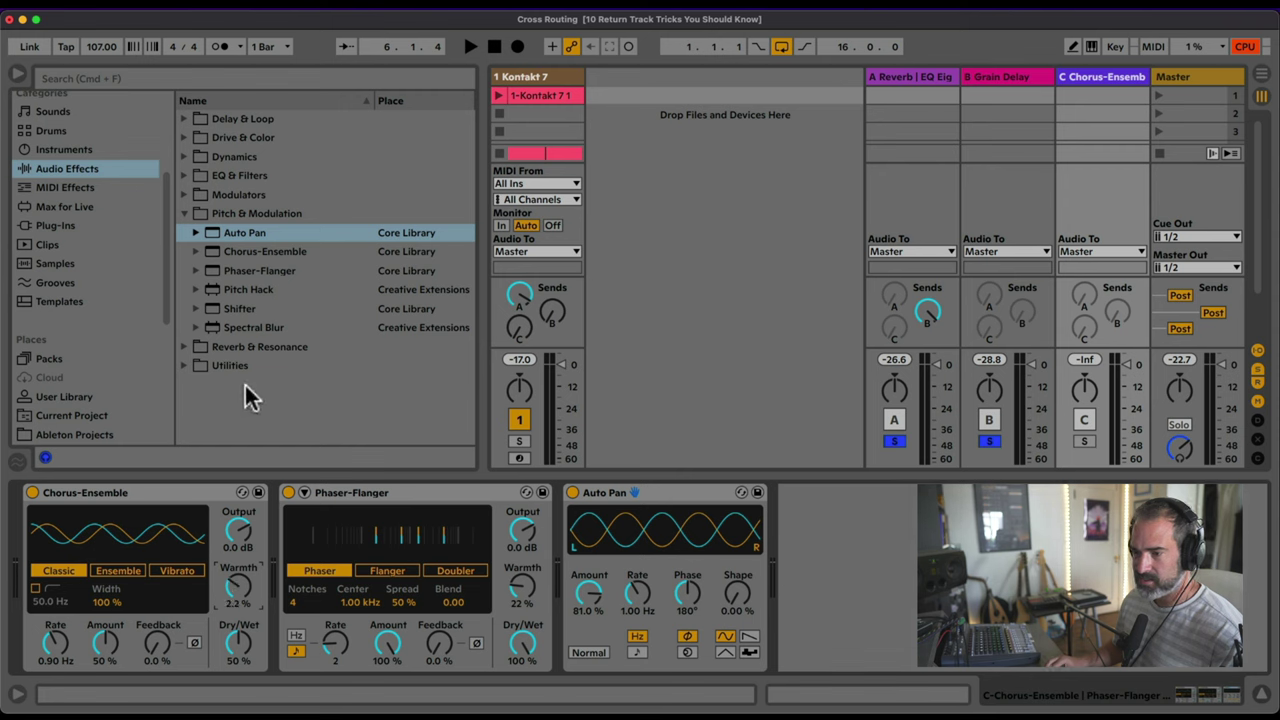
pyautogui.click(131, 567)
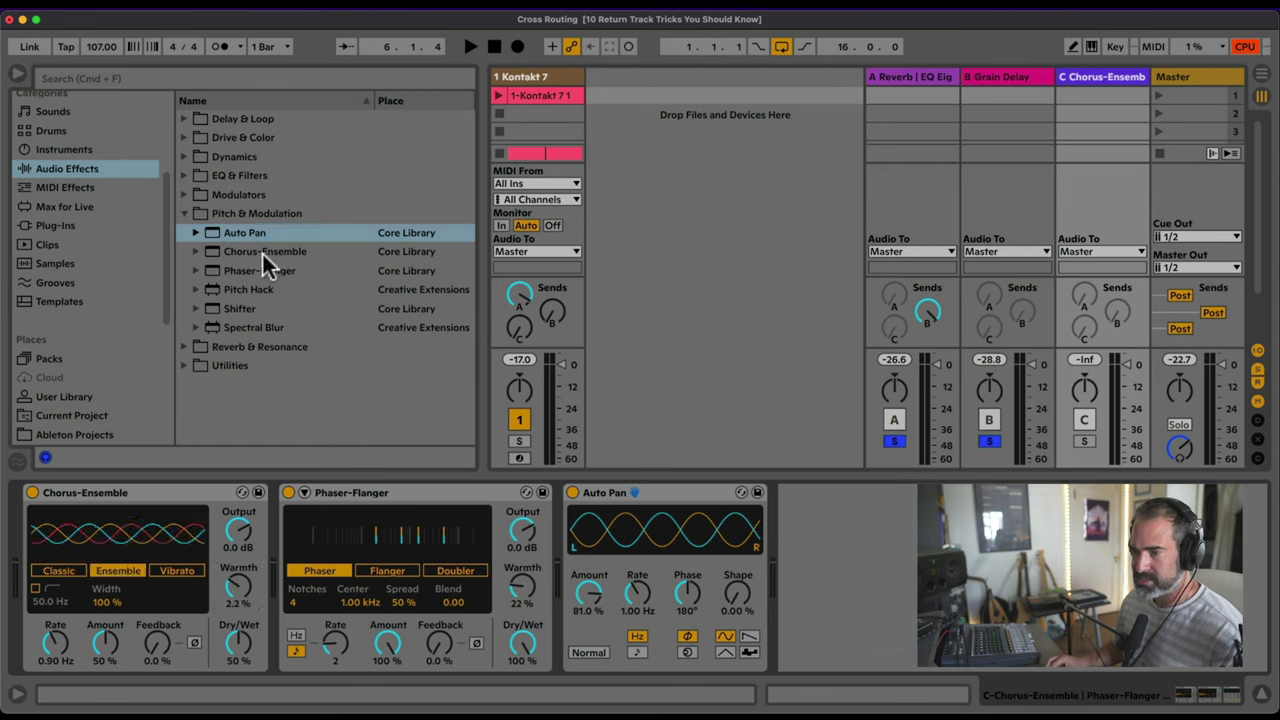
pyautogui.click(183, 214)
# Step: Add a Convolution-mode Hybrid Reverb to return C, loaded with the Textures JetWashBlanket impulse response
pyautogui.click(184, 233)
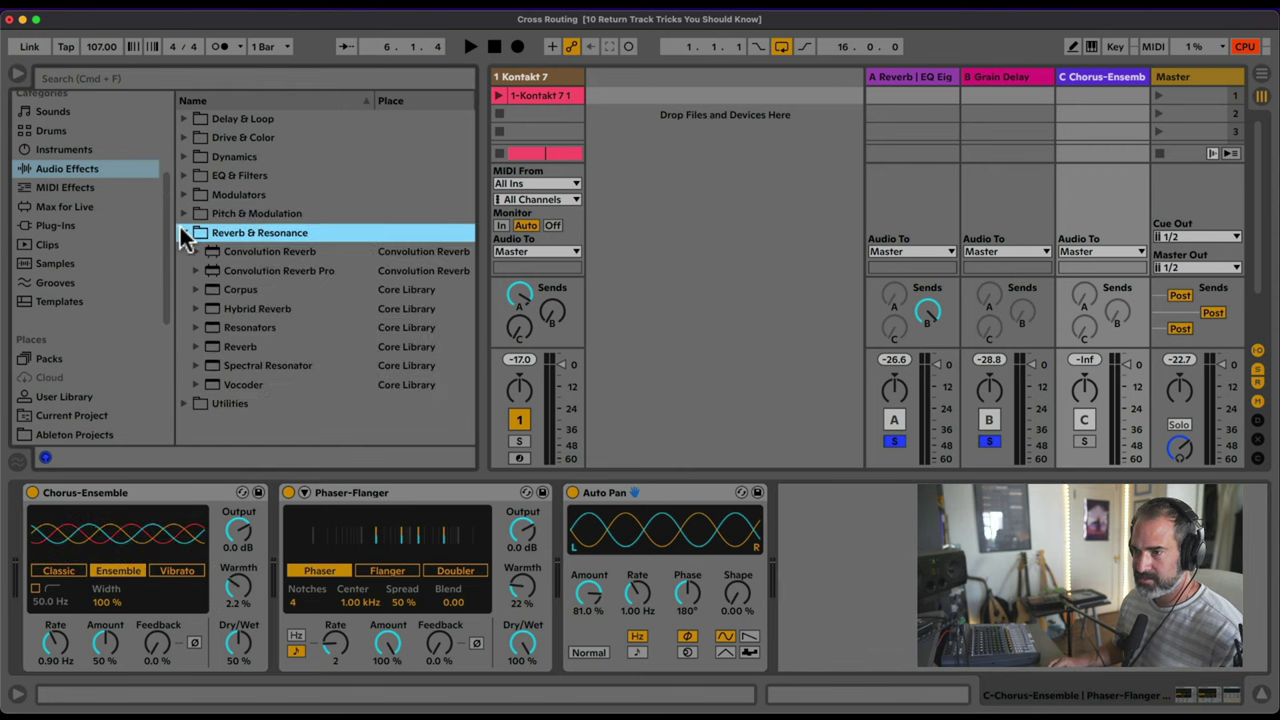
pyautogui.doubleClick(236, 308)
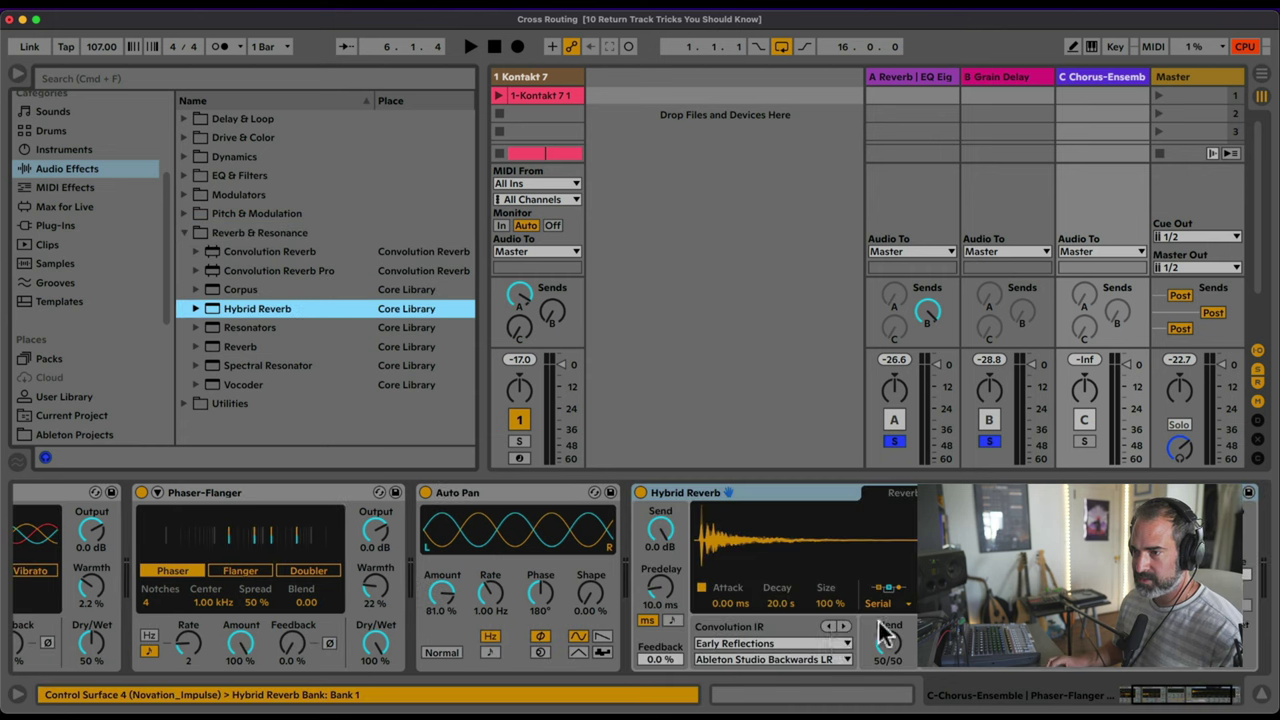
pyautogui.click(880, 604)
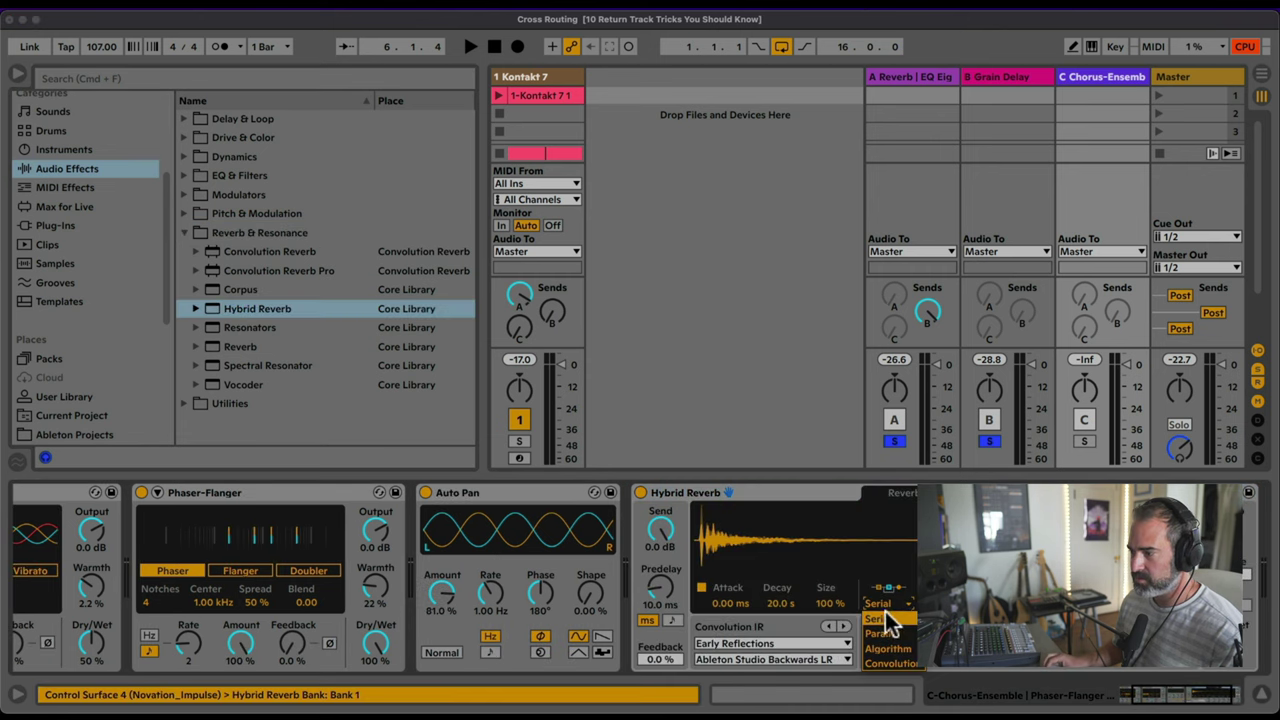
pyautogui.click(874, 665)
pyautogui.click(814, 642)
pyautogui.click(754, 606)
pyautogui.click(754, 659)
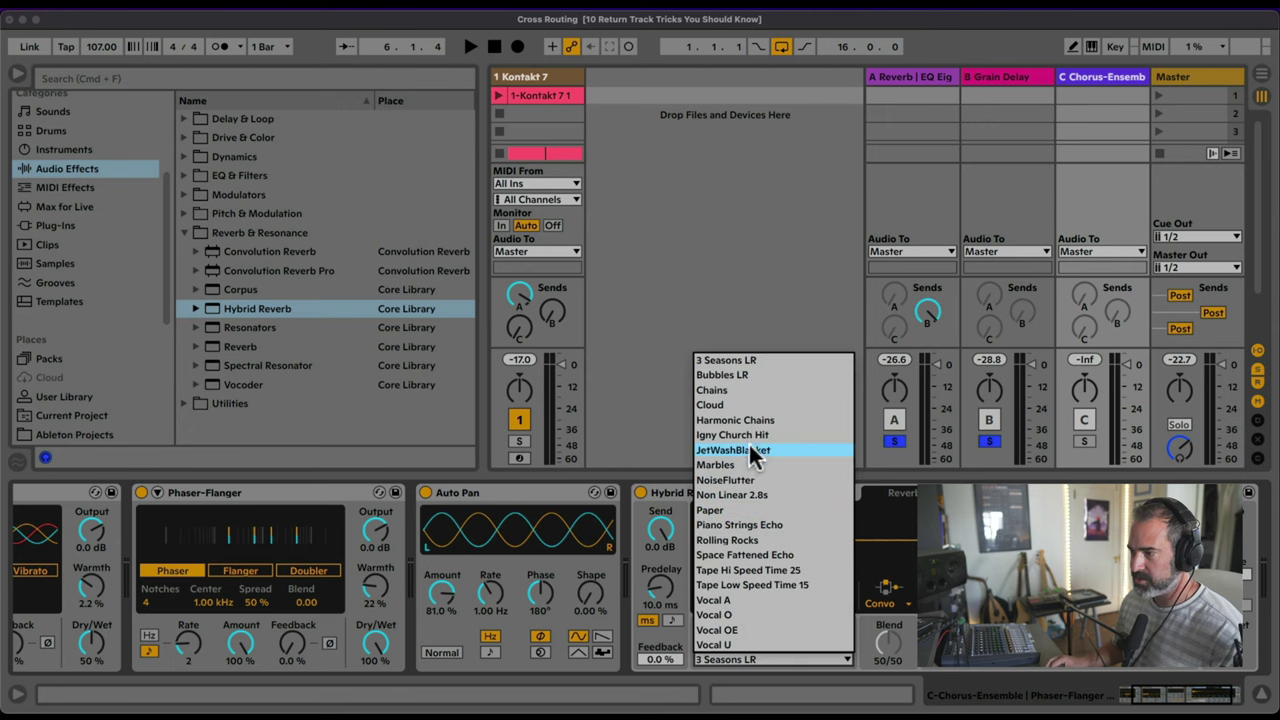
pyautogui.click(754, 452)
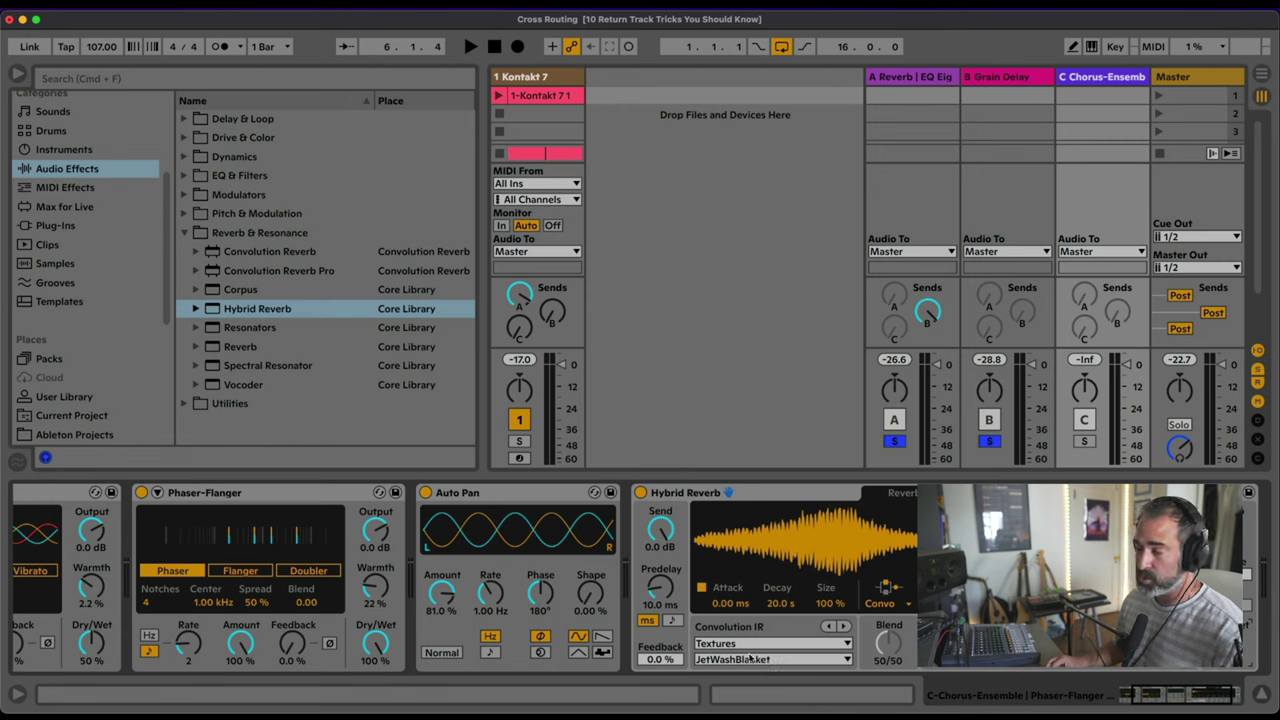
# Step: Enable return B's Send C into return C and set its level during playback
pyautogui.rightClick(993, 325)
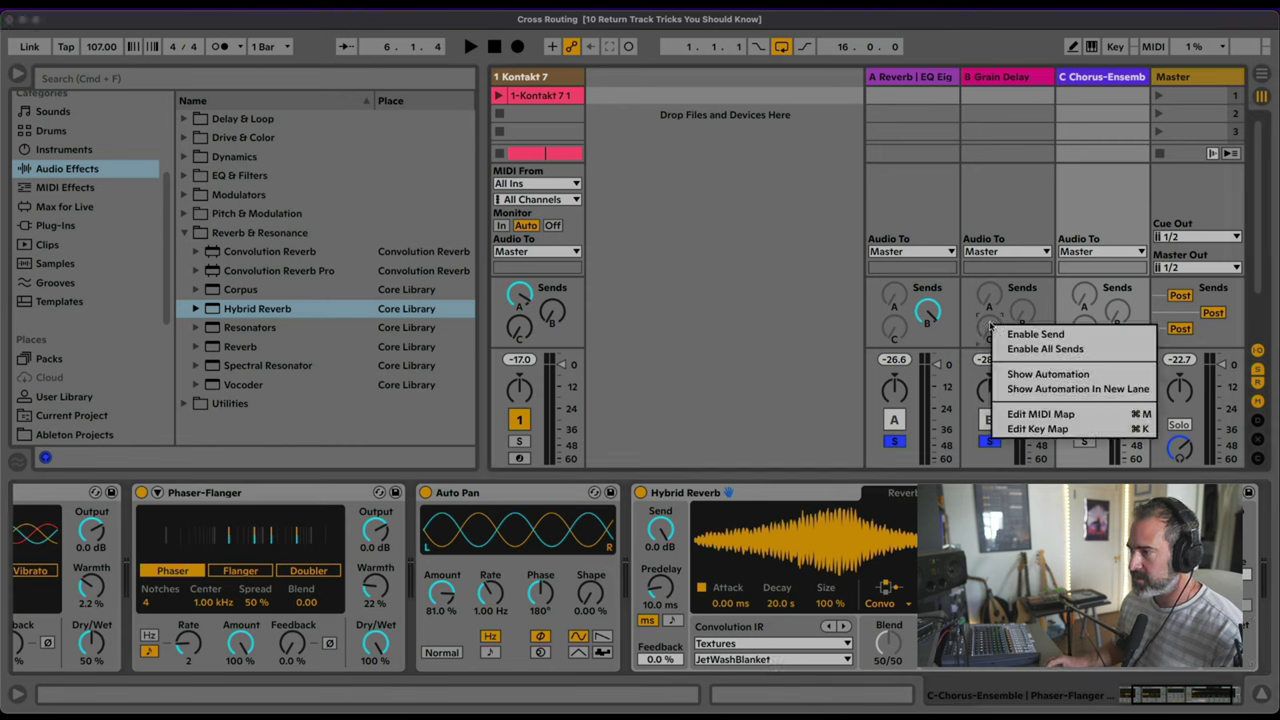
pyautogui.click(1005, 335)
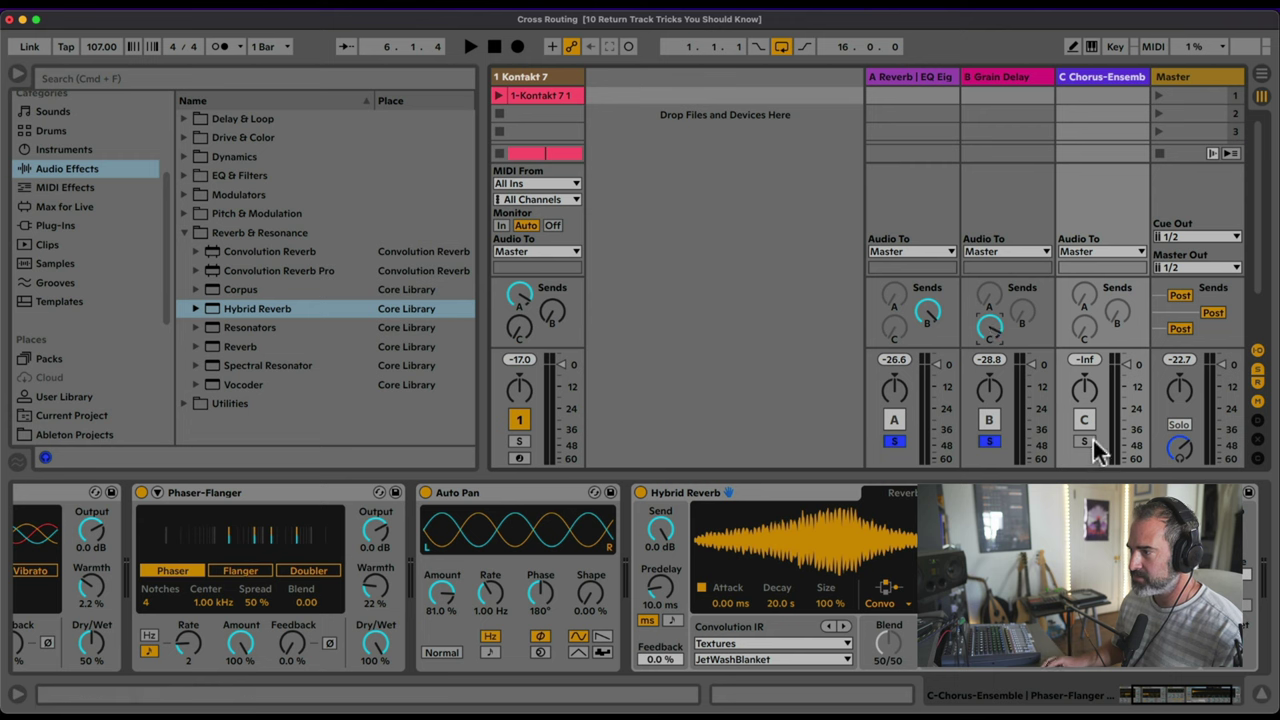
pyautogui.press('space')
pyautogui.click(990, 328)
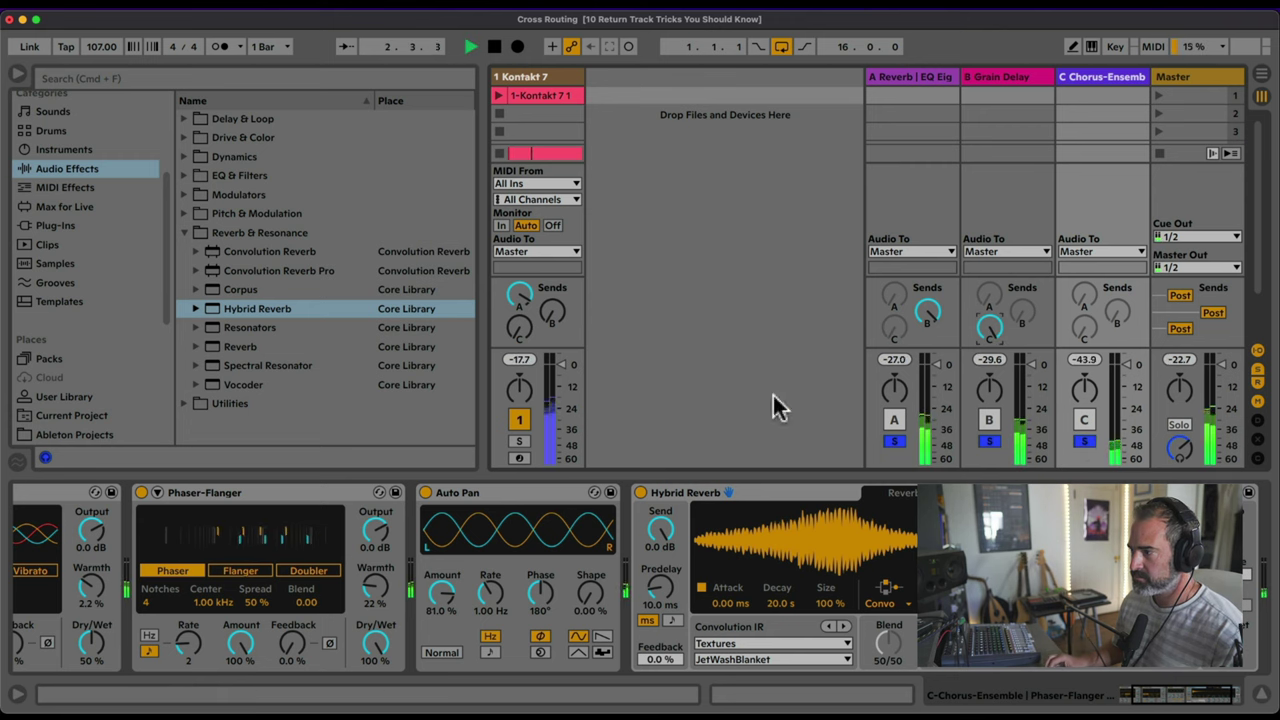
# Step: Add a Utility device after Kontakt 7
pyautogui.click(560, 77)
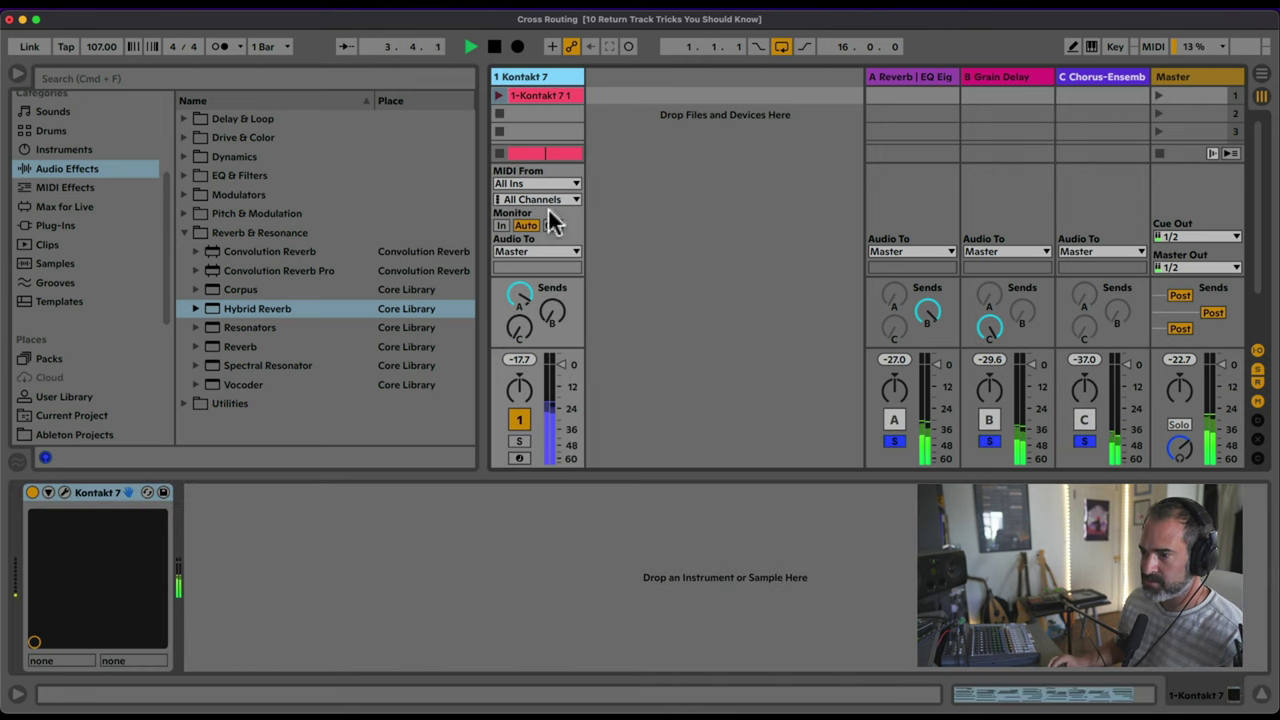
pyautogui.click(183, 403)
pyautogui.moveTo(257, 434); pyautogui.dragTo(285, 515)
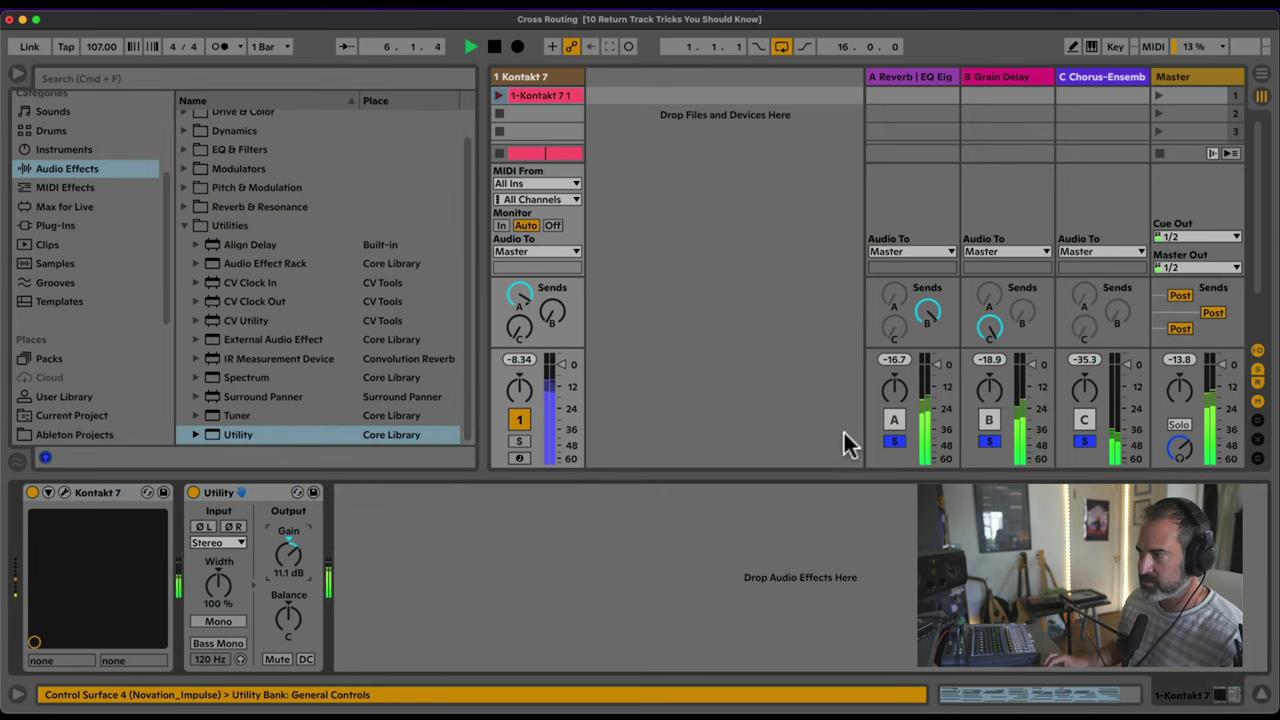
# Step: Lower the Grain Delay return to about -12 dB and raise Chorus-Ensemble to about +4.4 dB
pyautogui.moveTo(1032, 364); pyautogui.dragTo(1032, 386)
pyautogui.moveTo(1117, 366); pyautogui.dragTo(1117, 358)
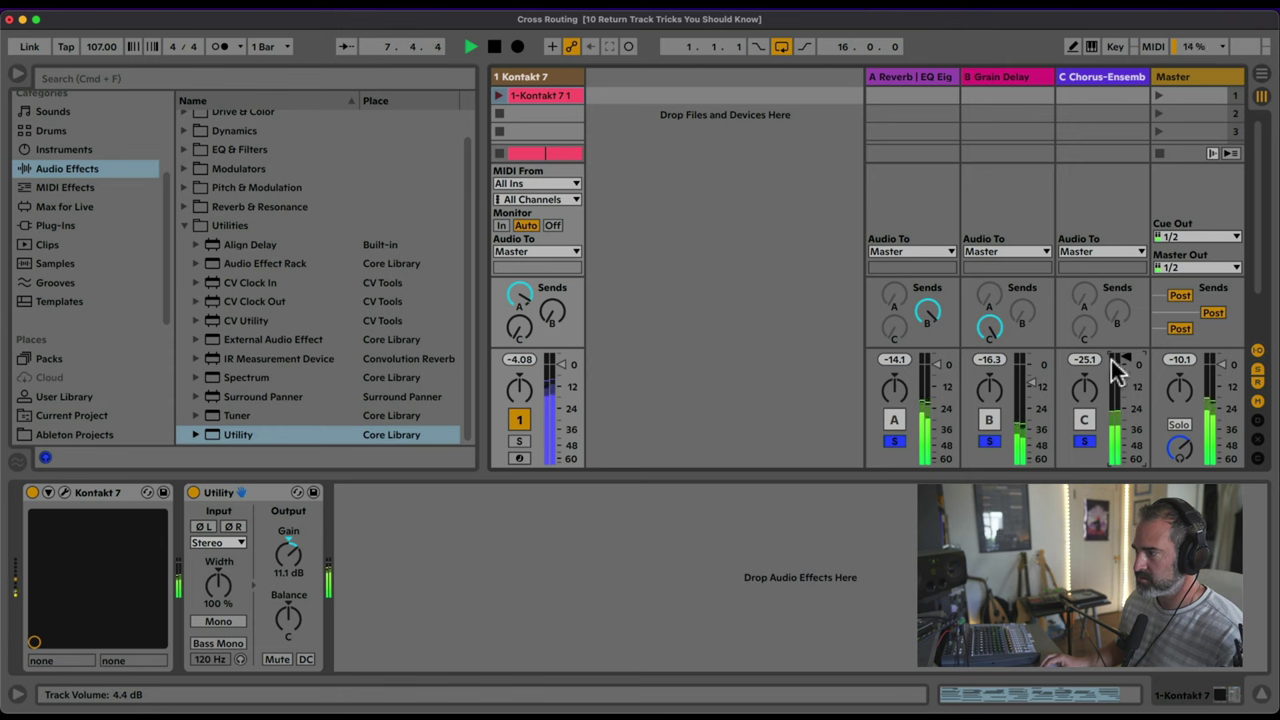
pyautogui.moveTo(1030, 386); pyautogui.dragTo(1030, 390)
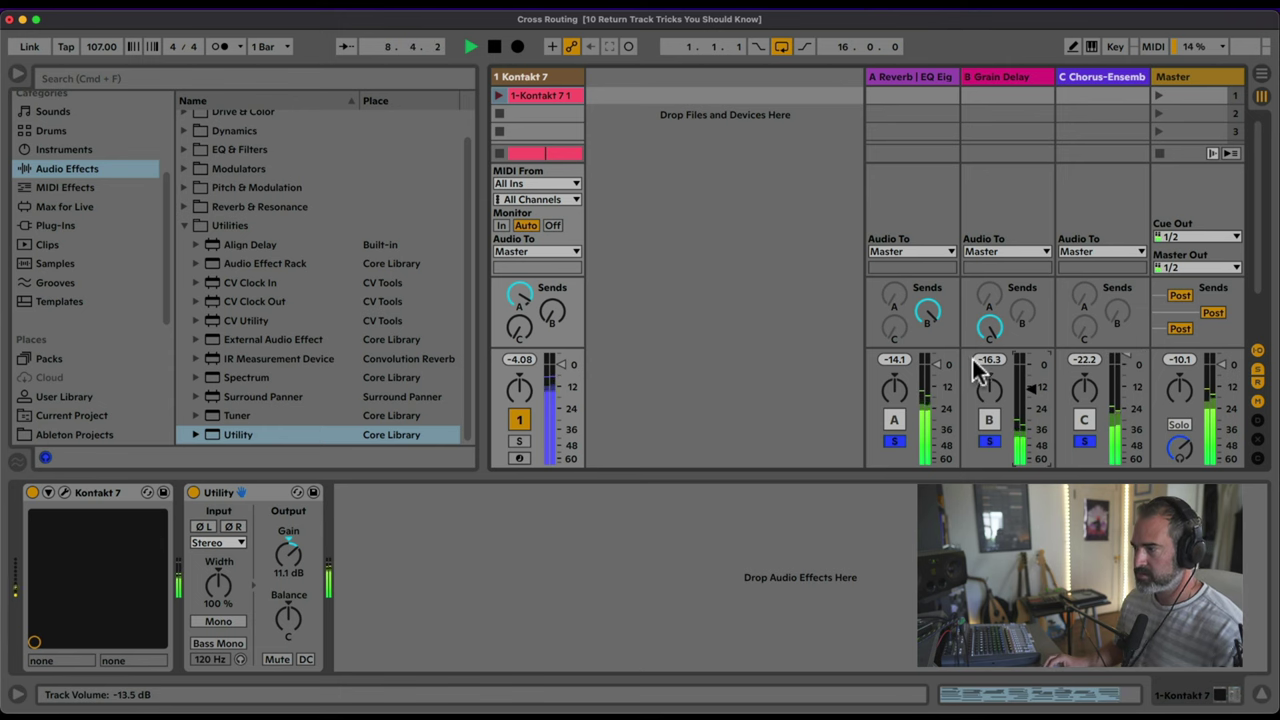
# Step: Review the return tracks' device chains while restarting playback
pyautogui.click(899, 76)
pyautogui.click(894, 441)
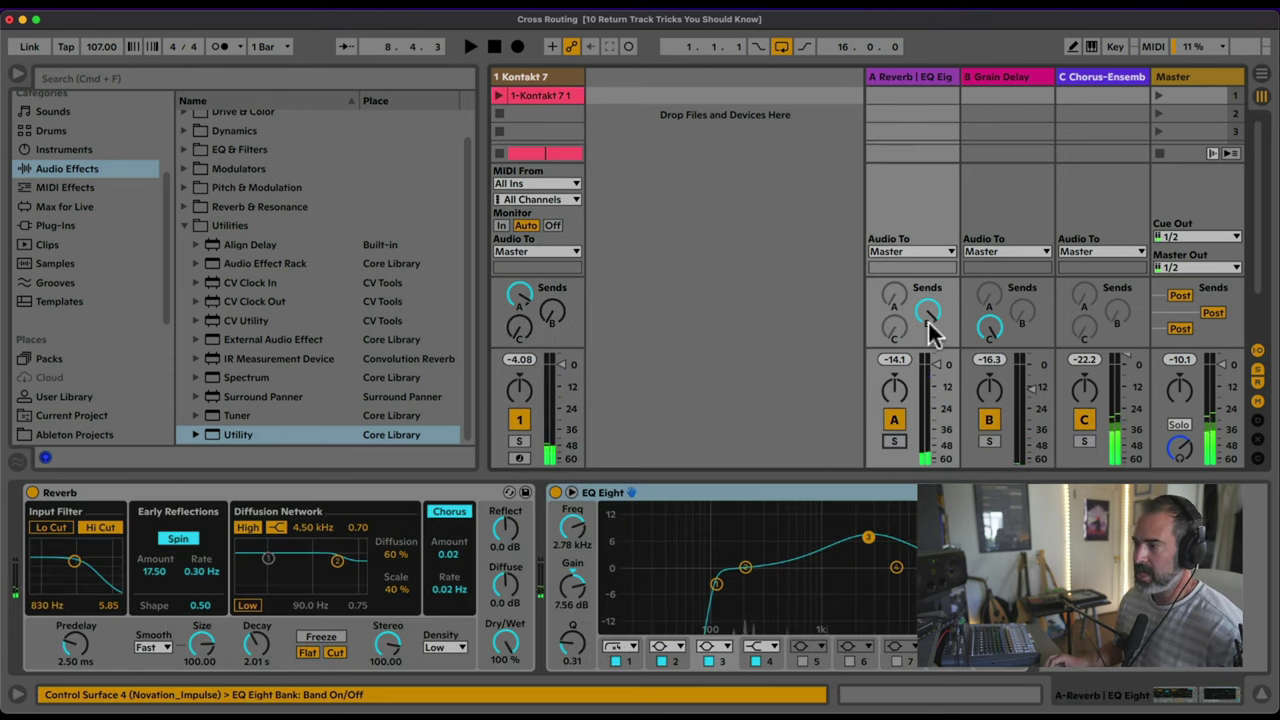
pyautogui.click(921, 78)
pyautogui.keyDown('shift'); pyautogui.click(1082, 75); pyautogui.keyUp('shift')
pyautogui.press('0')
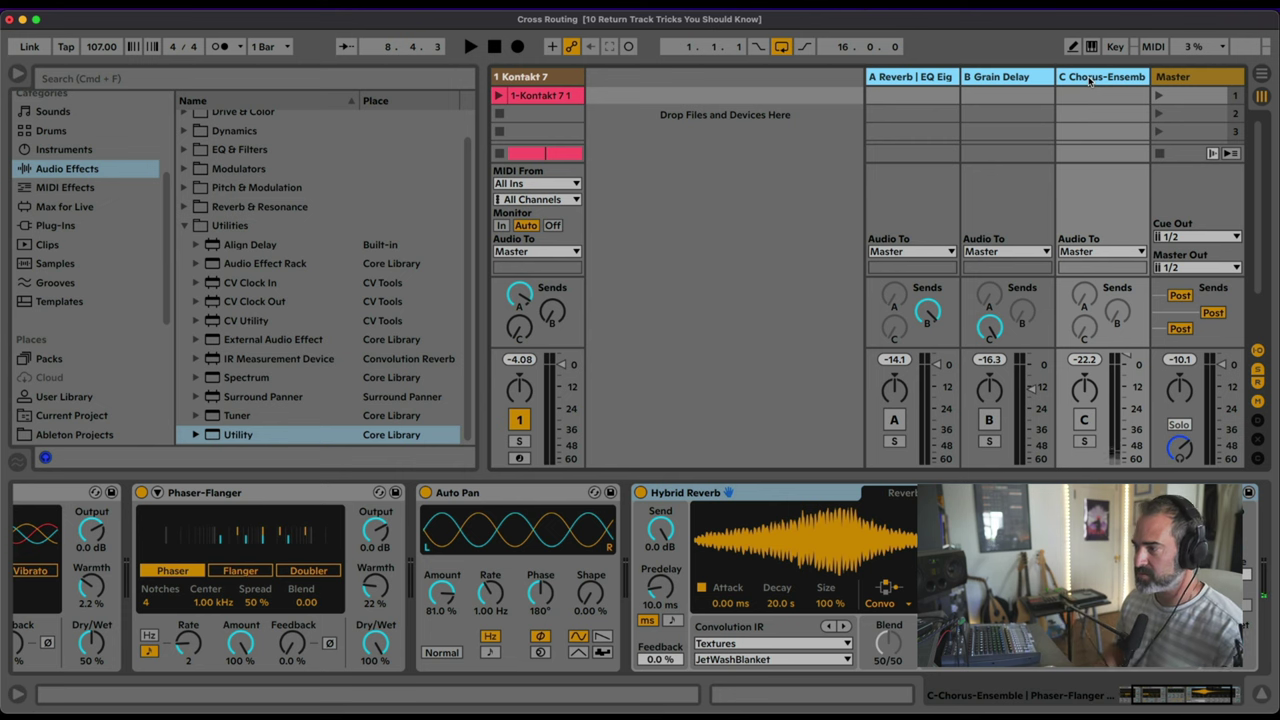
pyautogui.click(1011, 78)
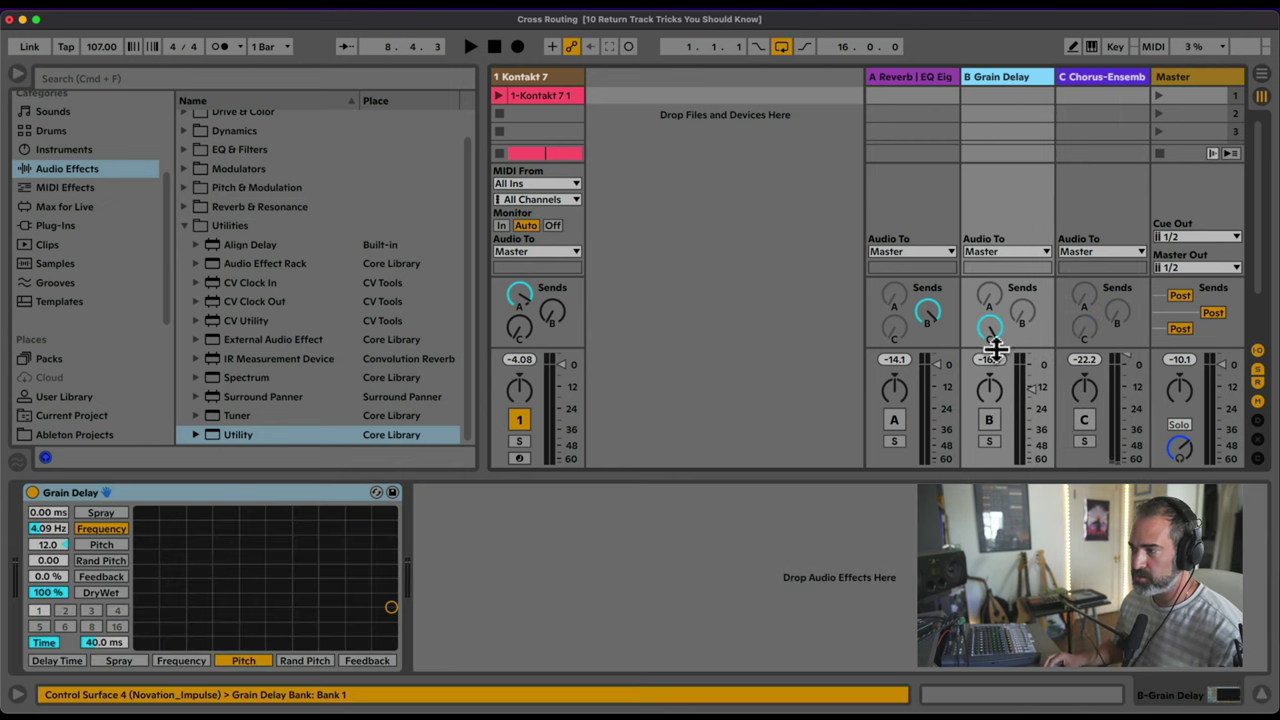
pyautogui.click(960, 77)
pyautogui.click(1062, 77)
pyautogui.press('space')
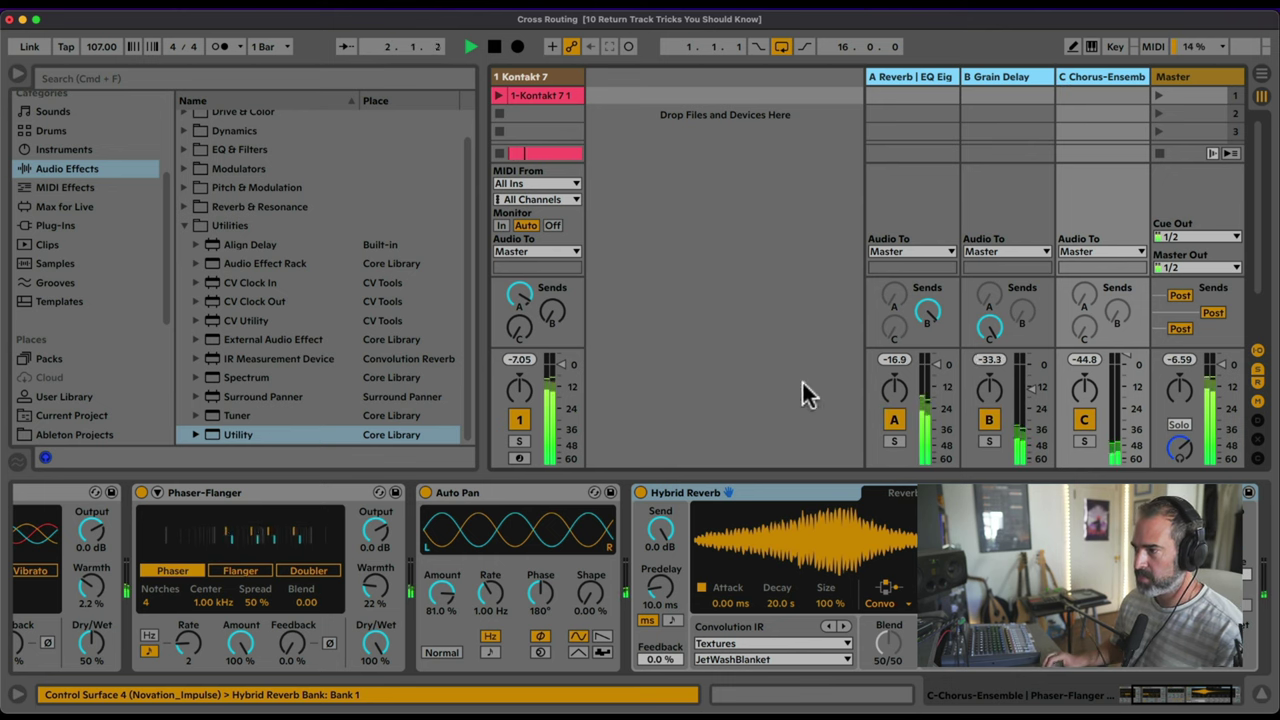
pyautogui.click(684, 392)
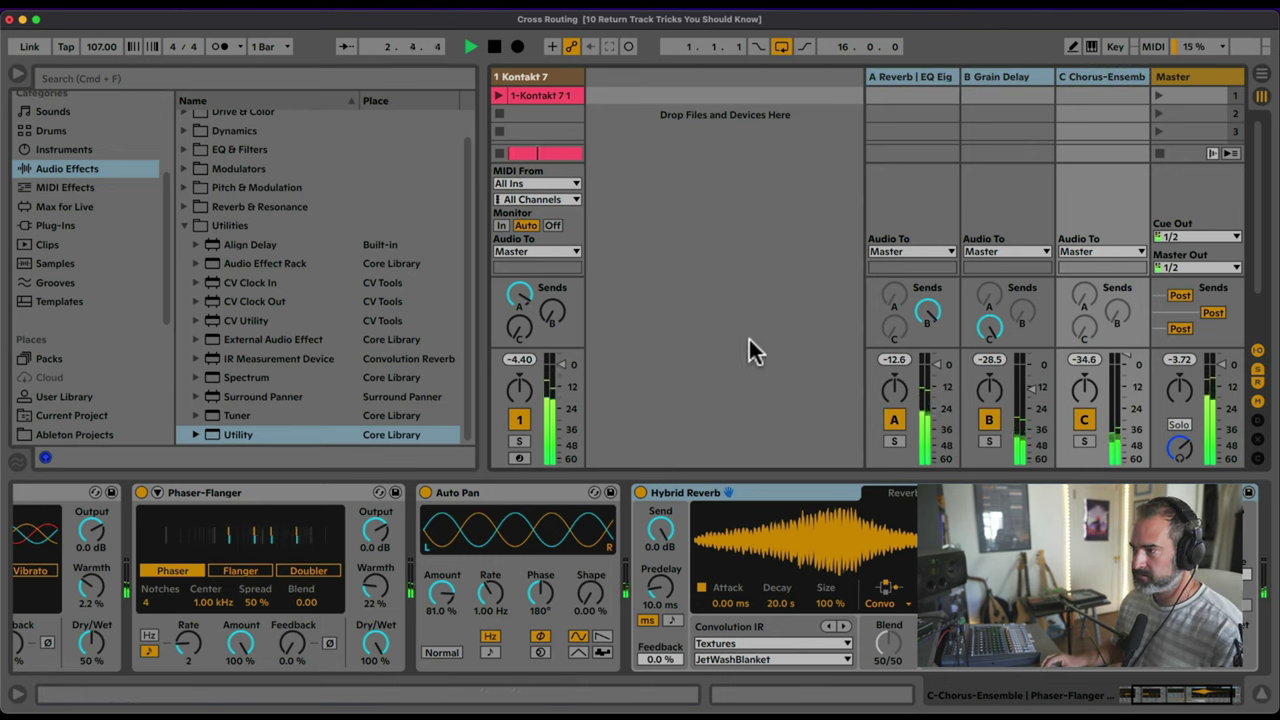
# Step: Raise the Chorus-Ensemble return's volume and append a Utility after its Hybrid Reverb
pyautogui.moveTo(1086, 359); pyautogui.dragTo(1086, 340)
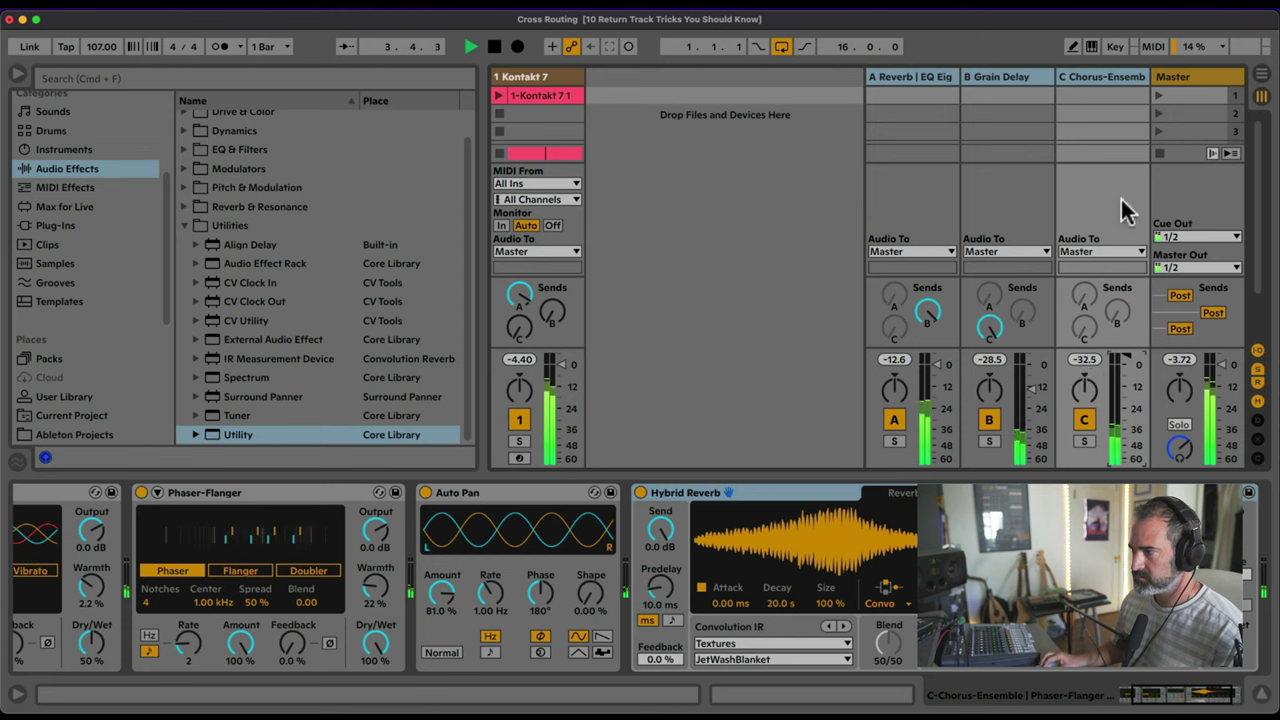
pyautogui.click(1100, 80)
pyautogui.moveTo(240, 434); pyautogui.dragTo(1080, 134)
# Step: Boost return C's Utility gain, then open and play the Wavetable clip's held G3 note
pyautogui.moveTo(1223, 553); pyautogui.dragTo(1223, 525)
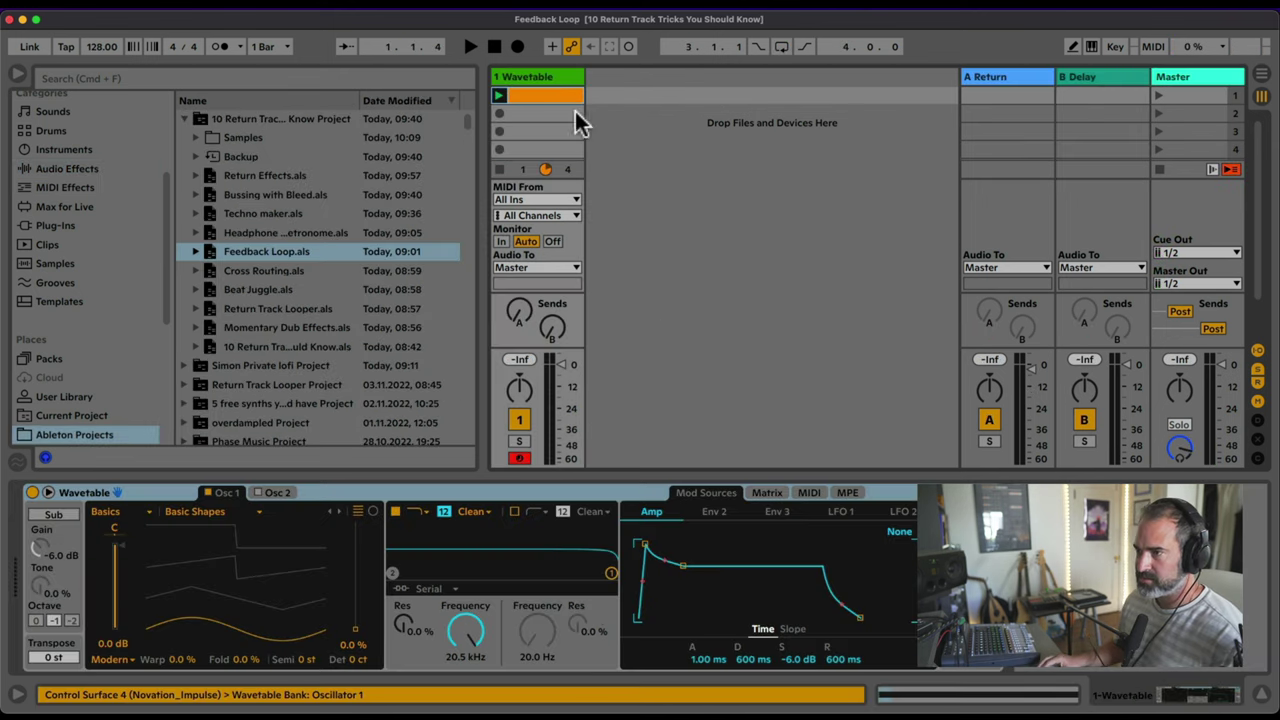
pyautogui.doubleClick(555, 90)
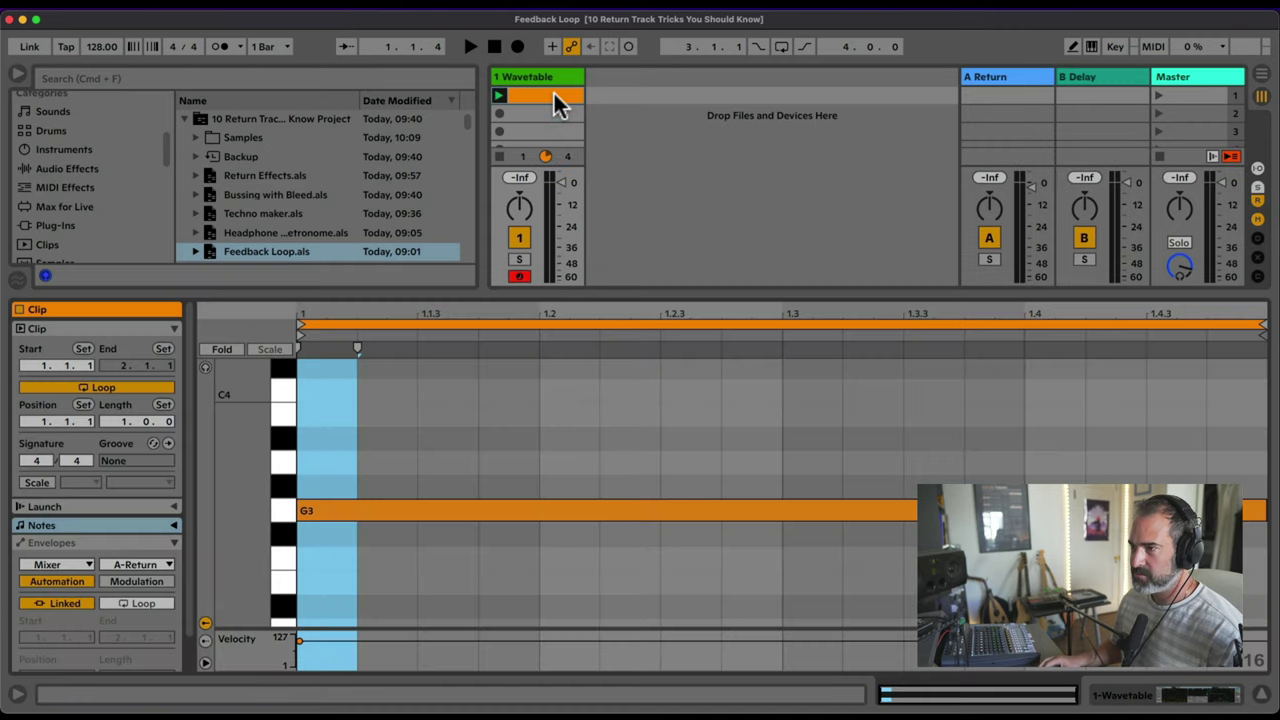
pyautogui.press('space')
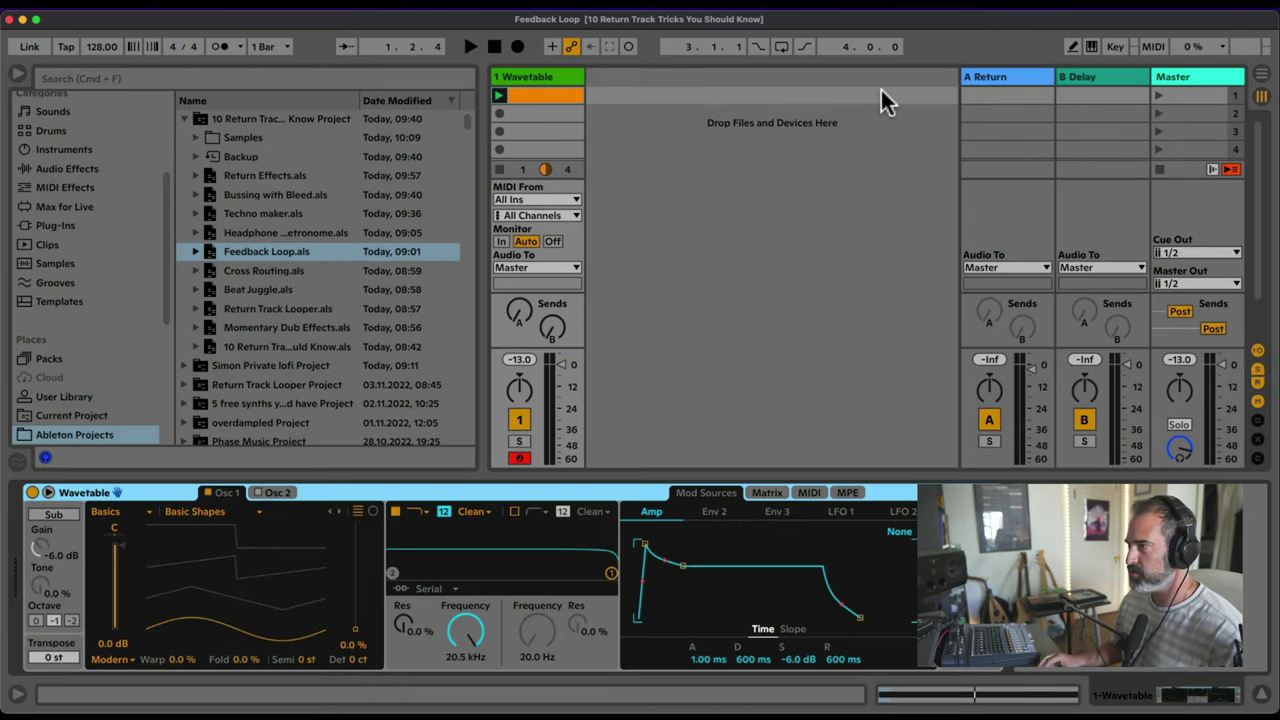
# Step: Delete the B Delay return and load a 100% wet Hybrid Reverb on return A
pyautogui.click(1100, 77)
pyautogui.press('Delete')
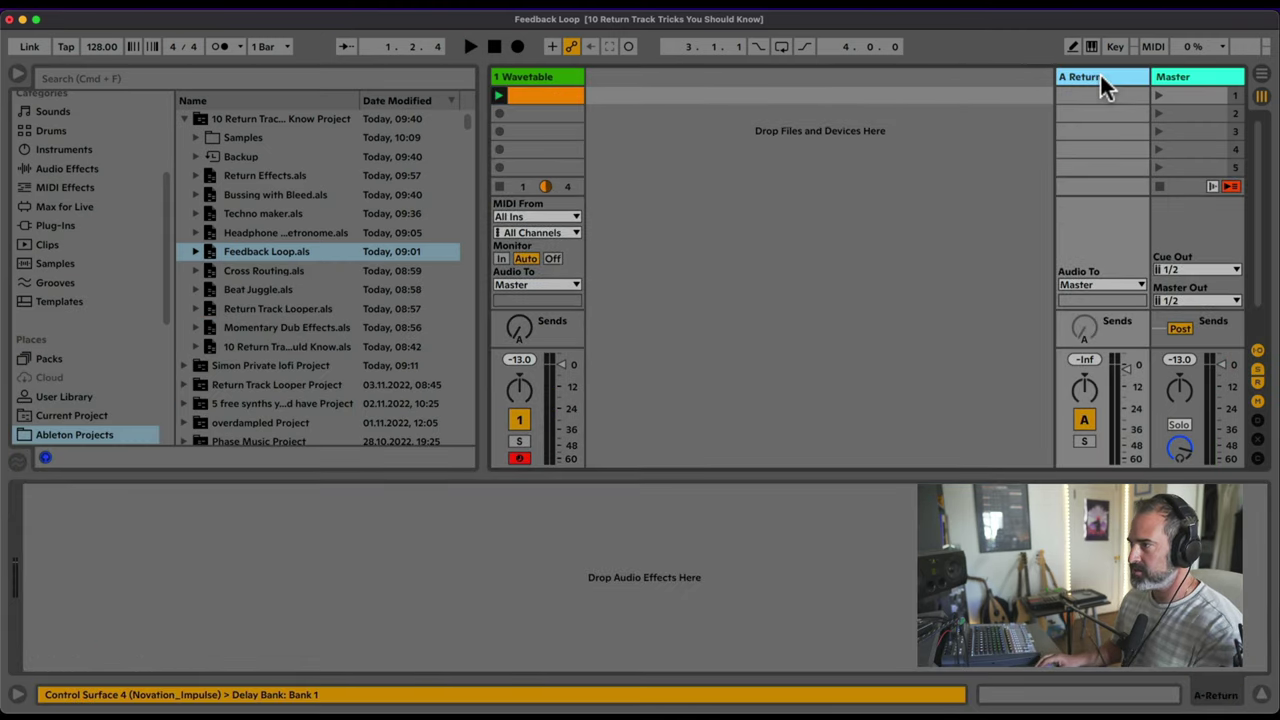
pyautogui.click(104, 172)
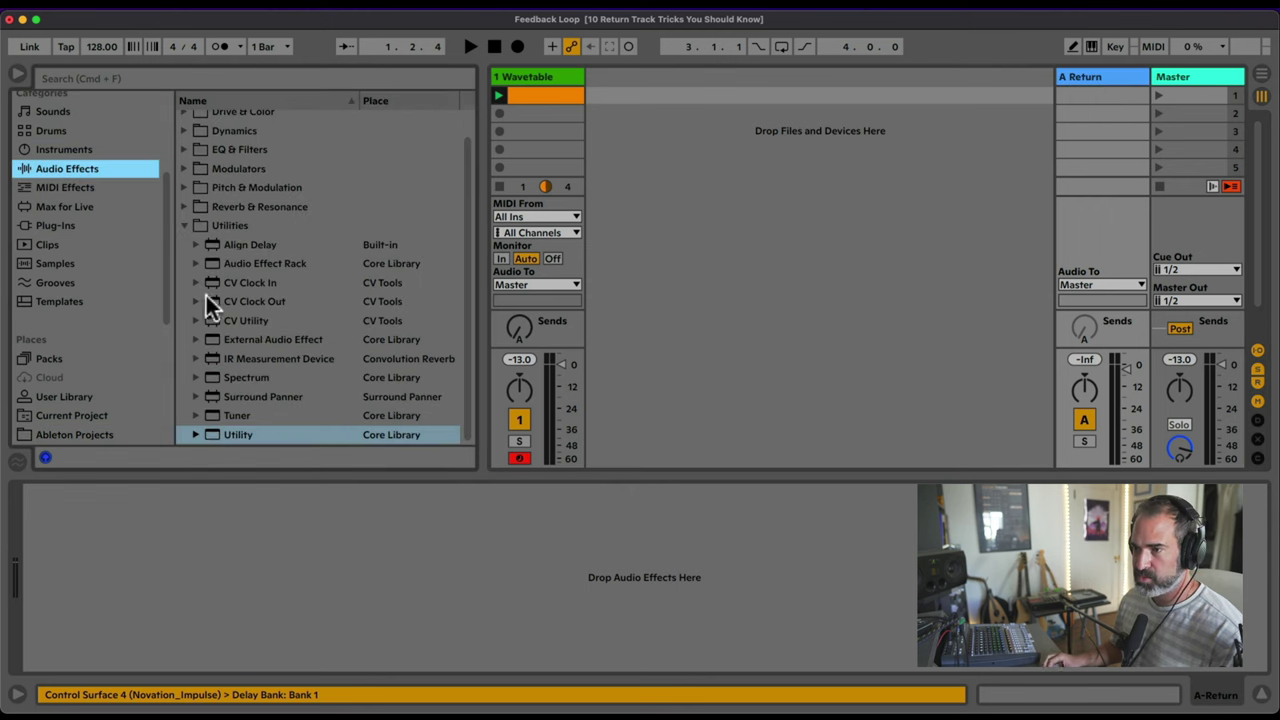
pyautogui.click(183, 225)
pyautogui.click(183, 232)
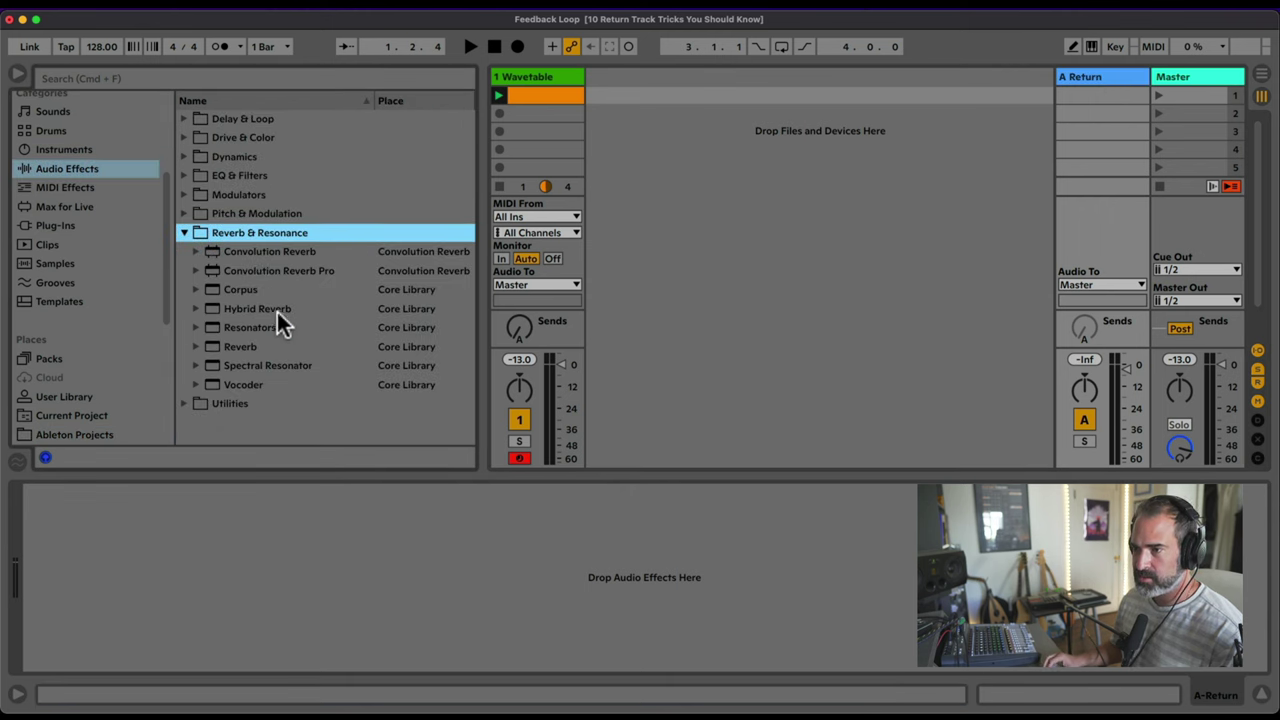
pyautogui.doubleClick(277, 310)
pyautogui.moveTo(637, 660); pyautogui.dragTo(637, 600)
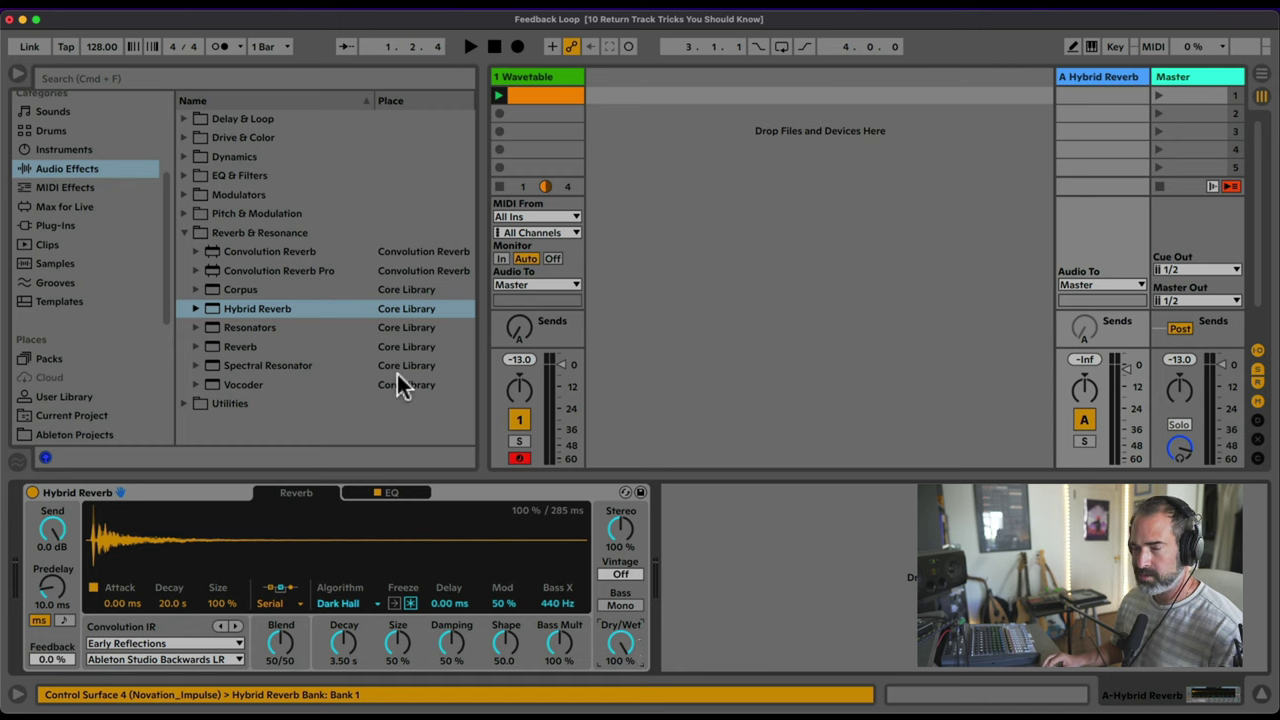
# Step: Add a Color Limiter after the Hybrid Reverb
pyautogui.click(183, 232)
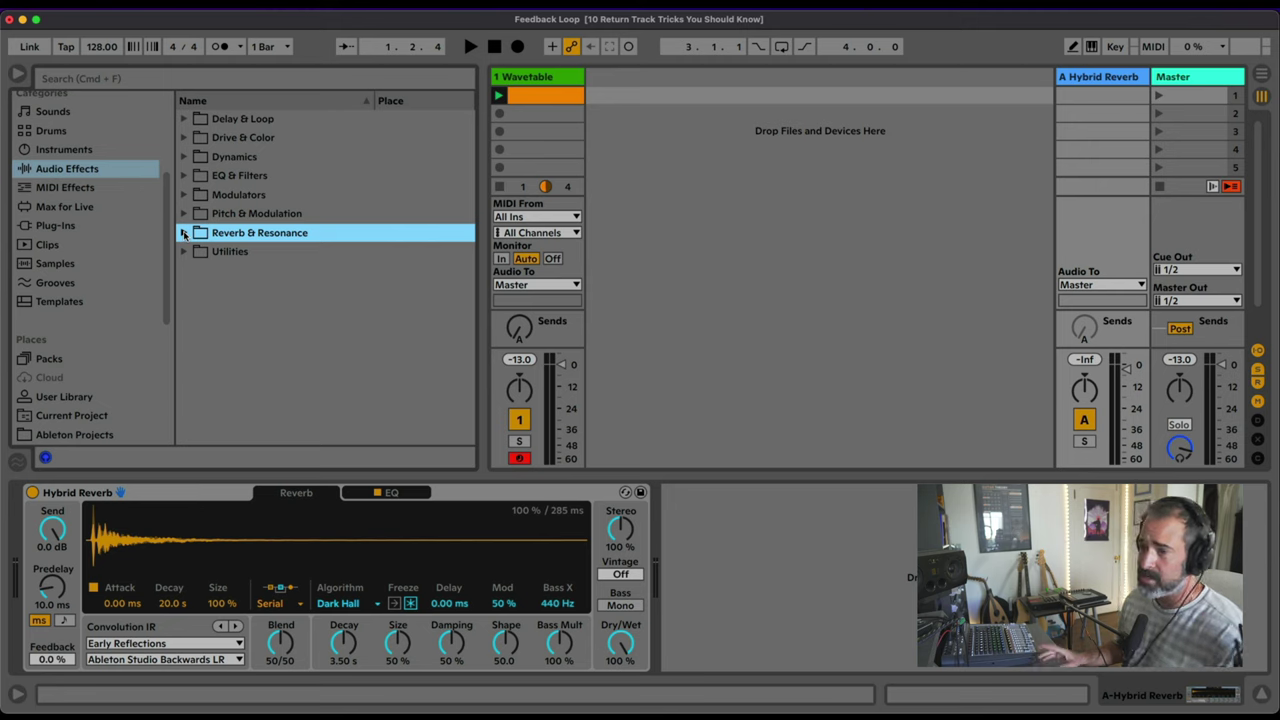
pyautogui.click(184, 157)
pyautogui.doubleClick(226, 175)
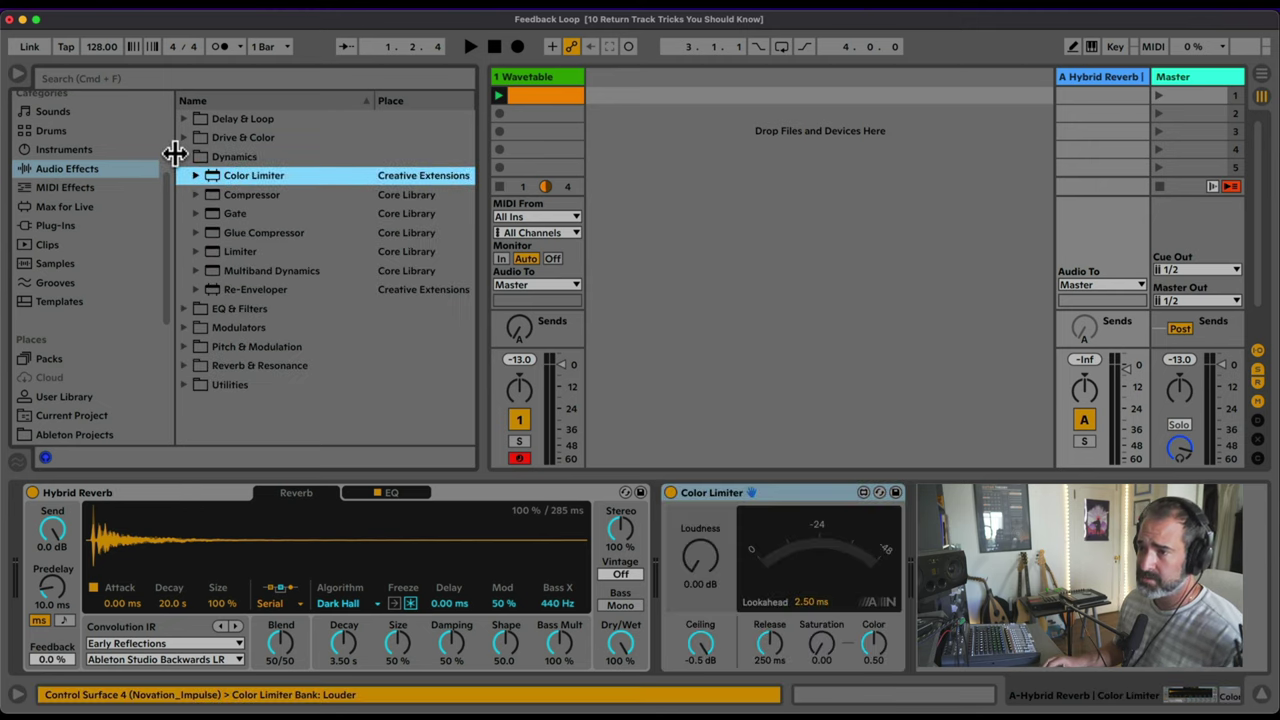
pyautogui.click(184, 157)
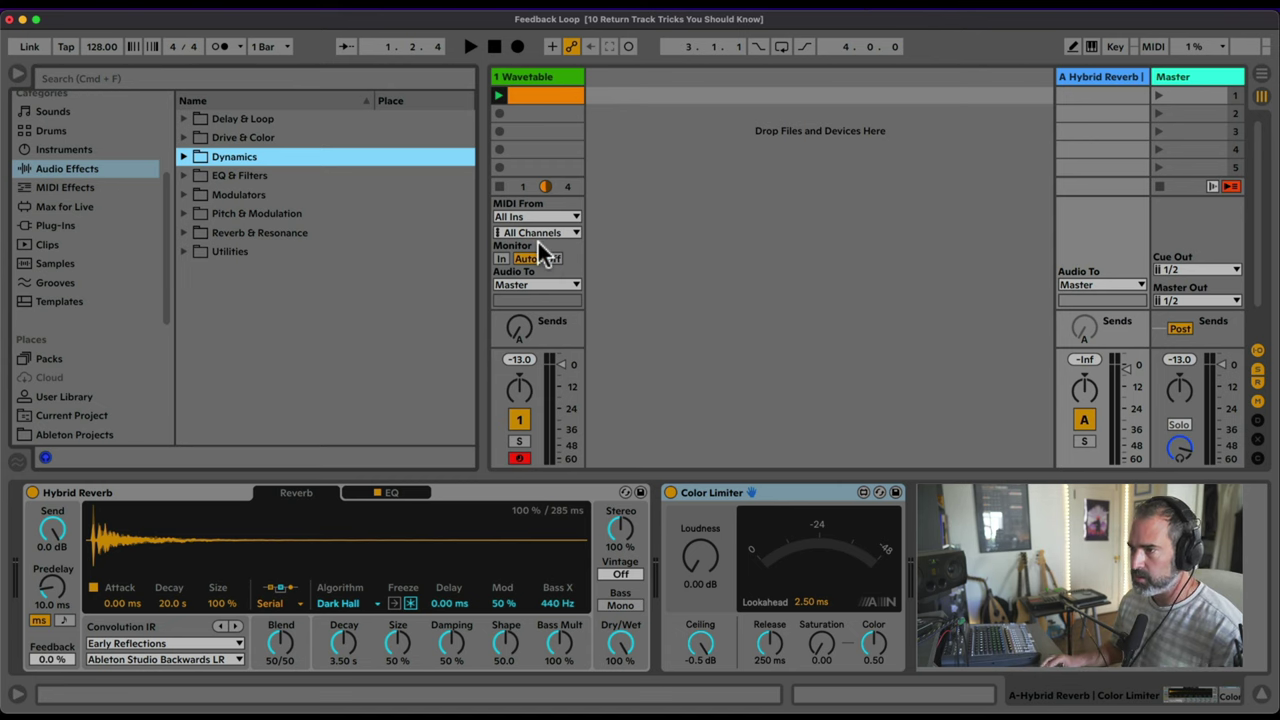
# Step: Raise track 1's send to return A and turn return A's feedback send into itself fully up
pyautogui.moveTo(519, 328)
pyautogui.mouseDown()
pyautogui.moveTo(521, 290)
pyautogui.moveTo(526, 336)
pyautogui.mouseUp()
pyautogui.press('space')
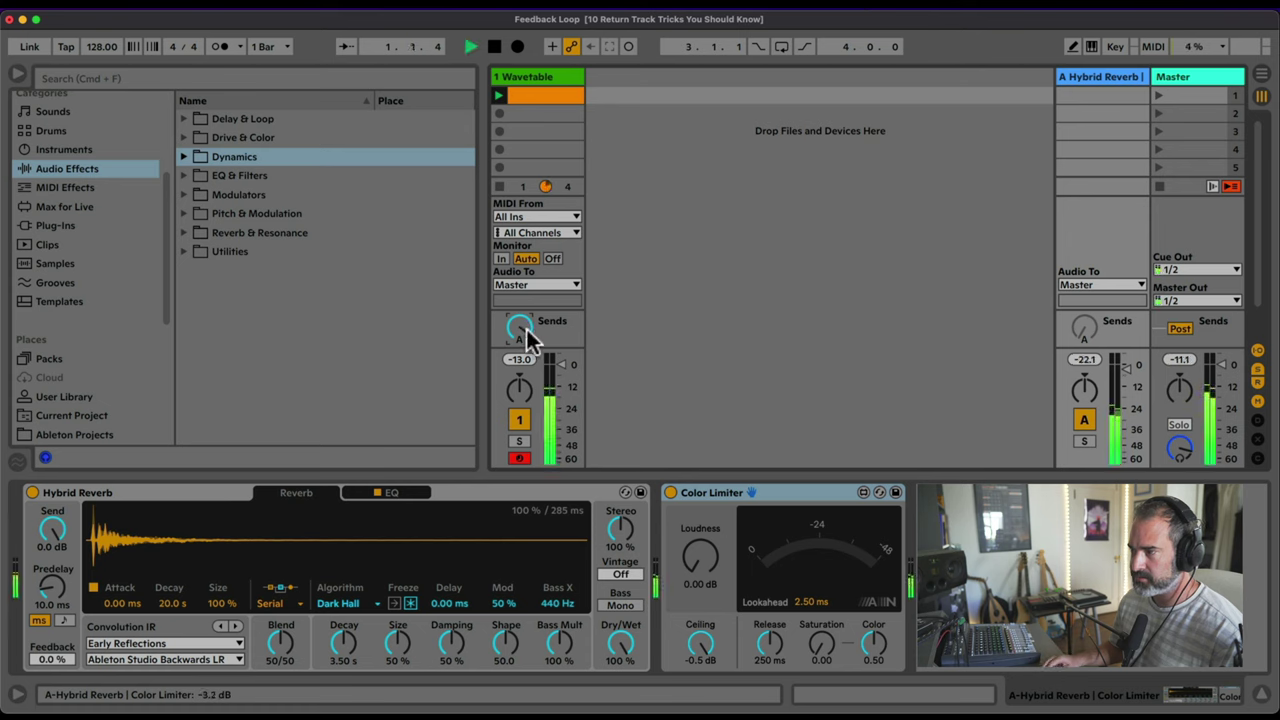
pyautogui.press('space')
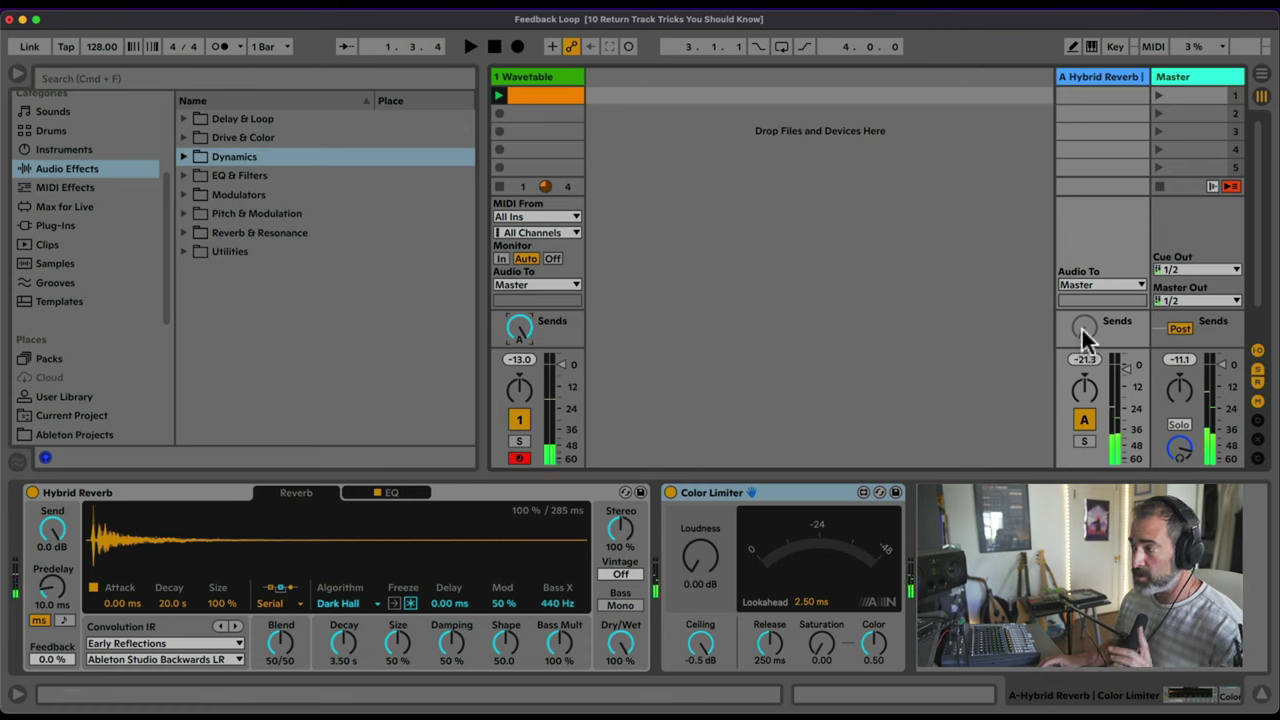
pyautogui.rightClick(1083, 328)
pyautogui.click(1100, 345)
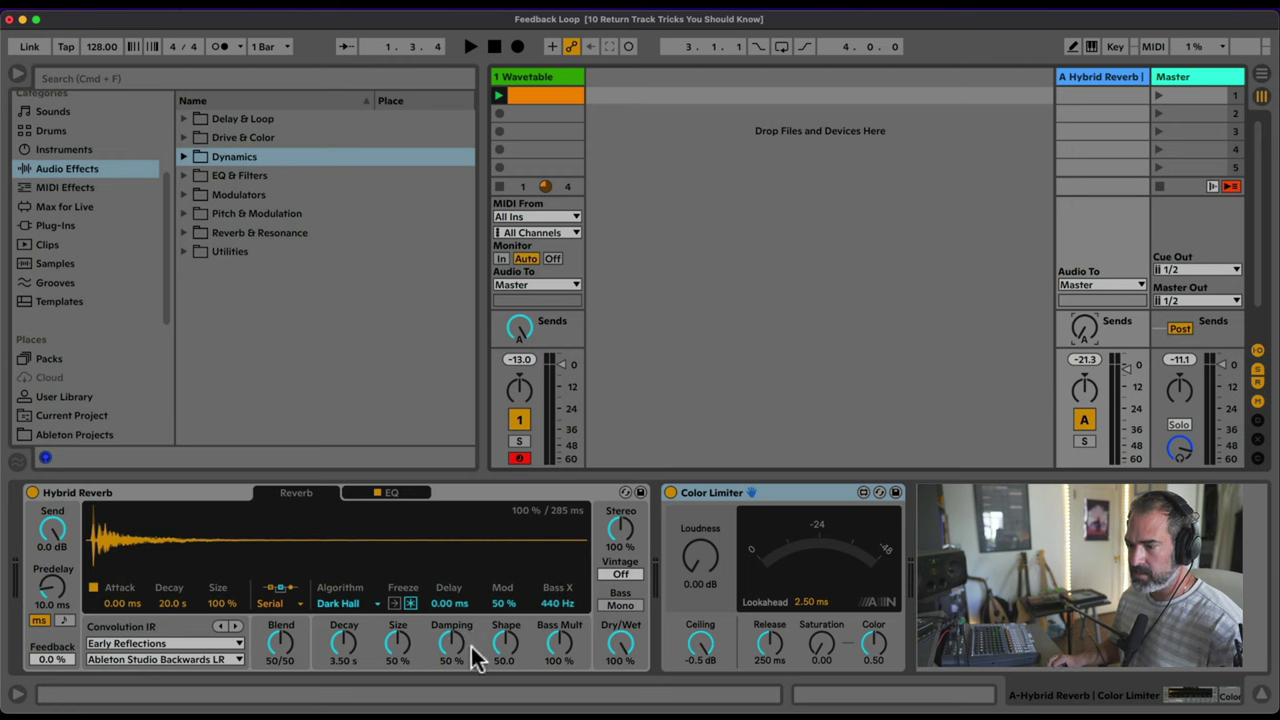
pyautogui.press('space')
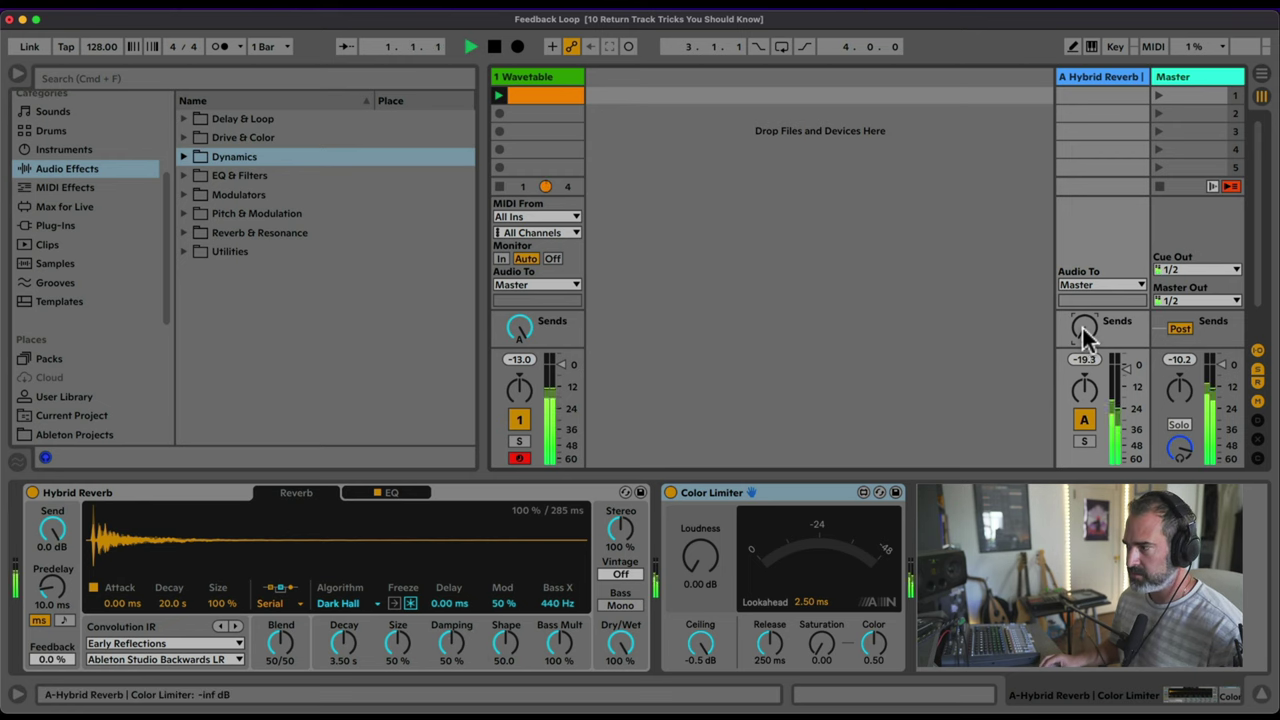
pyautogui.moveTo(1084, 330); pyautogui.dragTo(1084, 250)
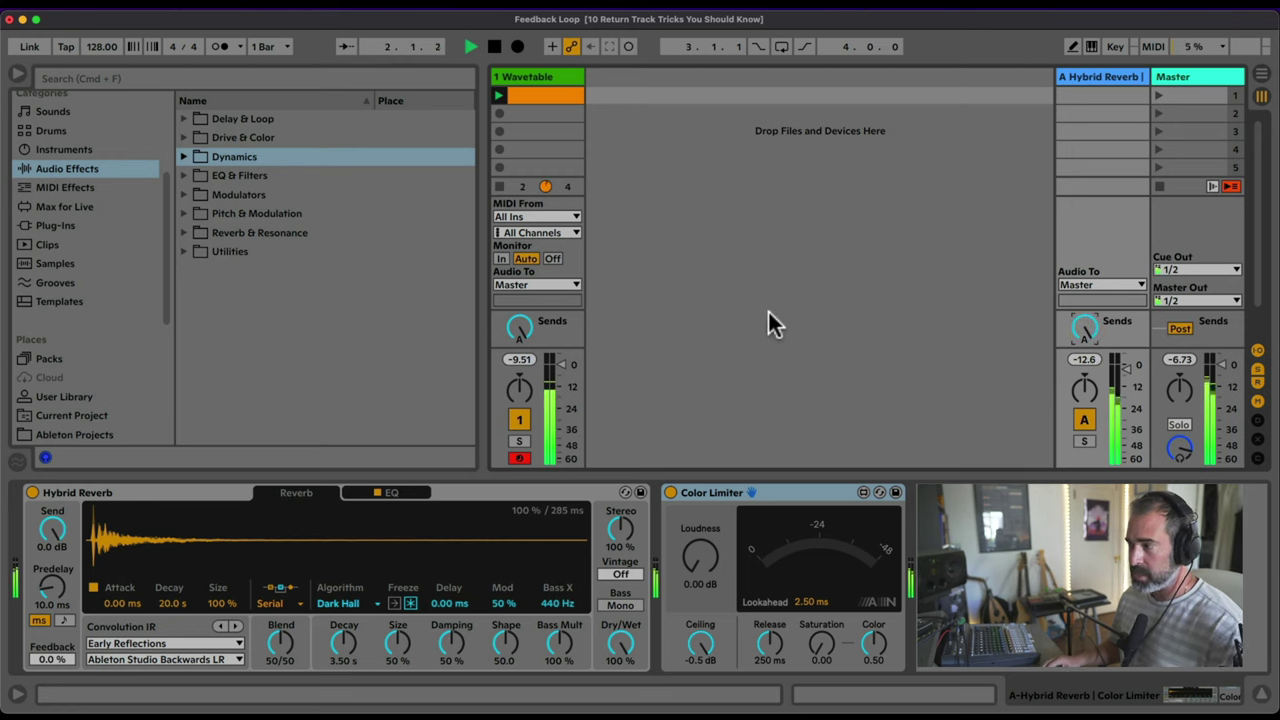
pyautogui.press('space')
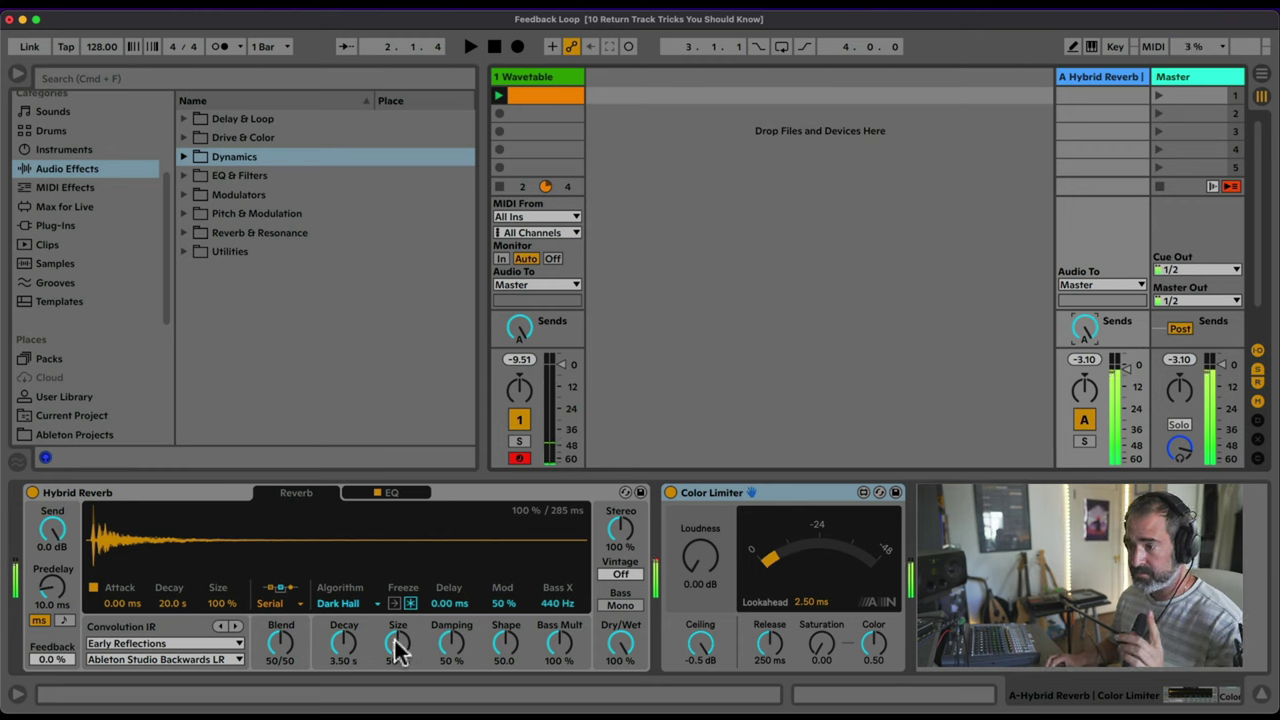
# Step: Set the reverb's size to 48%, stereo width 159%, shape 81.0 and bass multiplier 258%
pyautogui.moveTo(398, 648); pyautogui.dragTo(398, 610)
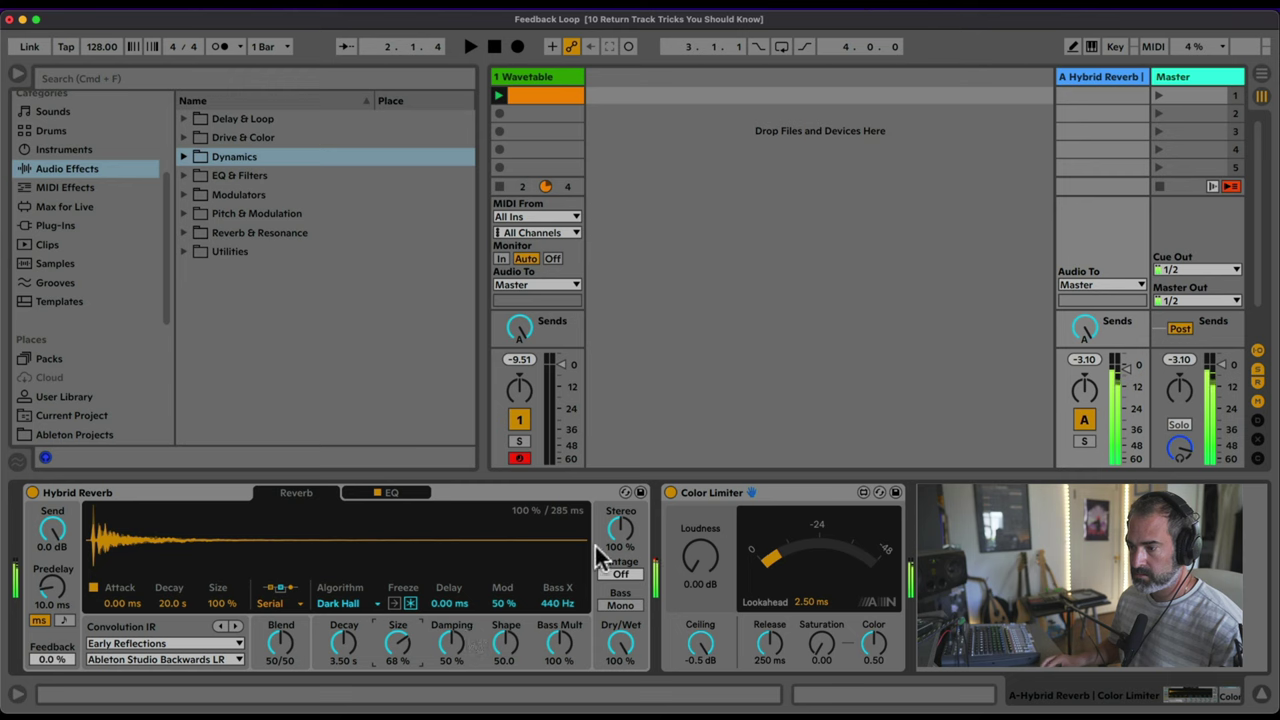
pyautogui.moveTo(618, 530); pyautogui.dragTo(618, 500)
pyautogui.moveTo(505, 645); pyautogui.dragTo(451, 663)
pyautogui.moveTo(559, 645); pyautogui.dragTo(559, 615)
pyautogui.moveTo(451, 645); pyautogui.dragTo(505, 615)
pyautogui.click(398, 645)
pyautogui.moveTo(398, 645); pyautogui.dragTo(398, 625)
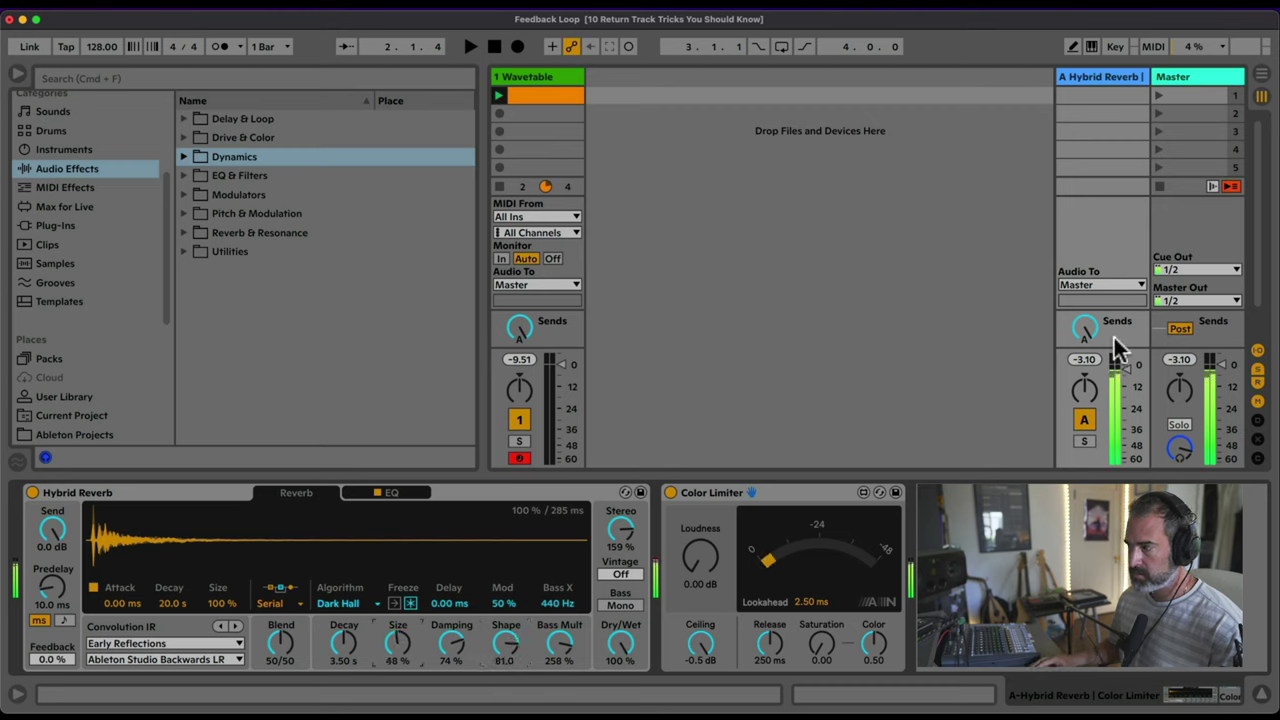
# Step: Shift the reverb blend to 2/98, bass multiplier to 44% and decay to 150 ms, adjusting send A
pyautogui.moveTo(1085, 333); pyautogui.dragTo(1085, 310)
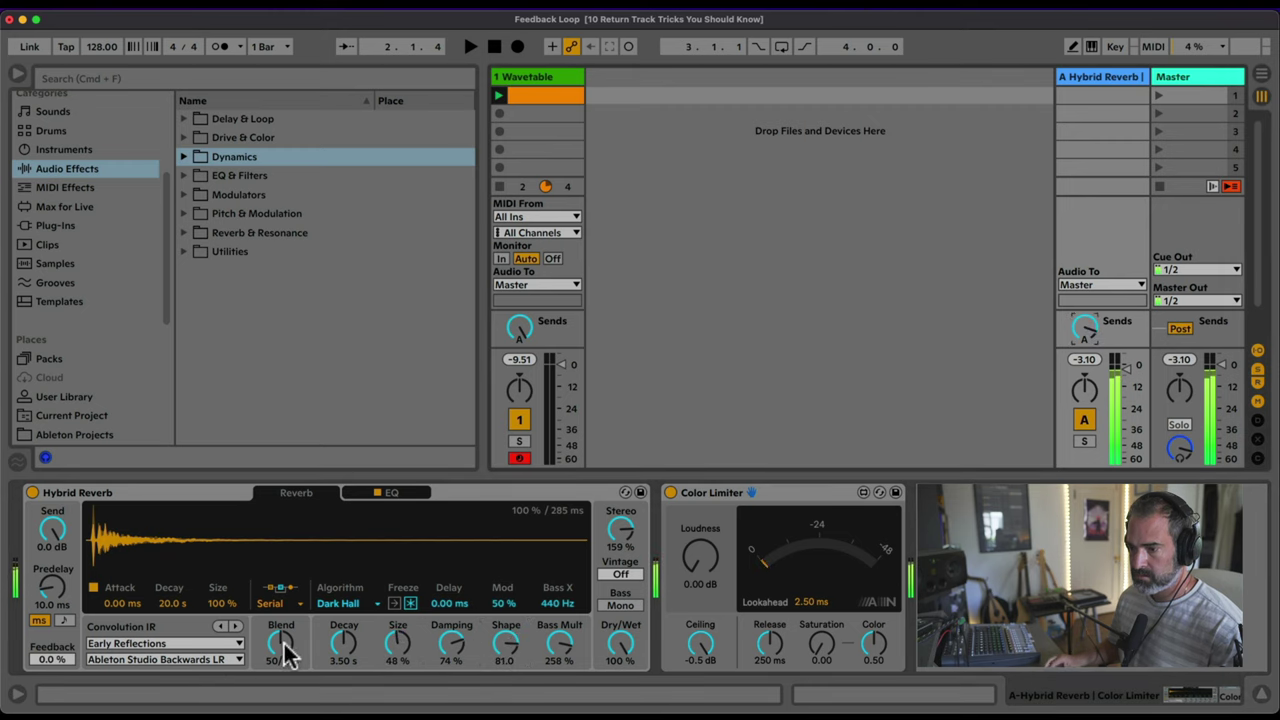
pyautogui.moveTo(280, 645); pyautogui.dragTo(414, 606)
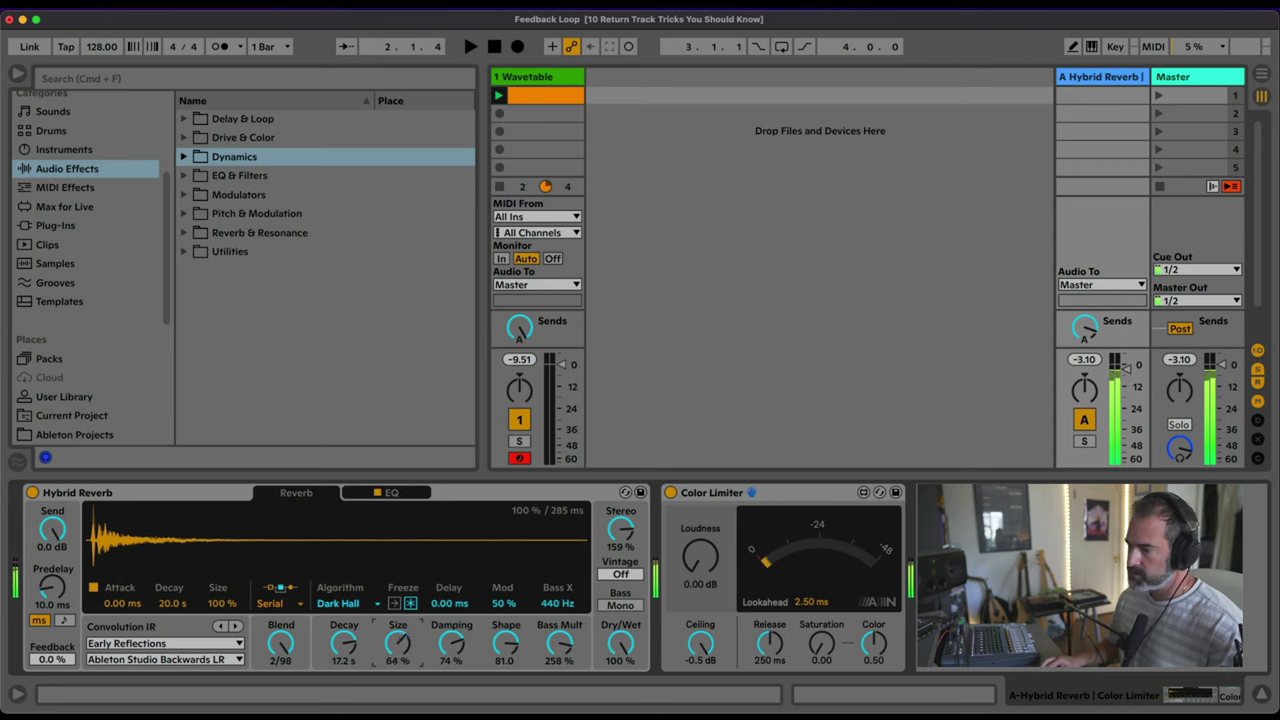
pyautogui.click(451, 645)
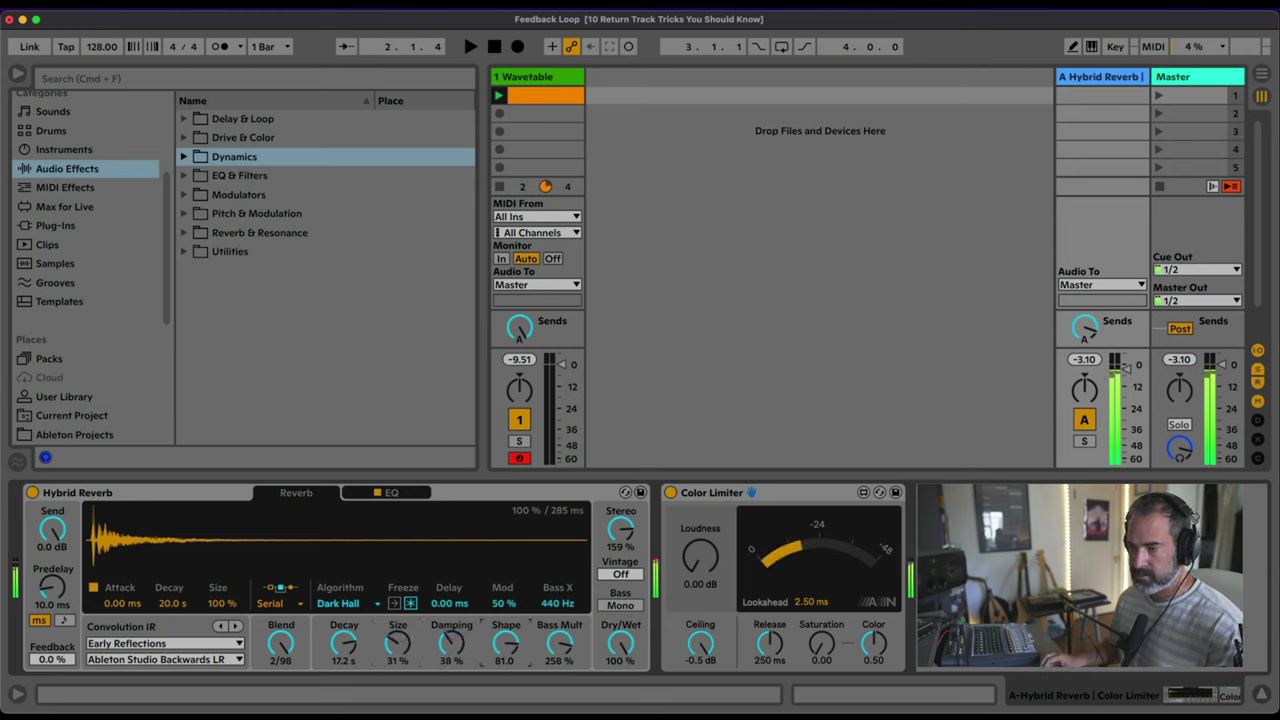
pyautogui.moveTo(505, 645); pyautogui.dragTo(560, 625)
pyautogui.click(1084, 326)
pyautogui.moveTo(1084, 326); pyautogui.dragTo(1084, 354)
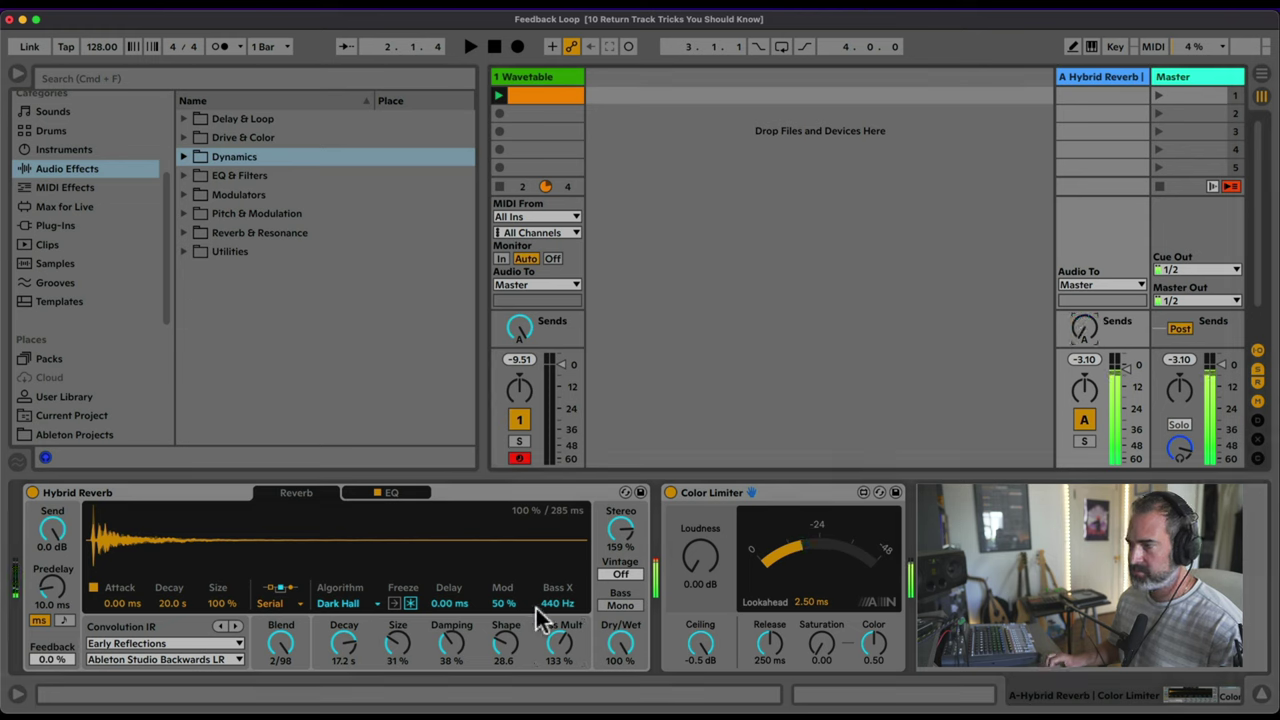
pyautogui.moveTo(560, 645); pyautogui.dragTo(560, 680)
pyautogui.moveTo(344, 645); pyautogui.dragTo(344, 700)
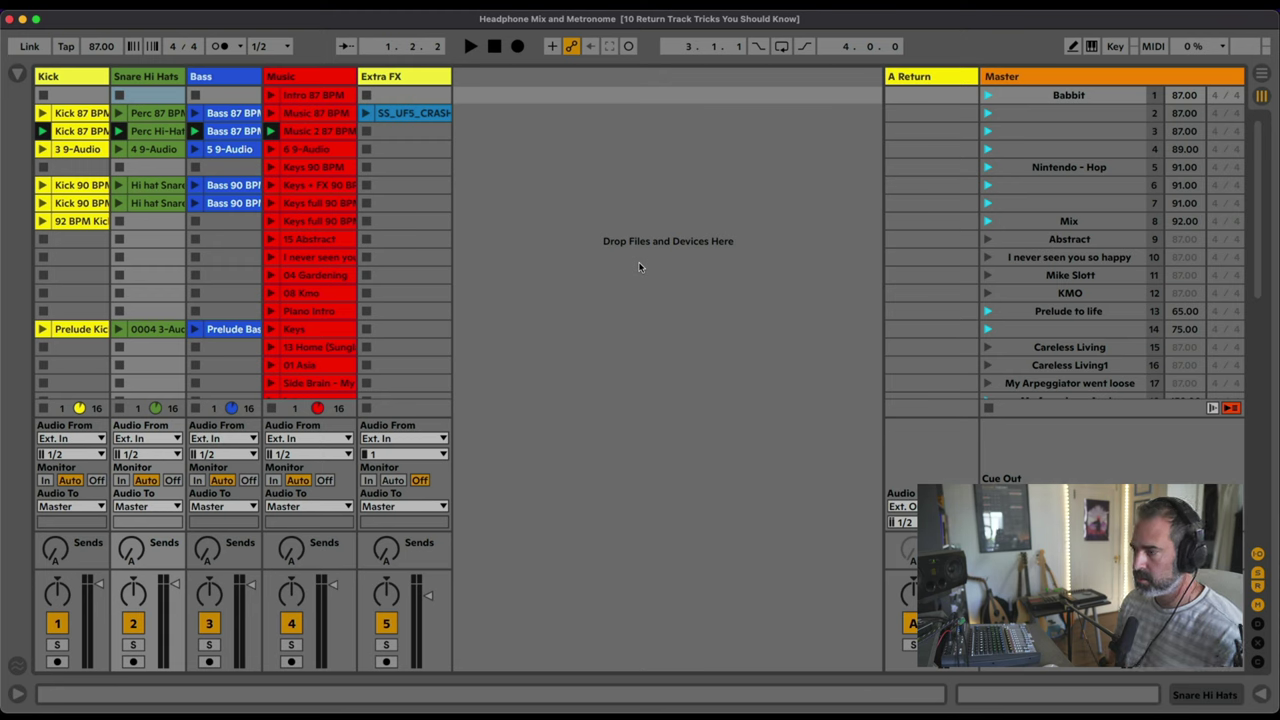
# Step: Rename return A with the first performer's name and keep its output on Ext. Out
pyautogui.click(913, 76)
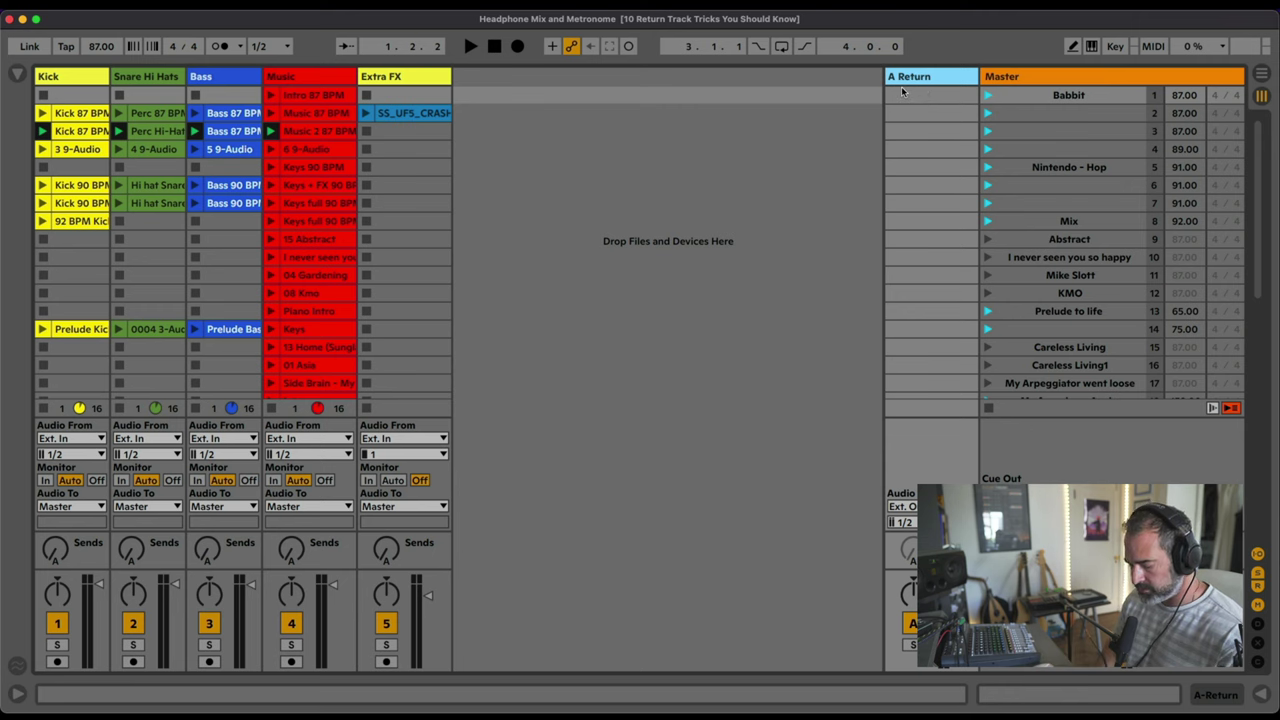
pyautogui.write('Frank')
pyautogui.press('Return')
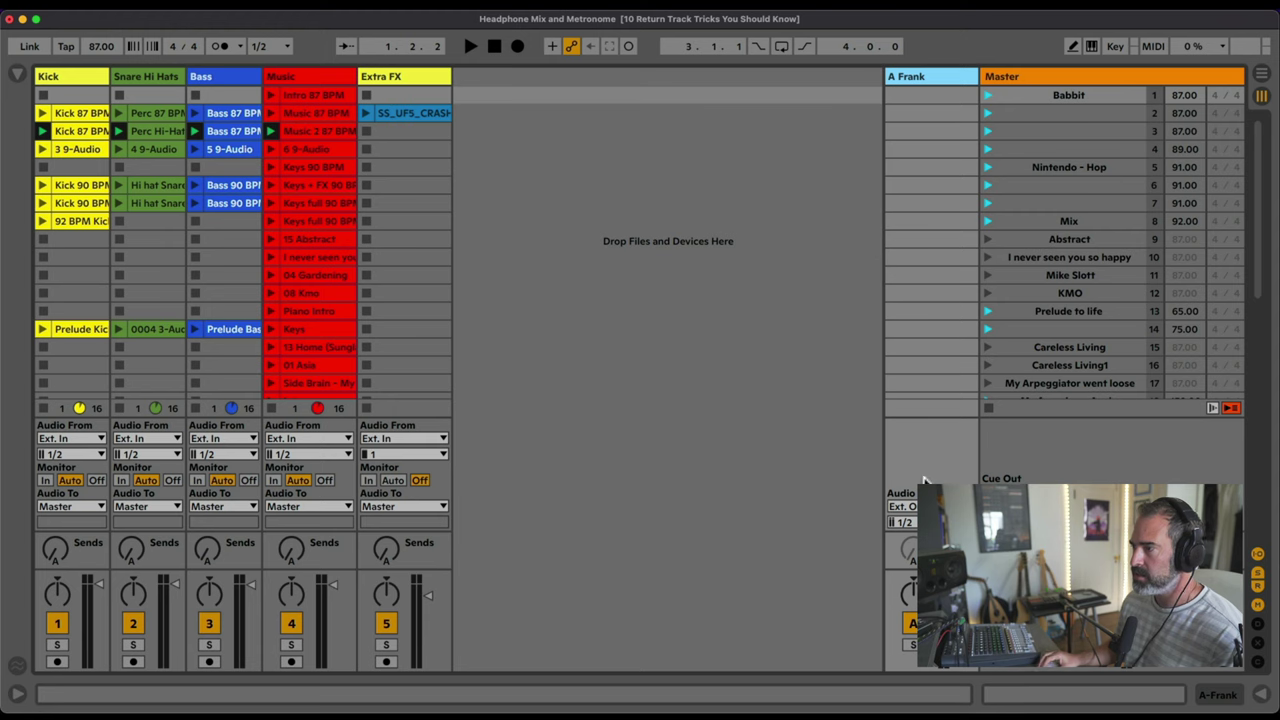
pyautogui.click(937, 503)
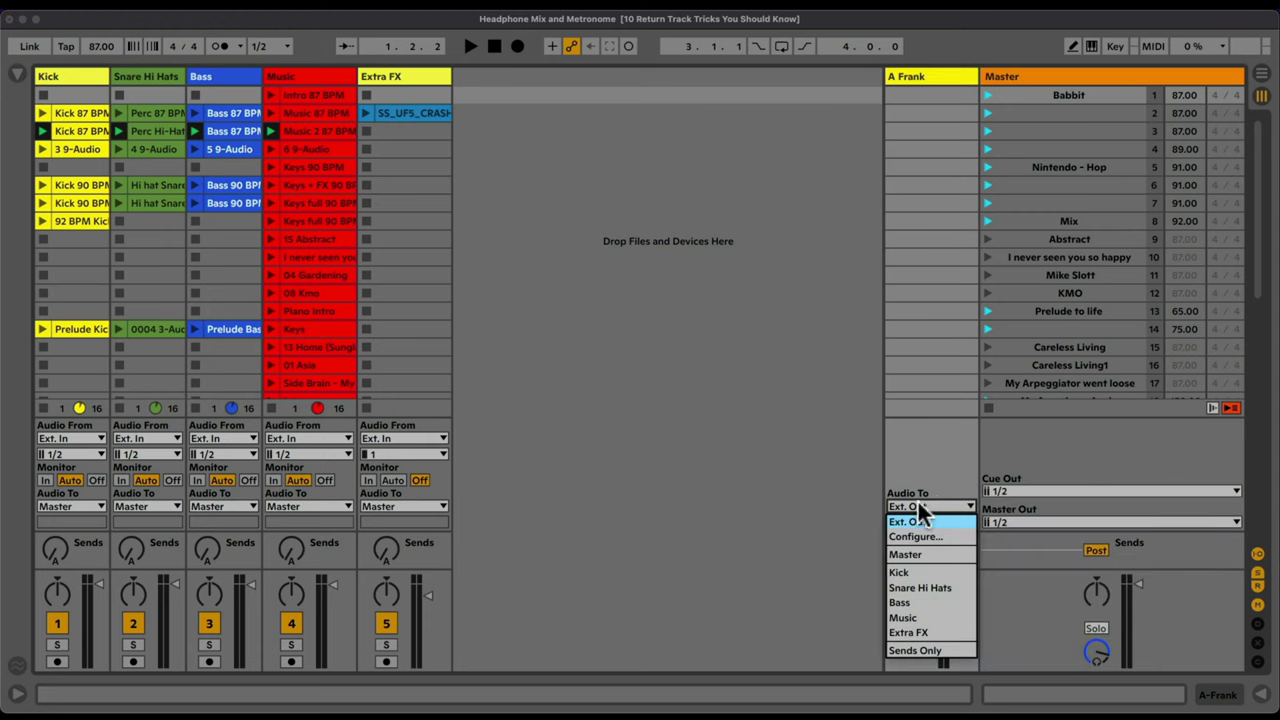
pyautogui.click(911, 521)
pyautogui.click(920, 522)
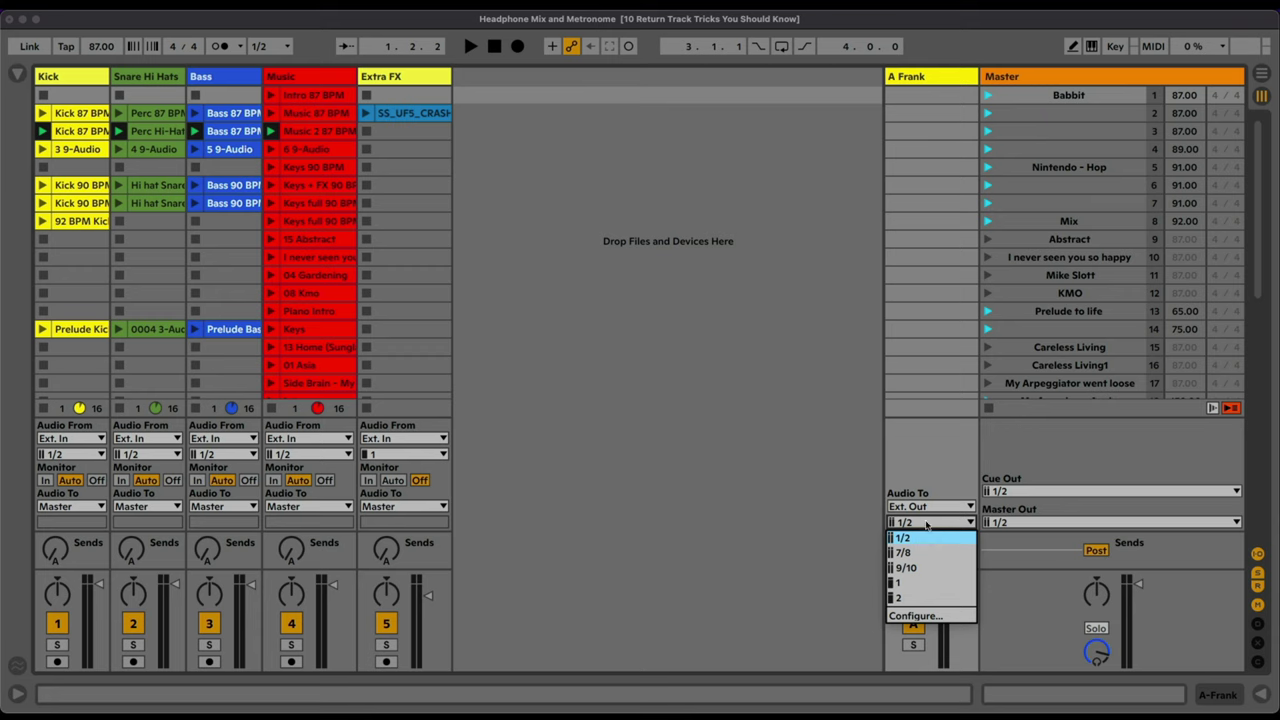
# Step: Enable mono outputs 7 & 8 in the audio preferences' output configuration
pyautogui.click(915, 615)
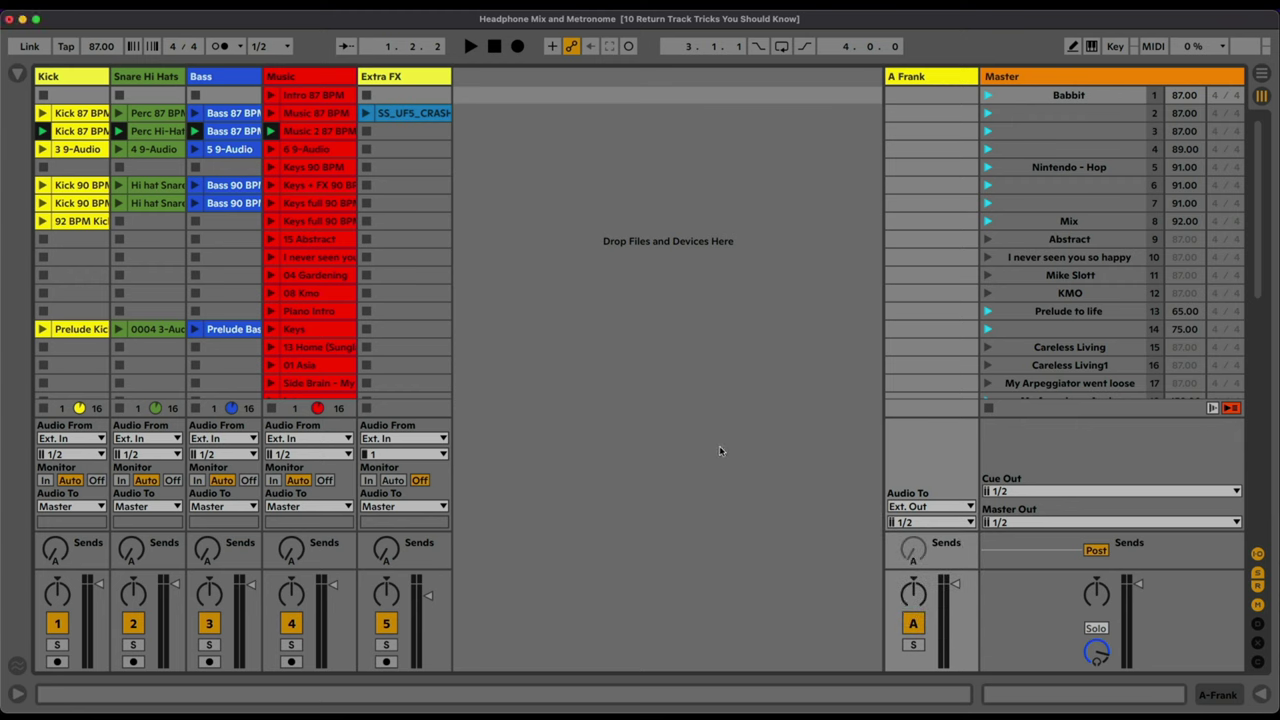
pyautogui.click(745, 252)
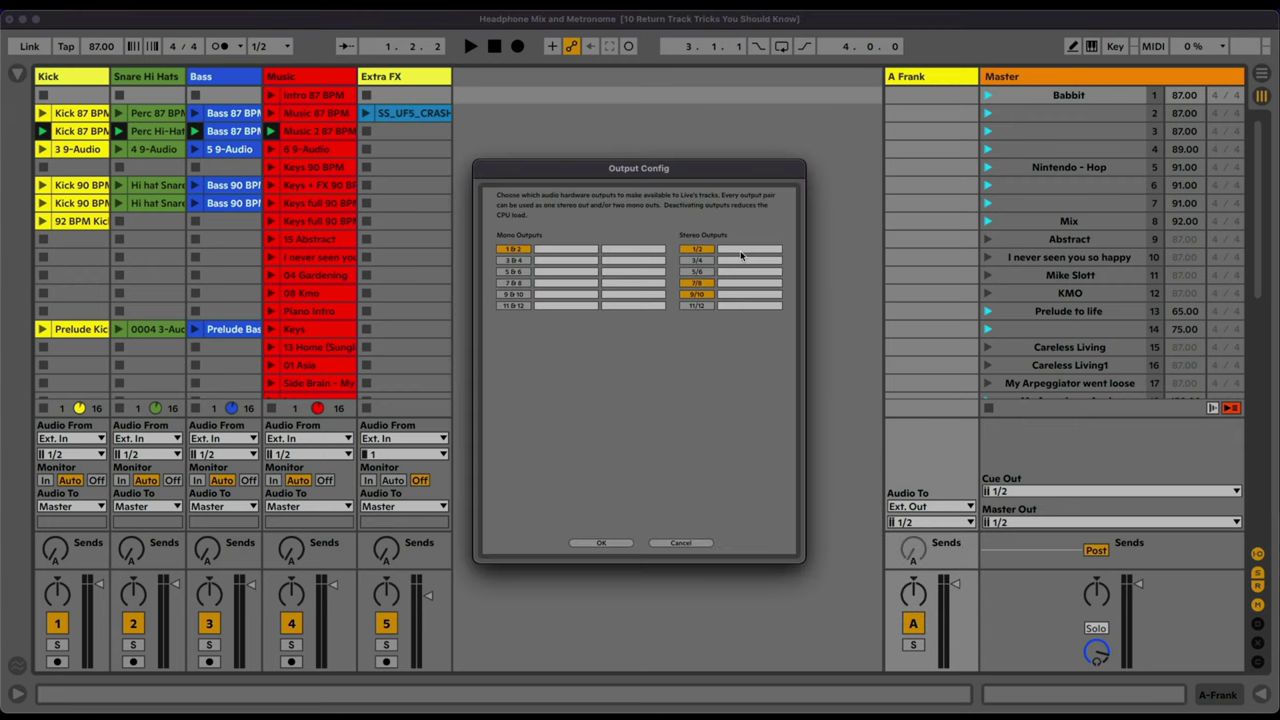
pyautogui.click(512, 283)
pyautogui.click(601, 543)
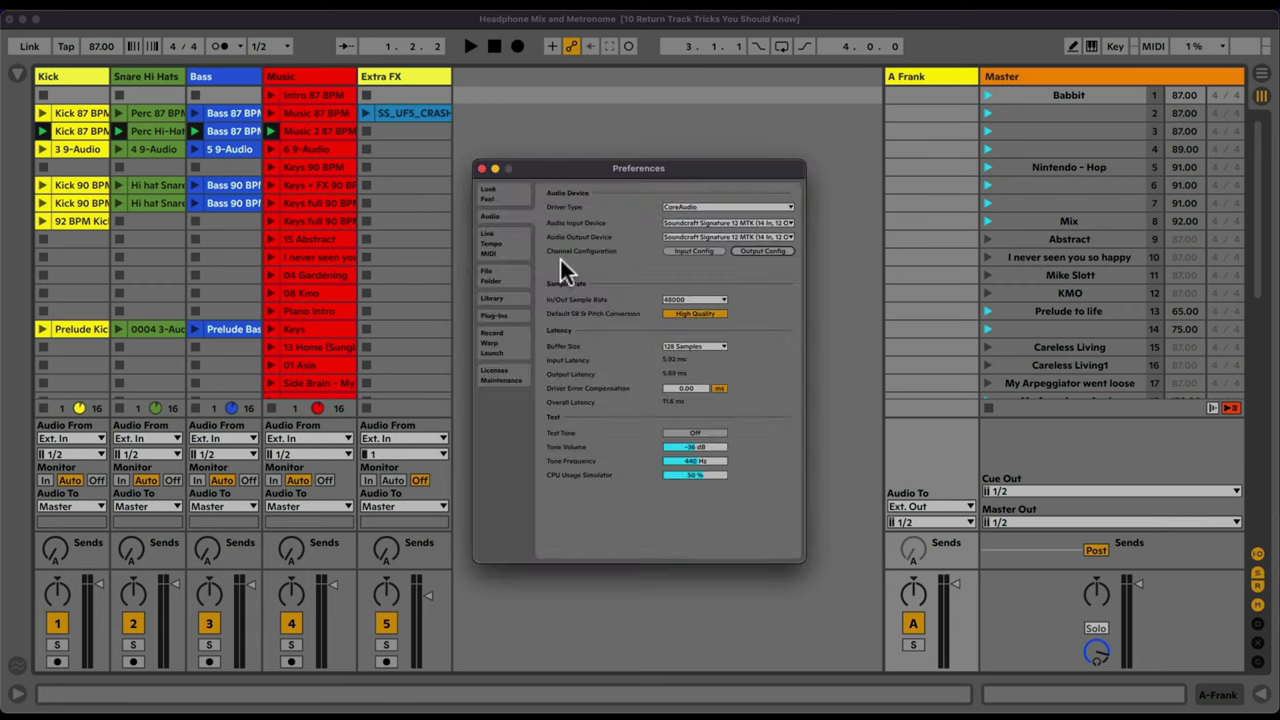
pyautogui.click(482, 169)
# Step: Route return A to output 7 and send the Kick, Music and Extra FX tracks into it
pyautogui.click(930, 522)
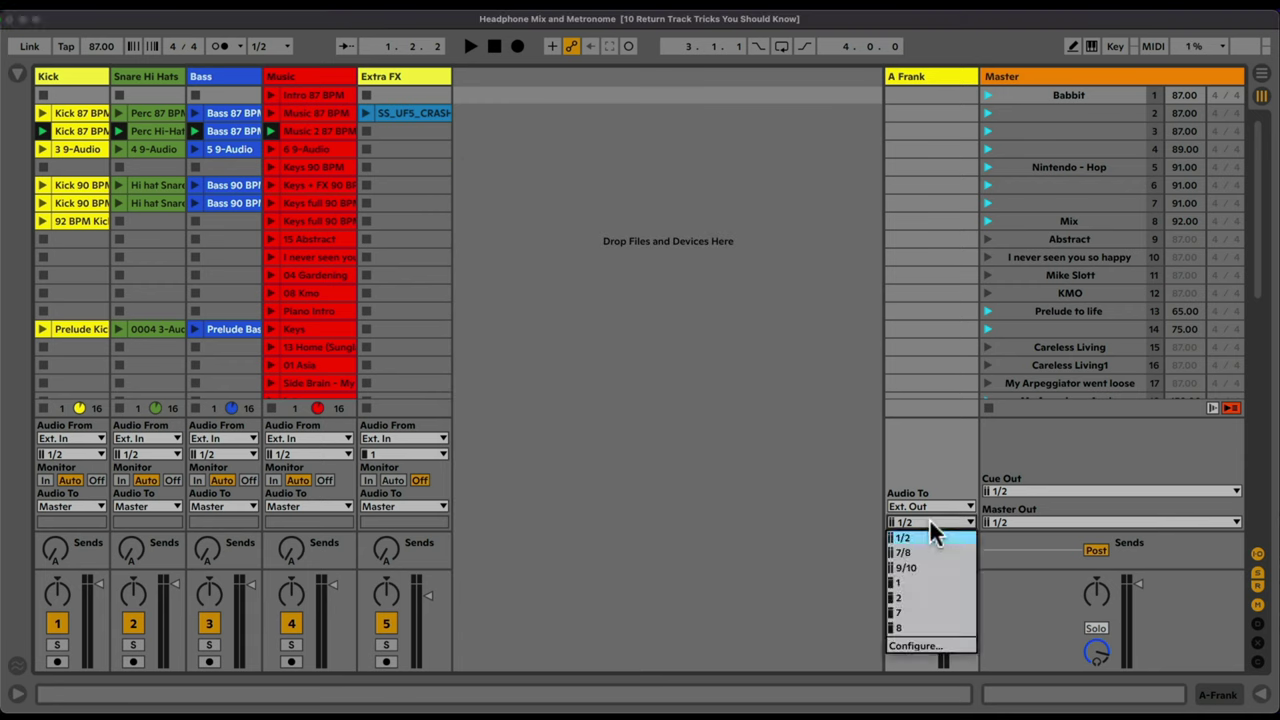
pyautogui.click(922, 614)
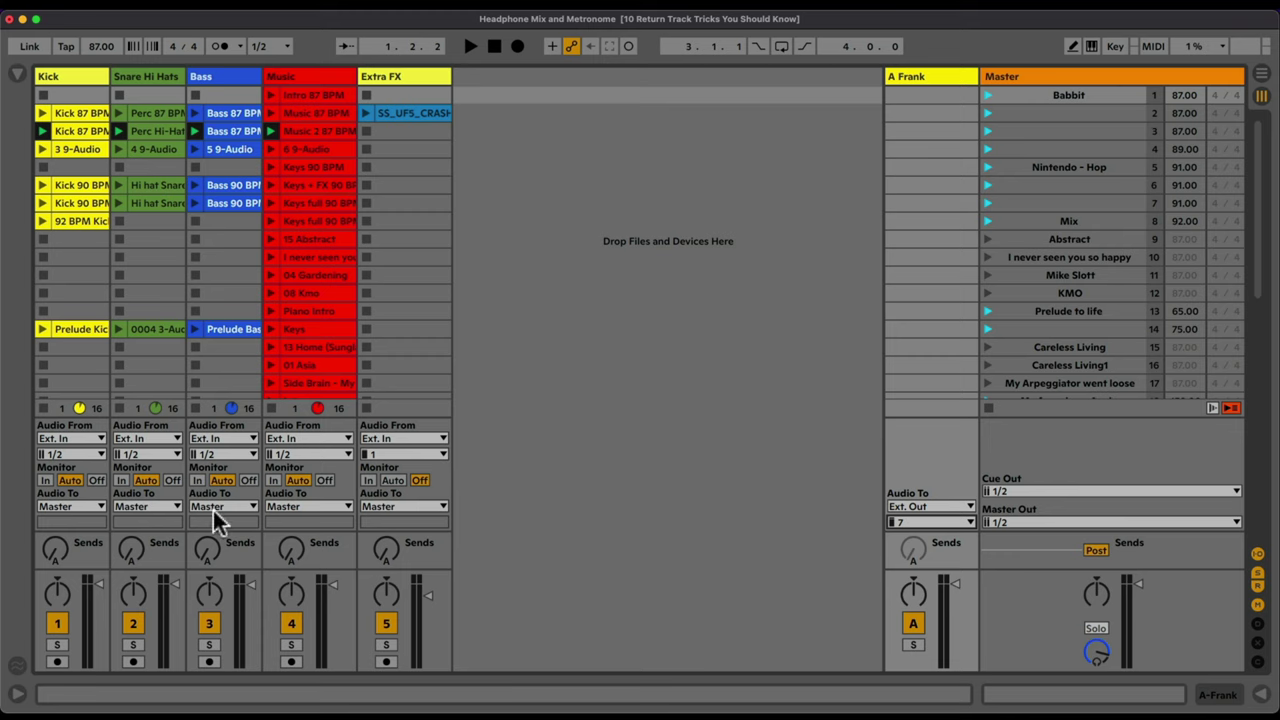
pyautogui.moveTo(57, 548); pyautogui.dragTo(209, 540)
pyautogui.moveTo(288, 555); pyautogui.dragTo(292, 540)
pyautogui.moveTo(397, 552); pyautogui.dragTo(398, 540)
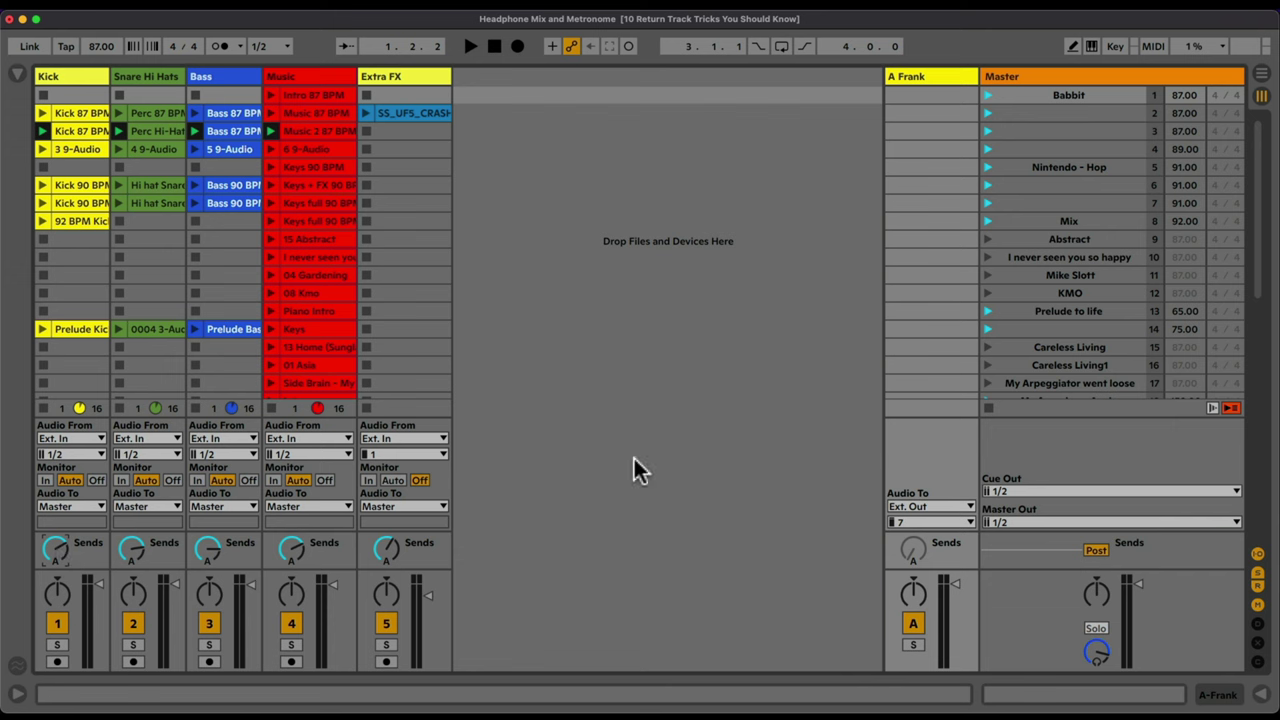
# Step: Add return B, name it after the second performer, and route it to Ext. Out channel 8
pyautogui.press('super+alt+t')
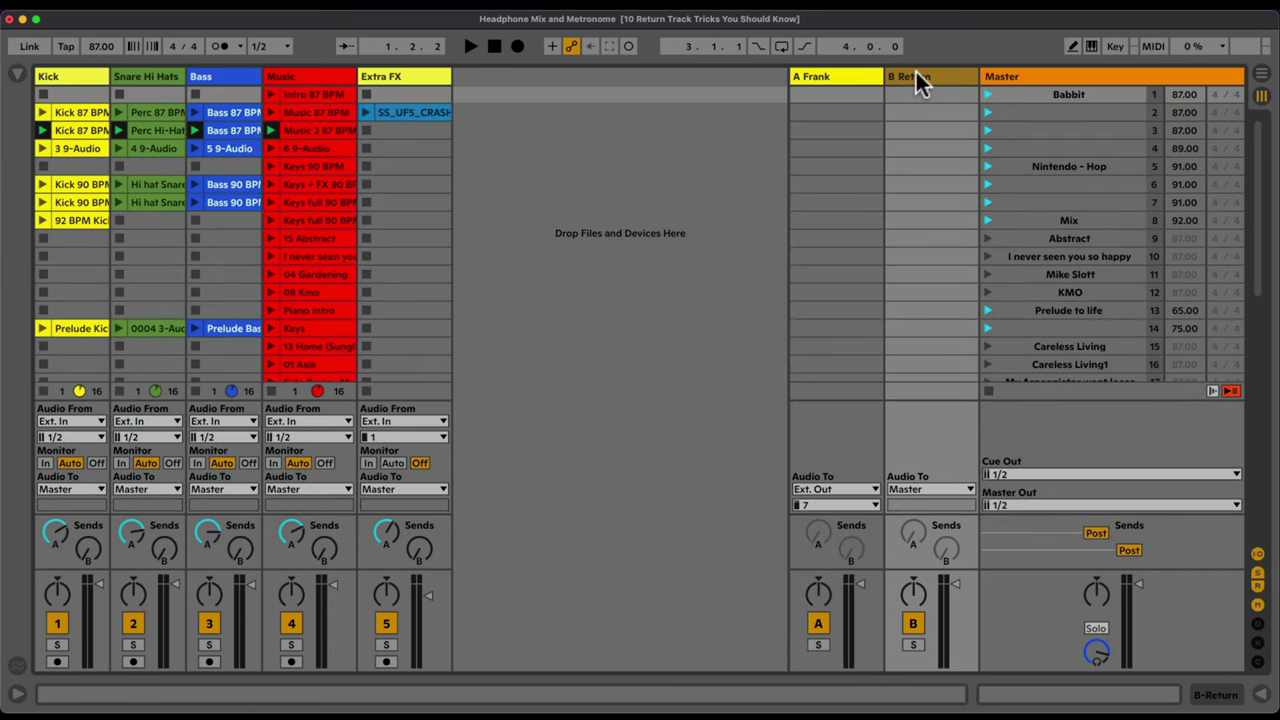
pyautogui.doubleClick(916, 76)
pyautogui.write('Jessica')
pyautogui.click(926, 489)
pyautogui.click(920, 500)
pyautogui.click(922, 505)
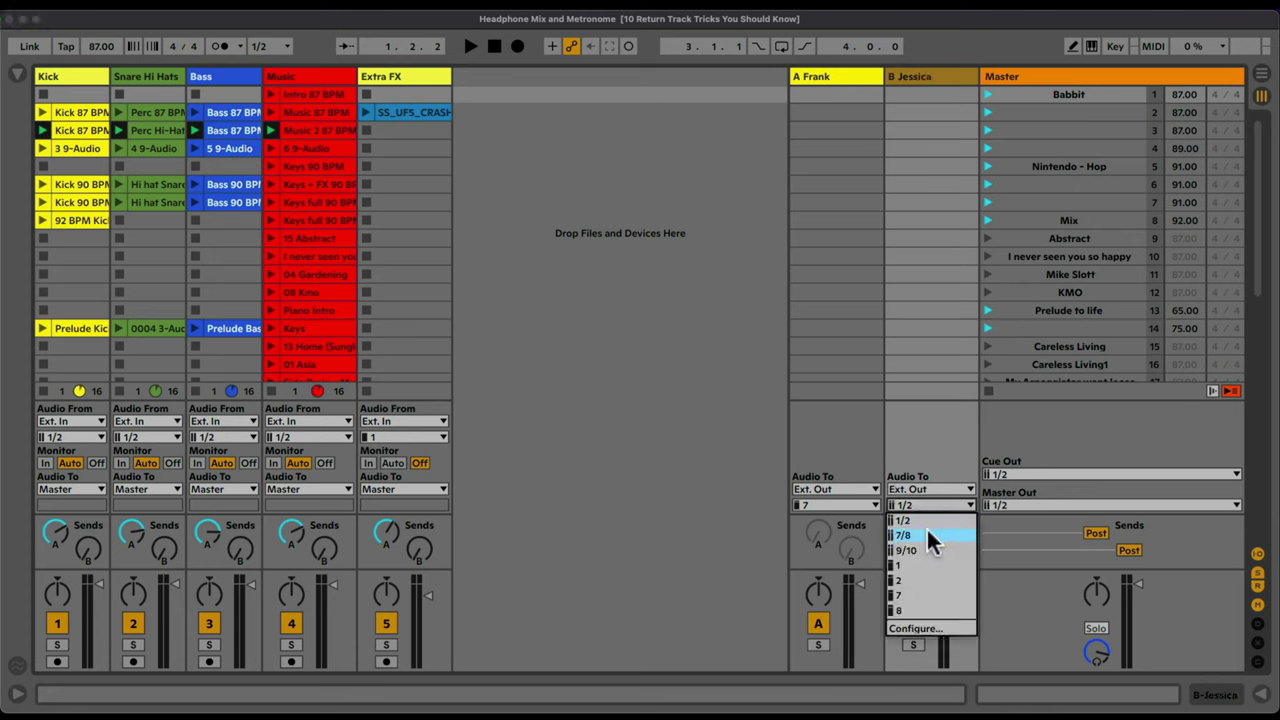
pyautogui.click(911, 609)
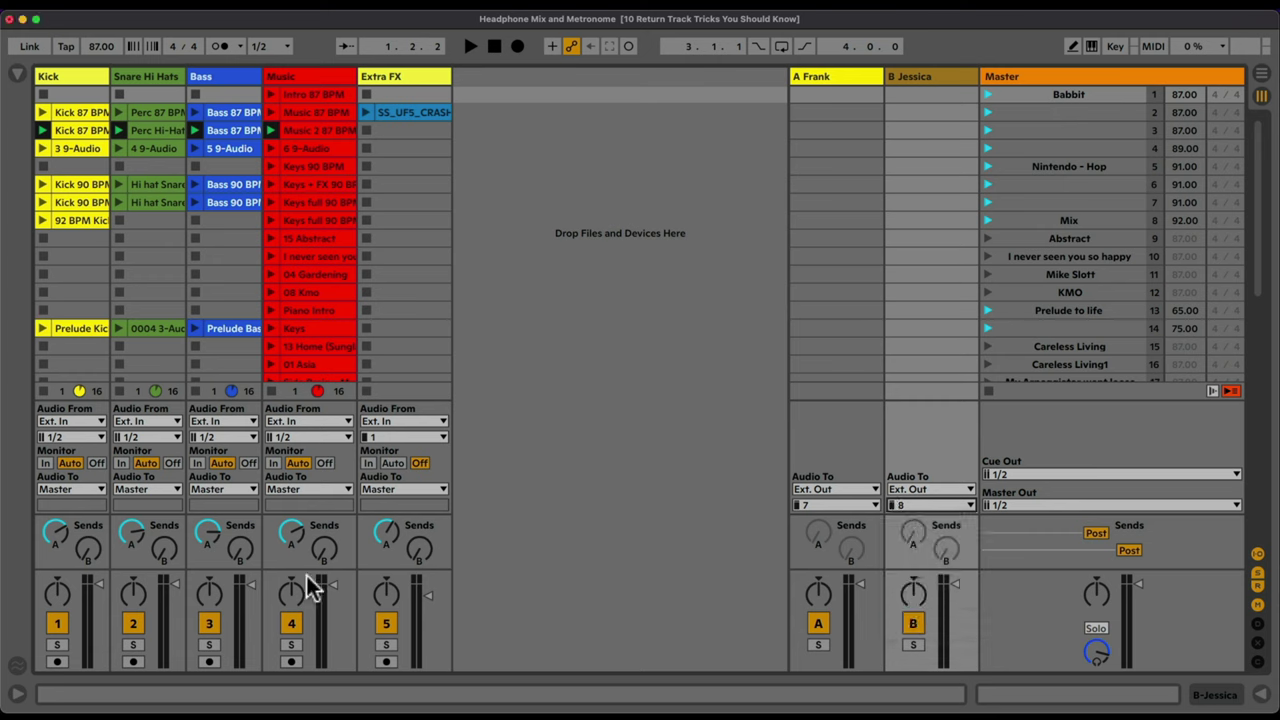
# Step: Send Kick, Snare Hi Hats, a little Bass, Music and some Extra FX into return B
pyautogui.moveTo(90, 552)
pyautogui.mouseDown()
pyautogui.moveTo(90, 530)
pyautogui.moveTo(90, 544)
pyautogui.mouseUp()
pyautogui.moveTo(166, 552); pyautogui.dragTo(166, 538)
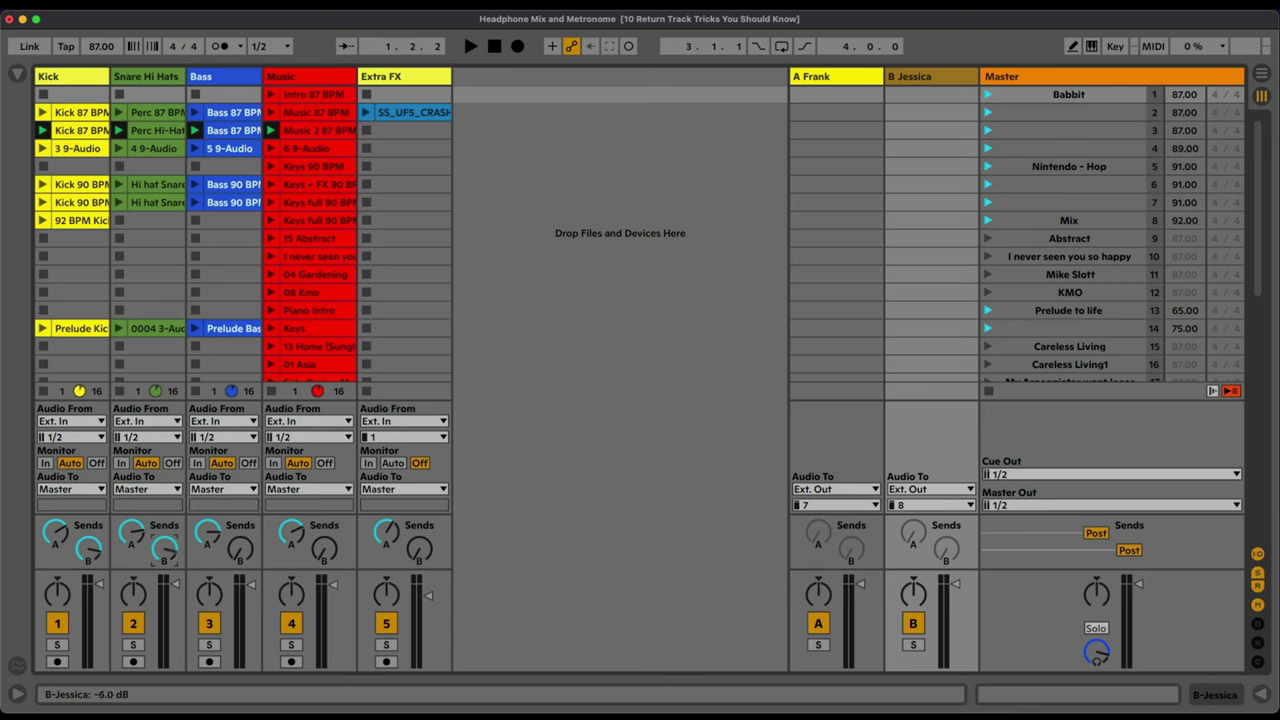
pyautogui.moveTo(240, 552); pyautogui.dragTo(240, 542)
pyautogui.moveTo(324, 552); pyautogui.dragTo(324, 538)
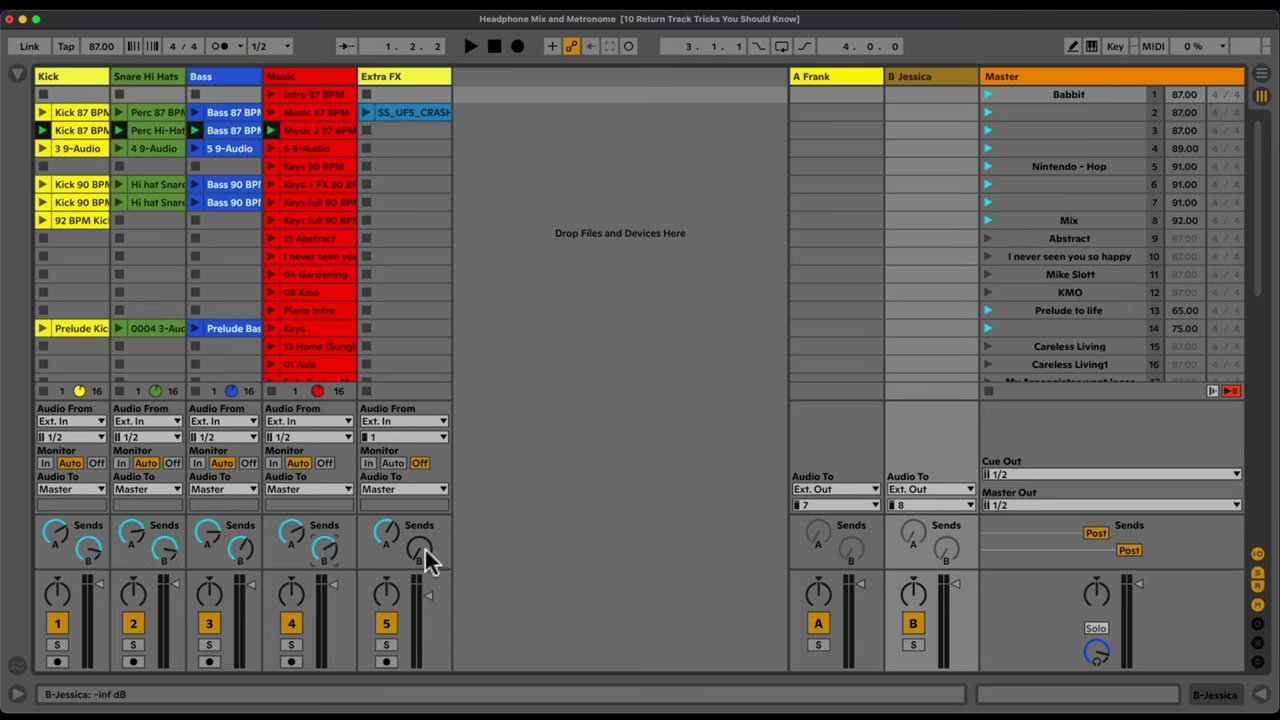
pyautogui.moveTo(425, 560); pyautogui.dragTo(425, 548)
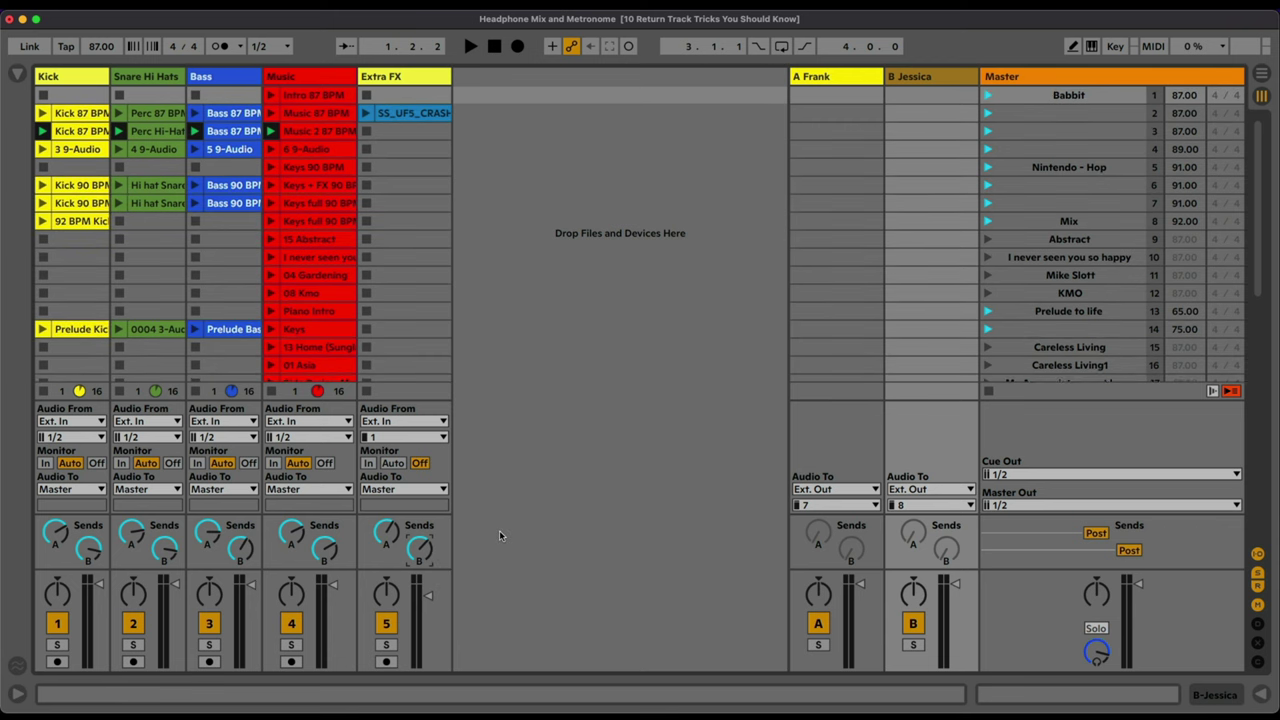
pyautogui.click(893, 76)
pyautogui.click(879, 77)
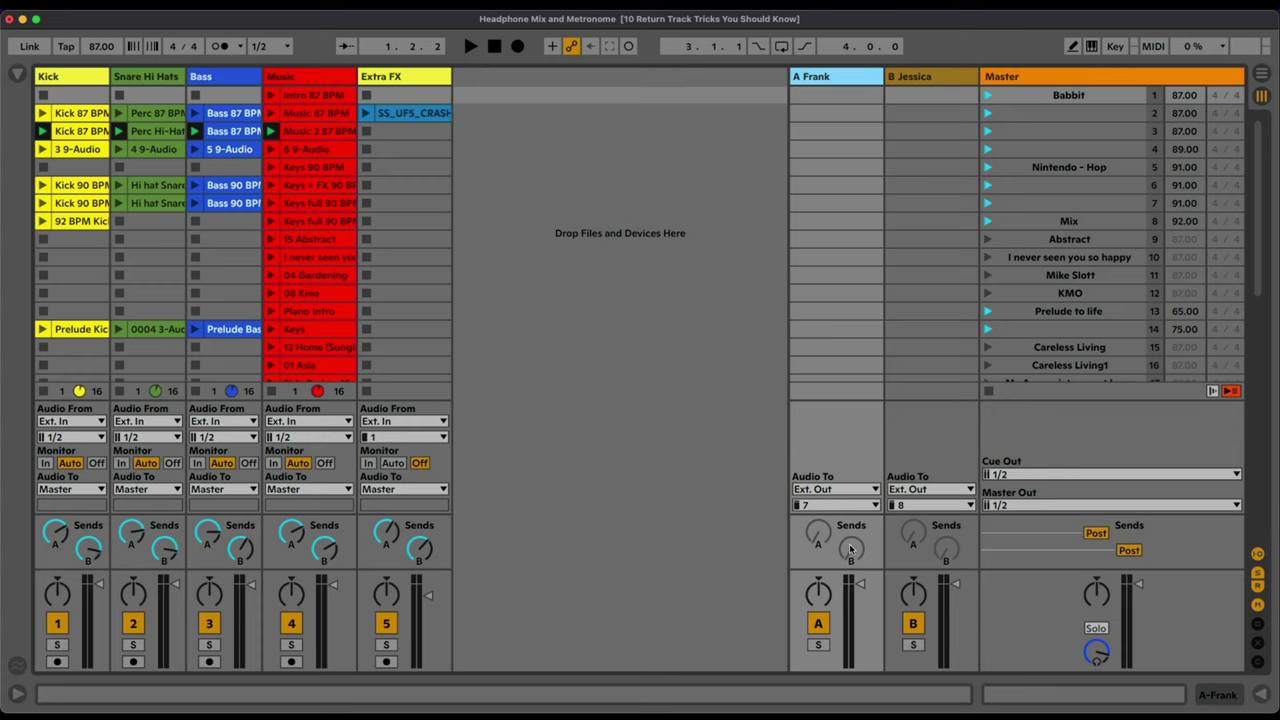
# Step: Insert a new MIDI track after Extra FX and load a Drum Rack onto it
pyautogui.click(742, 225)
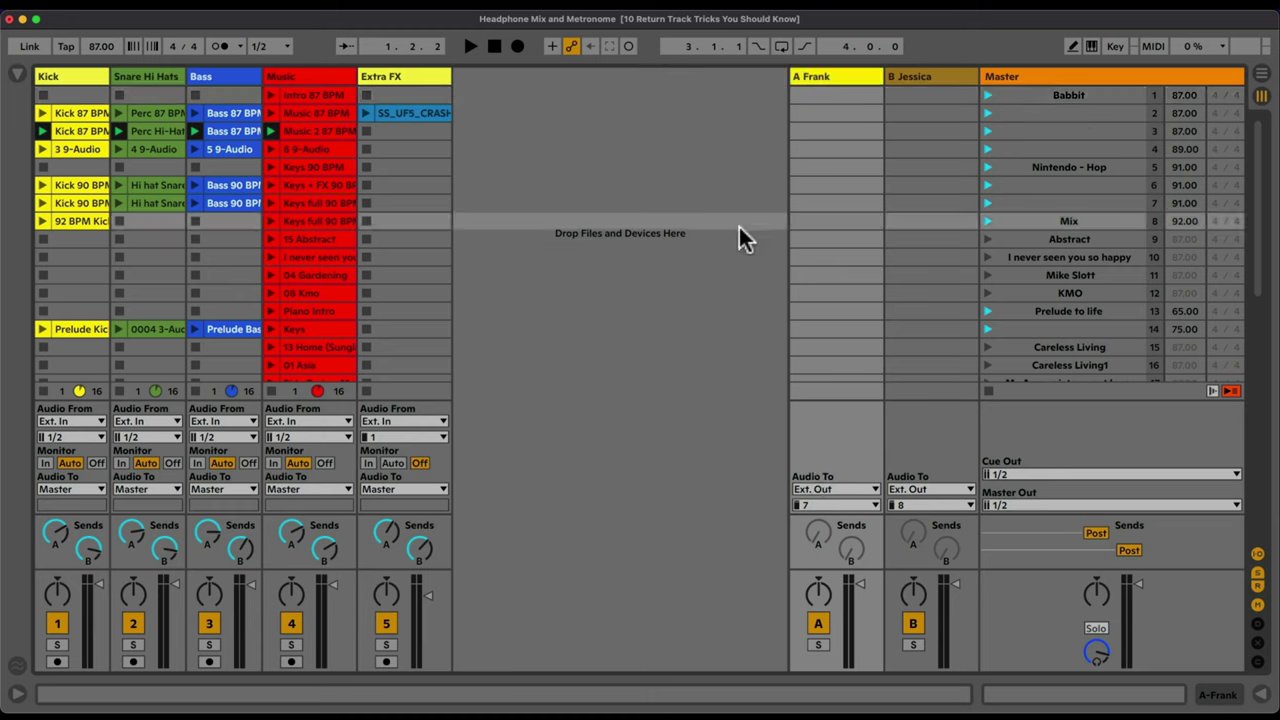
pyautogui.click(383, 76)
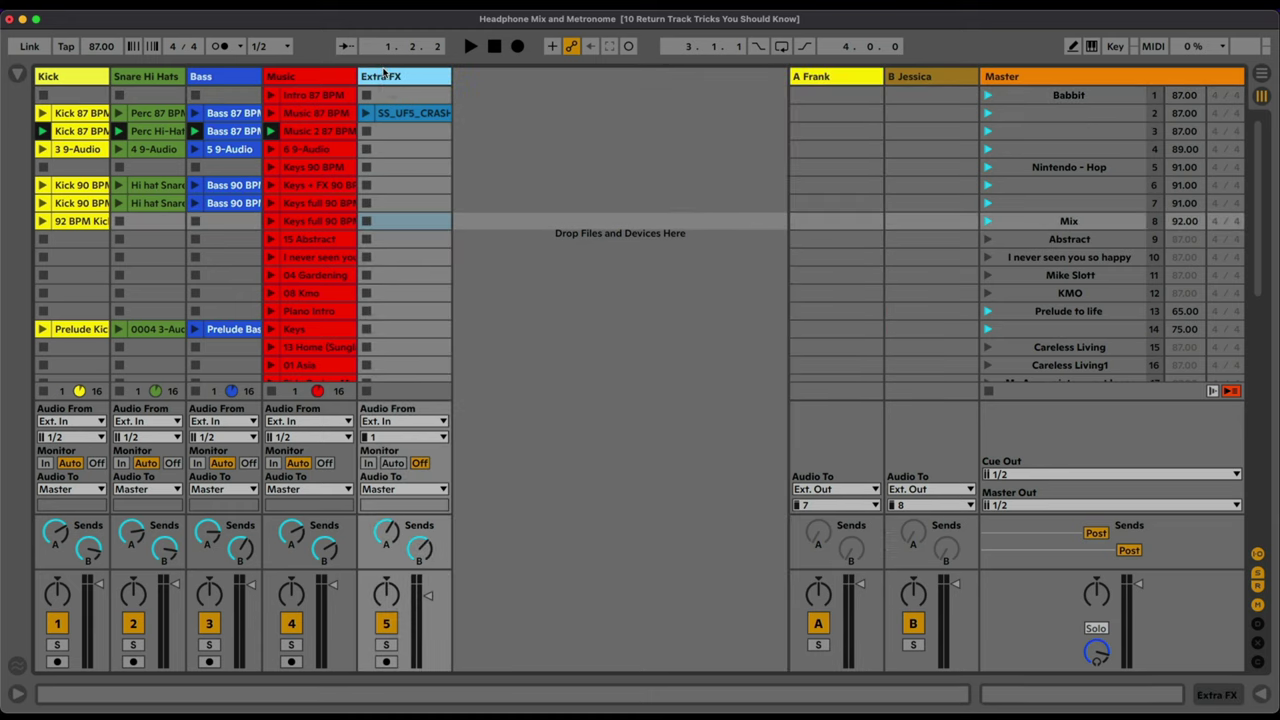
pyautogui.press('super+shift+t')
pyautogui.click(18, 73)
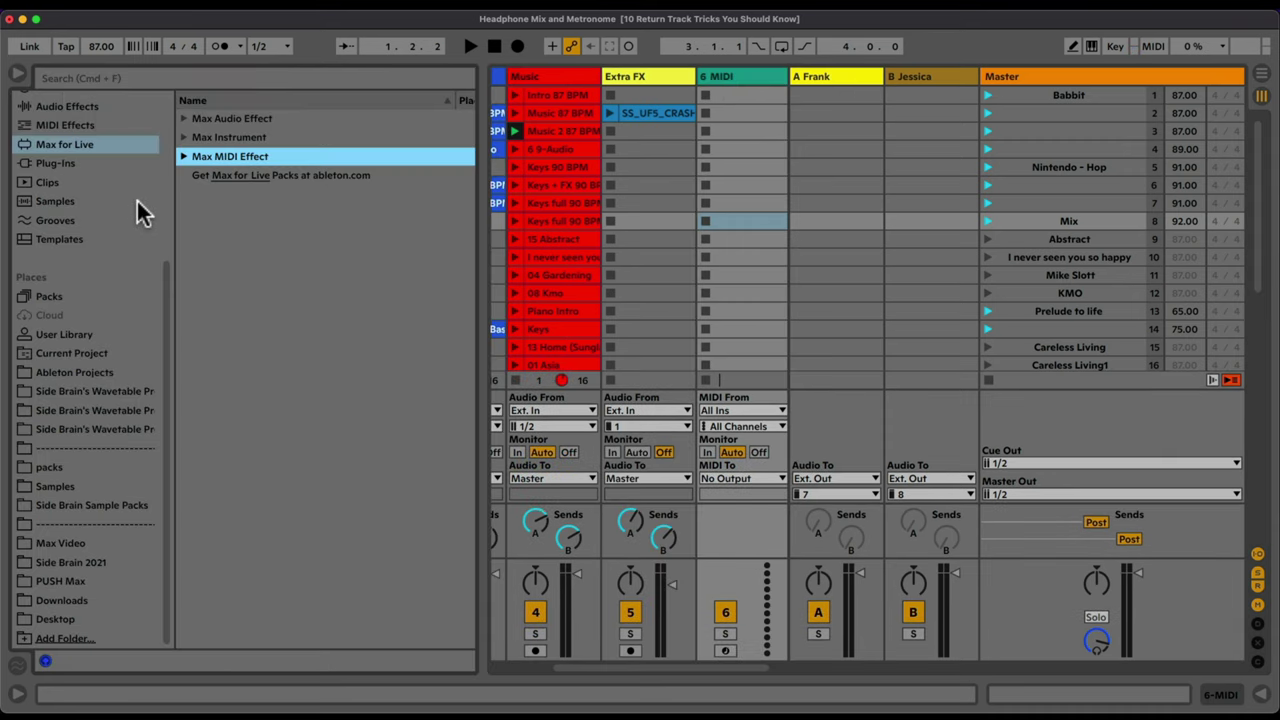
pyautogui.click(48, 205)
pyautogui.click(90, 175)
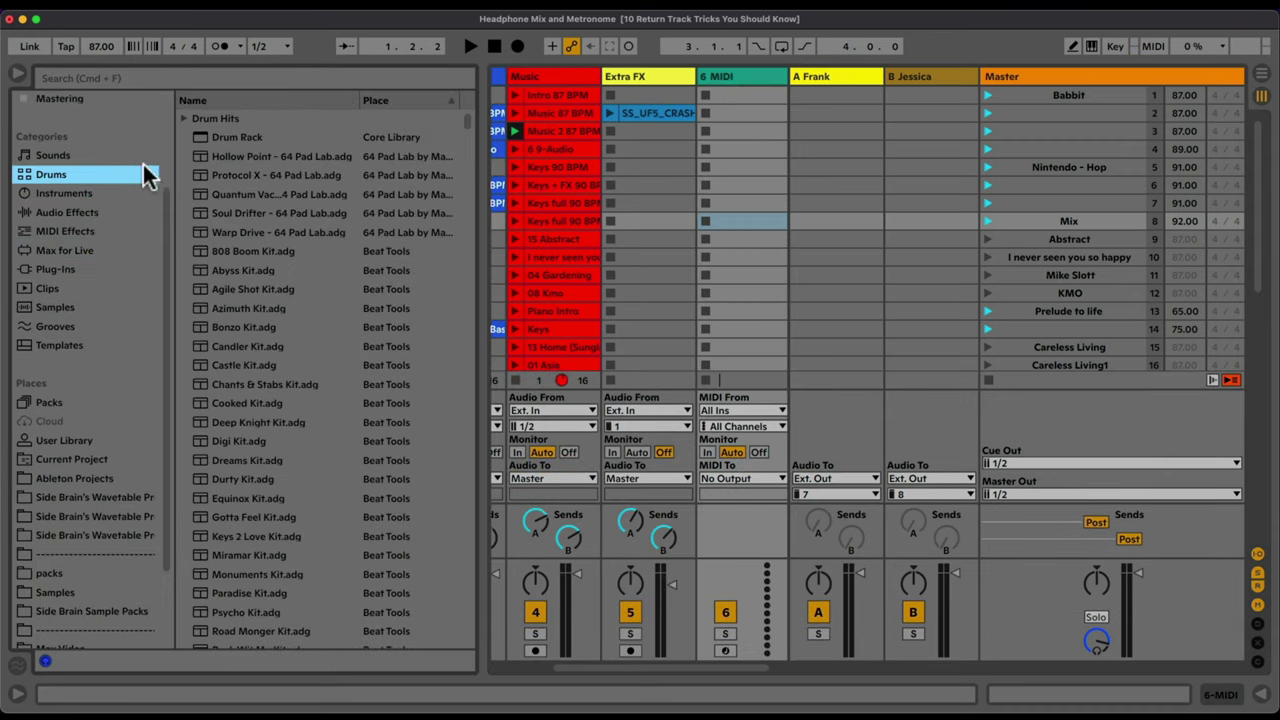
pyautogui.moveTo(212, 137); pyautogui.dragTo(765, 150)
# Step: Load the Perc Found Takeover sample onto pad C1, transposed down about a semitone
pyautogui.scroll(-3, 57, 257)
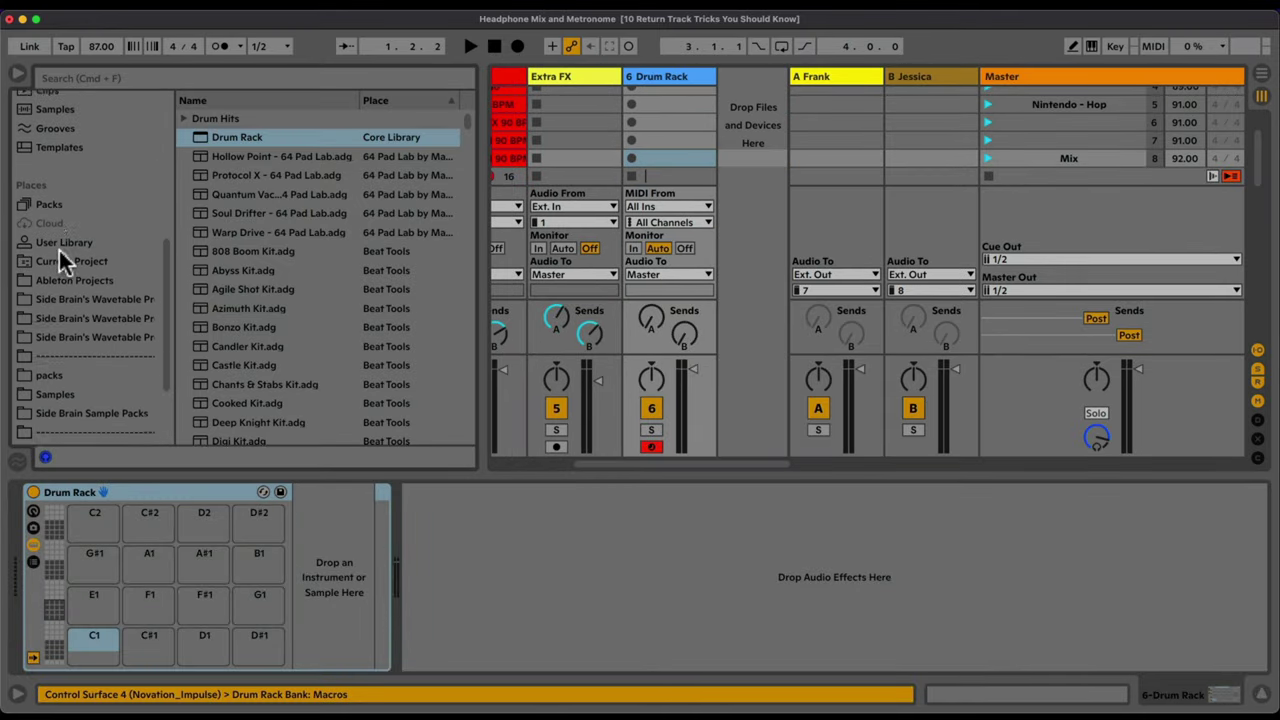
pyautogui.scroll(5, 60, 250)
pyautogui.click(183, 118)
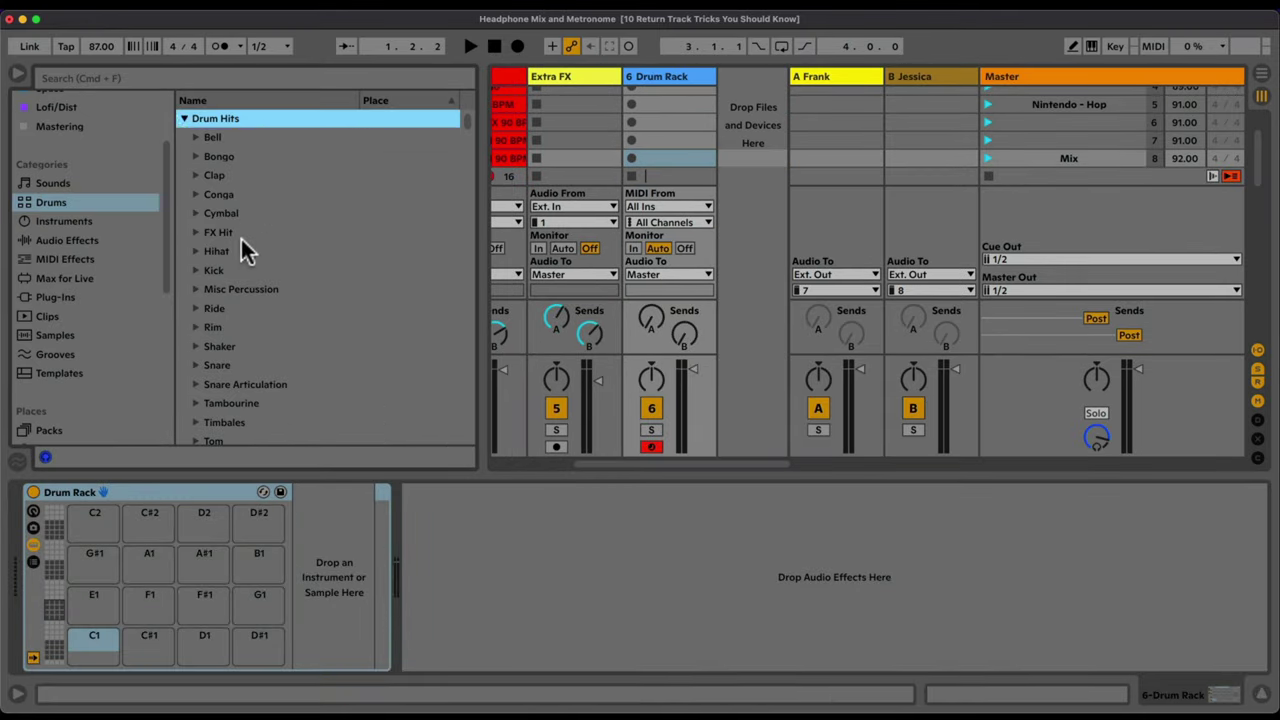
pyautogui.scroll(-4, 215, 200)
pyautogui.click(196, 138)
pyautogui.click(254, 252)
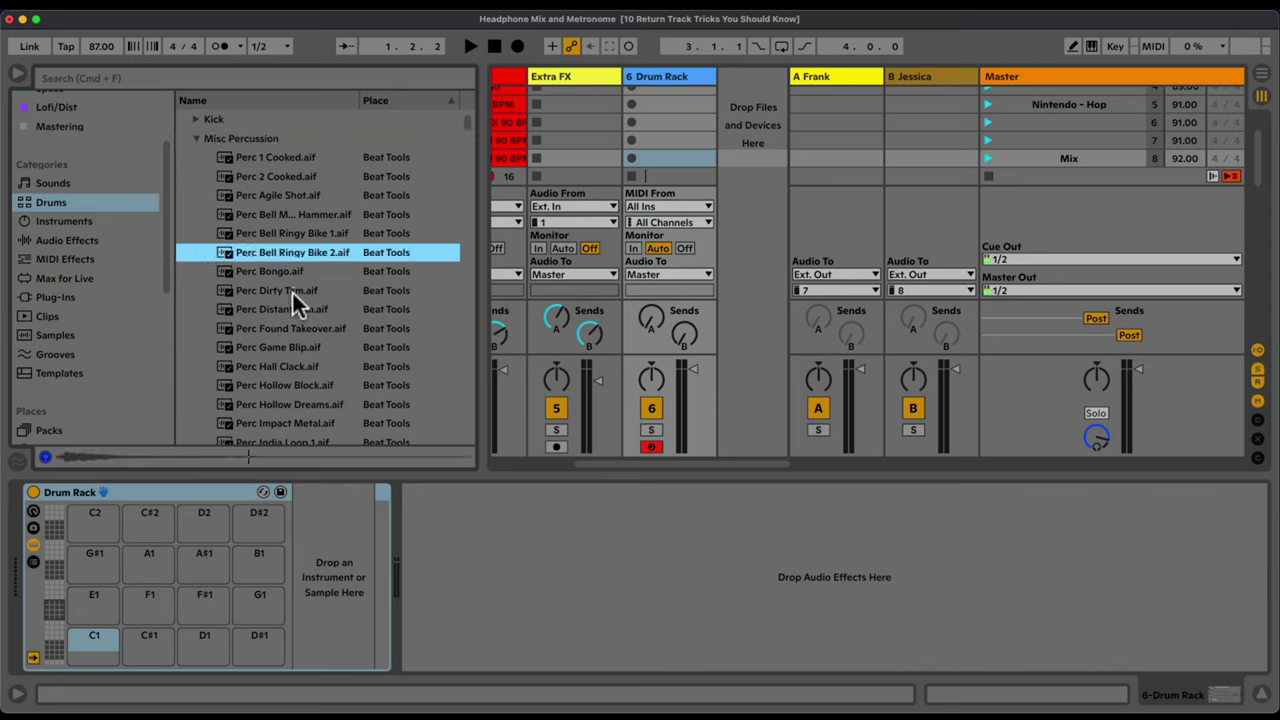
pyautogui.click(311, 328)
pyautogui.scroll(-3, 305, 320)
pyautogui.click(285, 252)
pyautogui.moveTo(285, 233); pyautogui.dragTo(149, 644)
pyautogui.moveTo(845, 652); pyautogui.dragTo(844, 656)
# Step: Create a one-bar clip with percussion hits at the start and on beats 2, 3 and 4
pyautogui.doubleClick(684, 105)
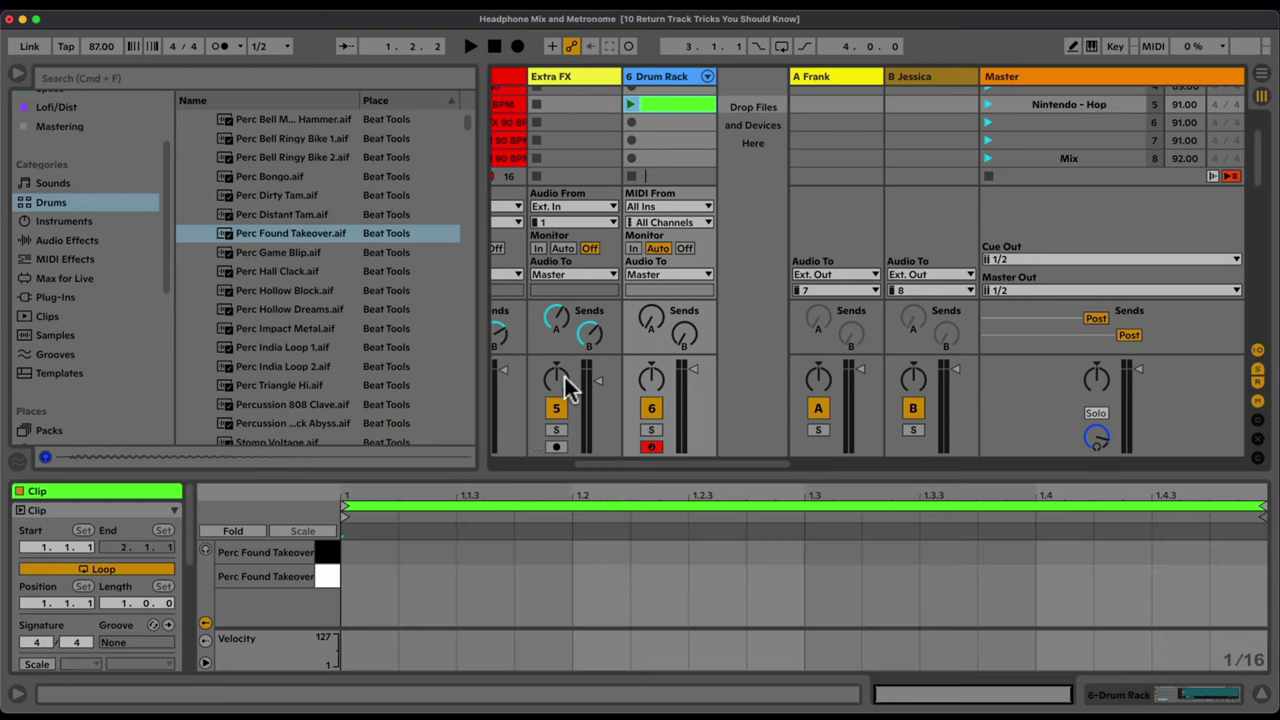
pyautogui.doubleClick(377, 577)
pyautogui.doubleClick(606, 558)
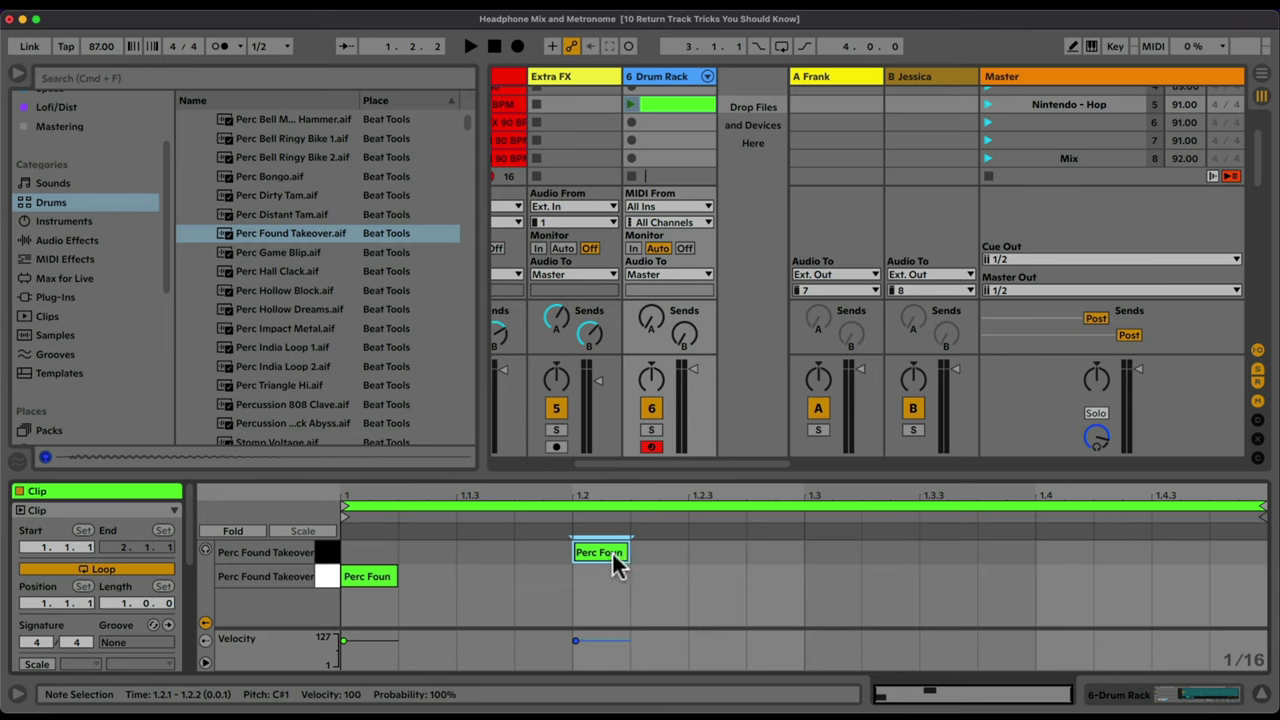
pyautogui.doubleClick(850, 556)
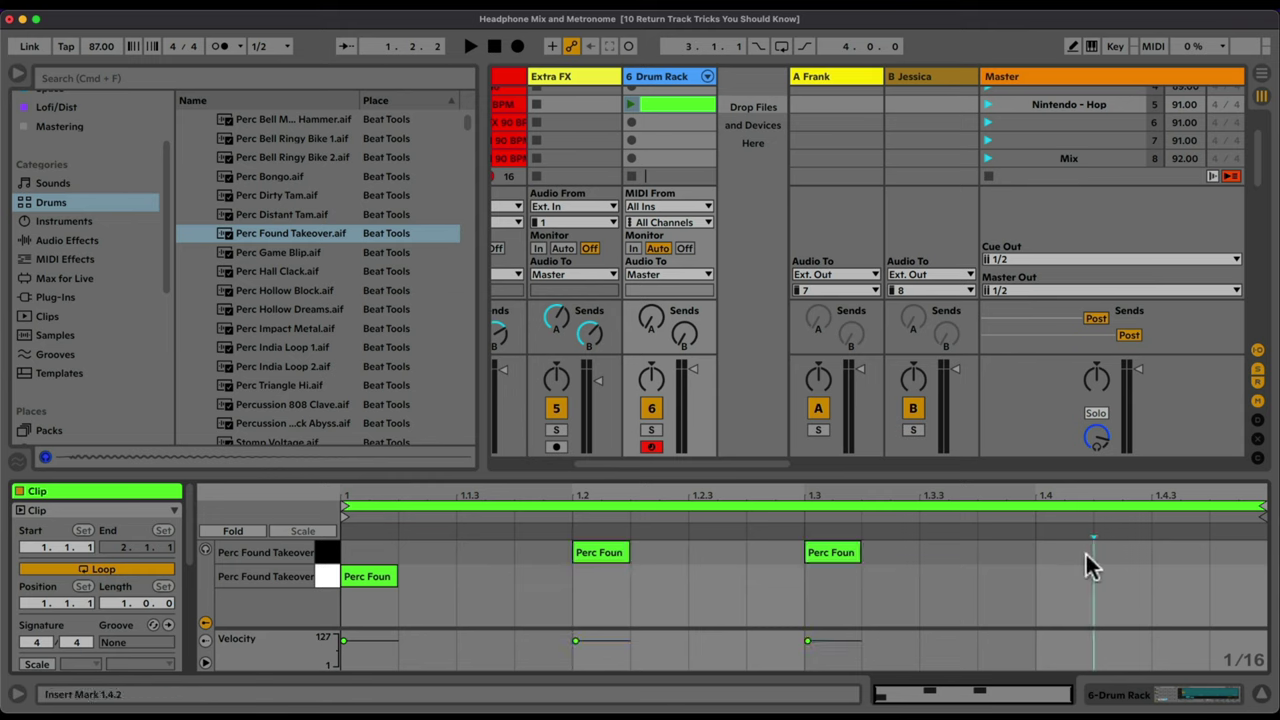
pyautogui.doubleClick(1046, 558)
# Step: Launch the Drum Rack clip, solo its track, then stop playback
pyautogui.click(631, 104)
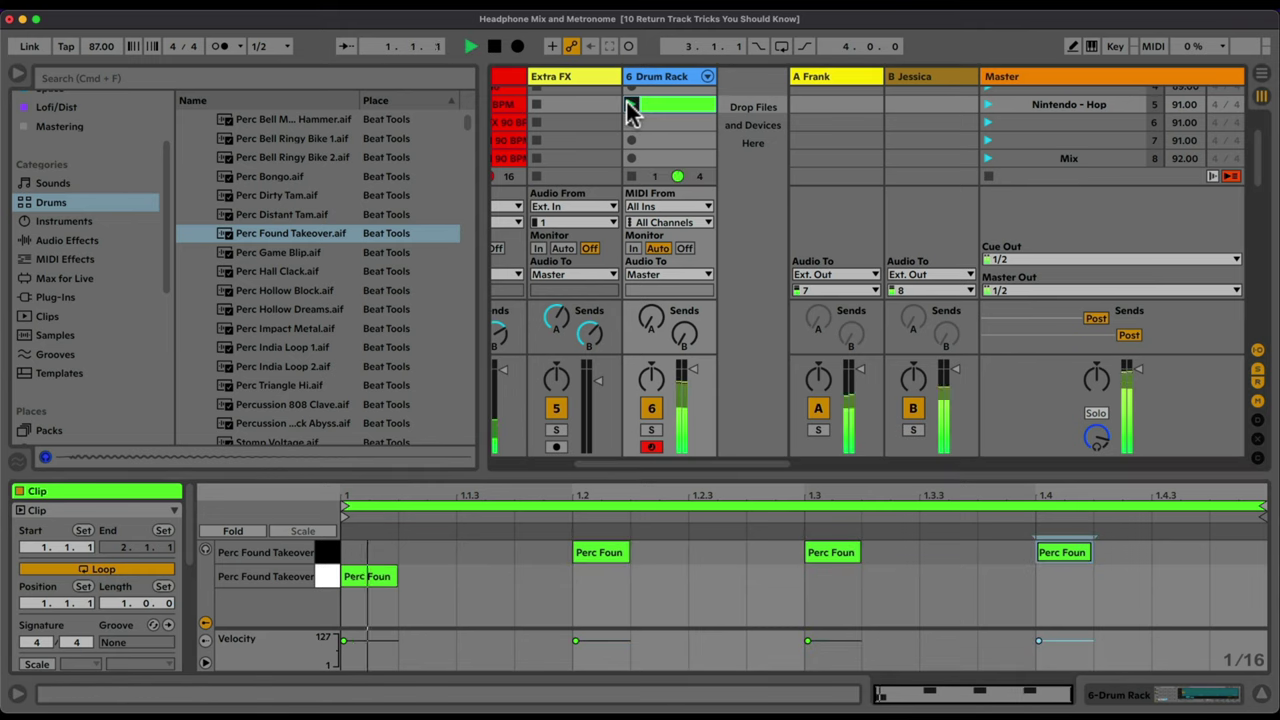
pyautogui.click(651, 430)
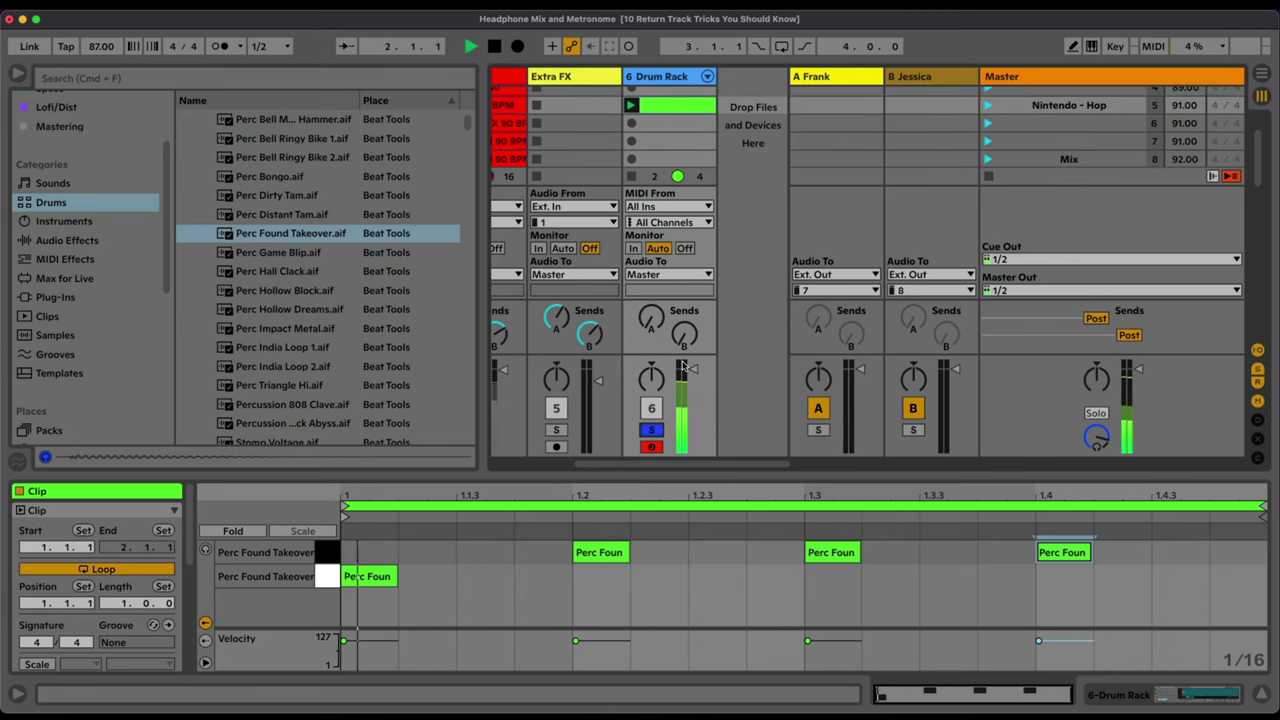
pyautogui.press('space')
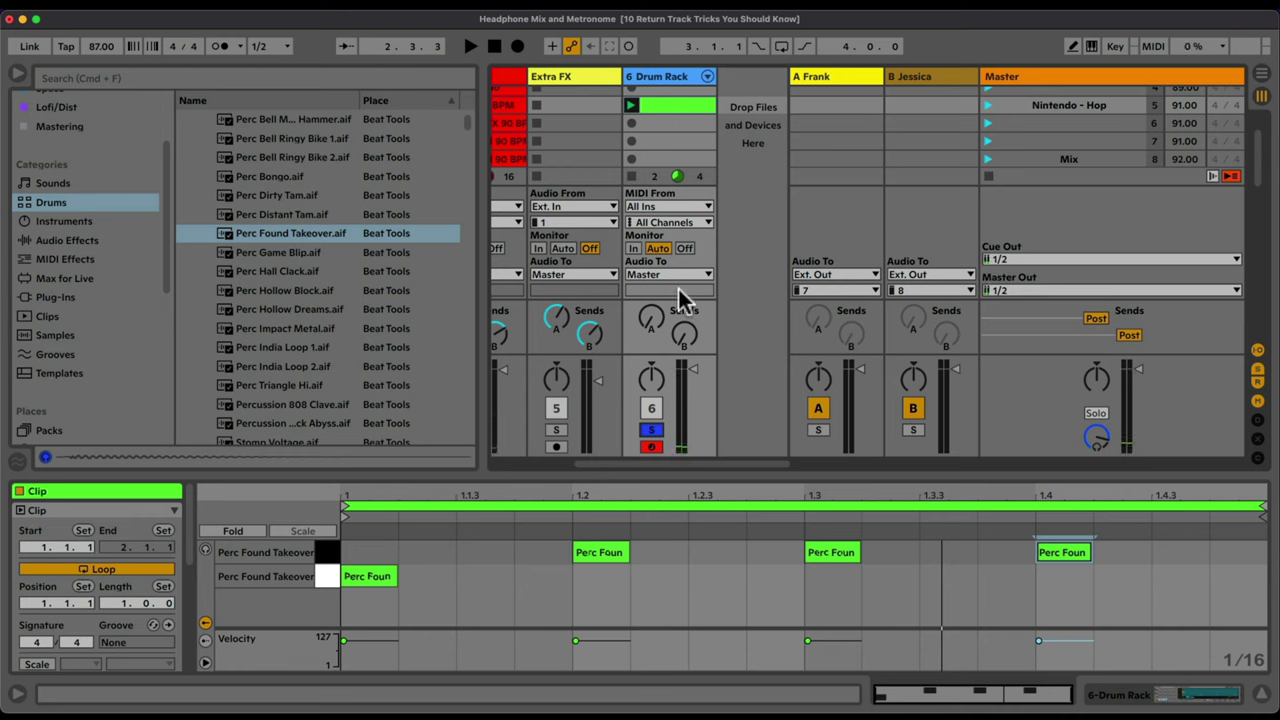
# Step: Raise the Drum Rack's Send A and set its output to Sends Only, then play
pyautogui.moveTo(668, 318)
pyautogui.mouseDown()
pyautogui.moveTo(686, 342)
pyautogui.moveTo(656, 330)
pyautogui.mouseUp()
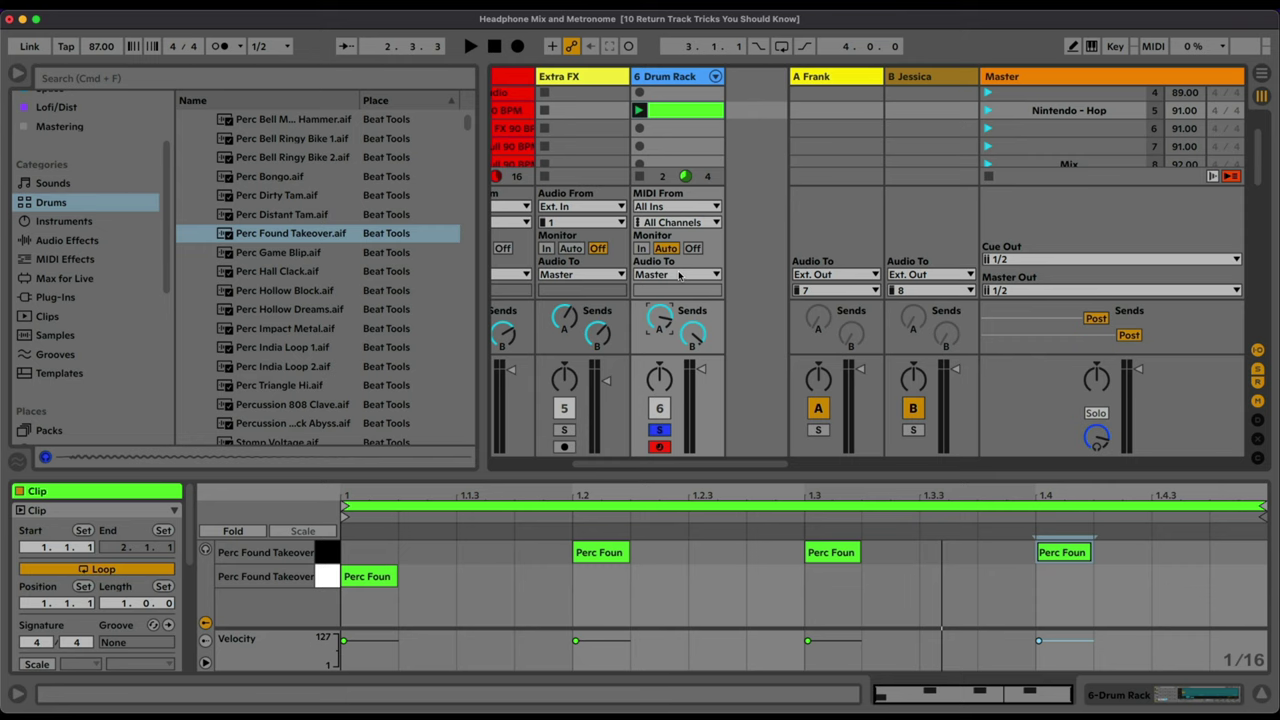
pyautogui.click(676, 276)
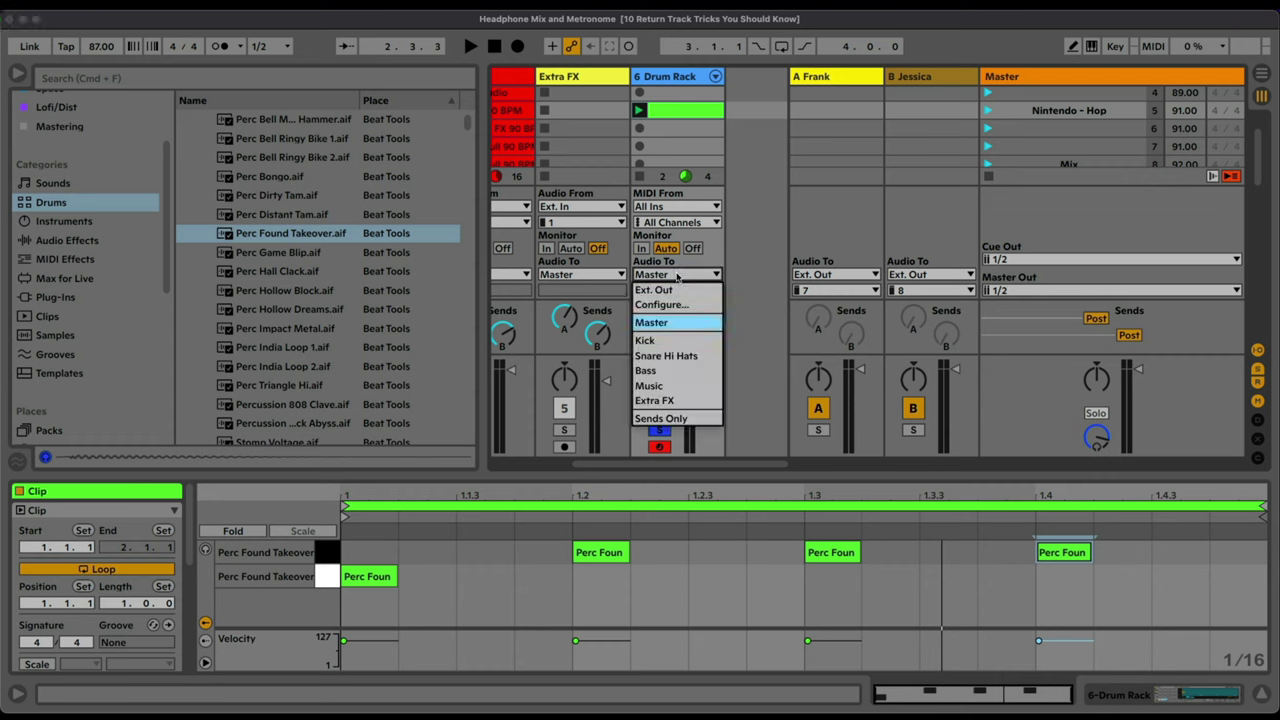
pyautogui.click(683, 425)
pyautogui.press('space')
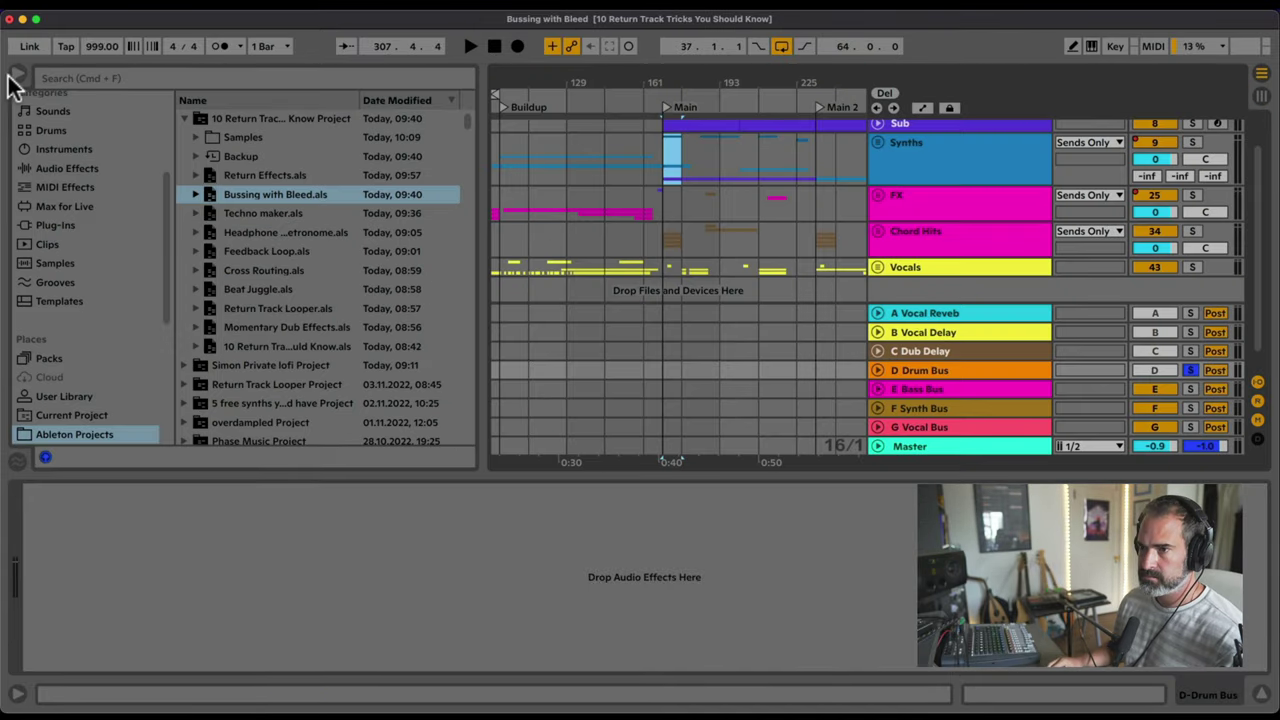
# Step: Hide the browser and look through the Sub, Synths, FX and Drums tracks in the arrangement
pyautogui.click(14, 74)
pyautogui.hscroll(-5, 363, 220)
pyautogui.scroll(2, 366, 222)
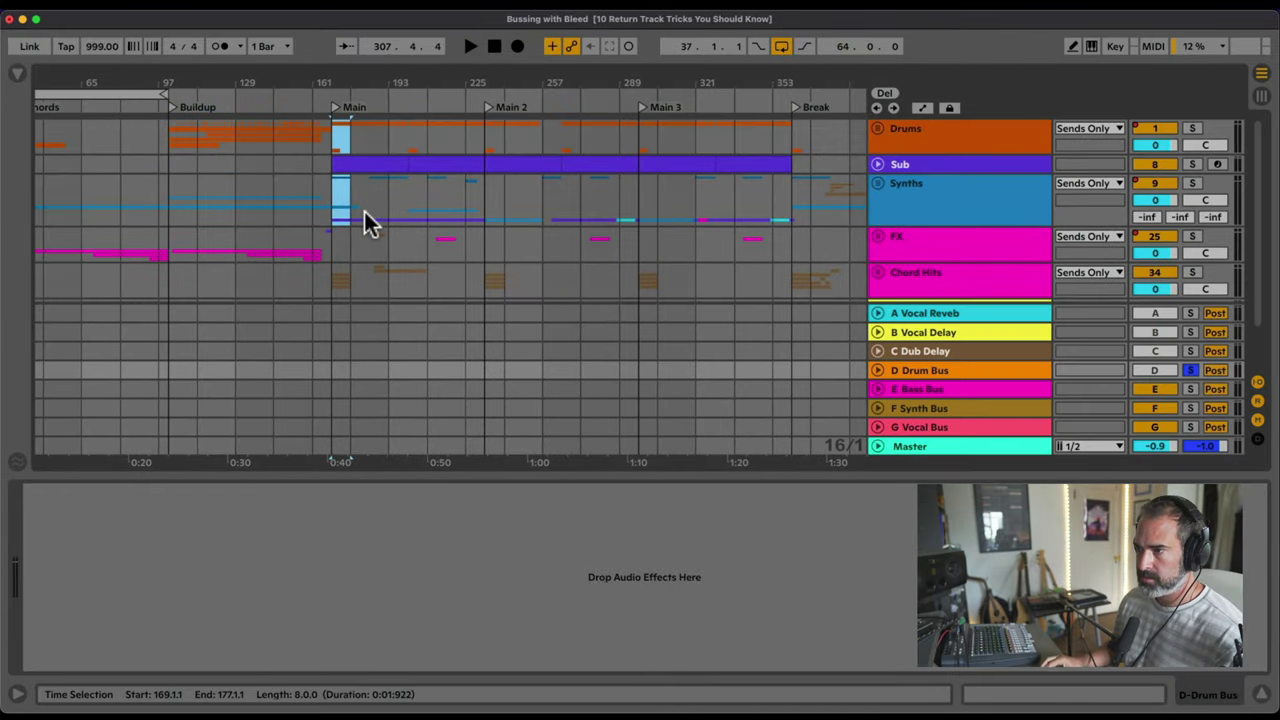
pyautogui.click(912, 162)
pyautogui.click(918, 186)
pyautogui.click(908, 244)
pyautogui.click(910, 162)
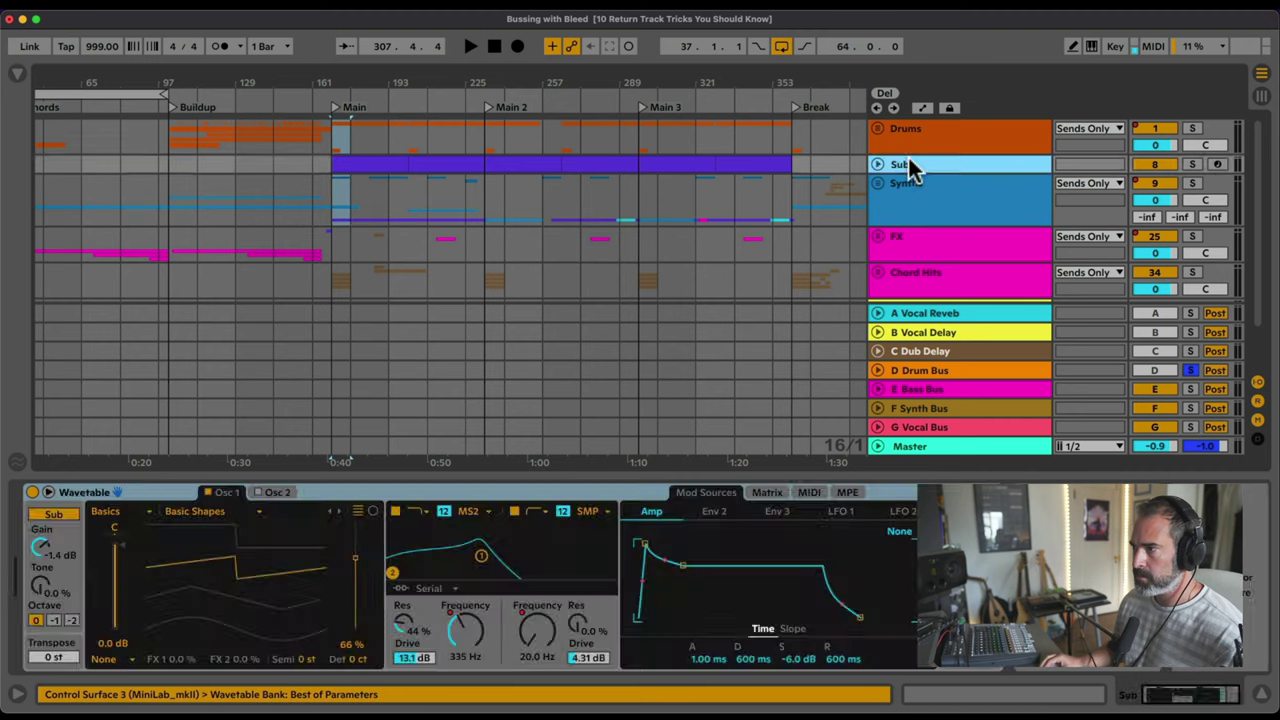
pyautogui.click(904, 138)
# Step: In the session mixer, check each return's effect, including the Dub Delay and vocal reverb returns
pyautogui.press('Tab')
pyautogui.click(750, 82)
pyautogui.click(722, 78)
pyautogui.click(742, 76)
pyautogui.click(755, 76)
pyautogui.click(721, 80)
pyautogui.click(740, 78)
pyautogui.click(722, 78)
pyautogui.click(740, 78)
pyautogui.click(755, 78)
pyautogui.click(740, 78)
pyautogui.click(726, 74)
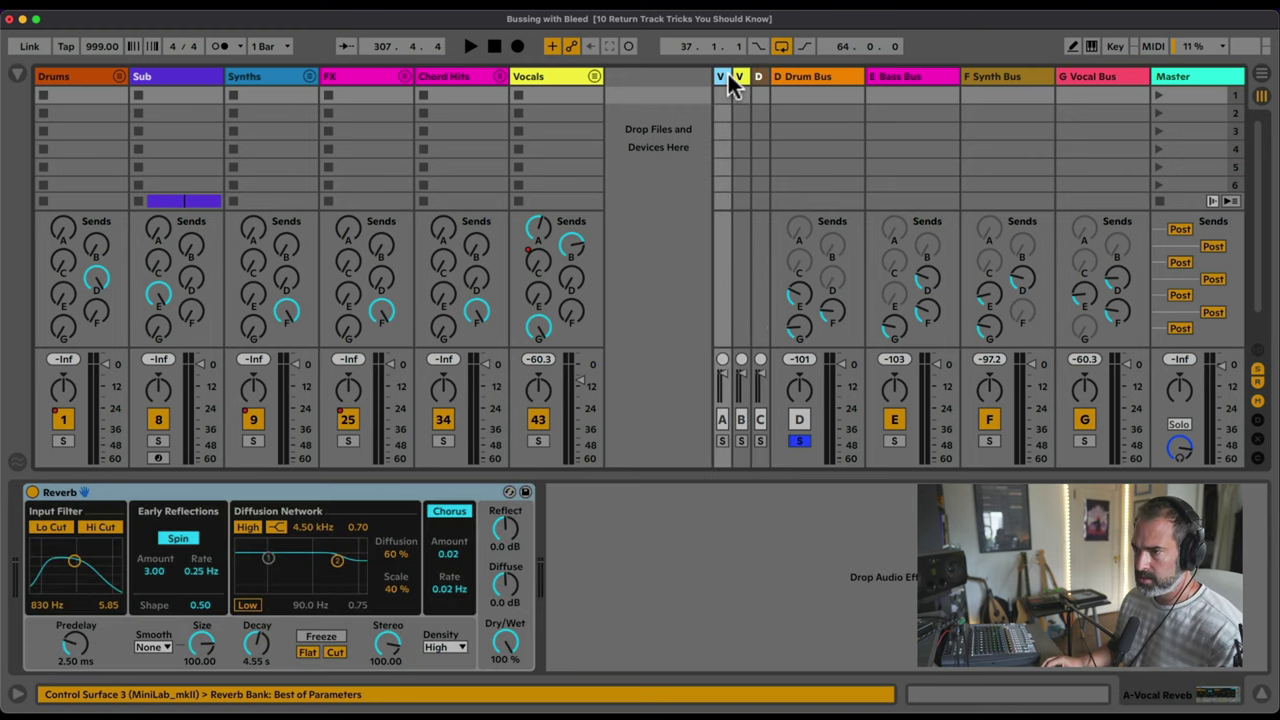
# Step: Inspect the Drums compressor, the four bus returns, and the Drums send to the Drum Bus
pyautogui.click(89, 78)
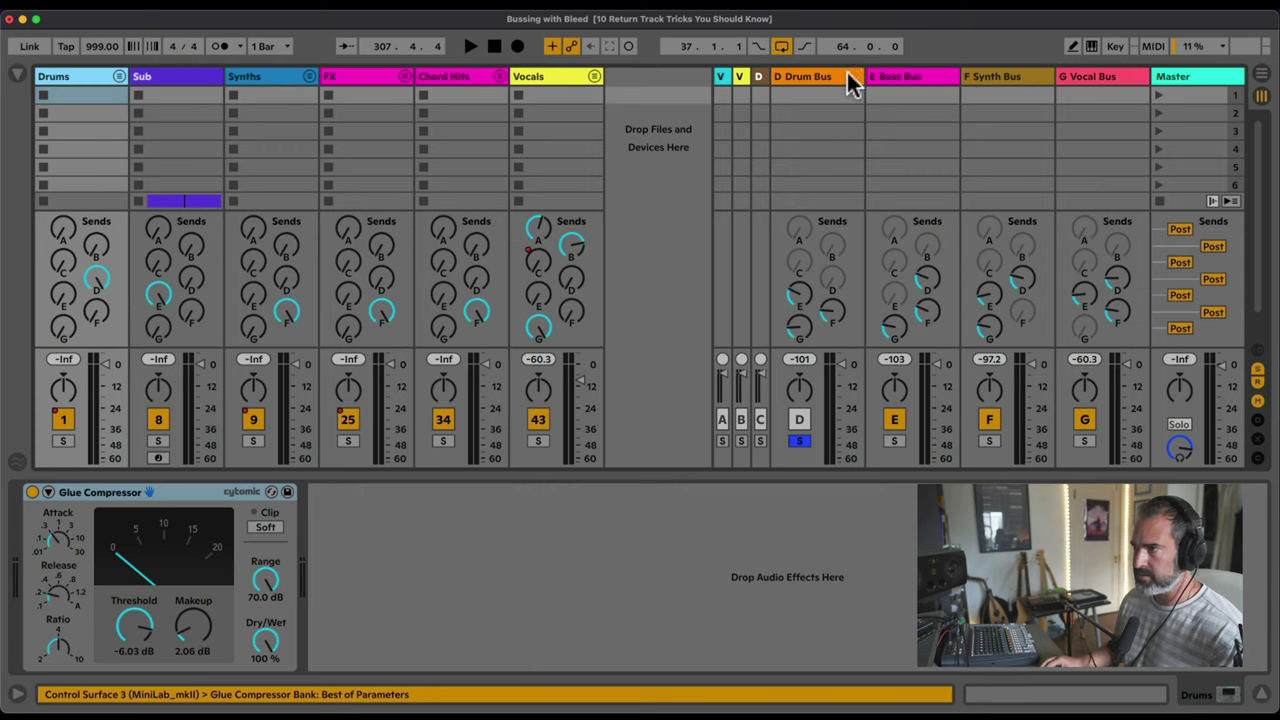
pyautogui.click(846, 72)
pyautogui.click(880, 74)
pyautogui.click(978, 72)
pyautogui.click(1090, 76)
pyautogui.click(810, 76)
pyautogui.click(80, 78)
pyautogui.click(95, 282)
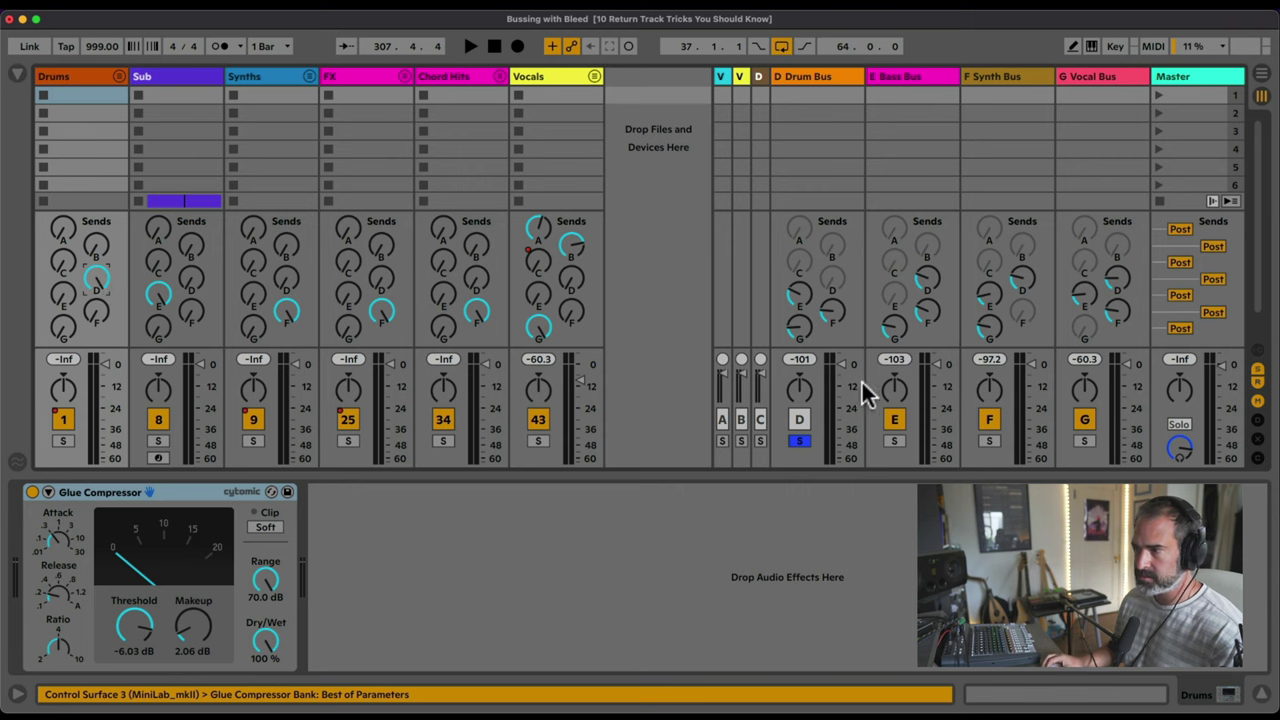
# Step: Start playback and solo the Bass, Synth and Vocal Bus returns in turn
pyautogui.press('space')
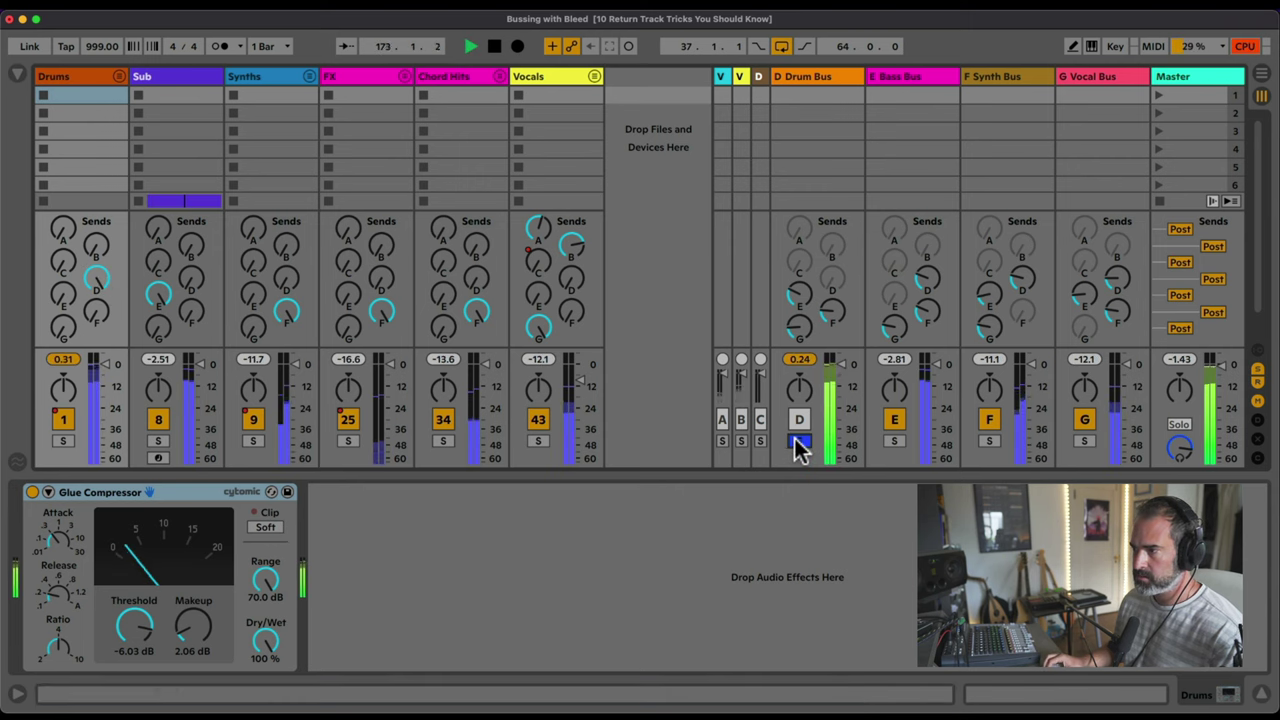
pyautogui.click(894, 441)
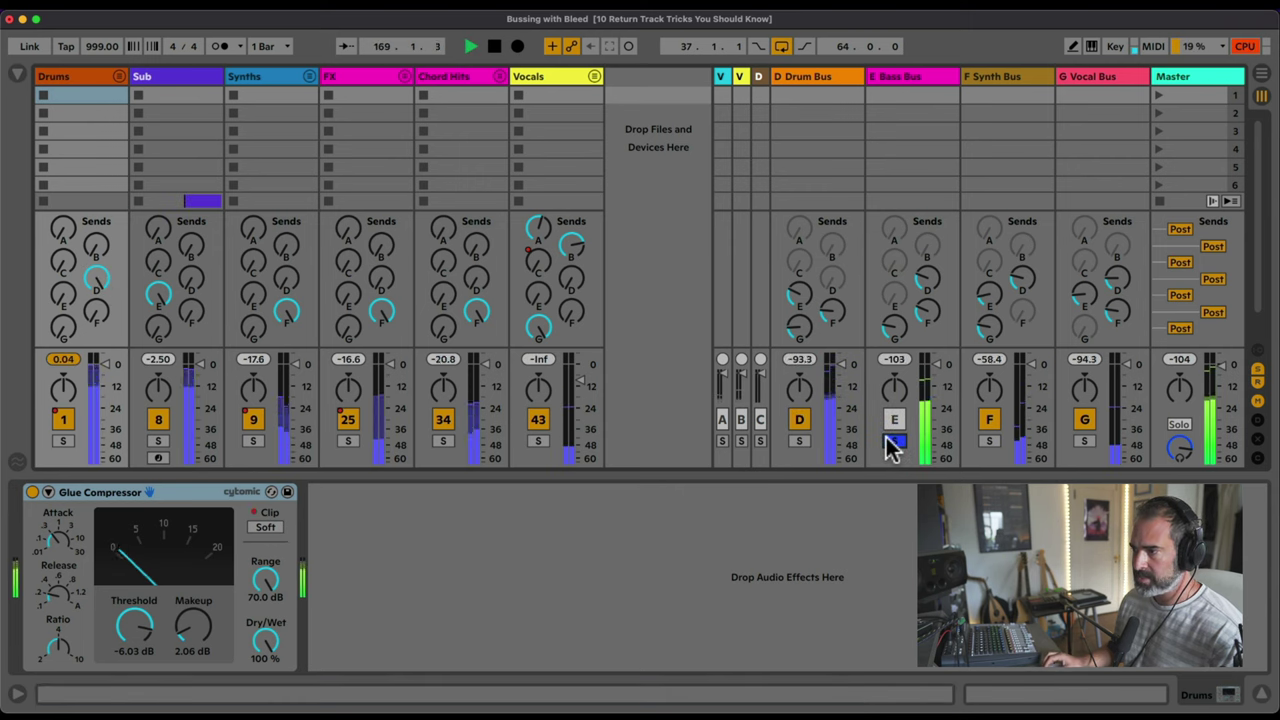
pyautogui.click(989, 441)
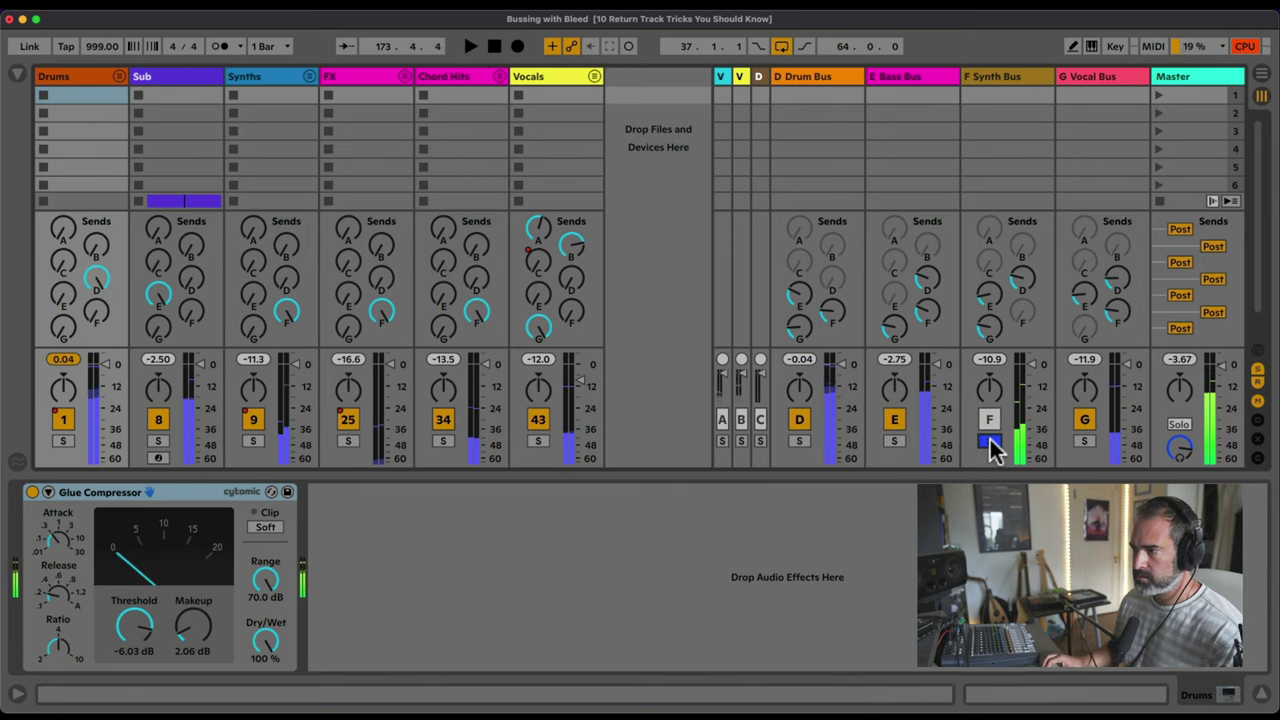
pyautogui.click(1084, 441)
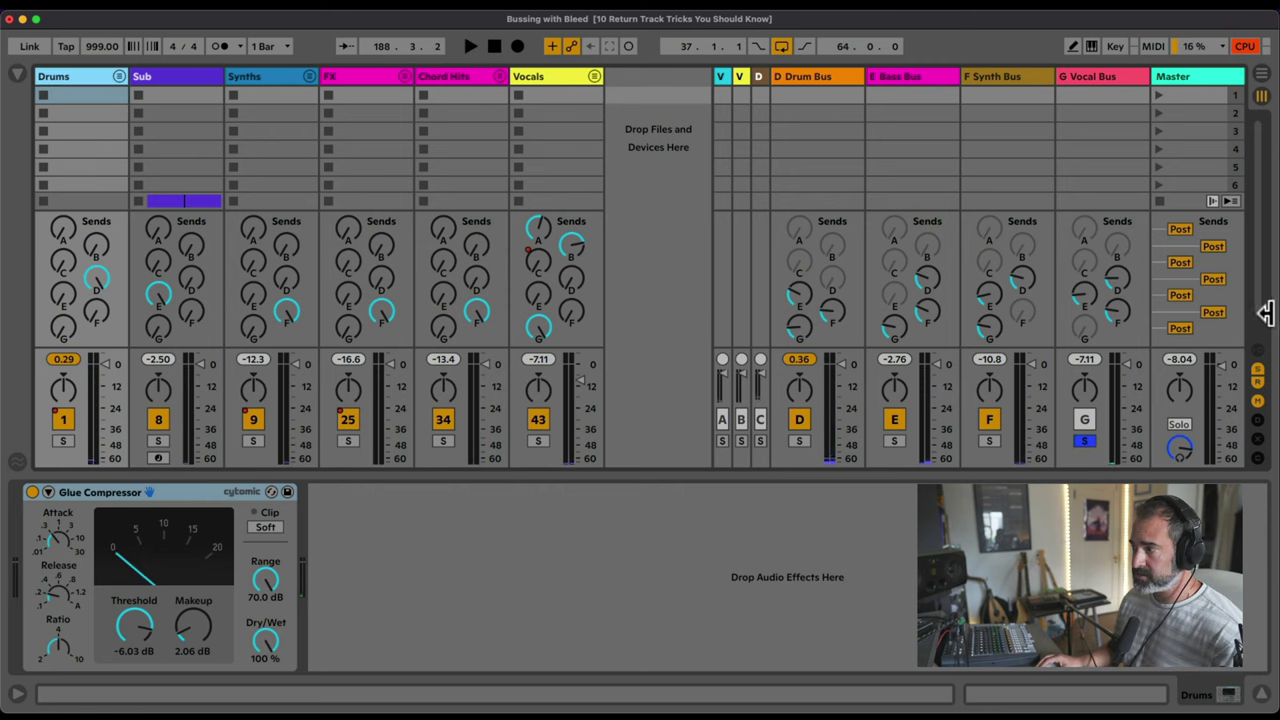
# Step: Toggle the mixer between output routing and send amounts, selecting the Drum Bus return
pyautogui.click(1258, 366)
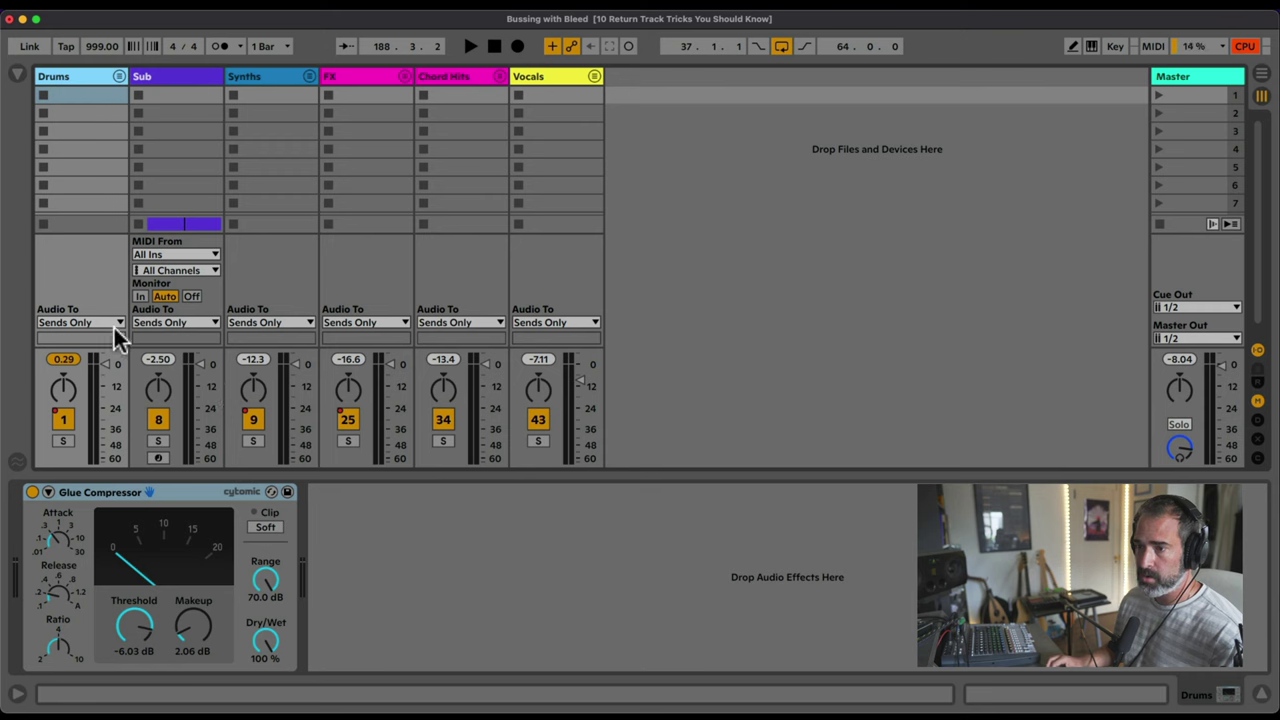
pyautogui.click(1256, 384)
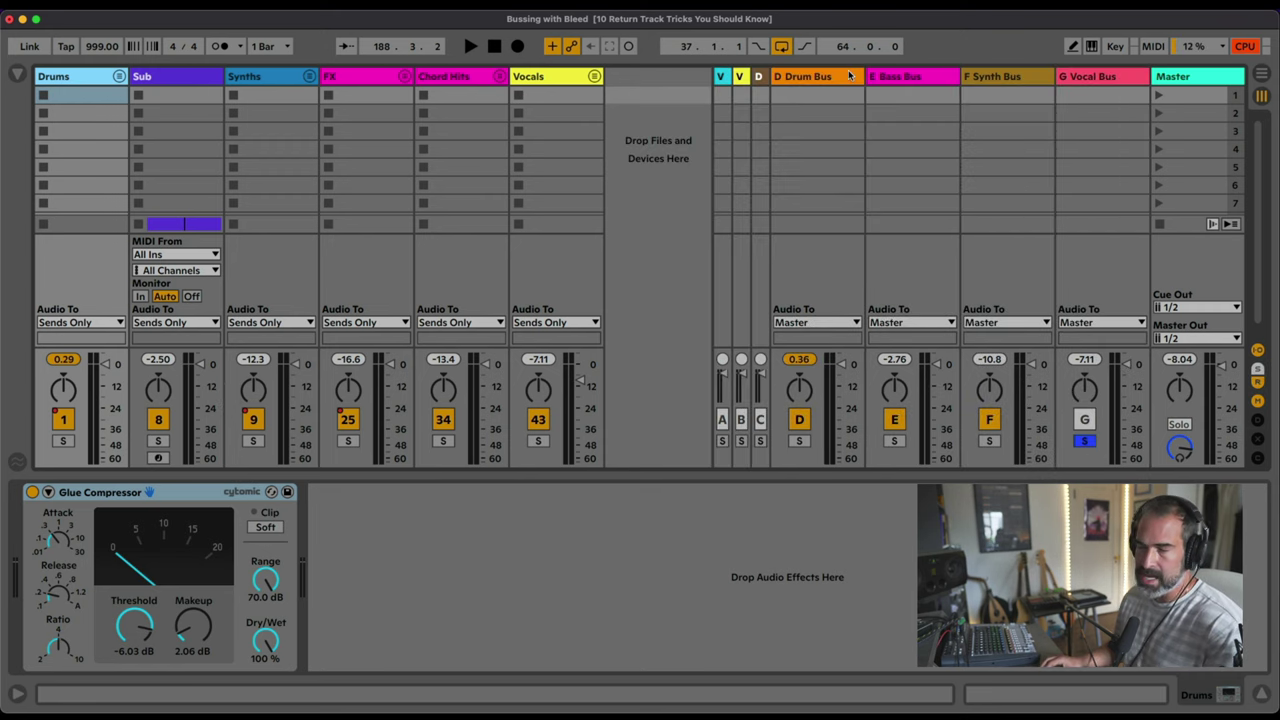
pyautogui.moveTo(838, 78)
pyautogui.mouseDown()
pyautogui.moveTo(879, 72)
pyautogui.moveTo(854, 67)
pyautogui.moveTo(968, 74)
pyautogui.moveTo(854, 72)
pyautogui.mouseUp()
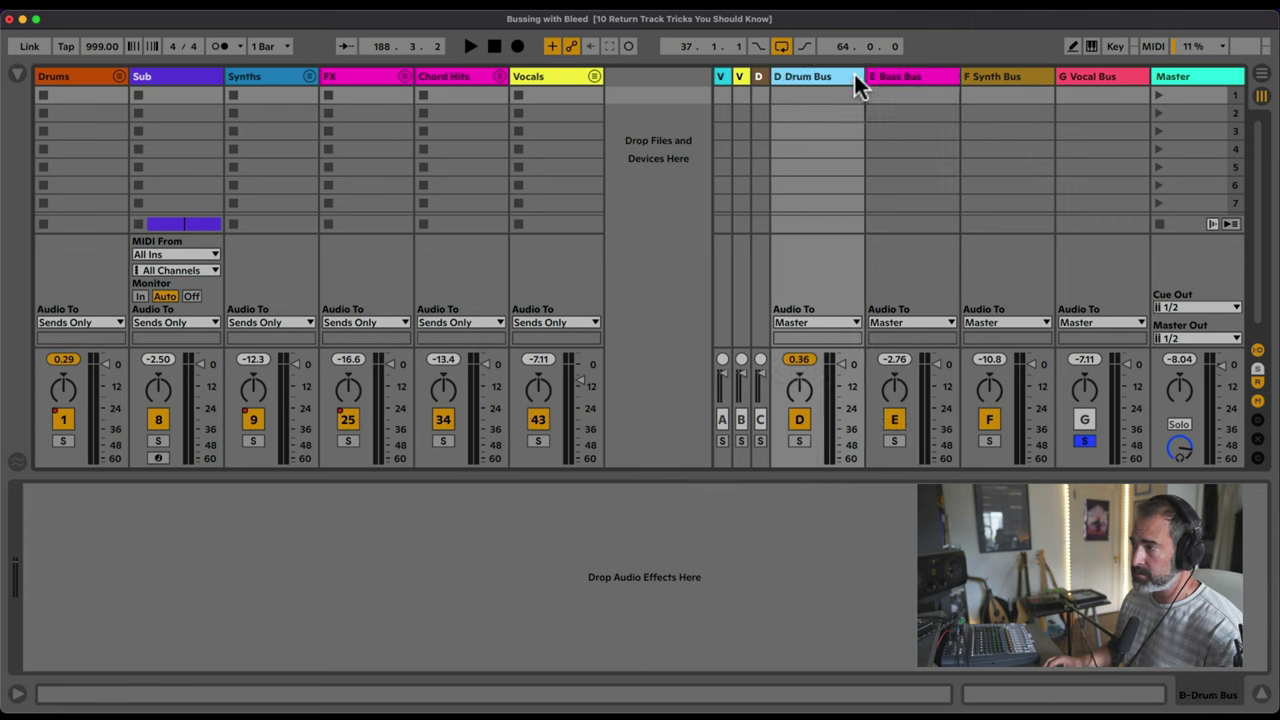
pyautogui.click(1258, 367)
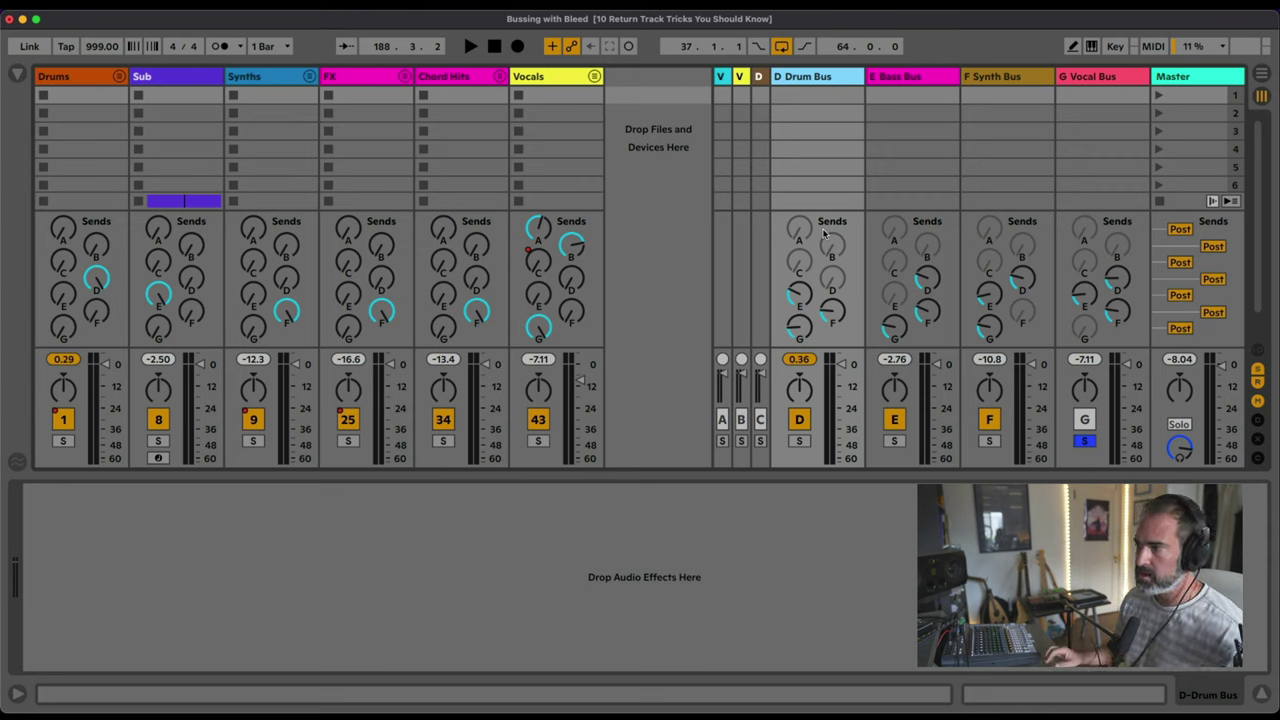
# Step: Check the Drum Bus send's options, solo Drum Bus then Bass Bus, and clear the solo
pyautogui.rightClick(801, 288)
pyautogui.click(796, 284)
pyautogui.rightClick(796, 287)
pyautogui.click(795, 287)
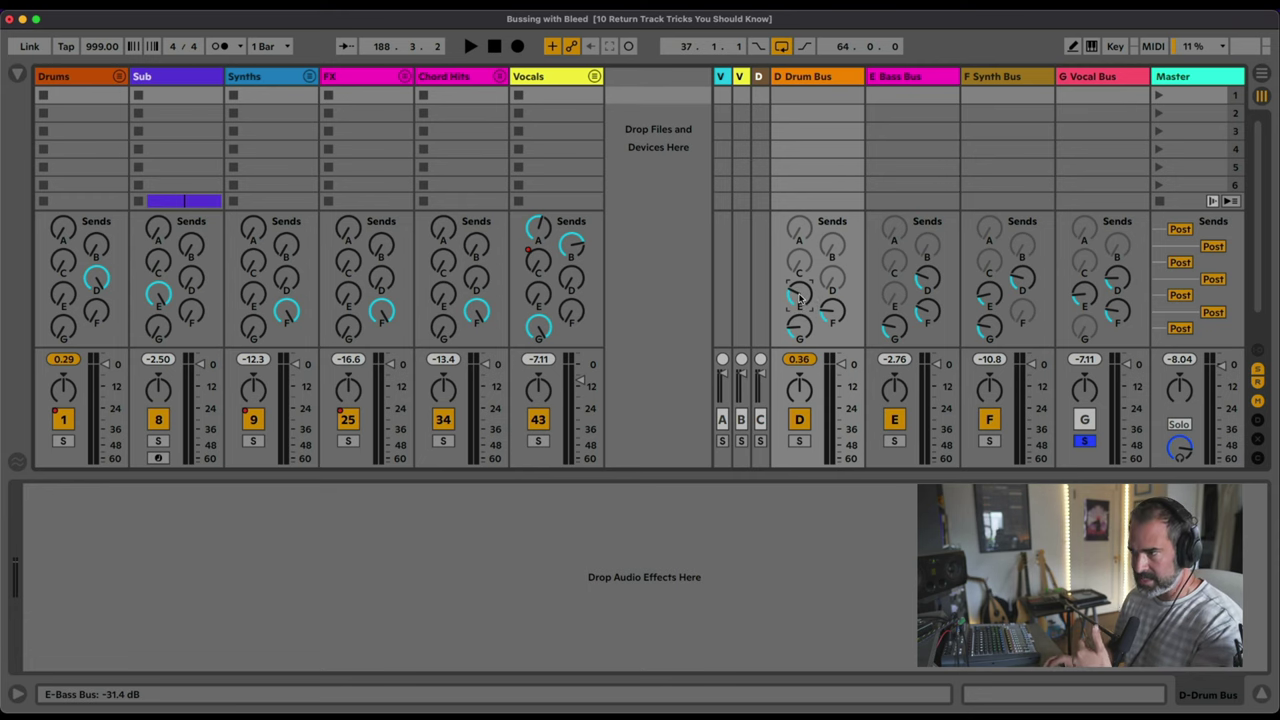
pyautogui.click(800, 441)
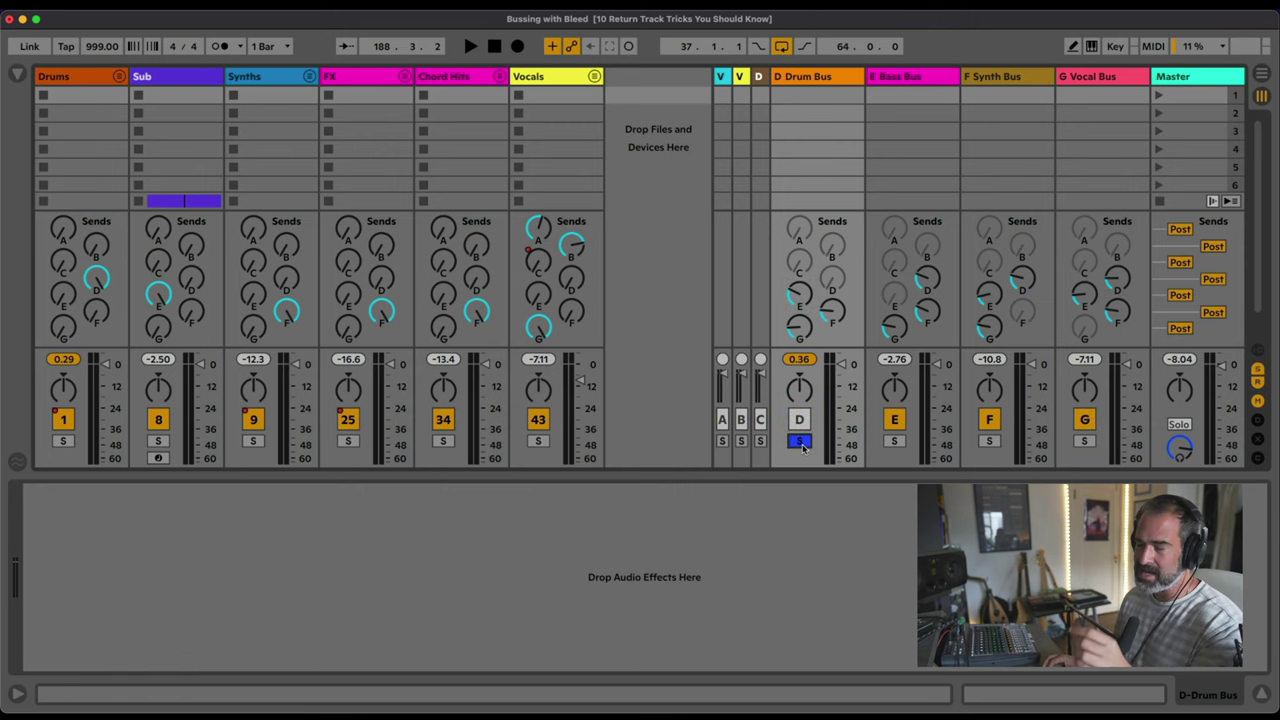
pyautogui.click(897, 442)
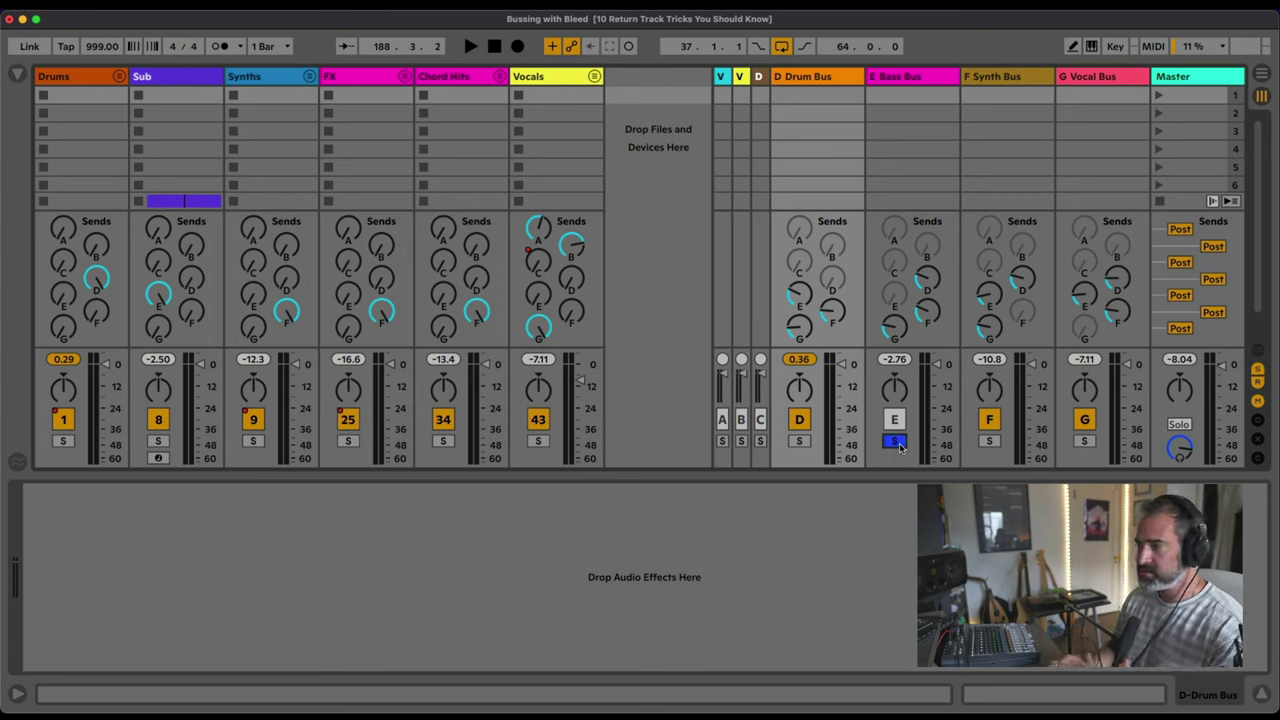
pyautogui.click(896, 442)
# Step: Select the Drum, Bass and Synth Bus returns in turn to compare their settings
pyautogui.click(832, 74)
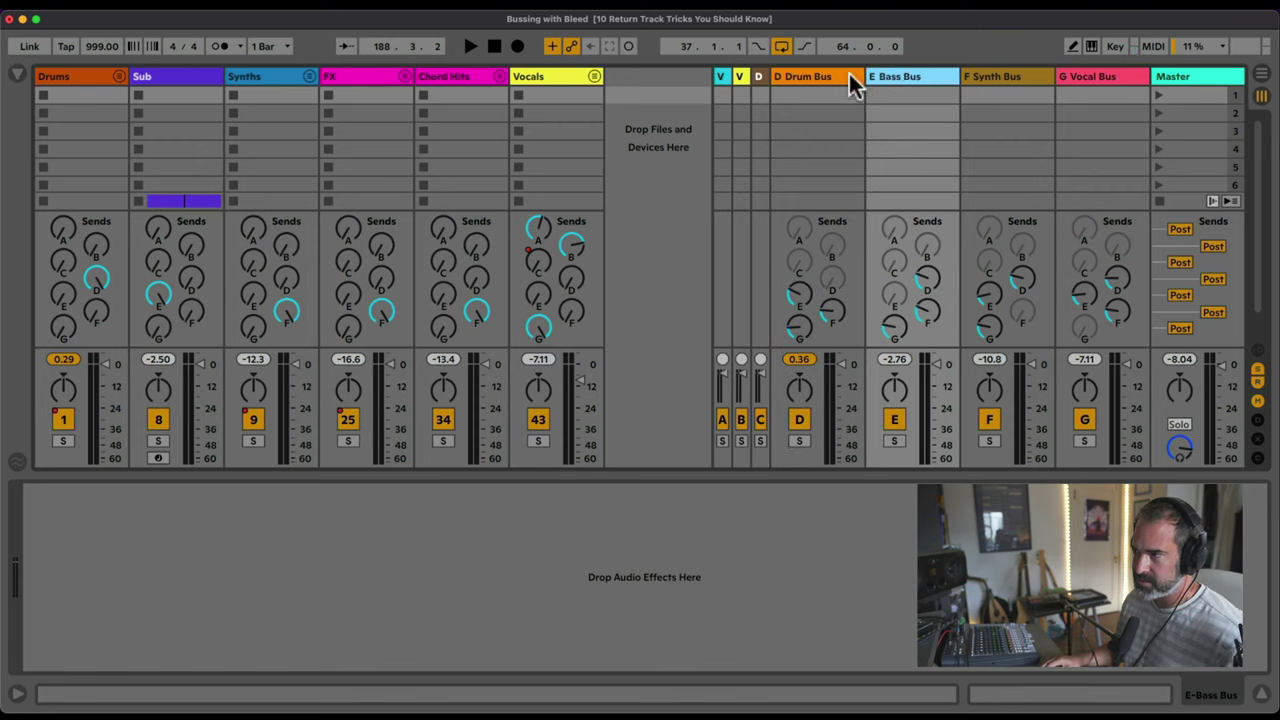
pyautogui.click(909, 76)
pyautogui.click(846, 72)
pyautogui.click(911, 76)
pyautogui.click(991, 77)
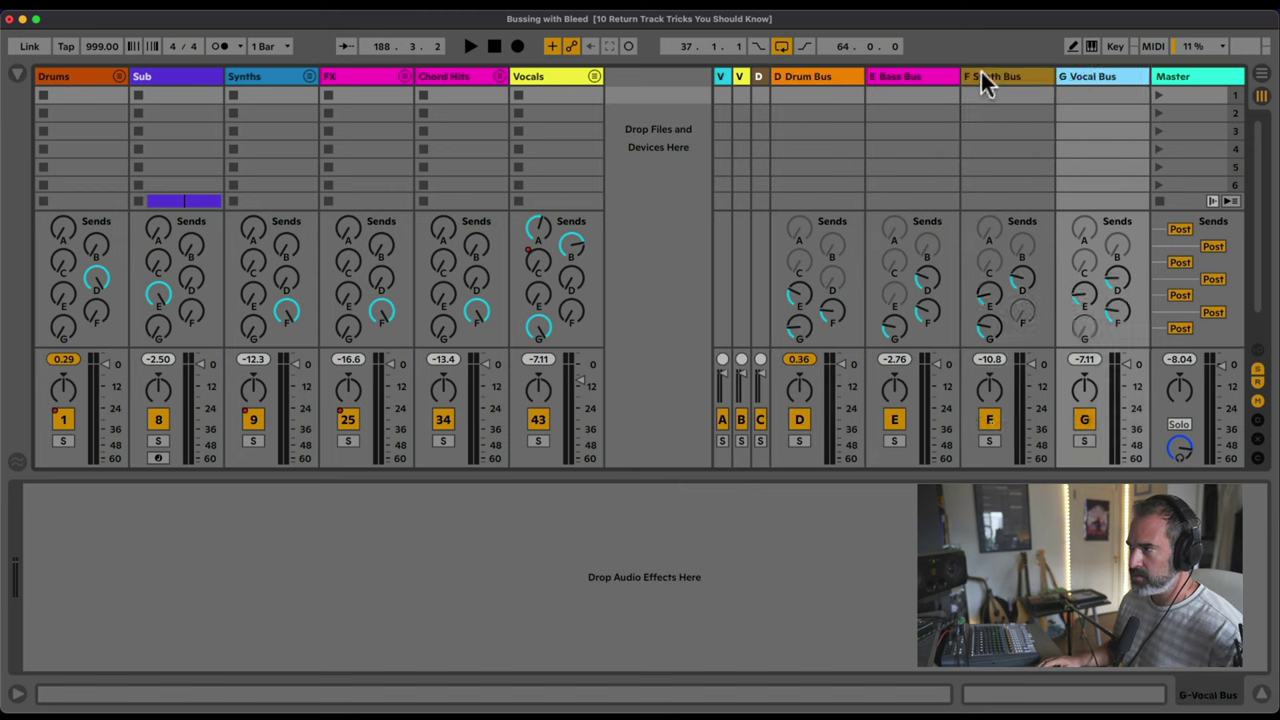
pyautogui.click(874, 76)
pyautogui.click(860, 74)
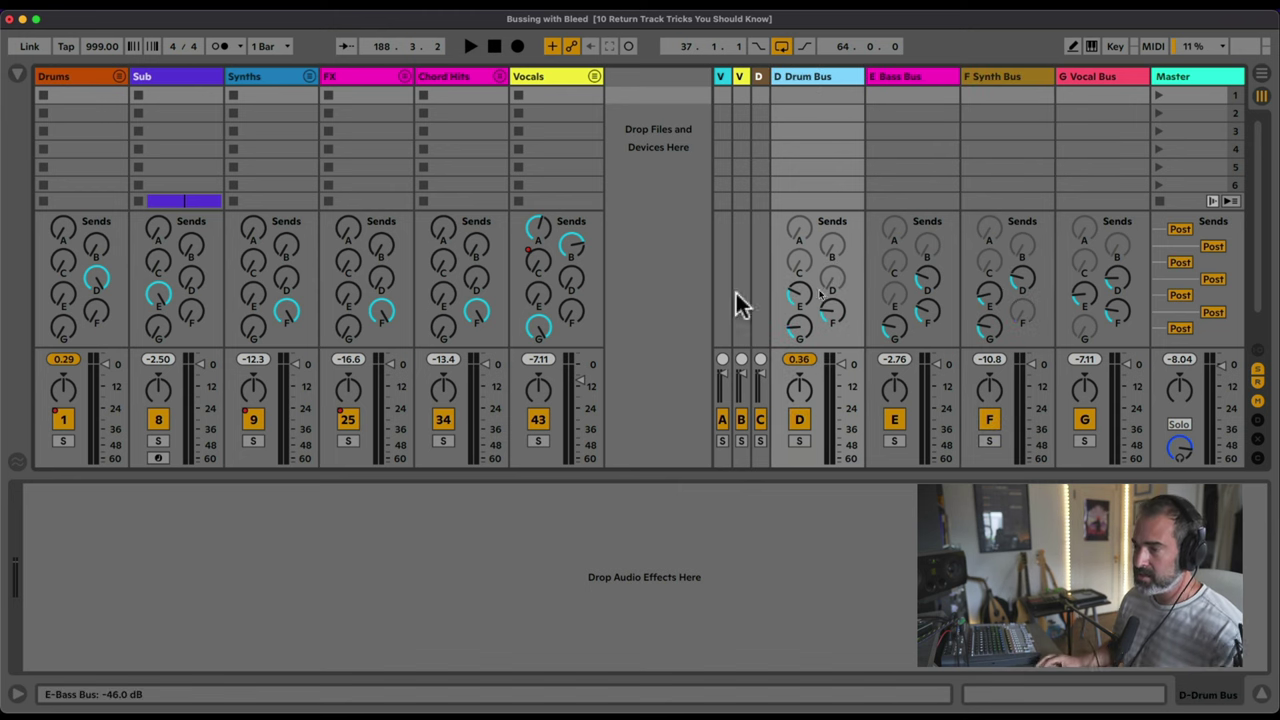
# Step: Toggle the return and routing sections, step through all four bus returns, then show send amounts
pyautogui.click(1258, 370)
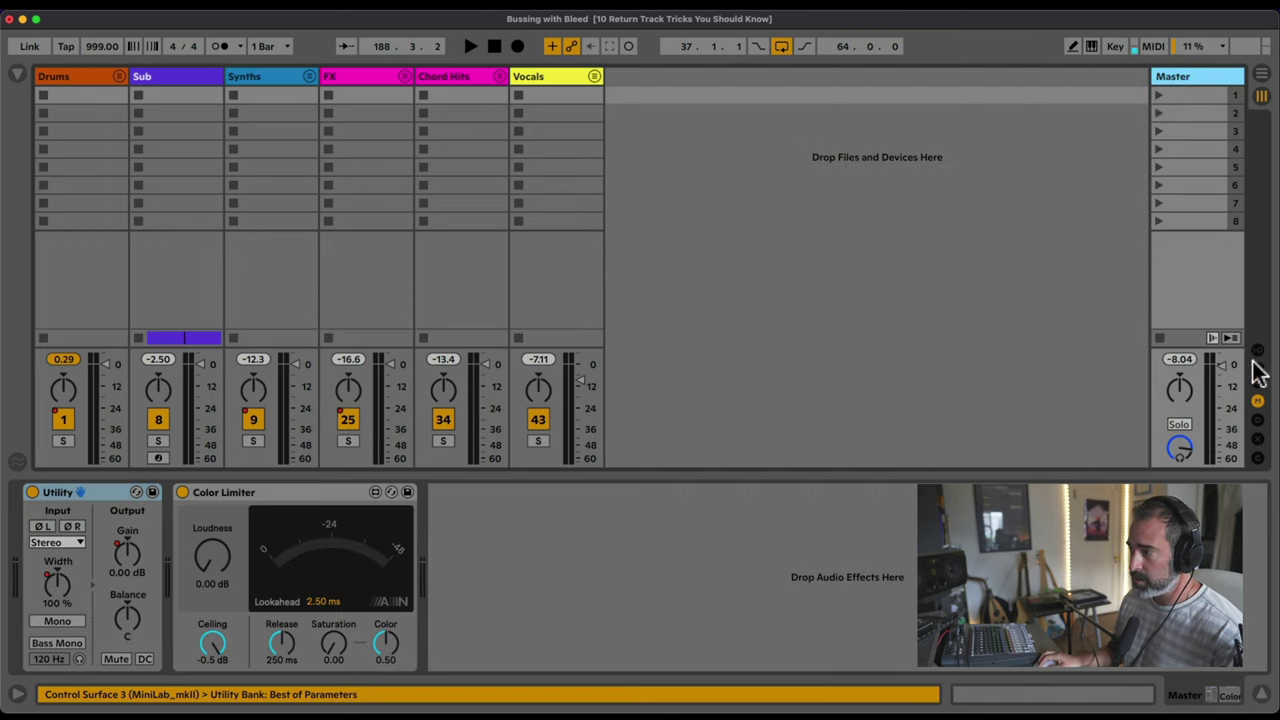
pyautogui.click(1258, 350)
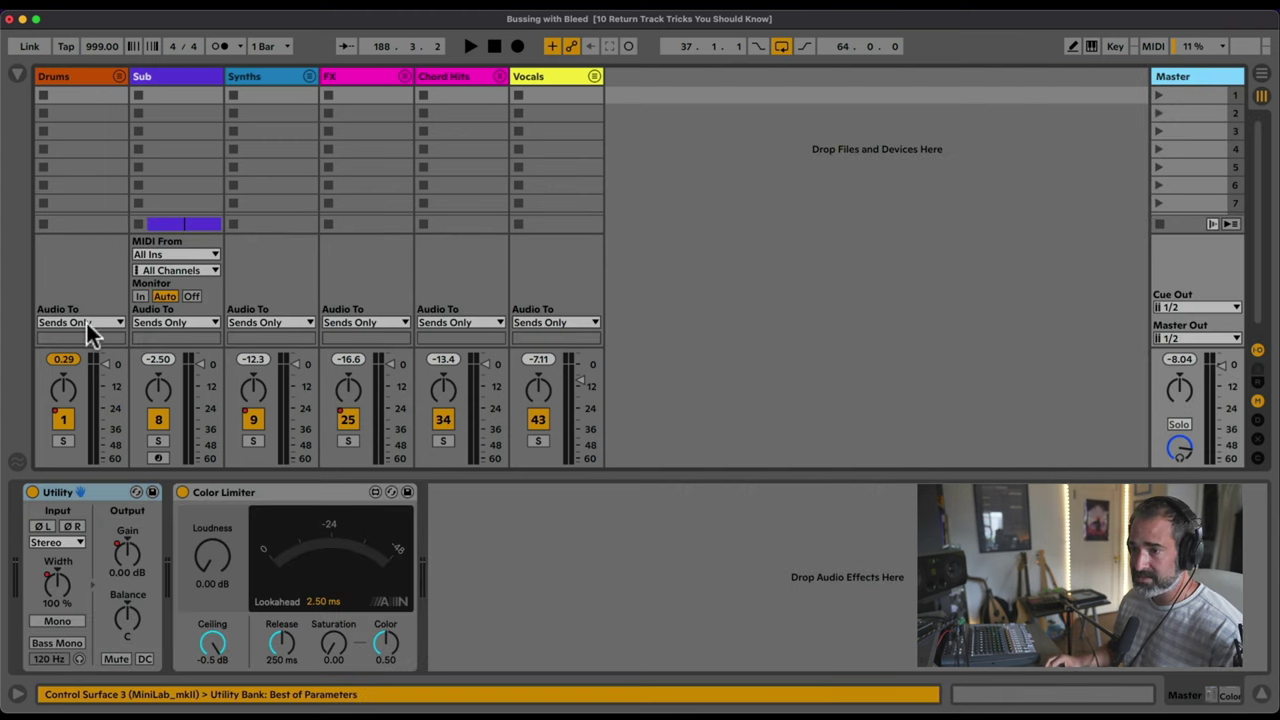
pyautogui.click(1258, 386)
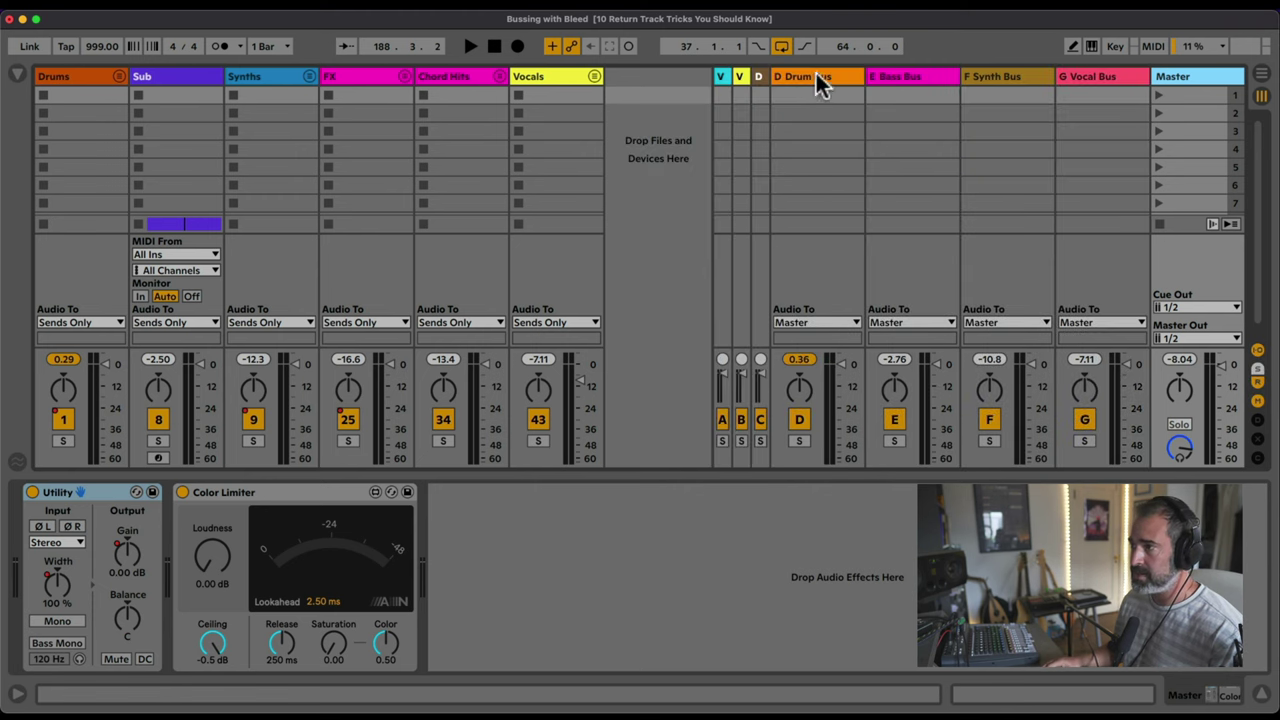
pyautogui.click(816, 80)
pyautogui.click(877, 76)
pyautogui.click(994, 76)
pyautogui.click(1090, 76)
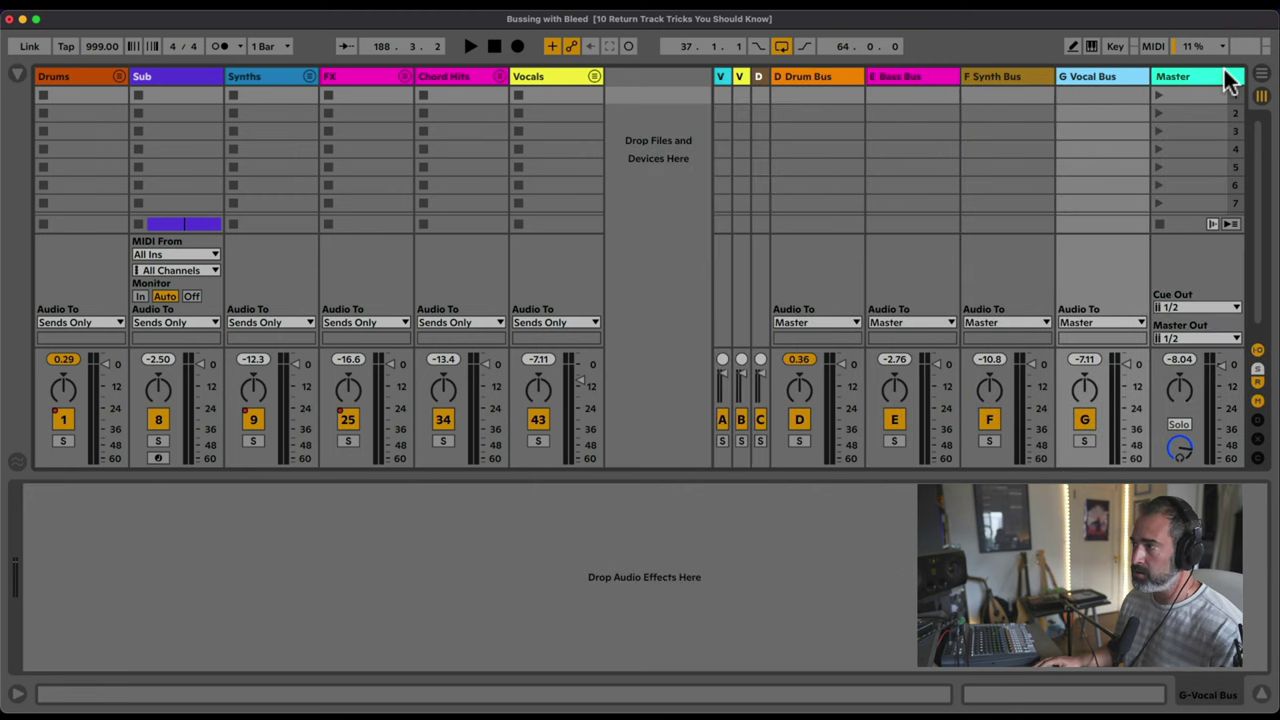
pyautogui.click(1257, 350)
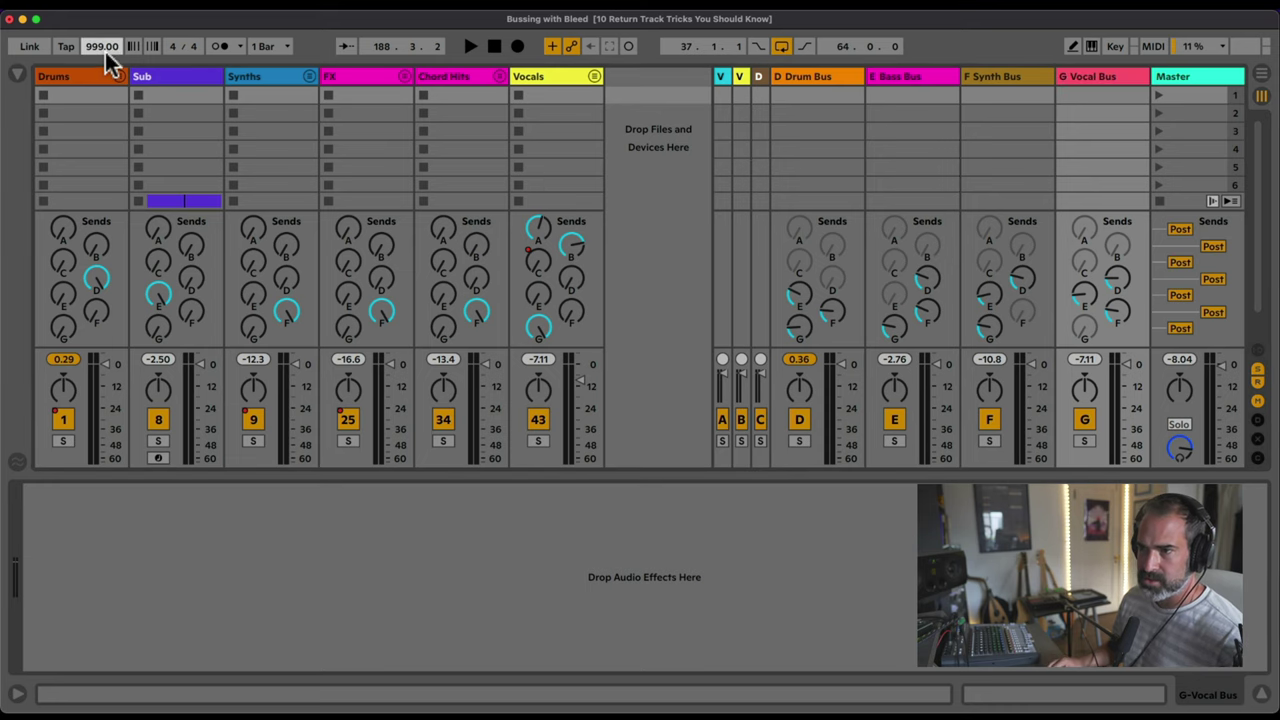
# Step: Switch to the arrangement and play the Sub part from a start point in the Drums lane
pyautogui.press('Tab')
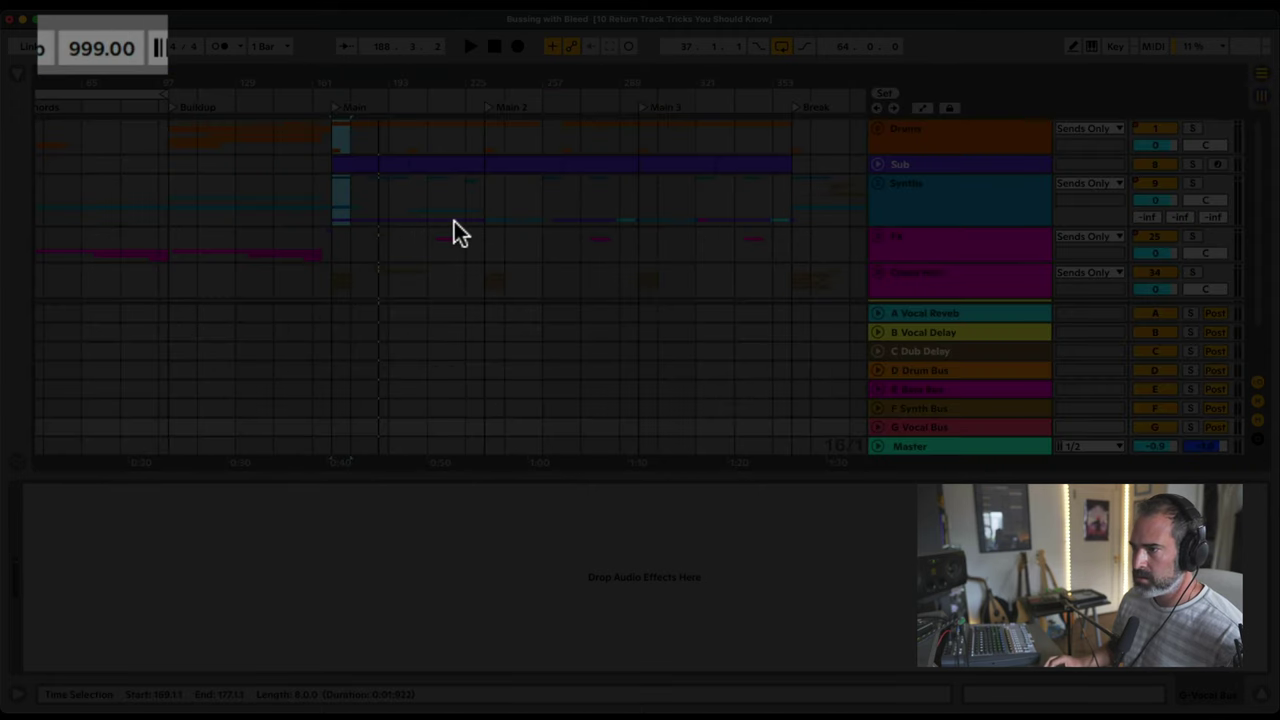
pyautogui.hscroll(-3, 454, 233)
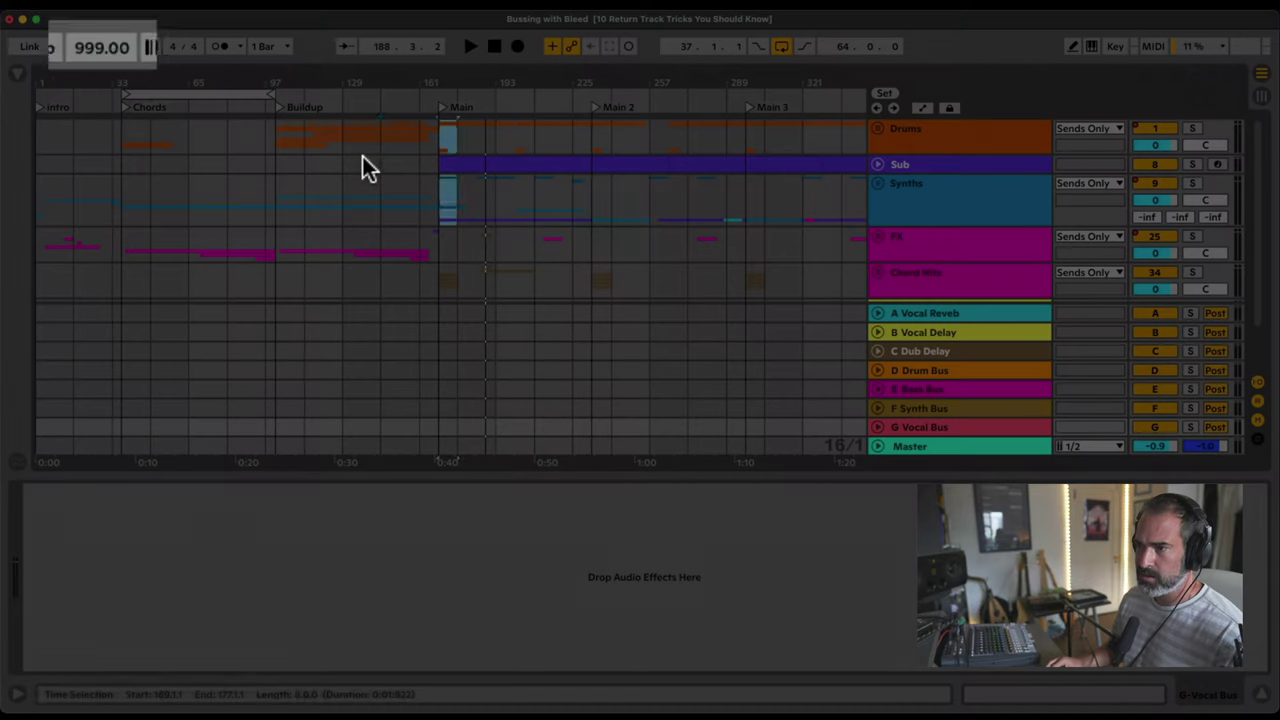
pyautogui.click(362, 160)
pyautogui.click(400, 142)
pyautogui.click(382, 158)
pyautogui.press('space')
pyautogui.moveTo(380, 84); pyautogui.dragTo(380, 86)
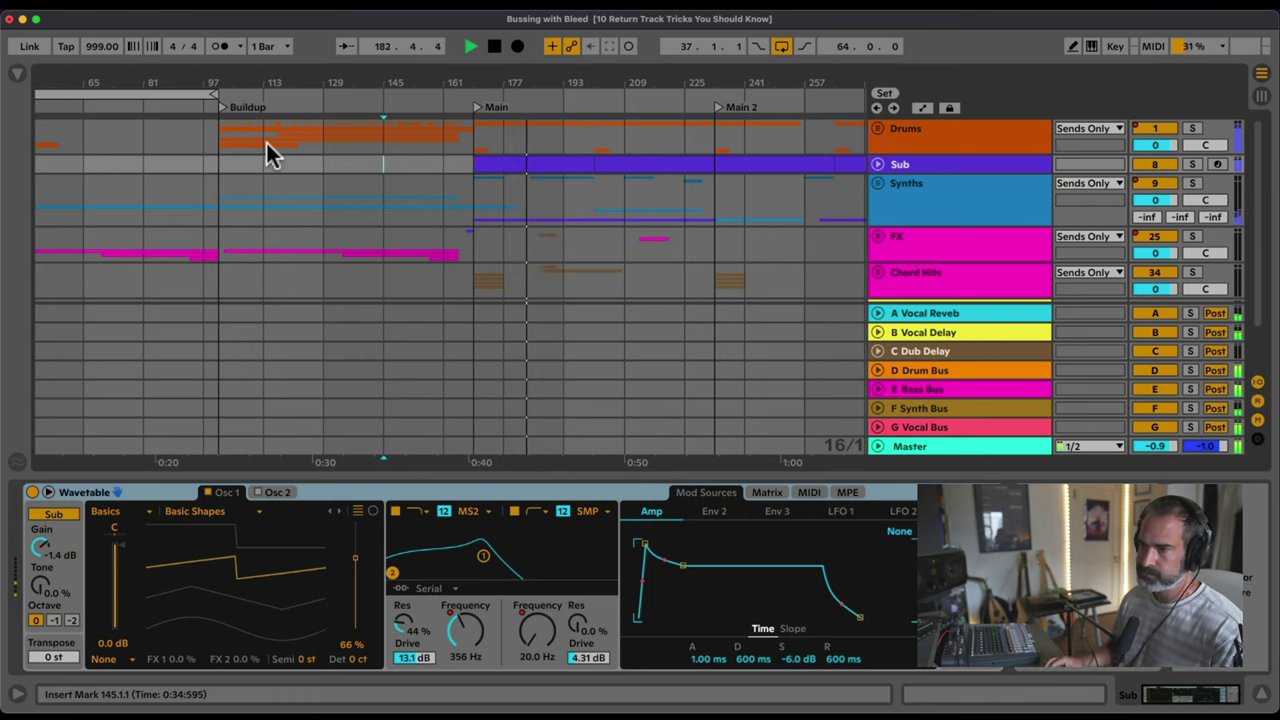
# Step: Turn the metronome on, set its rhythm to Auto, then turn it off again
pyautogui.click(220, 47)
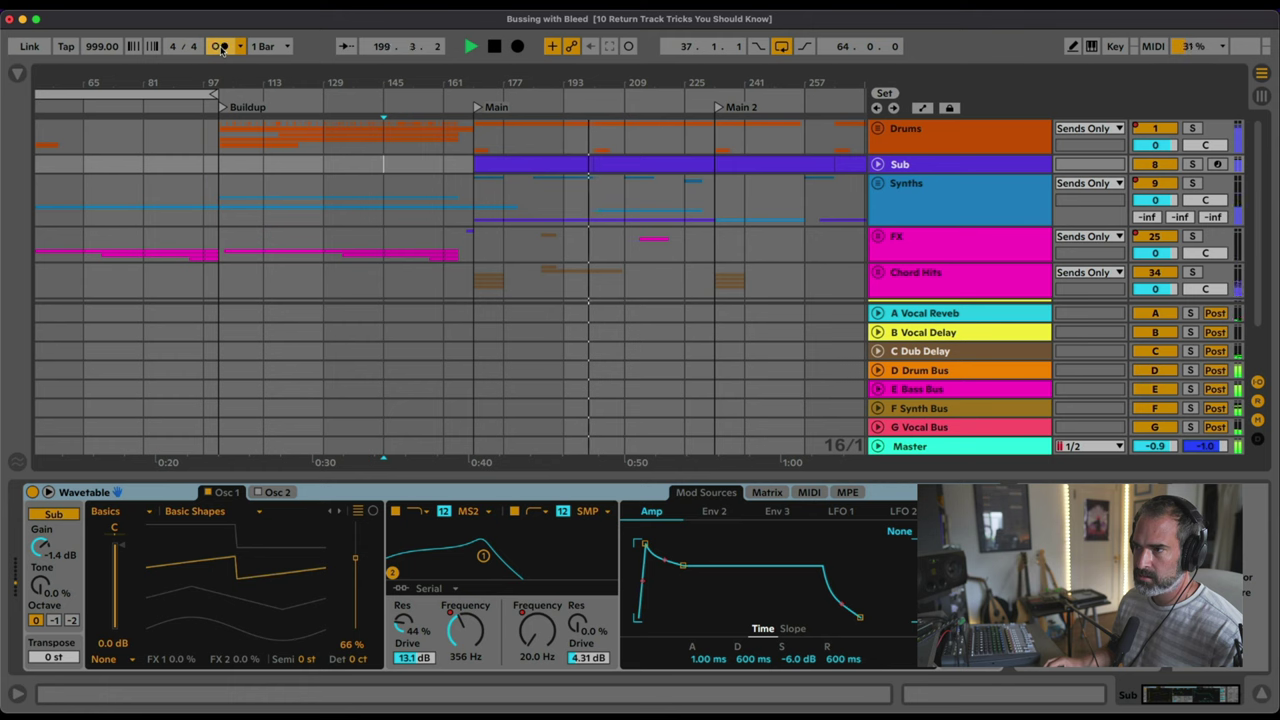
pyautogui.click(240, 47)
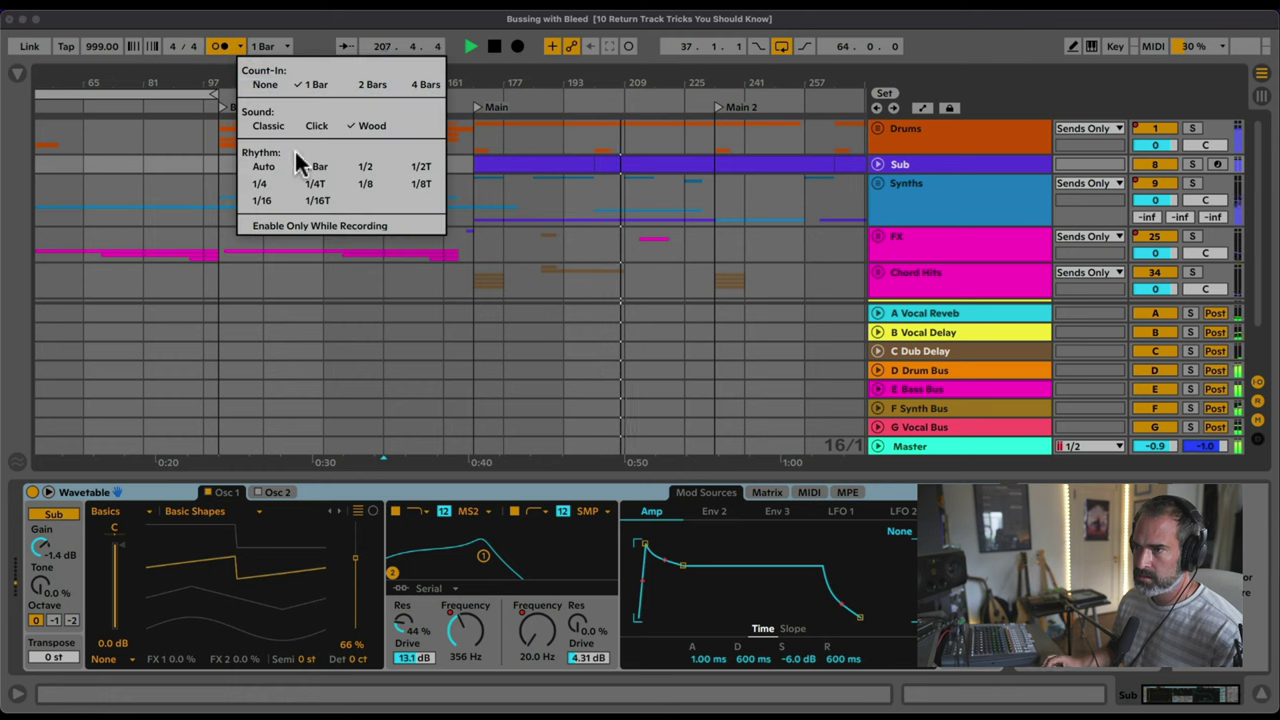
pyautogui.click(263, 166)
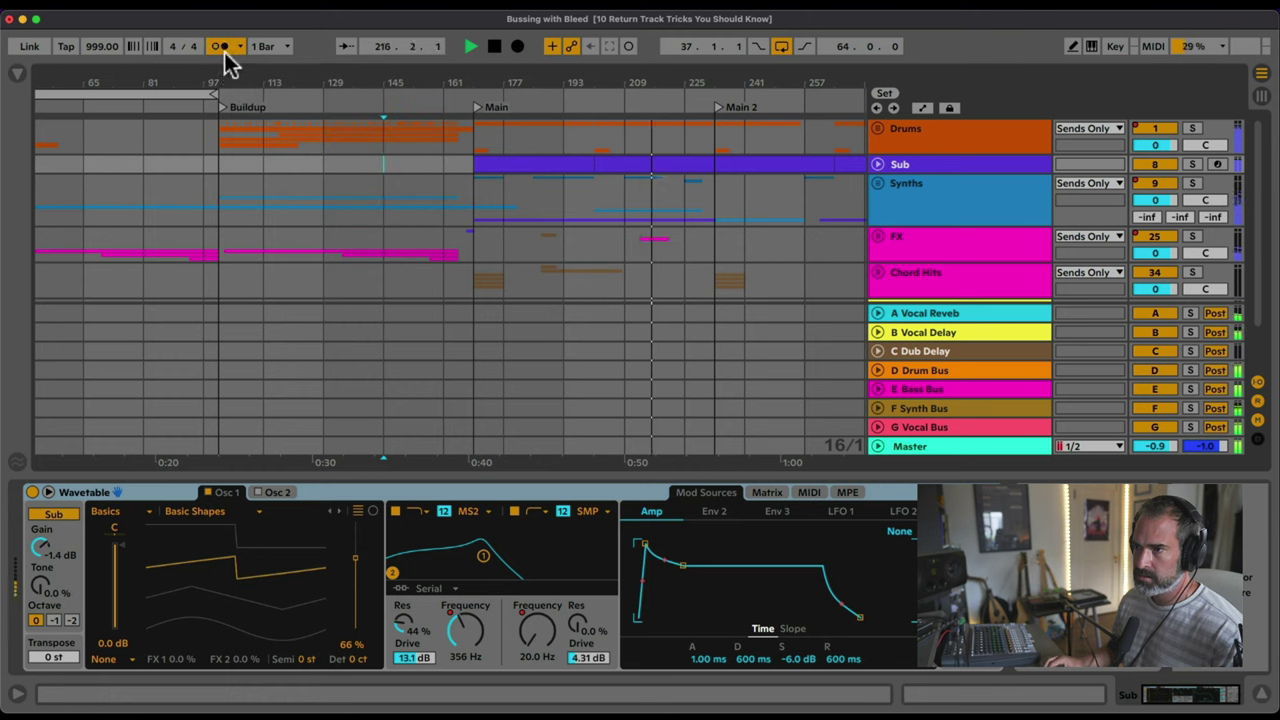
pyautogui.click(222, 50)
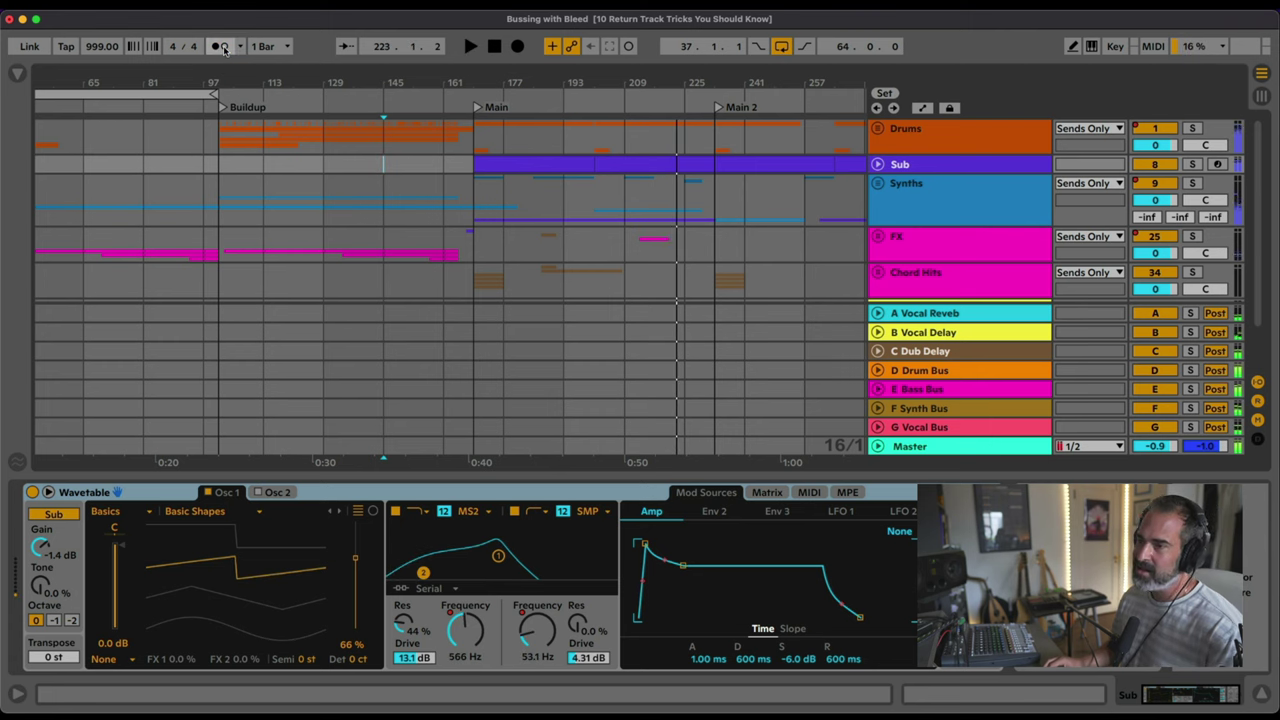
pyautogui.click(114, 51)
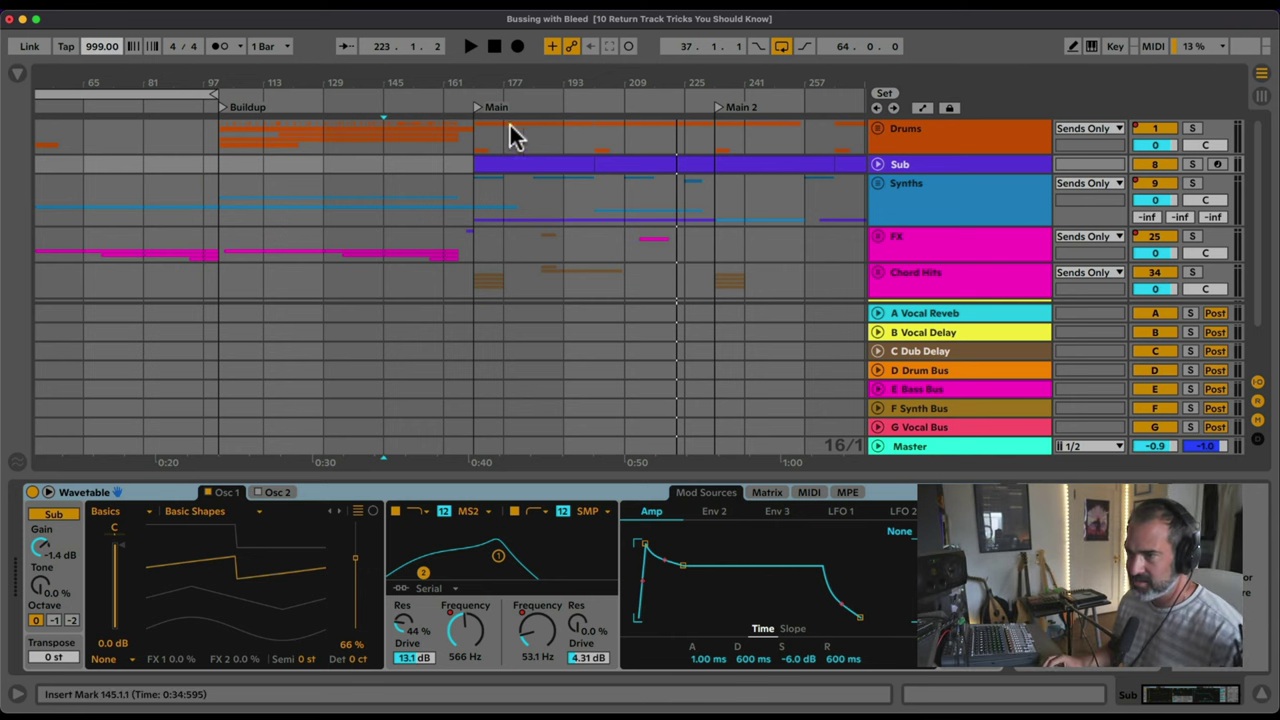
# Step: Zoom out to the whole song and load Techno maker.als from the project files
pyautogui.moveTo(371, 86); pyautogui.dragTo(271, 86)
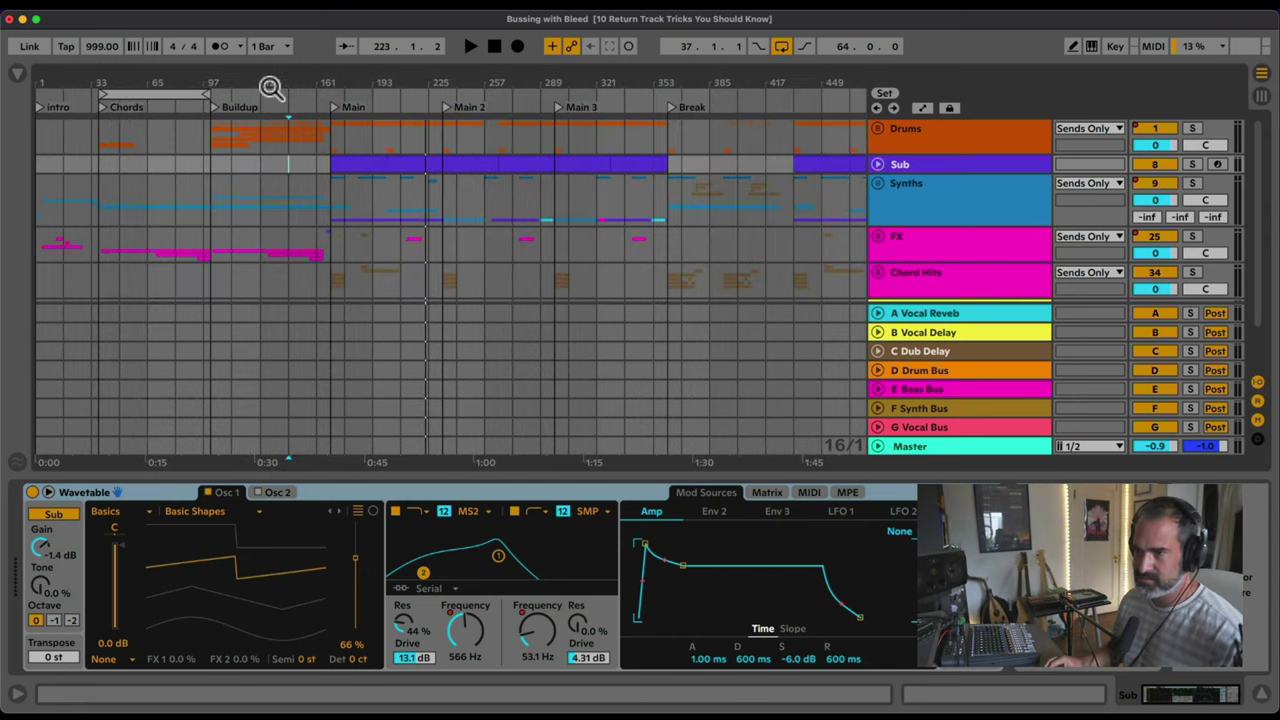
pyautogui.click(19, 74)
pyautogui.click(19, 74)
pyautogui.click(19, 74)
pyautogui.press('Down')
pyautogui.press('Return')
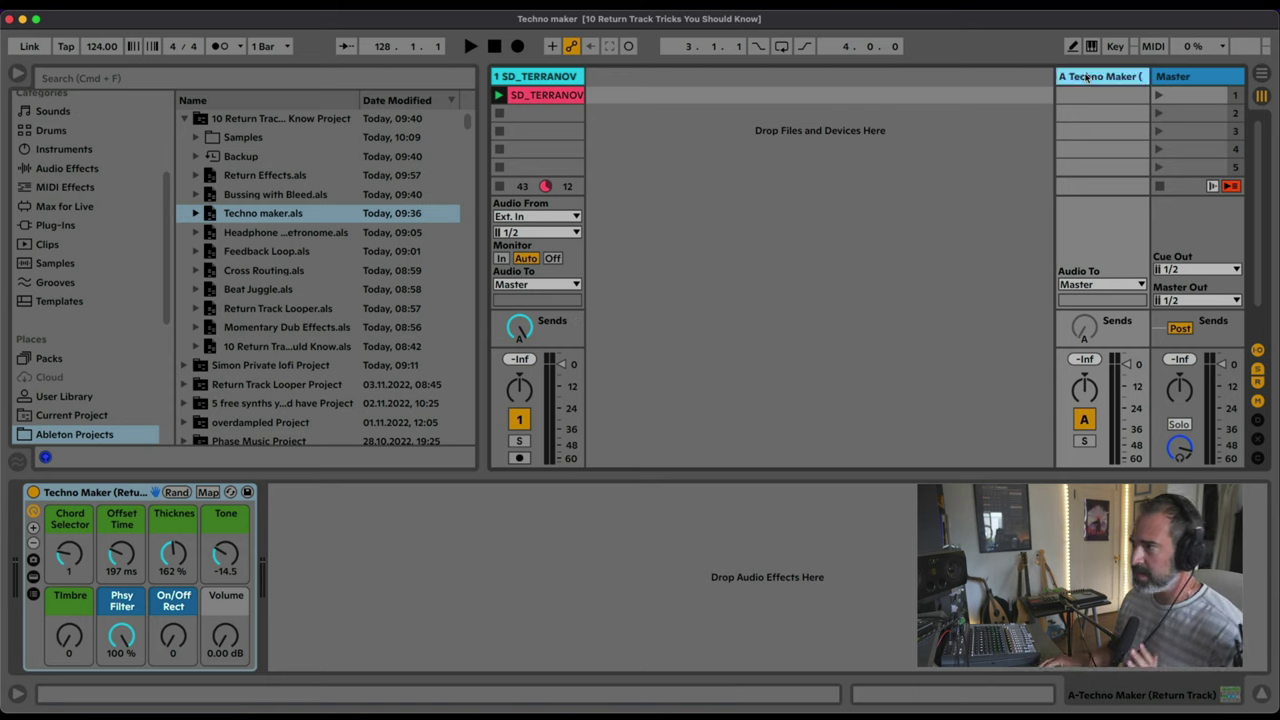
# Step: Expand the Techno Maker rack, scroll through its inner devices, then collapse it to the macros
pyautogui.click(104, 494)
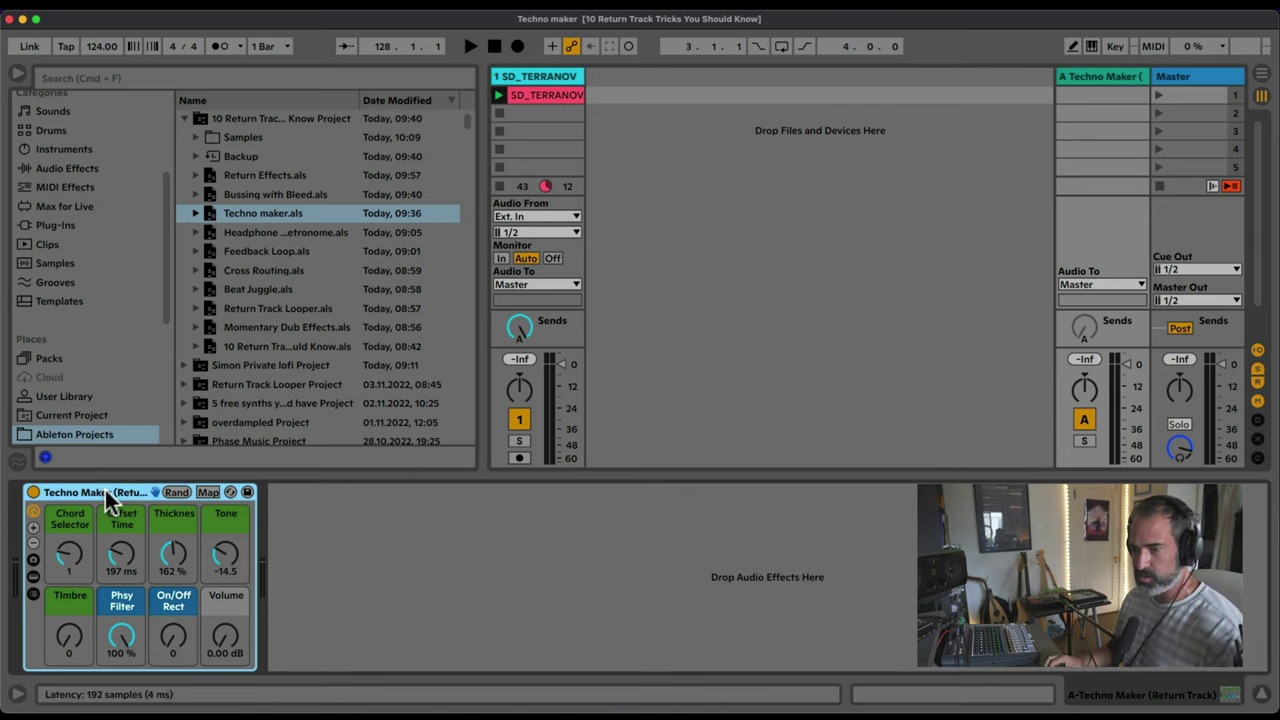
pyautogui.click(277, 548)
pyautogui.hscroll(10, 420, 545)
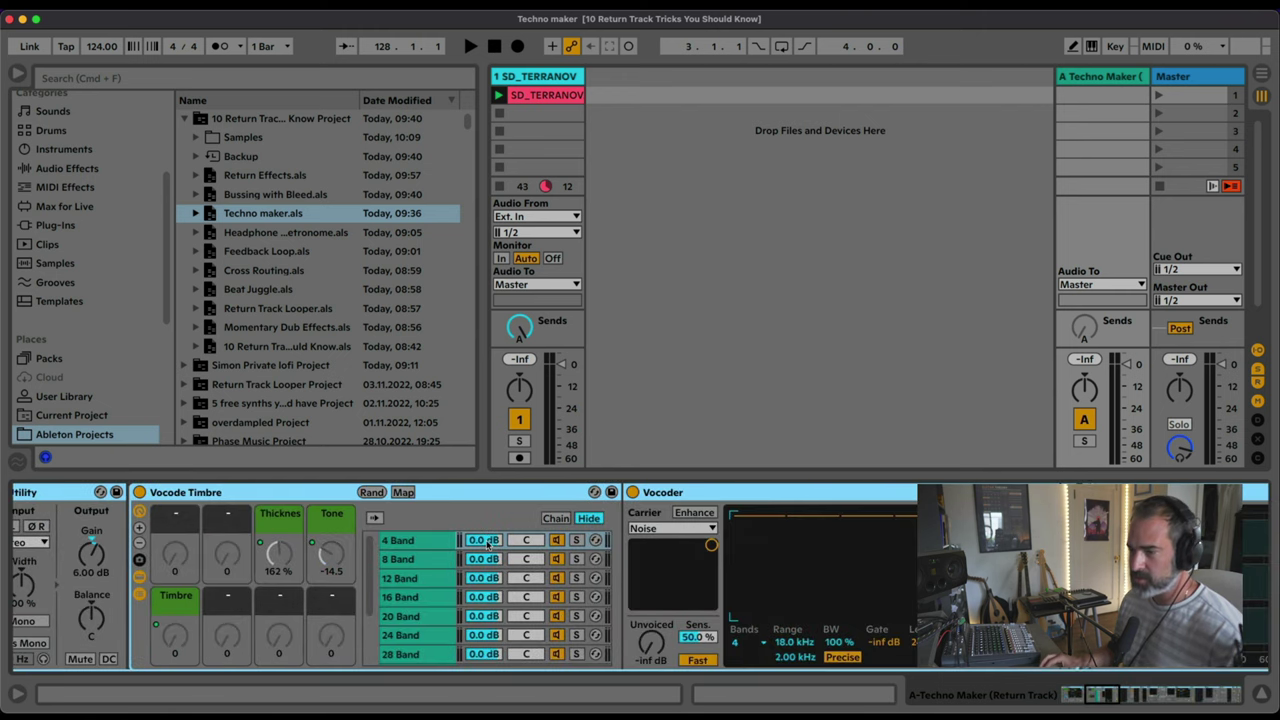
pyautogui.hscroll(15, 487, 544)
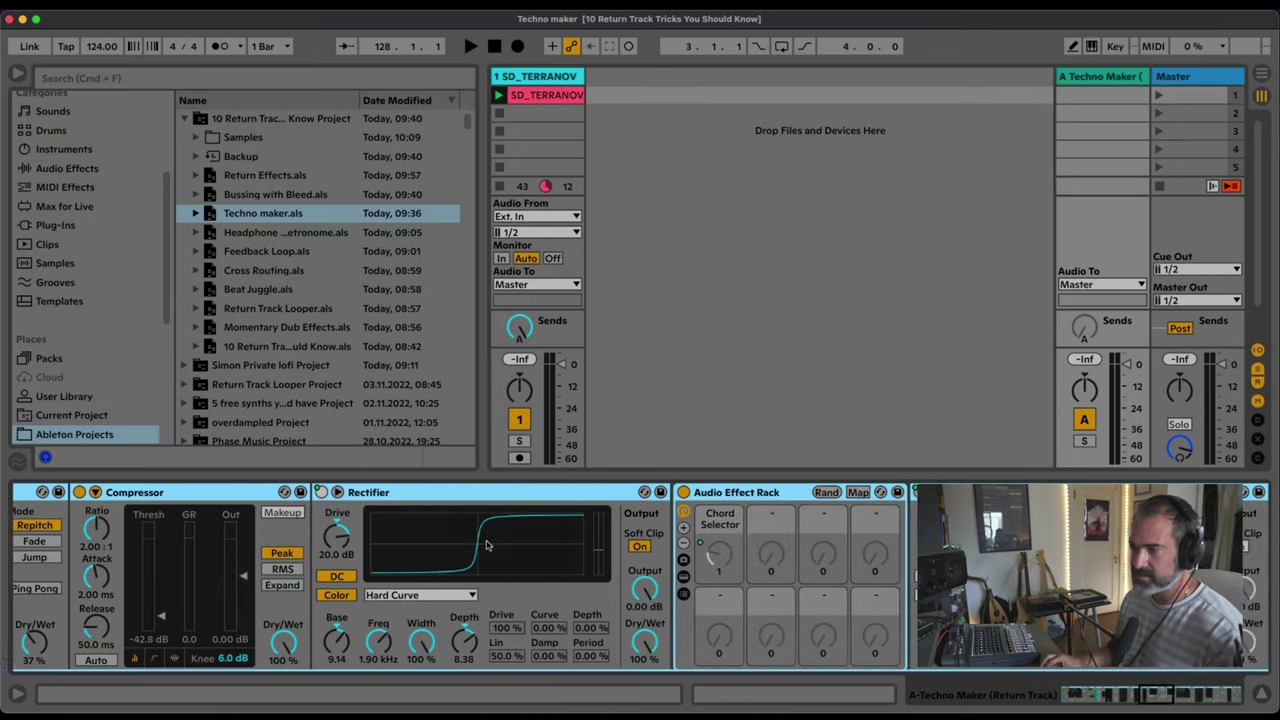
pyautogui.hscroll(15, 487, 545)
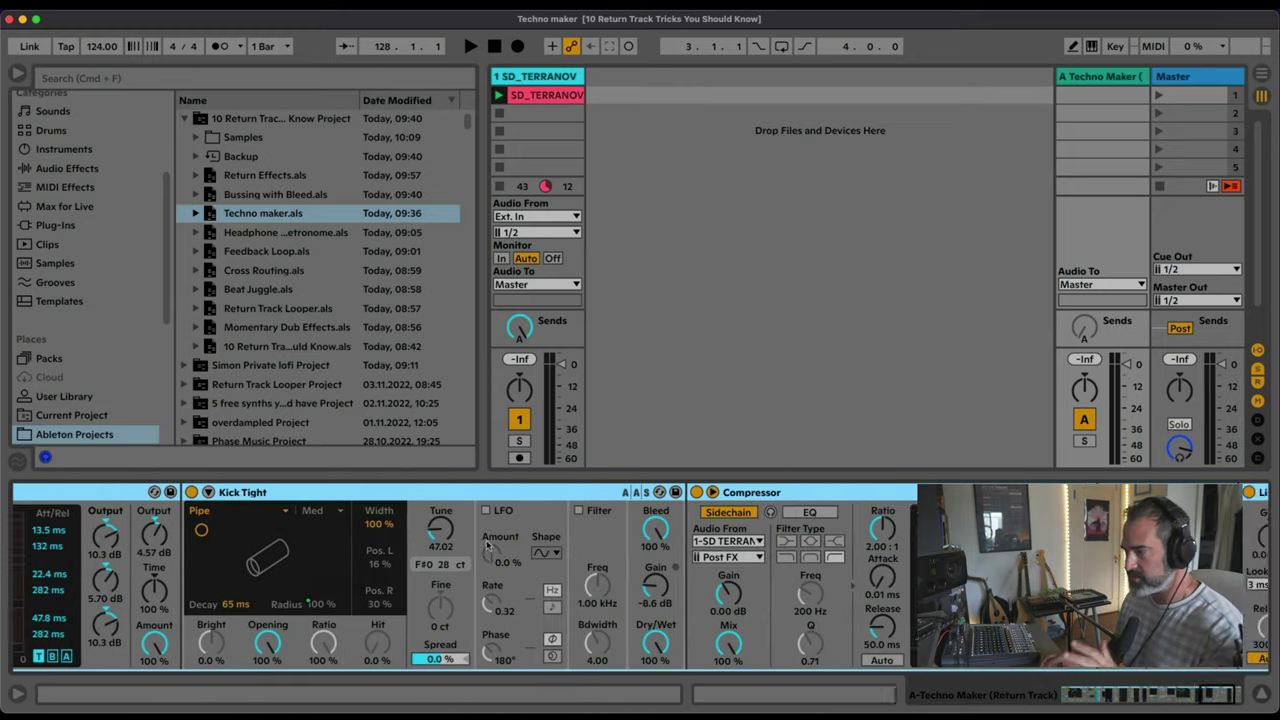
pyautogui.hscroll(5, 487, 545)
pyautogui.hscroll(-20, 545, 540)
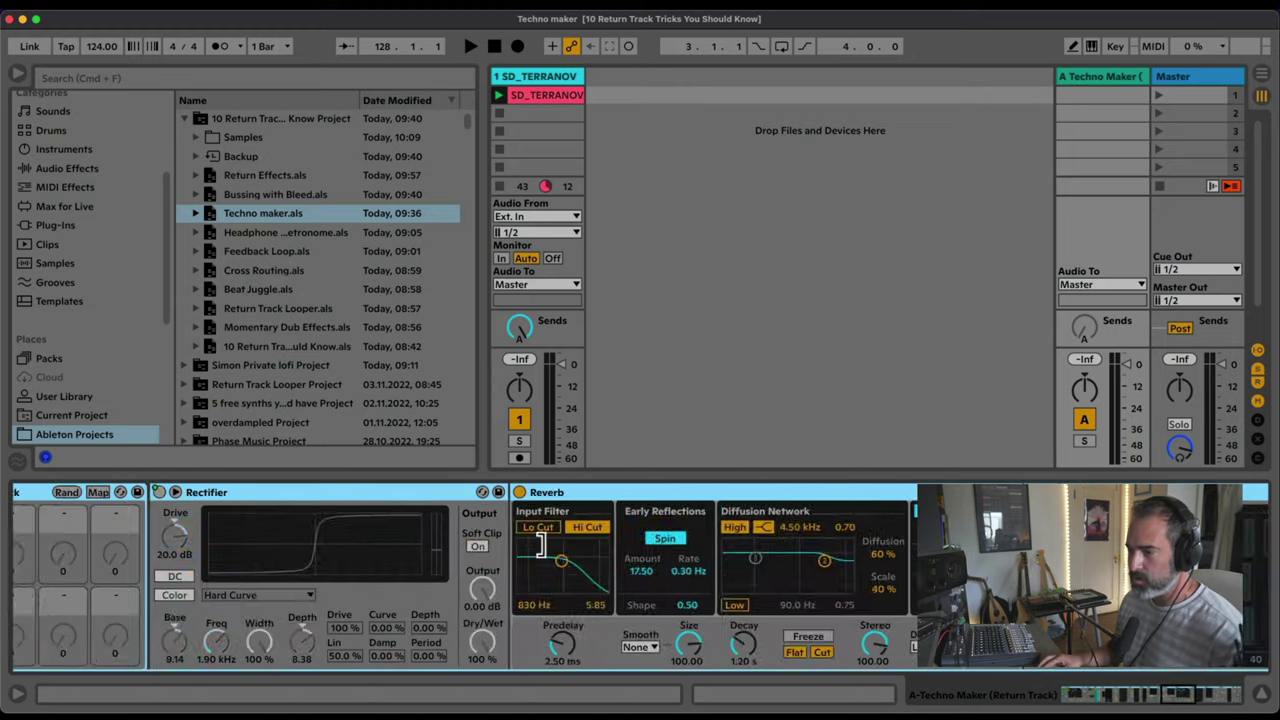
pyautogui.hscroll(-8, 310, 590)
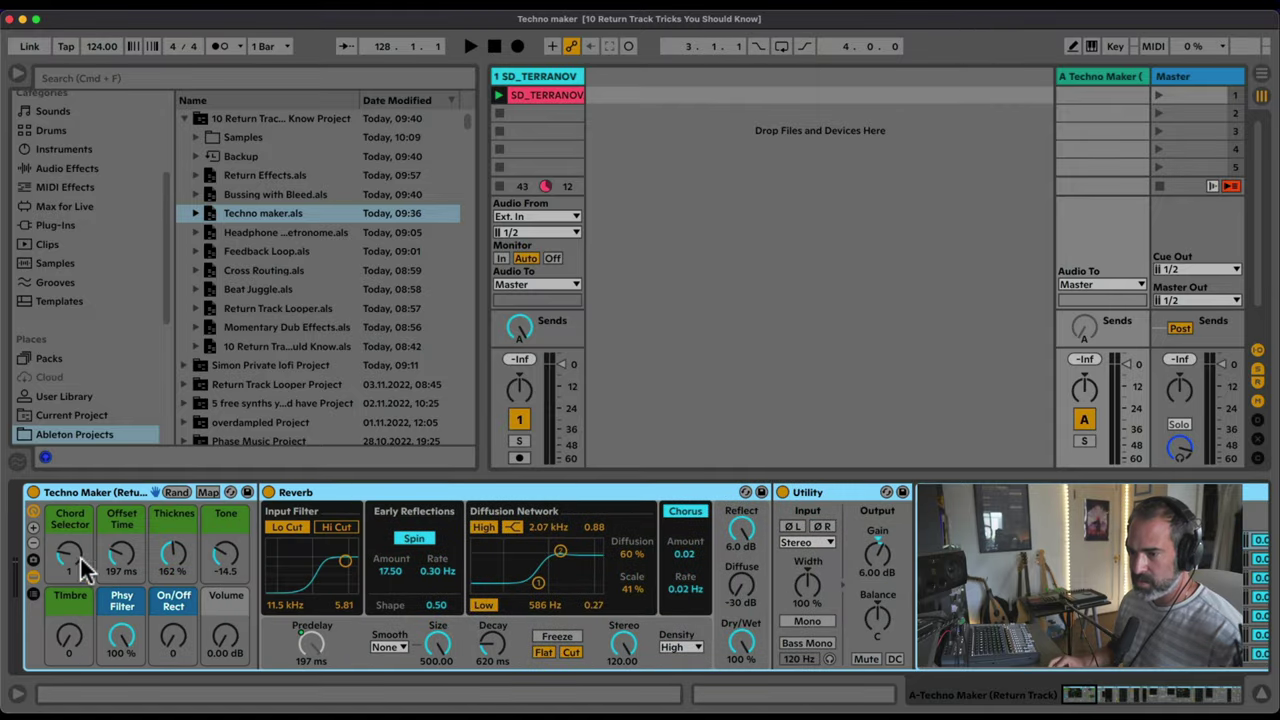
pyautogui.click(31, 580)
# Step: Raise track 1 to 0 dB and play the SD_TERRANOV kick loop clip
pyautogui.moveTo(518, 362); pyautogui.dragTo(516, 332)
pyautogui.click(556, 94)
pyautogui.press('space')
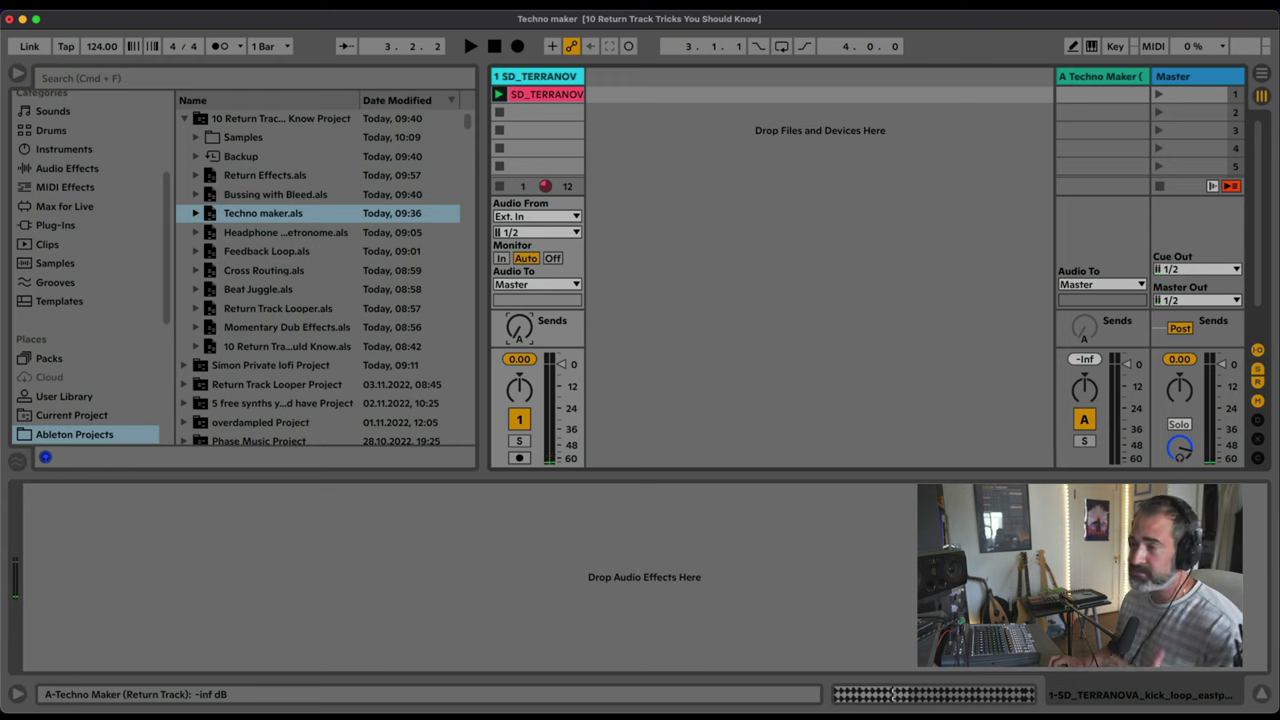
# Step: Raise track 1's Send A, then try chords 0 and 2, settling on Chord Selector 0 with Thickness near 145 %
pyautogui.moveTo(519, 327); pyautogui.dragTo(519, 292)
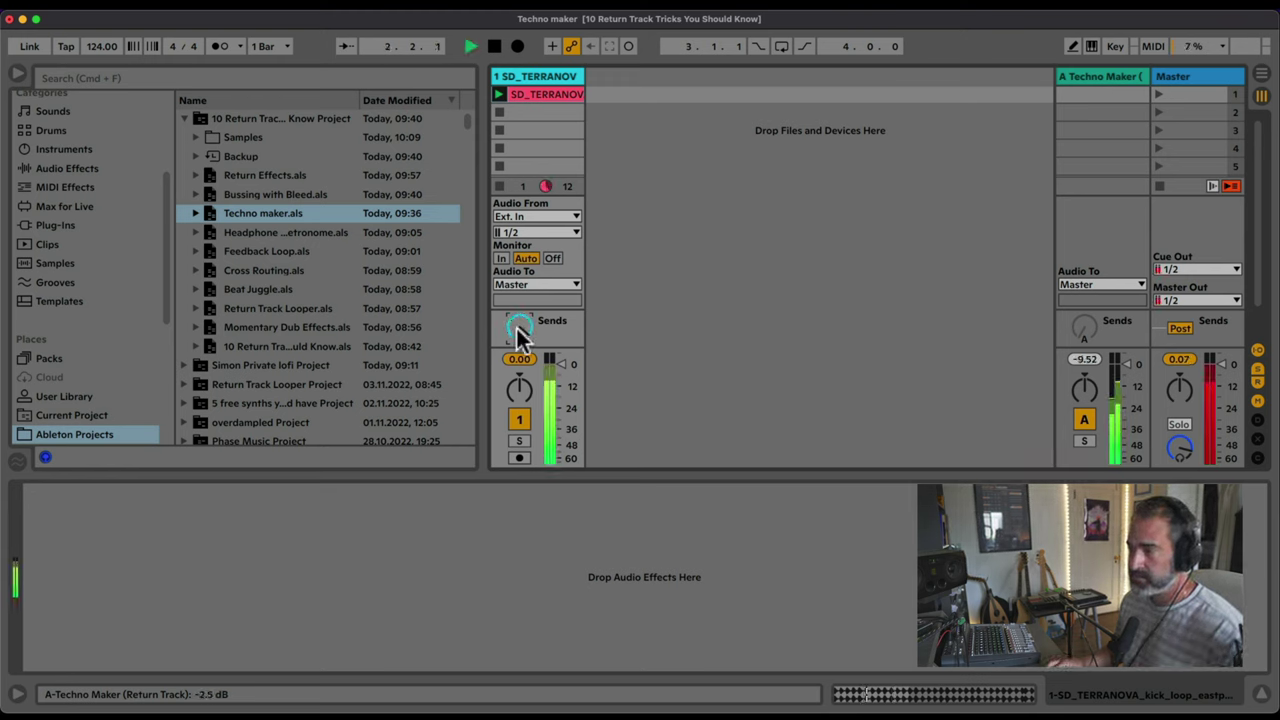
pyautogui.click(1090, 76)
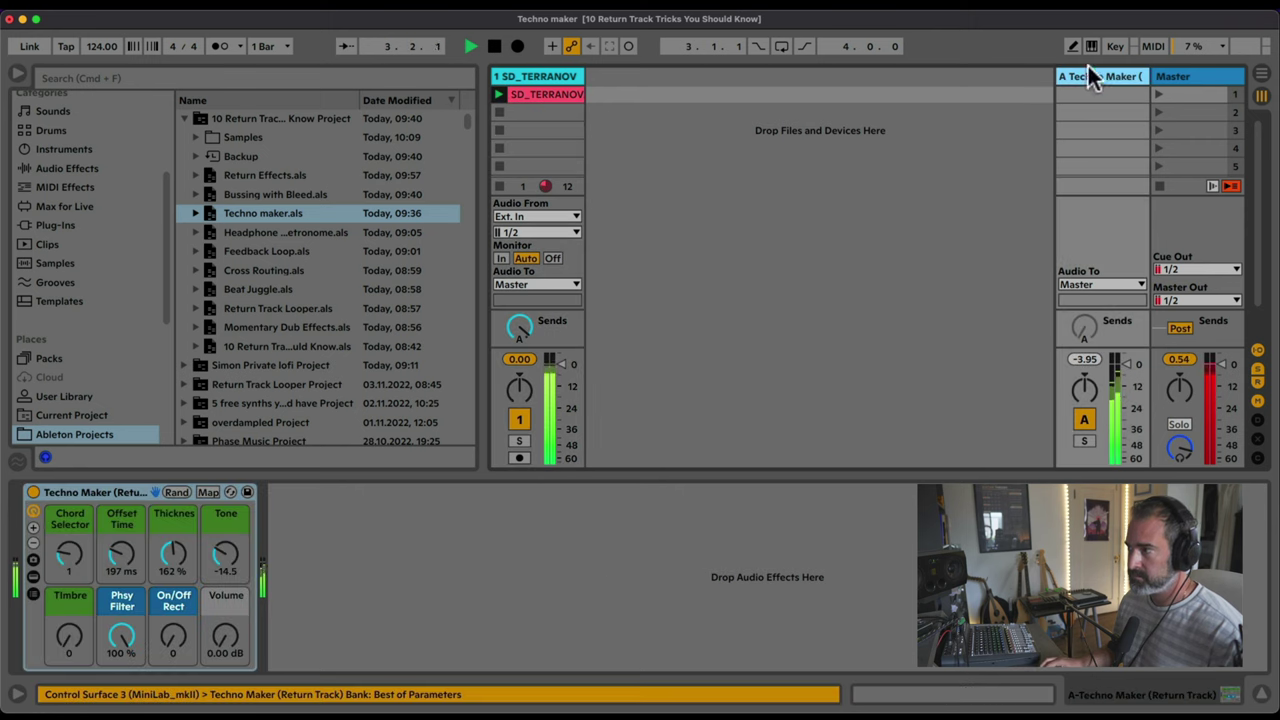
pyautogui.click(72, 565)
pyautogui.moveTo(68, 565); pyautogui.dragTo(70, 565)
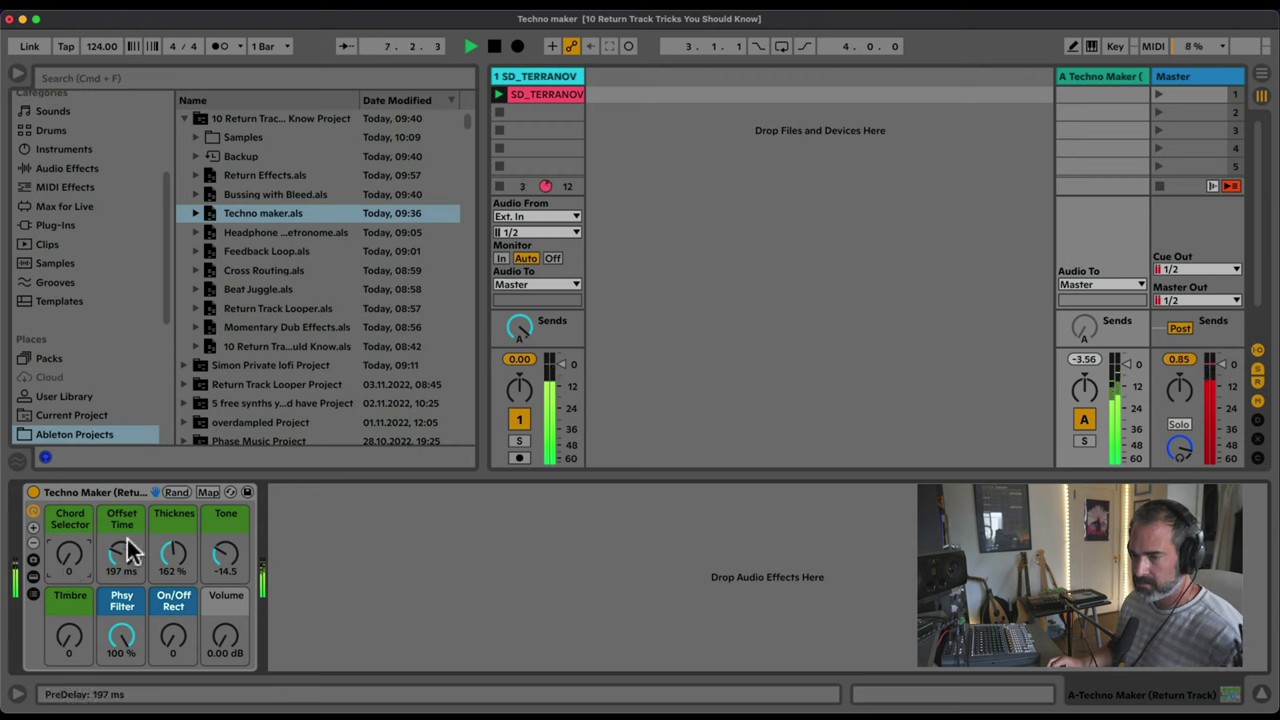
pyautogui.moveTo(190, 568); pyautogui.dragTo(158, 578)
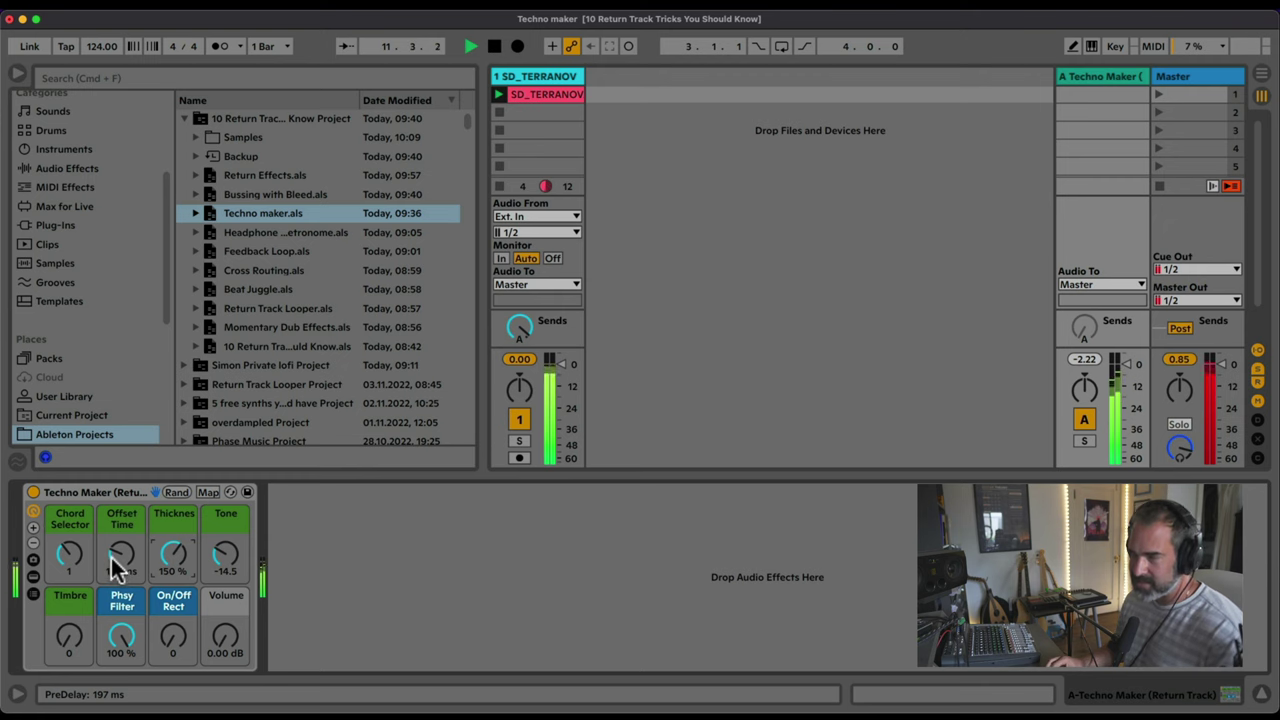
pyautogui.moveTo(82, 565)
pyautogui.mouseDown()
pyautogui.moveTo(82, 549)
pyautogui.moveTo(74, 560)
pyautogui.mouseUp()
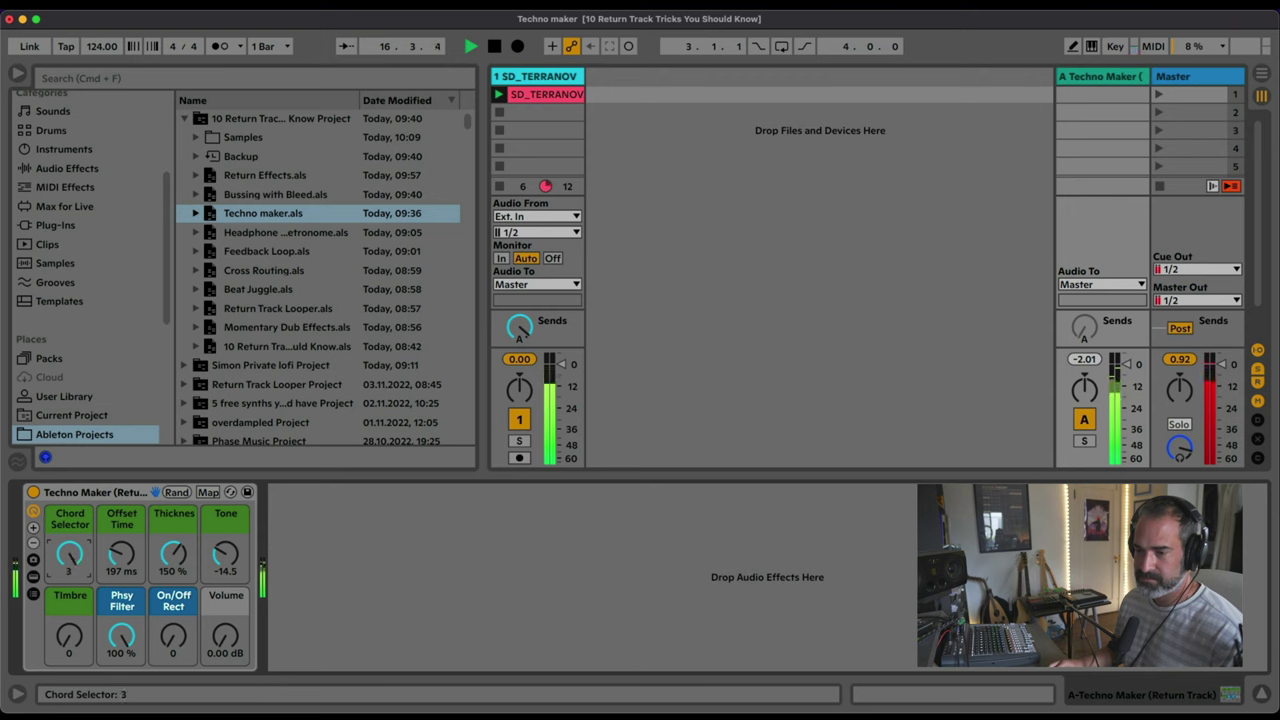
pyautogui.moveTo(173, 555); pyautogui.dragTo(174, 568)
pyautogui.moveTo(70, 552); pyautogui.dragTo(65, 560)
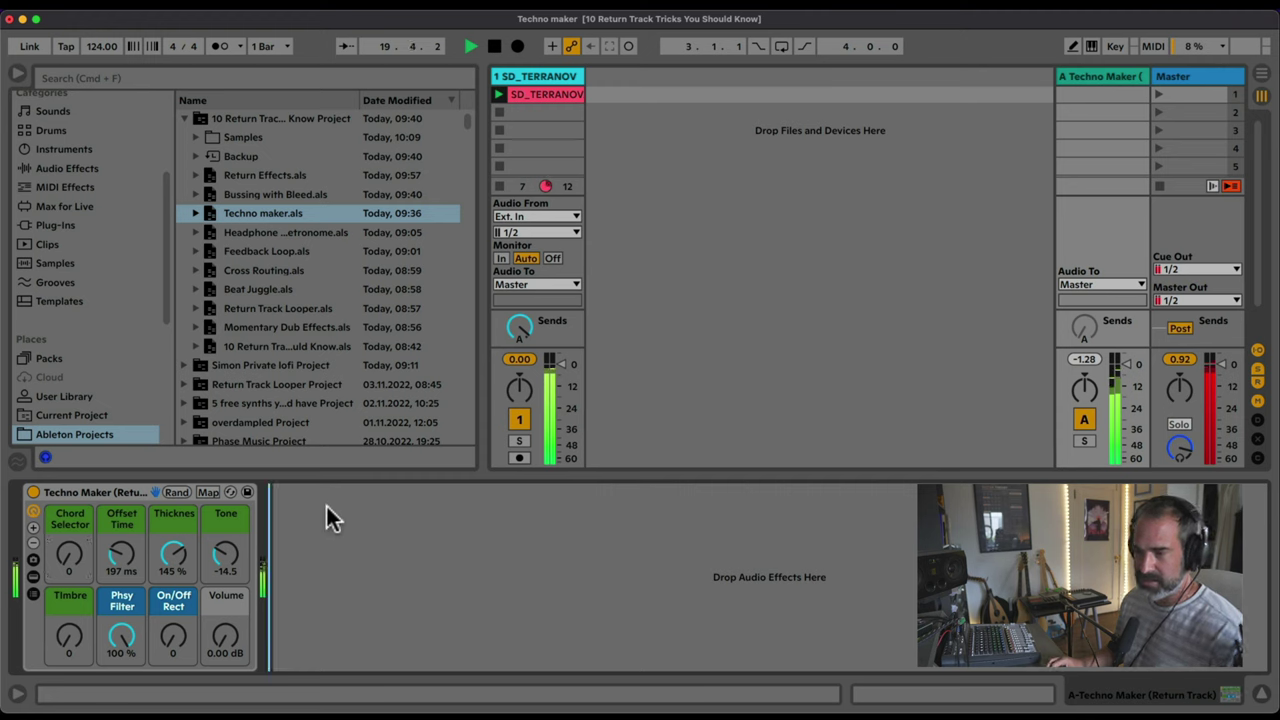
# Step: Pull the SD_TERRANOV track's volume down to about -14.5 dB
pyautogui.moveTo(560, 364); pyautogui.dragTo(560, 392)
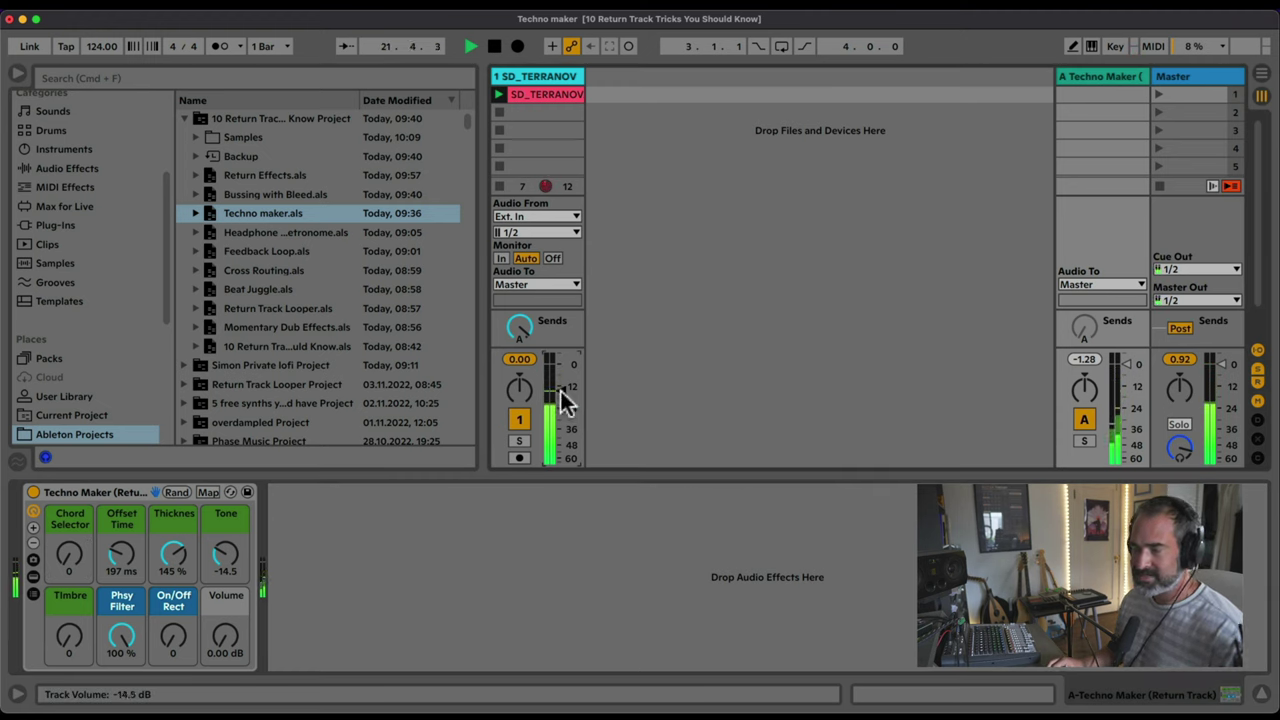